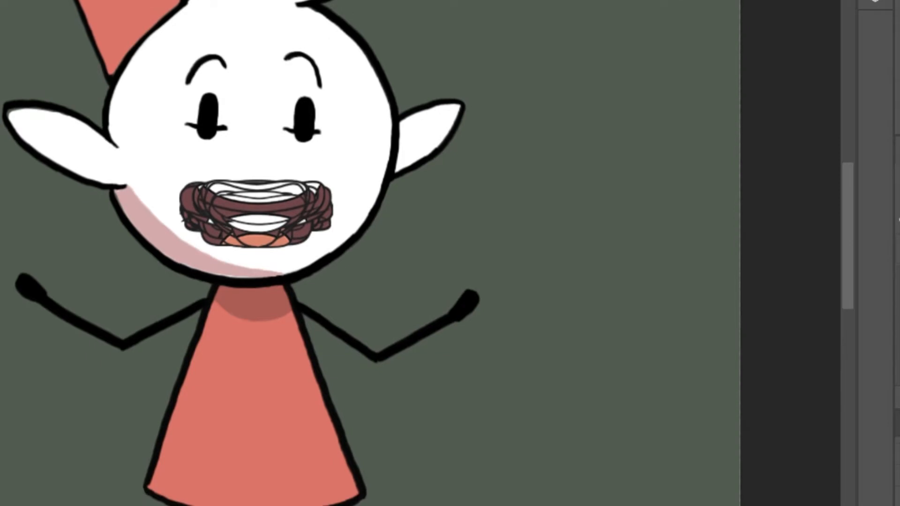
pyautogui.scroll(-4, 406, 173)
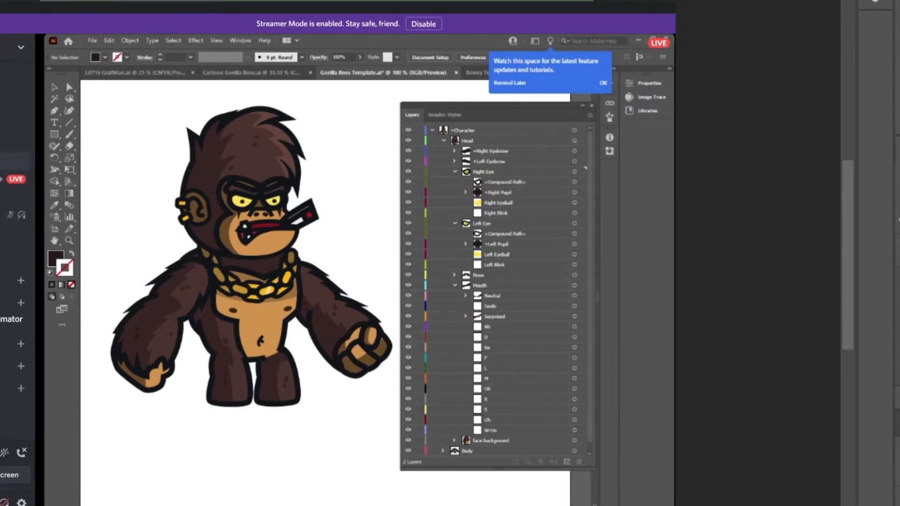
pyautogui.moveTo(525, 261)
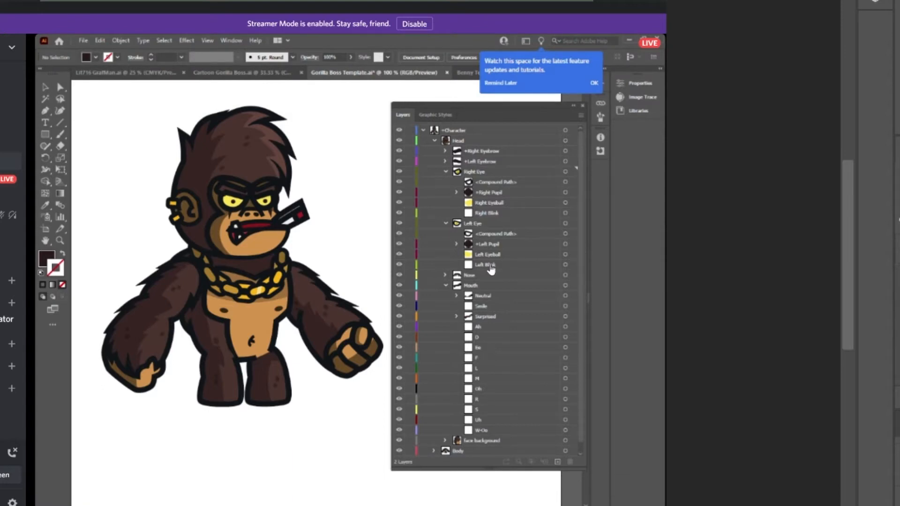
pyautogui.moveTo(500, 240)
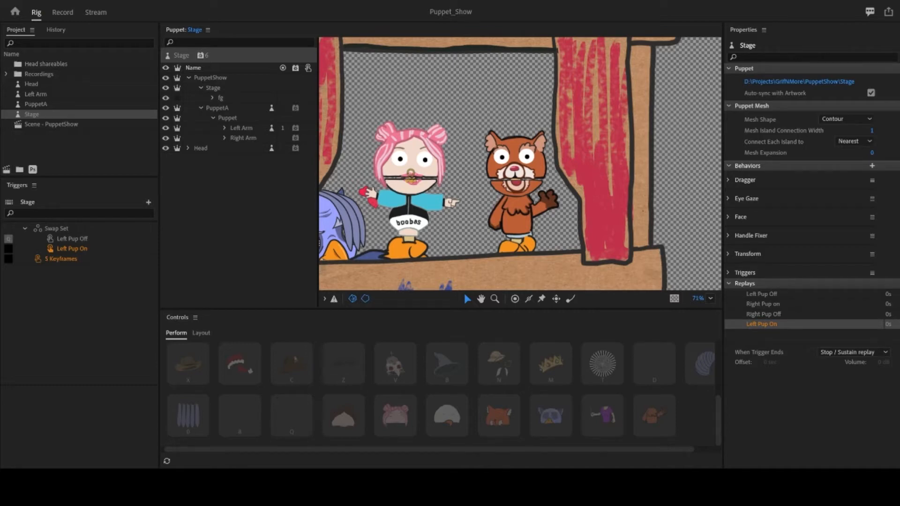
# Step: Create a new project named Elf and import the Elf character artwork into it
pyautogui.click(347, 71)
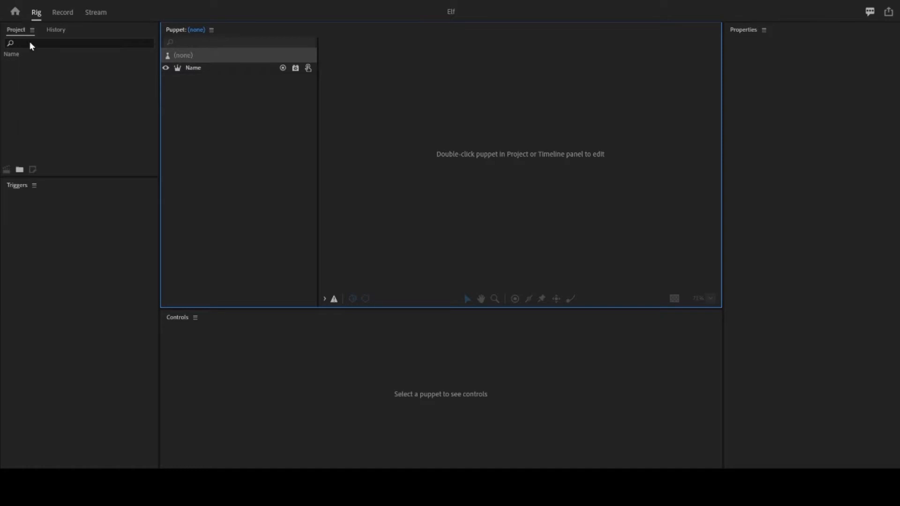
pyautogui.click(40, 136)
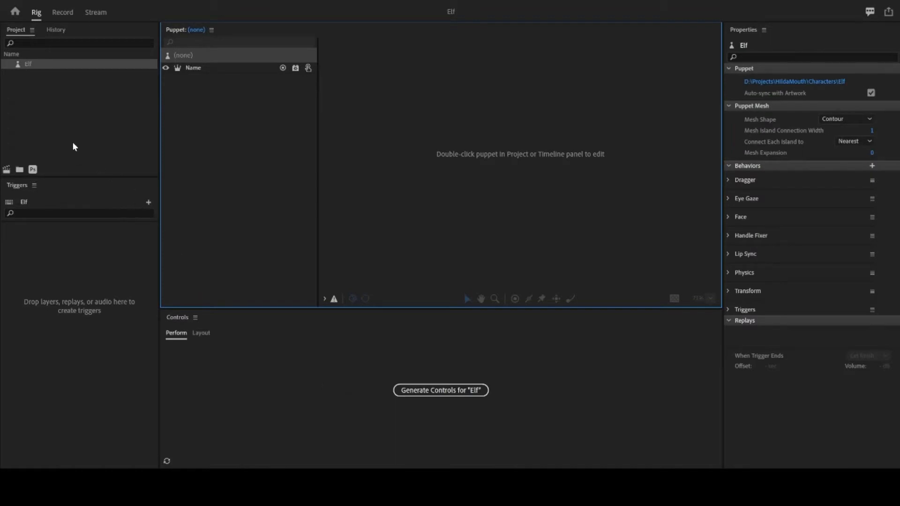
# Step: Open the Elf puppet for rigging and hide the background artwork layer inside its BG group
pyautogui.click(24, 65)
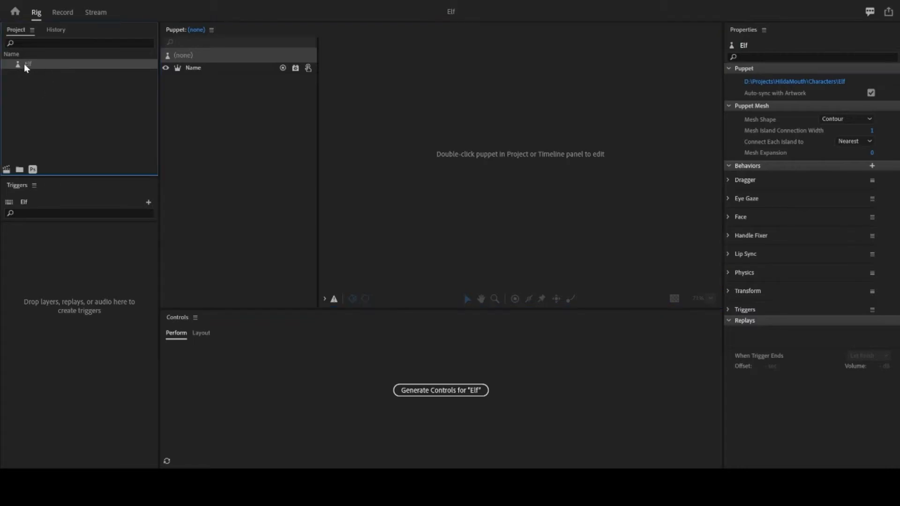
pyautogui.moveTo(23, 63)
pyautogui.mouseDown()
pyautogui.moveTo(77, 97)
pyautogui.moveTo(261, 261)
pyautogui.moveTo(82, 91)
pyautogui.moveTo(165, 255)
pyautogui.moveTo(44, 56)
pyautogui.moveTo(26, 66)
pyautogui.moveTo(501, 169)
pyautogui.moveTo(29, 66)
pyautogui.mouseUp()
pyautogui.doubleClick(29, 65)
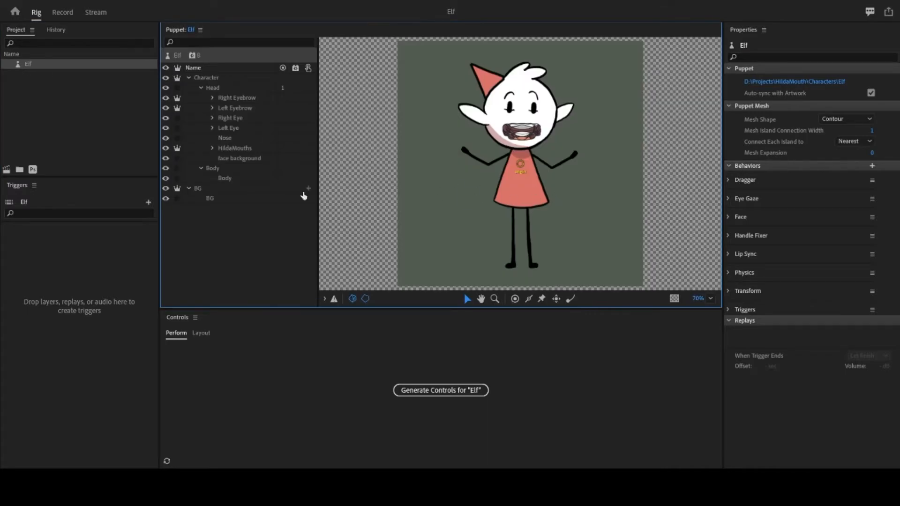
pyautogui.click(165, 198)
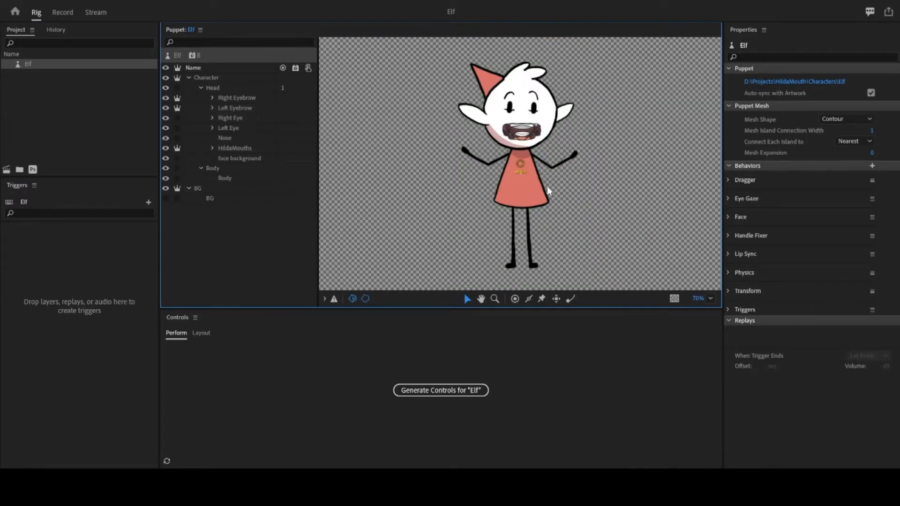
# Step: Examine the Head layer's mesh, handles and assigned tag on the Elf puppet
pyautogui.click(213, 88)
pyautogui.scroll(3, 592, 124)
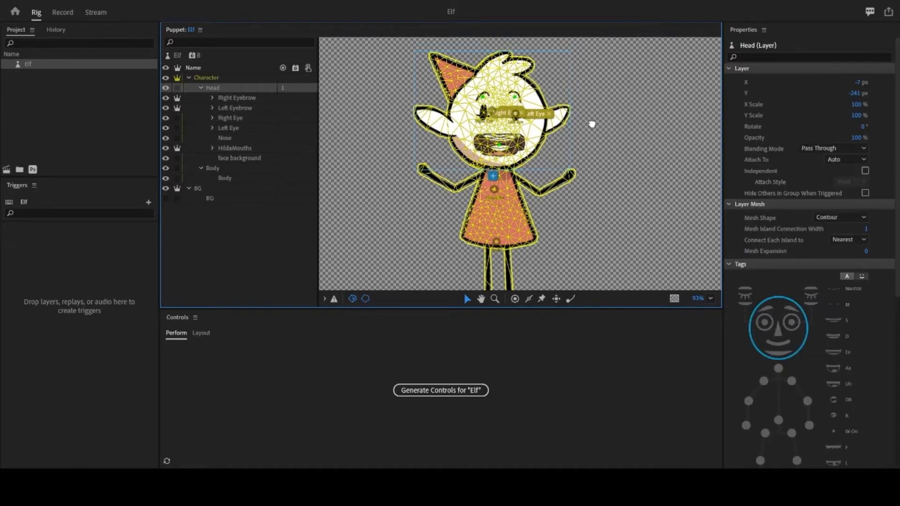
pyautogui.moveTo(592, 124); pyautogui.dragTo(614, 213)
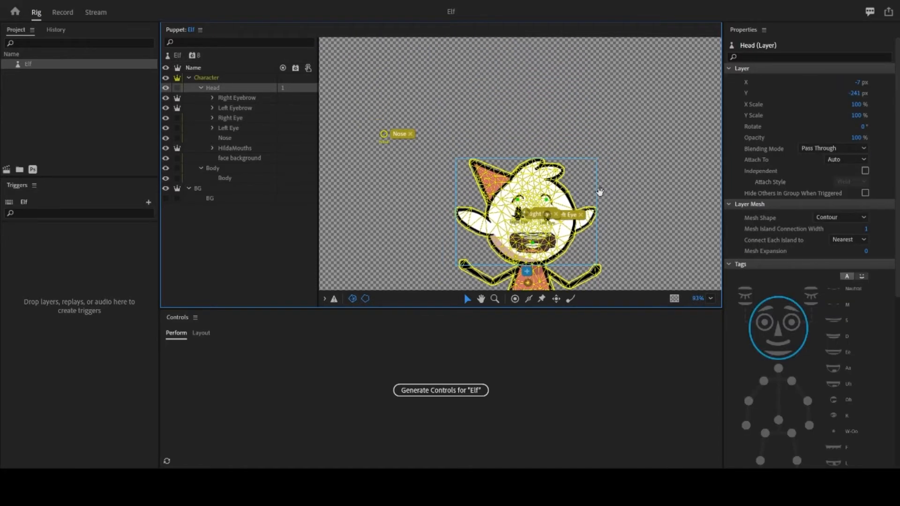
pyautogui.scroll(-3, 600, 191)
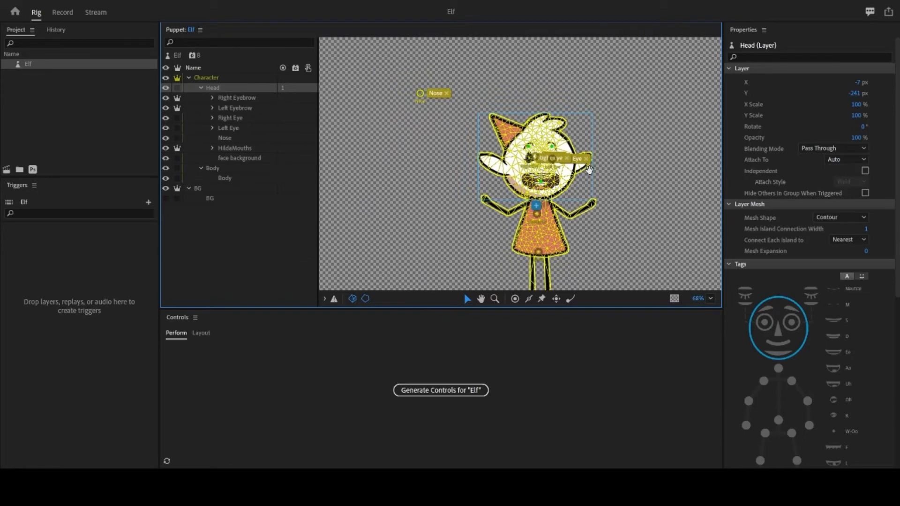
pyautogui.hscroll(3, 589, 170)
pyautogui.scroll(5, 575, 176)
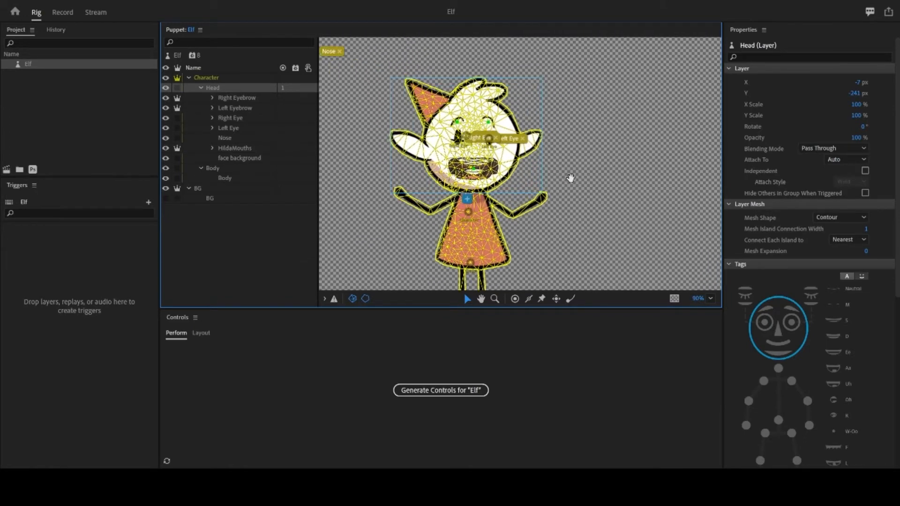
pyautogui.moveTo(555, 177); pyautogui.dragTo(625, 188)
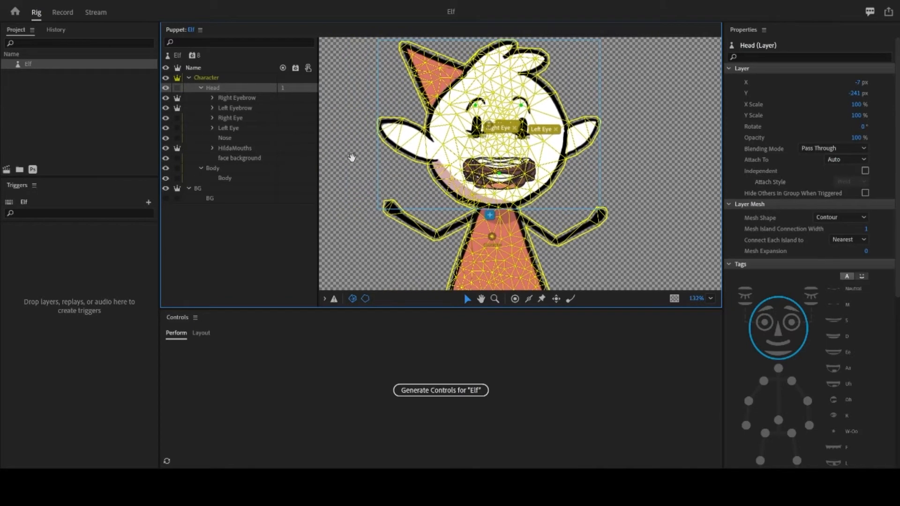
pyautogui.scroll(-1, 356, 159)
pyautogui.scroll(-1, 360, 157)
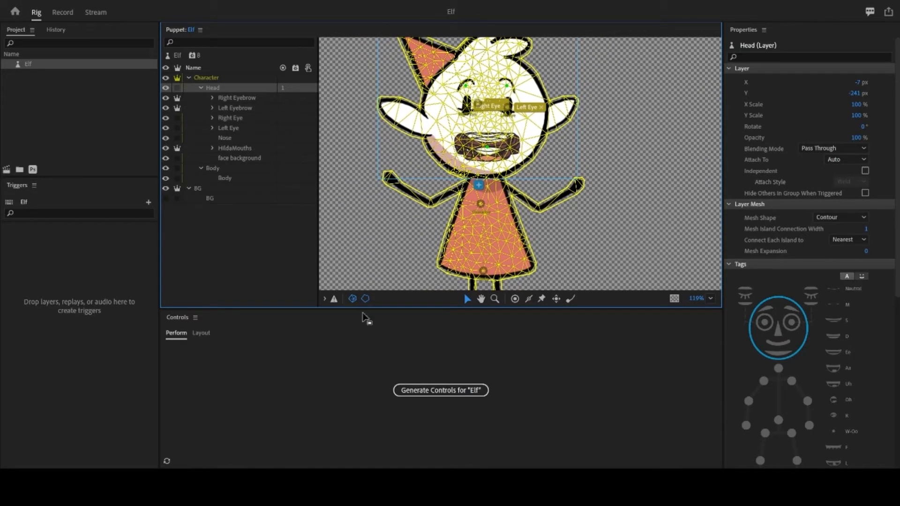
# Step: Check the tags assigned to both eyebrows, the Right Eye group, and its Right Blink and Right Pupil layers
pyautogui.click(232, 98)
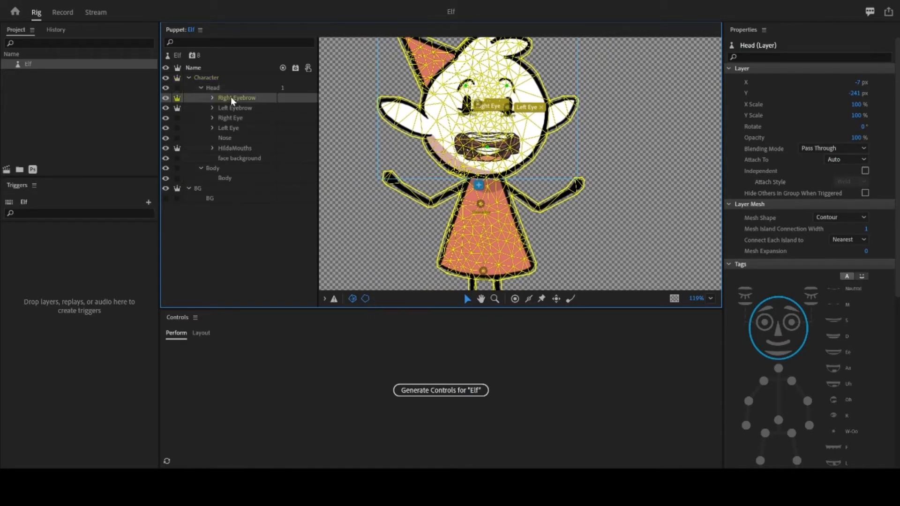
pyautogui.moveTo(353, 157); pyautogui.dragTo(356, 199)
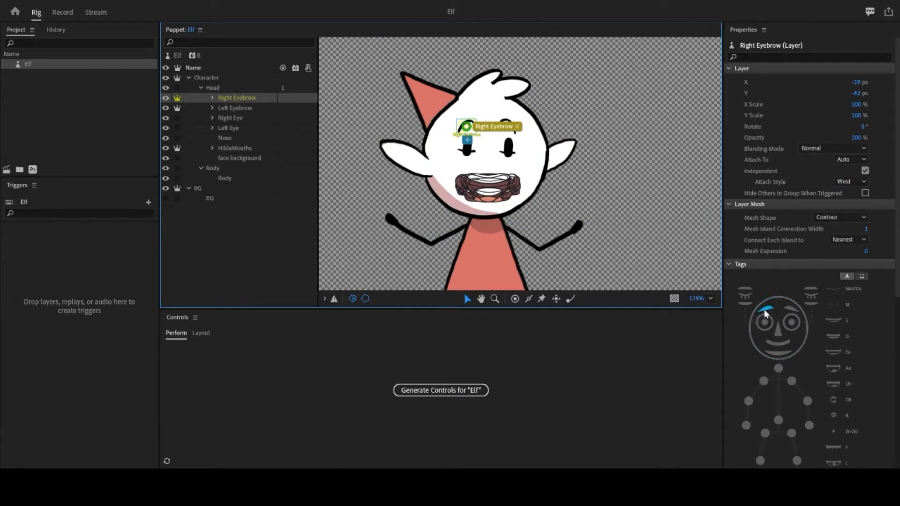
pyautogui.click(255, 109)
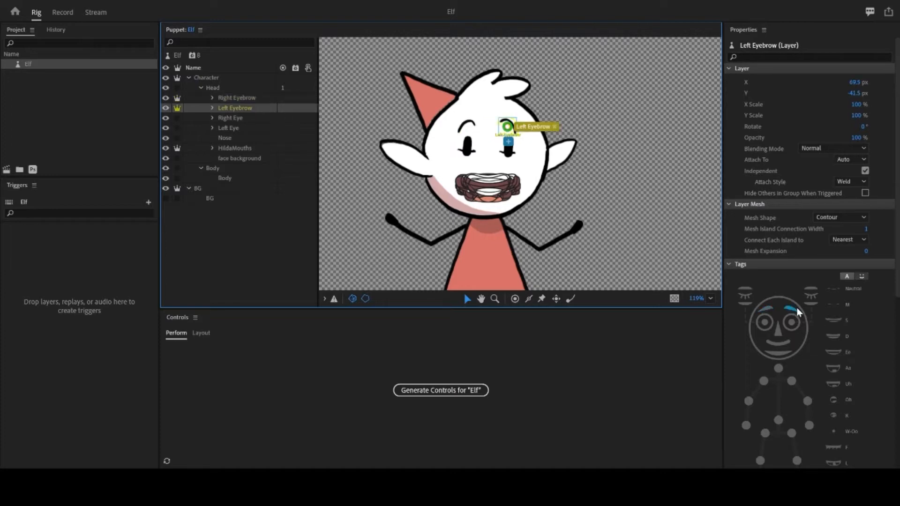
pyautogui.click(223, 120)
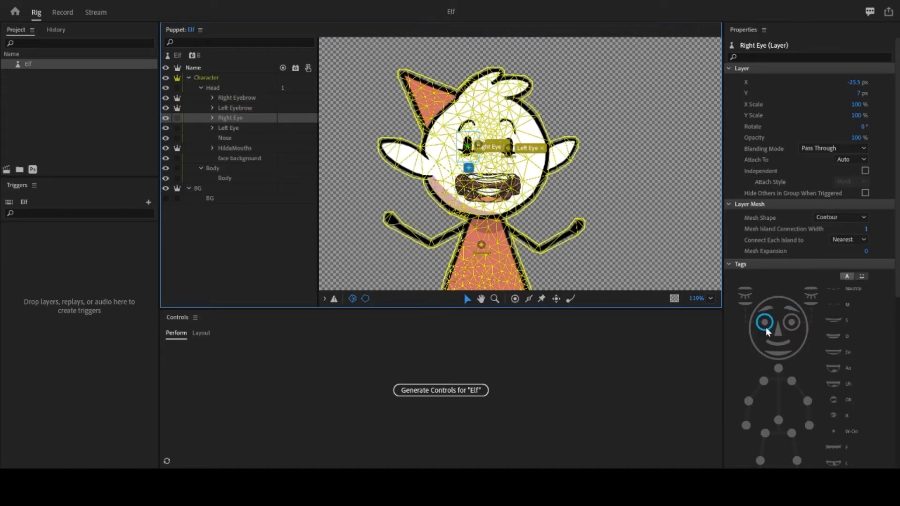
pyautogui.click(212, 118)
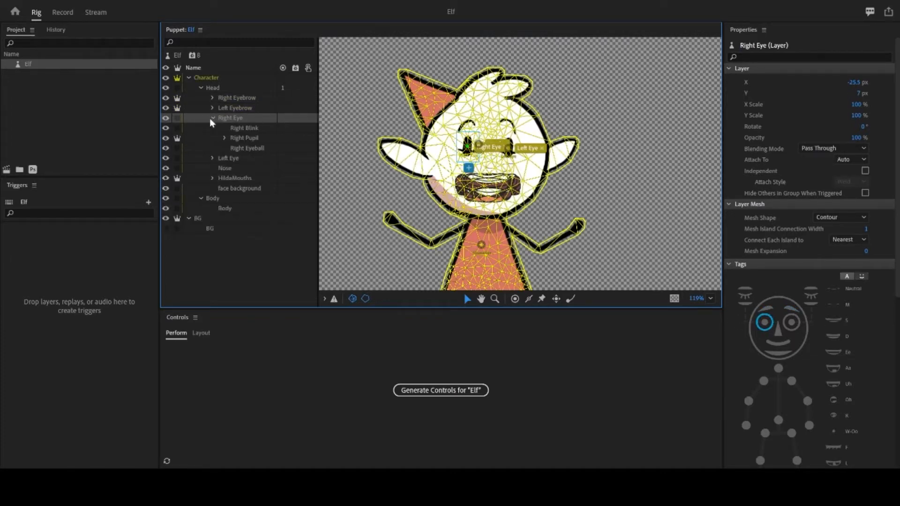
pyautogui.click(228, 129)
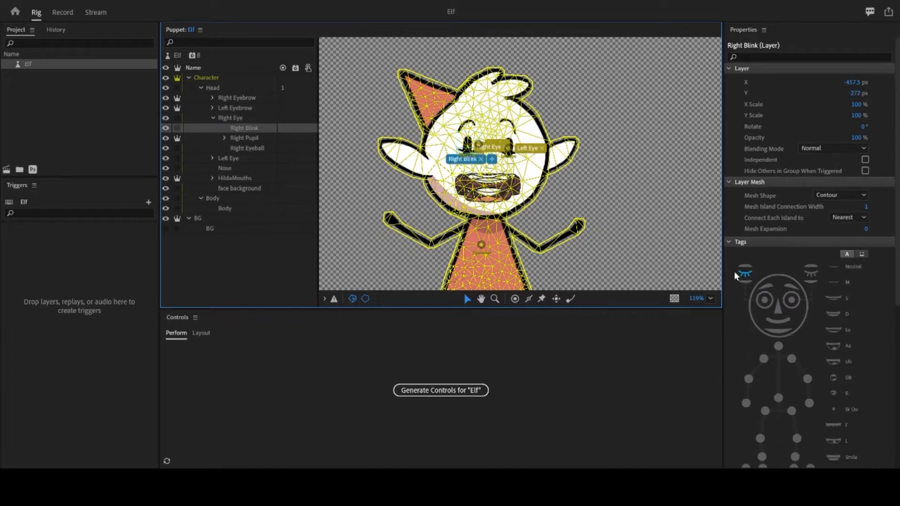
pyautogui.click(244, 139)
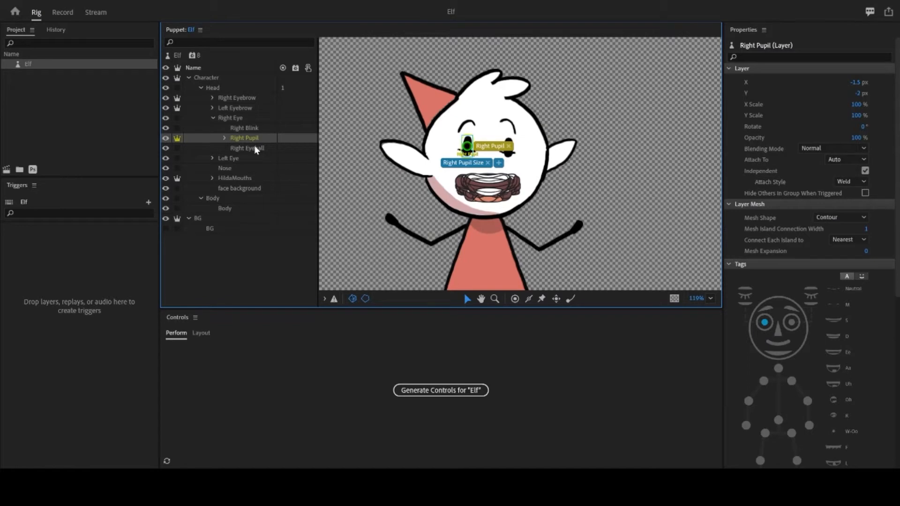
# Step: Compare the Right Eyeball's pupil range with the Right Pupil's size, and review the Right Blink and Left Eye layers
pyautogui.click(256, 149)
pyautogui.scroll(5, 475, 149)
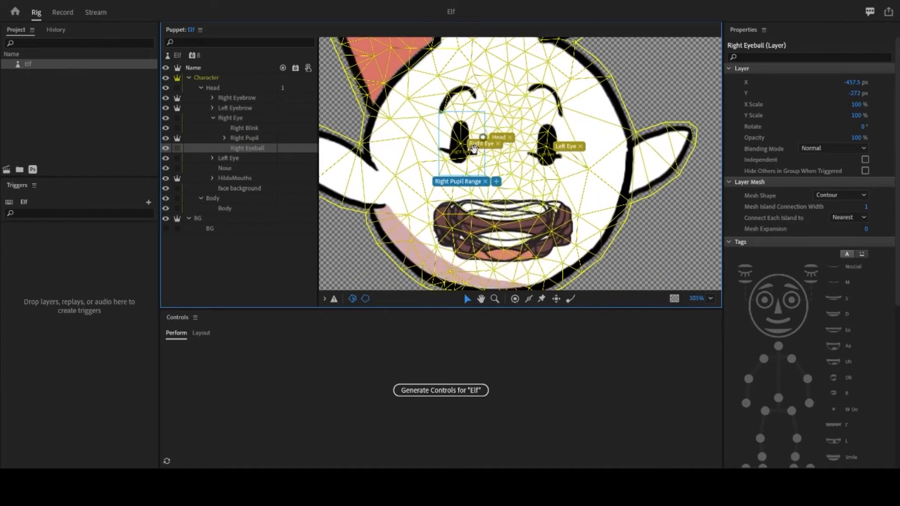
pyautogui.scroll(3, 474, 149)
pyautogui.moveTo(381, 145); pyautogui.dragTo(380, 167)
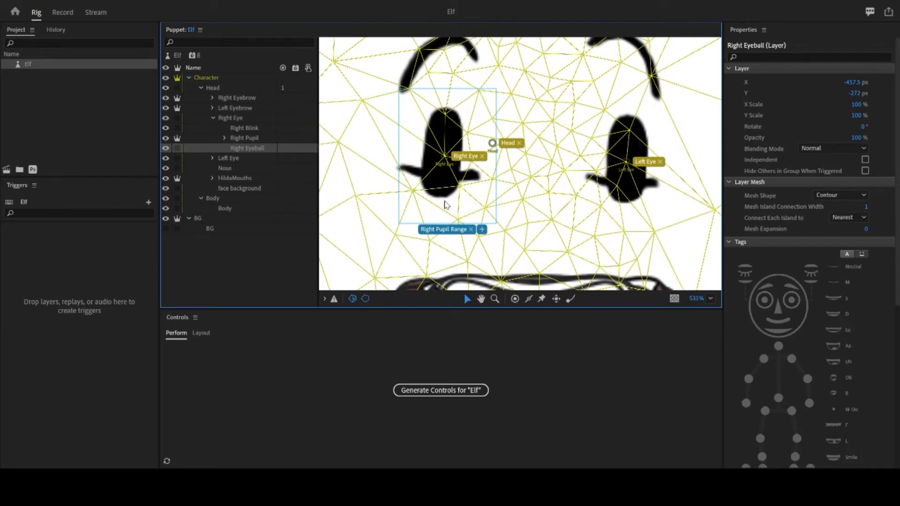
pyautogui.click(252, 139)
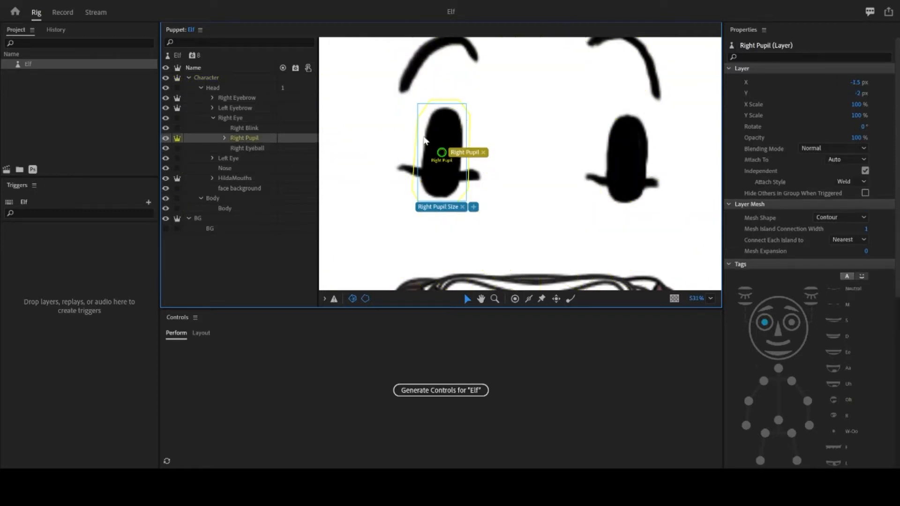
pyautogui.keyDown('shift'); pyautogui.click(260, 148); pyautogui.keyUp('shift')
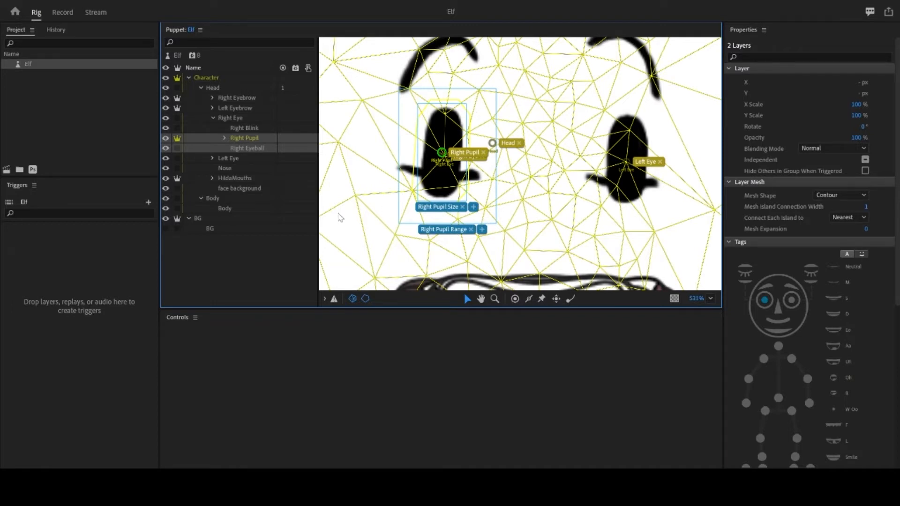
pyautogui.click(245, 128)
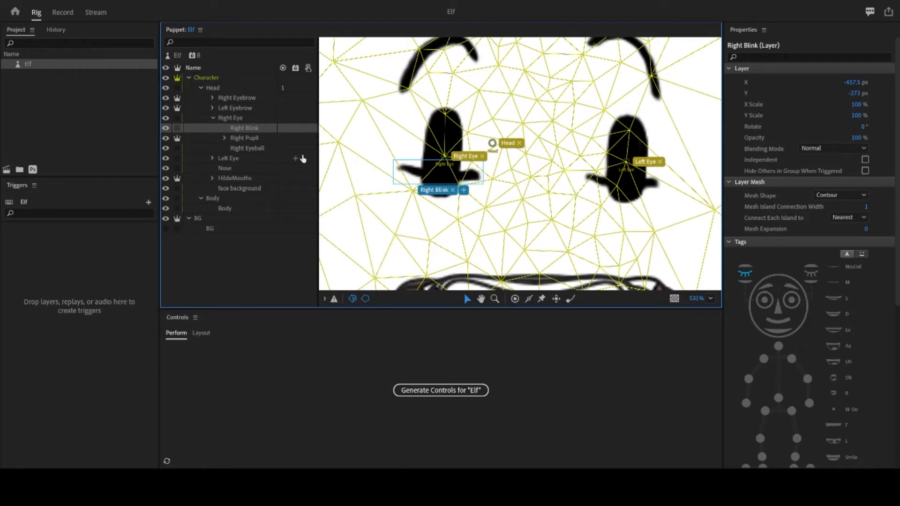
pyautogui.click(229, 160)
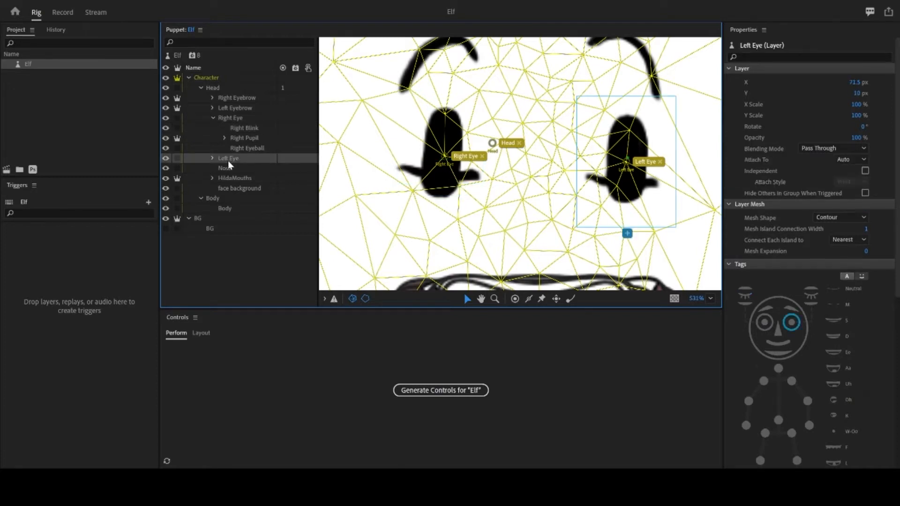
# Step: Locate the Nose layer's stray handle outside the character and remove the Nose layer from the Head group
pyautogui.click(225, 168)
pyautogui.scroll(-4, 515, 220)
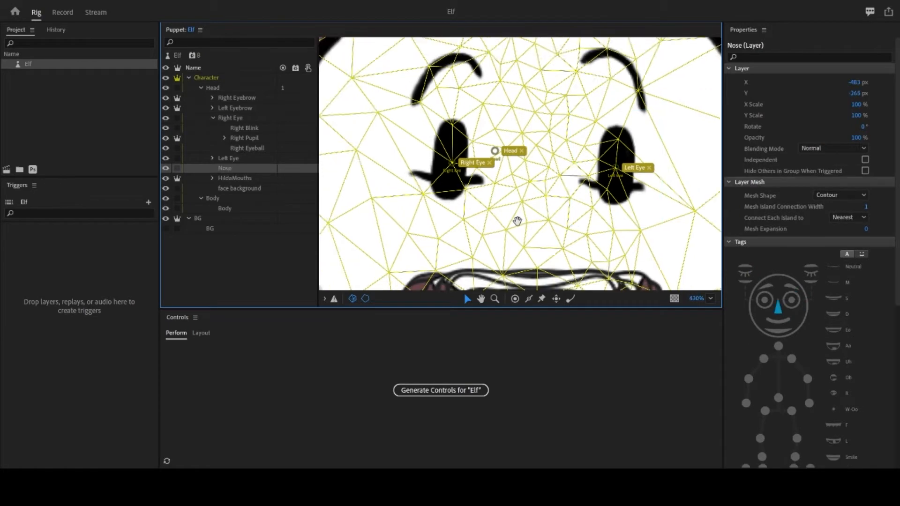
pyautogui.scroll(-10, 515, 220)
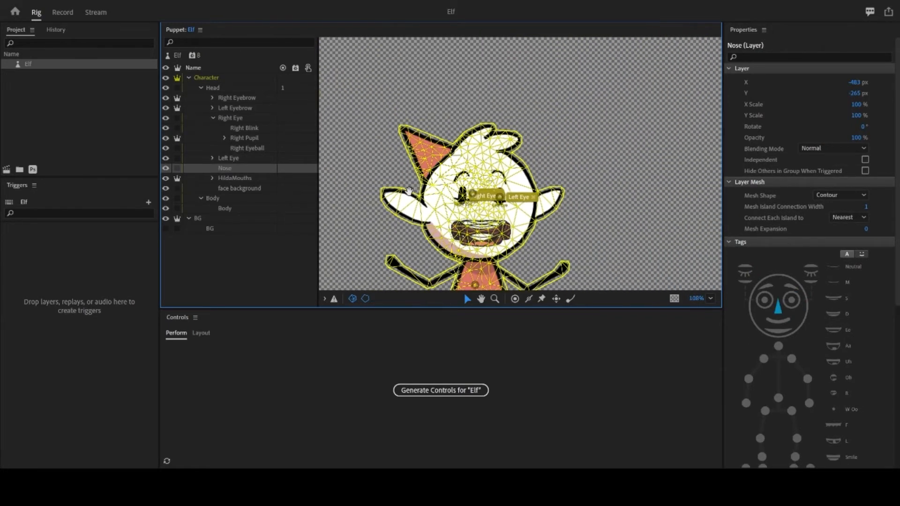
pyautogui.scroll(-2, 378, 177)
pyautogui.click(331, 132)
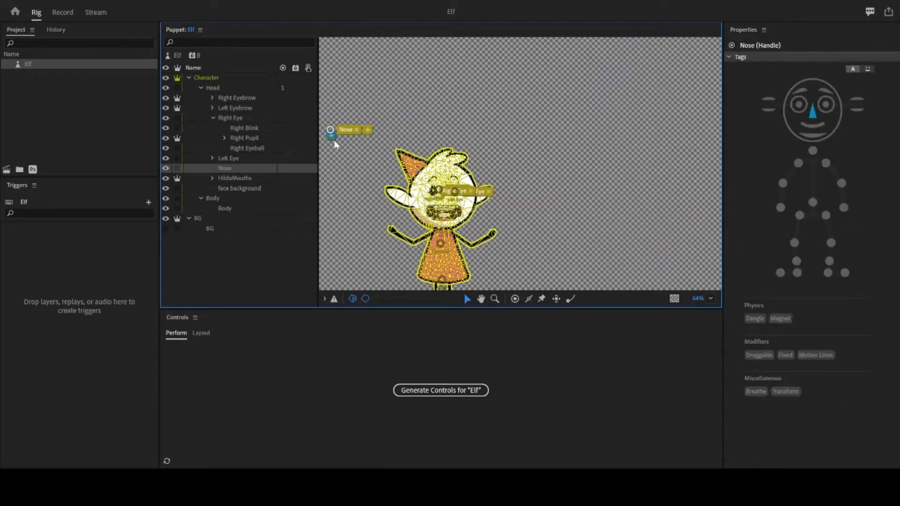
pyautogui.scroll(8, 326, 128)
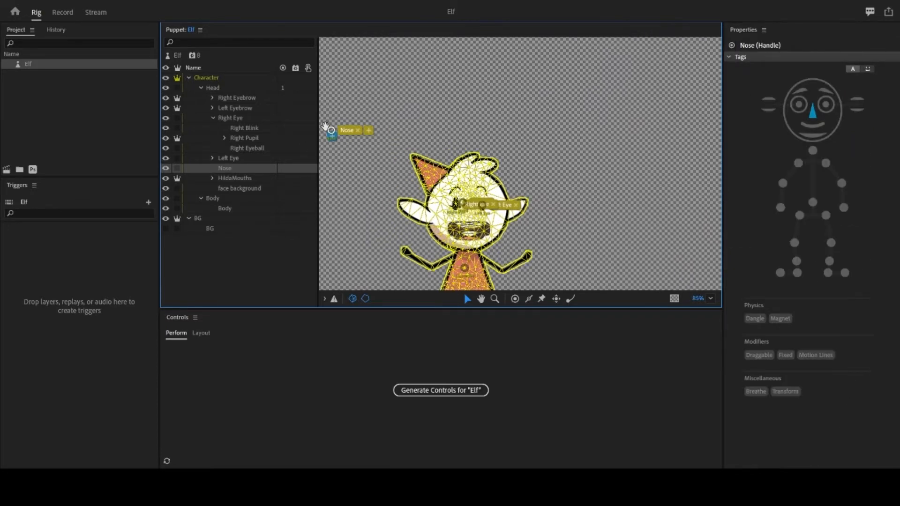
pyautogui.scroll(1, 327, 128)
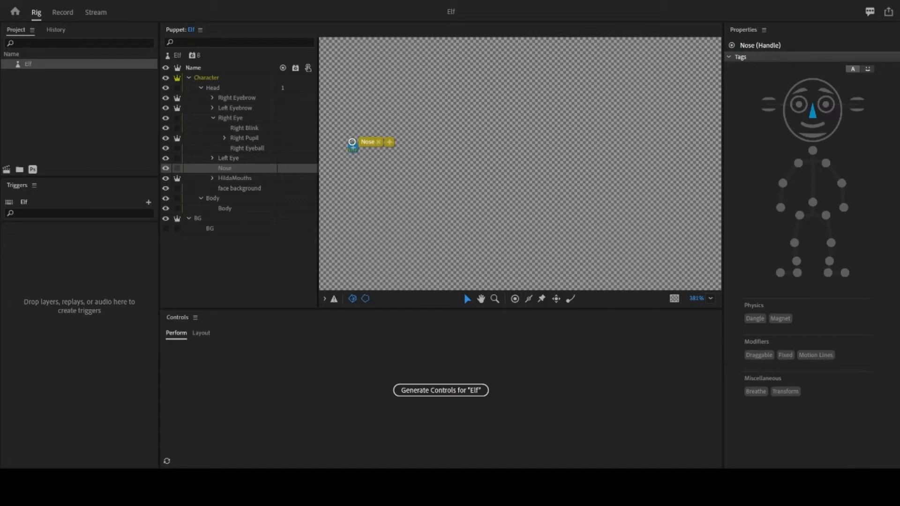
pyautogui.click(474, 208)
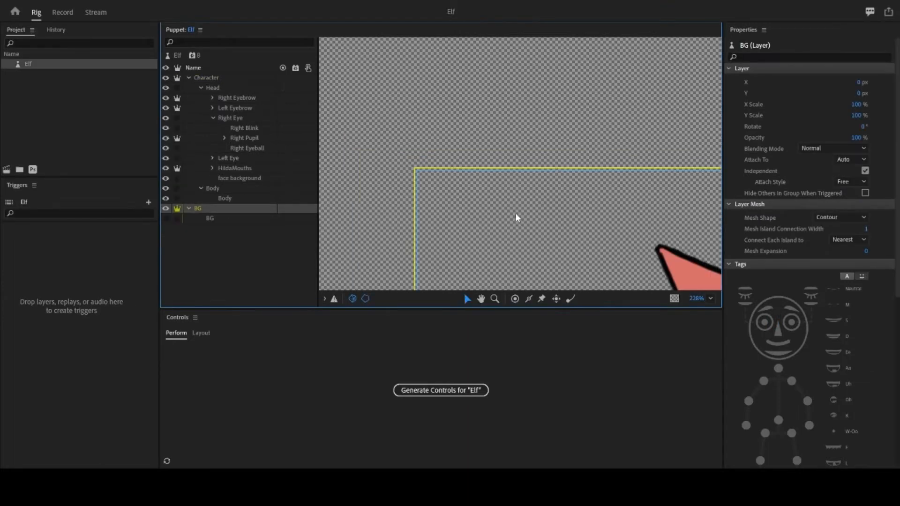
pyautogui.moveTo(544, 149); pyautogui.dragTo(394, 42)
pyautogui.scroll(-5, 539, 201)
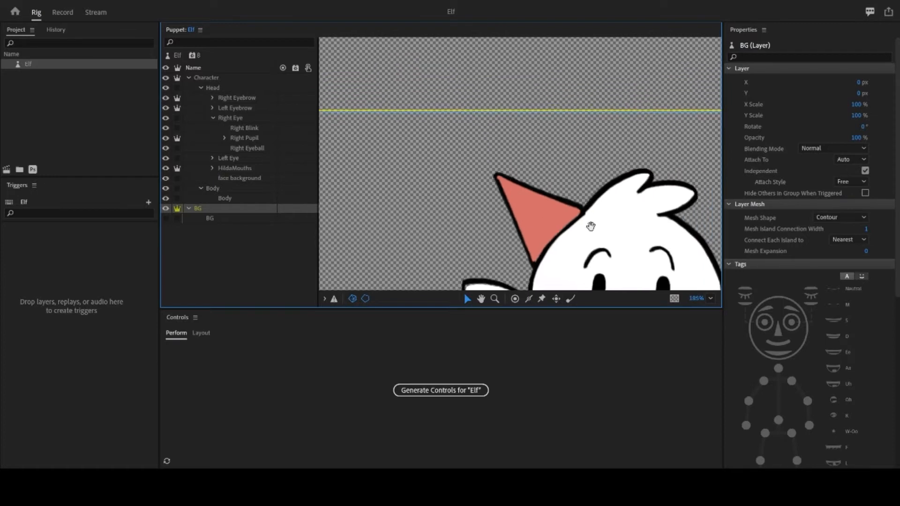
pyautogui.scroll(1, 466, 190)
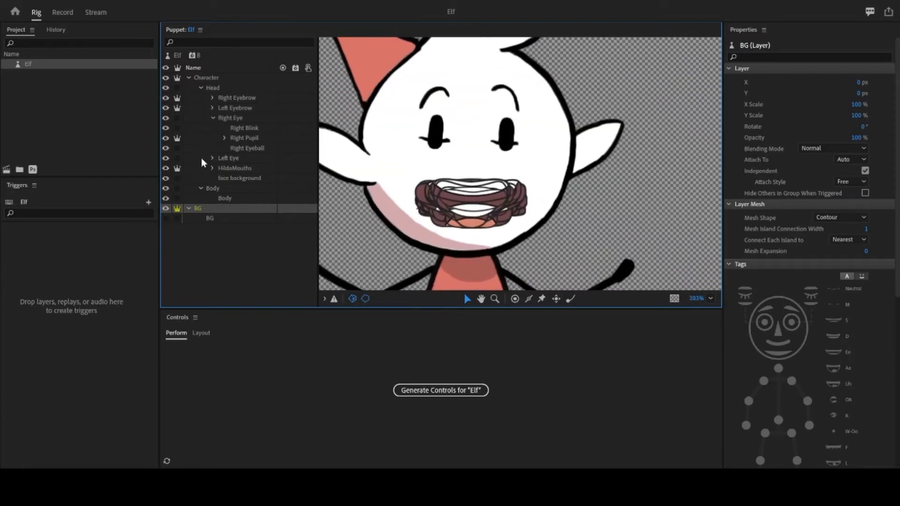
# Step: Expand the HildaMouths group and widen the layer list so the full mouth group names are readable
pyautogui.click(237, 172)
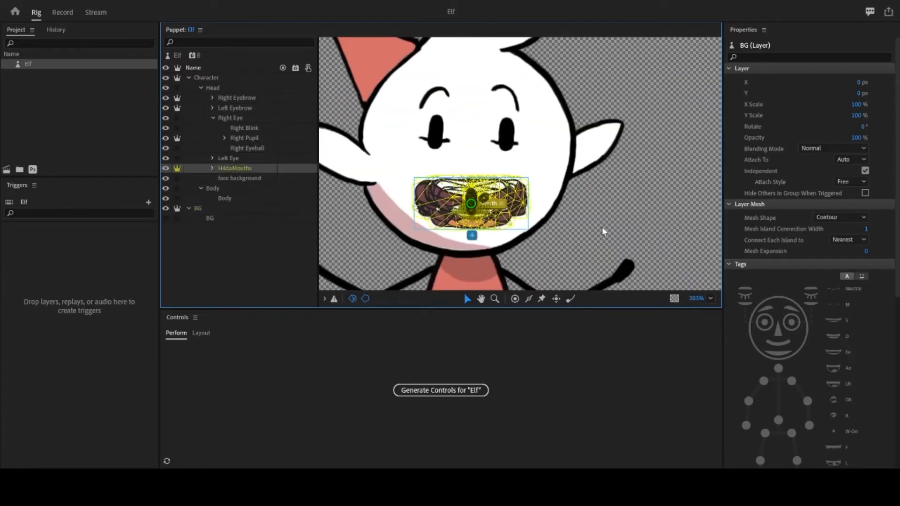
pyautogui.click(213, 169)
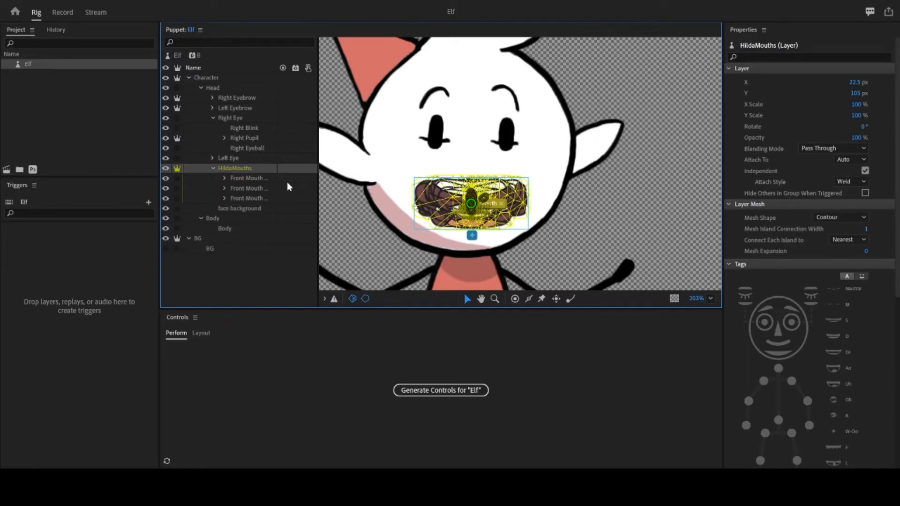
pyautogui.moveTo(315, 184); pyautogui.dragTo(390, 182)
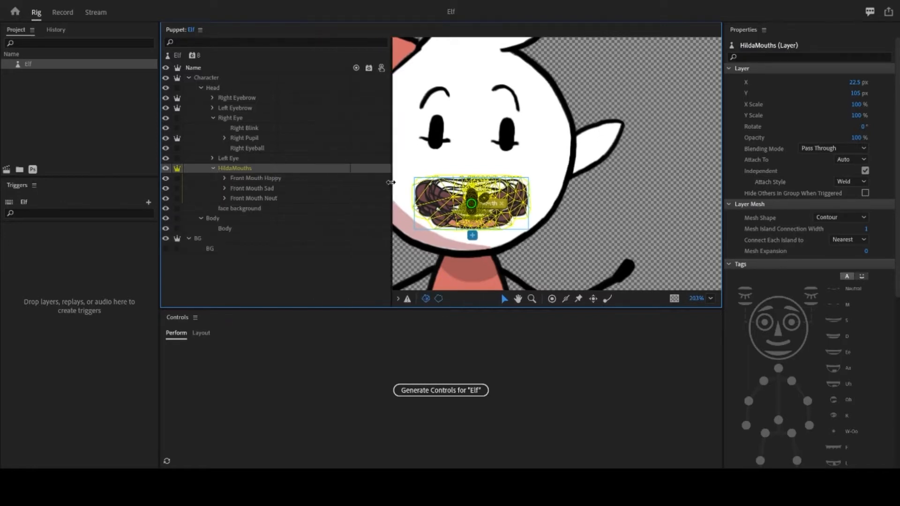
# Step: Check the tags assigned to the Front Mouth Happy, Front Mouth Sad and Front Mouth Neut groups
pyautogui.click(246, 179)
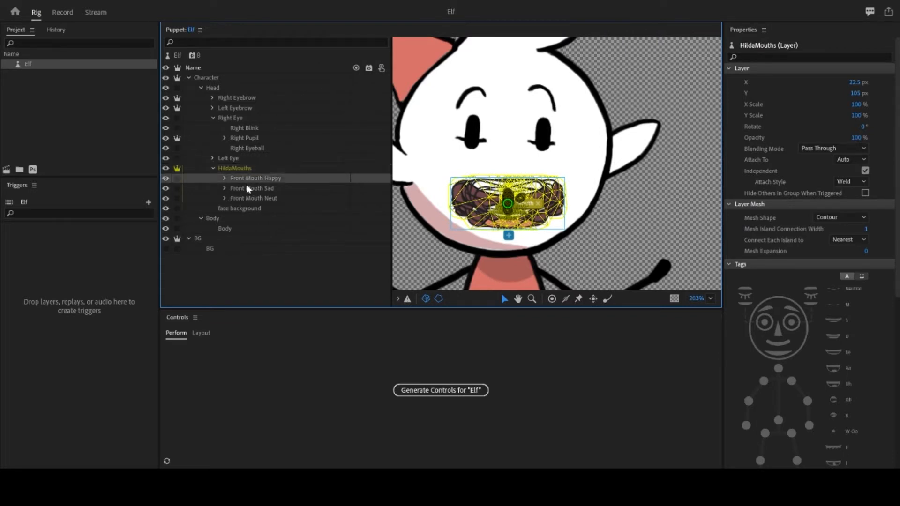
pyautogui.keyDown('shift'); pyautogui.click(247, 188); pyautogui.keyUp('shift')
pyautogui.keyDown('shift'); pyautogui.click(245, 205); pyautogui.keyUp('shift')
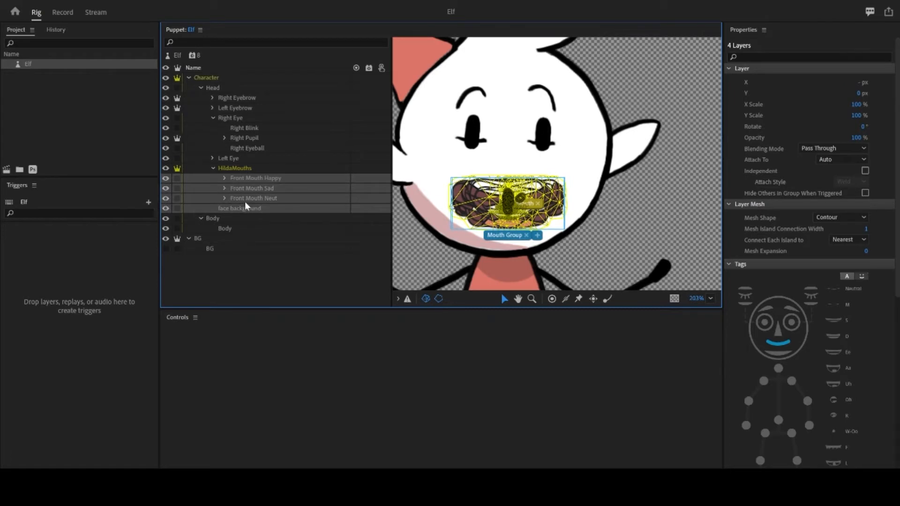
pyautogui.click(246, 198)
pyautogui.click(247, 189)
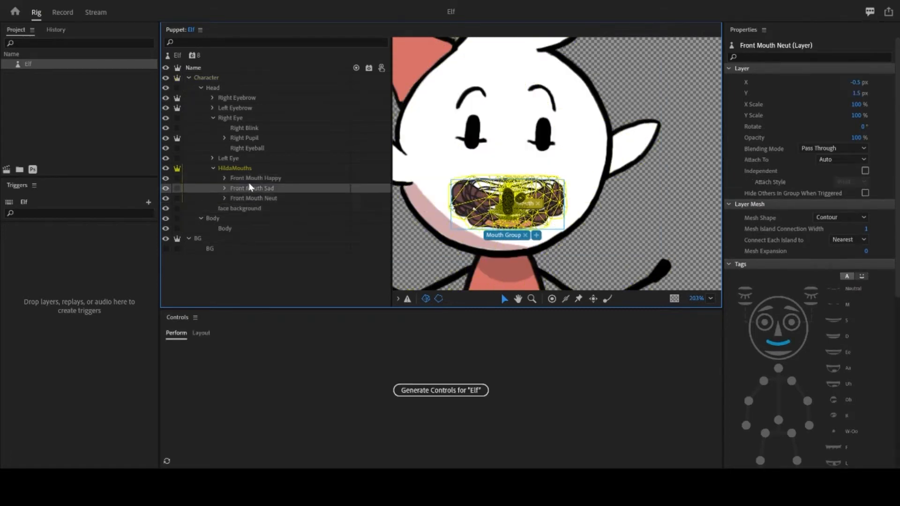
pyautogui.click(248, 178)
pyautogui.keyDown('shift'); pyautogui.click(250, 188); pyautogui.keyUp('shift')
pyautogui.click(251, 197)
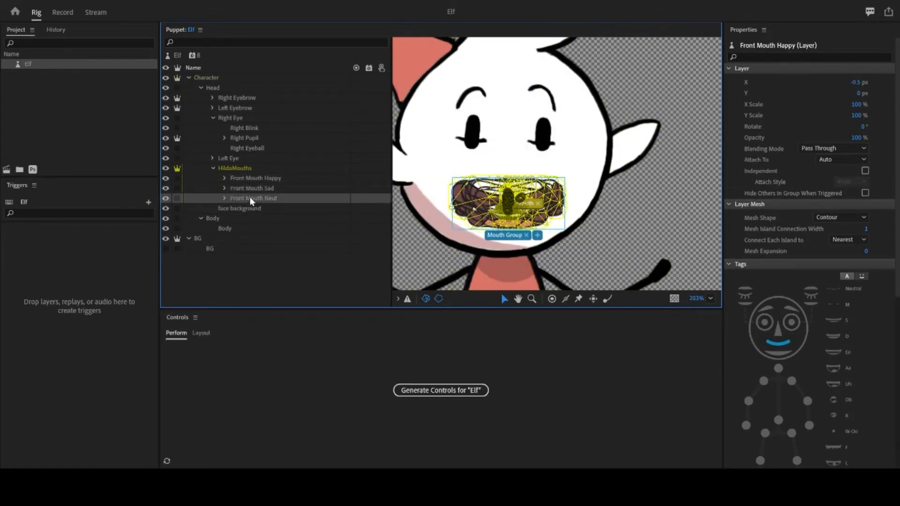
# Step: Enlarge the tag diagram and compare the mouth tag on HildaMouths with those on its Happy, Sad and Neut groups
pyautogui.click(240, 168)
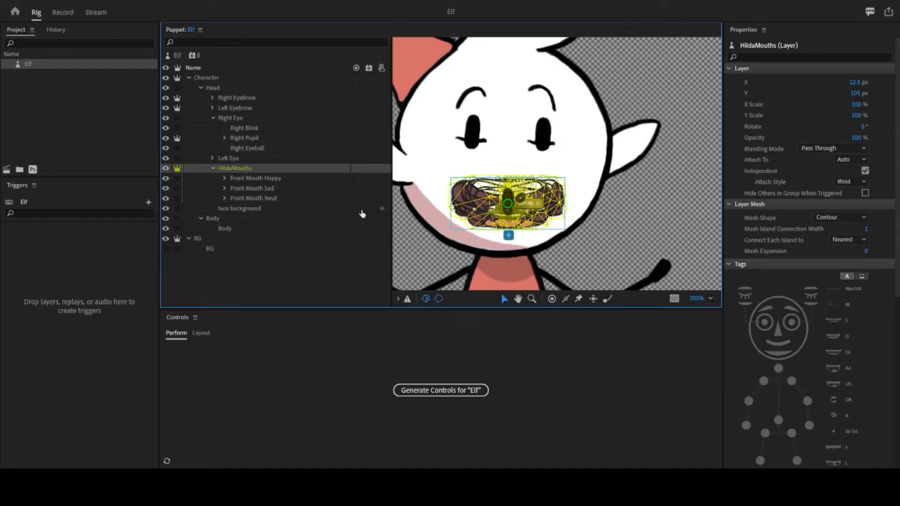
pyautogui.moveTo(722, 229); pyautogui.dragTo(596, 246)
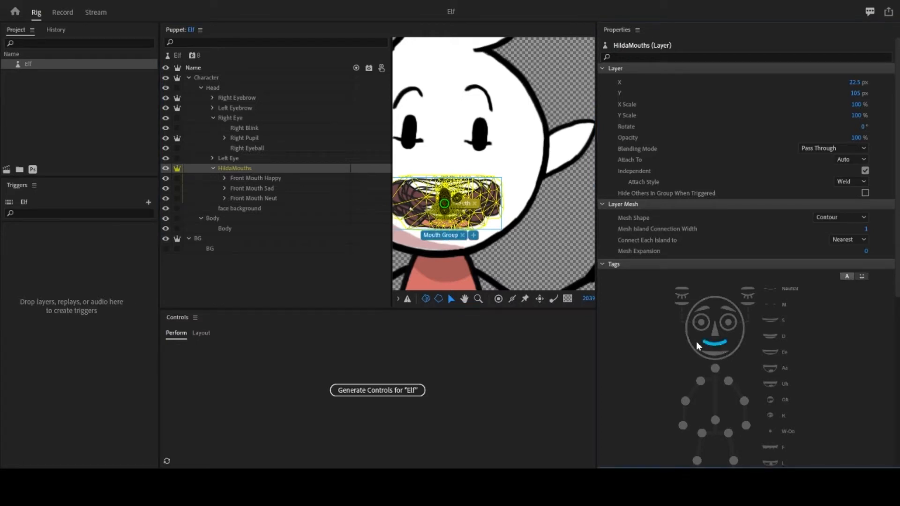
pyautogui.click(262, 178)
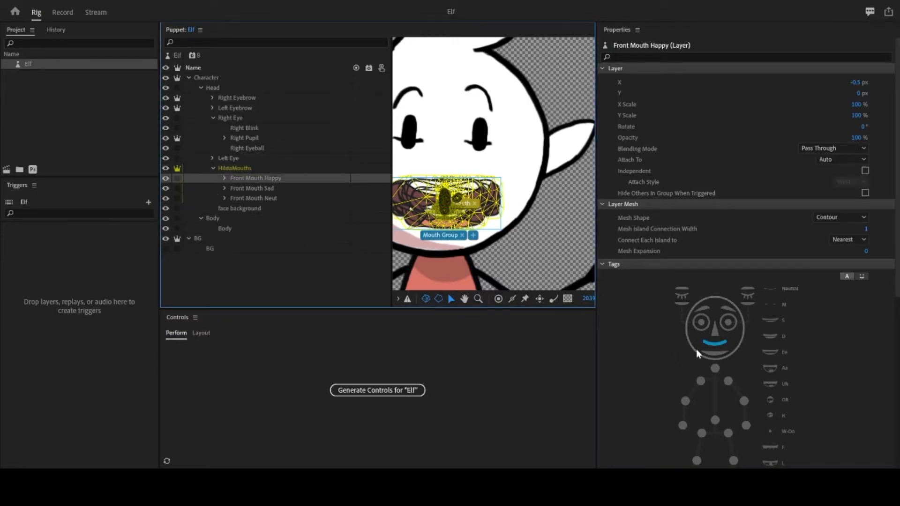
pyautogui.click(238, 189)
pyautogui.click(238, 199)
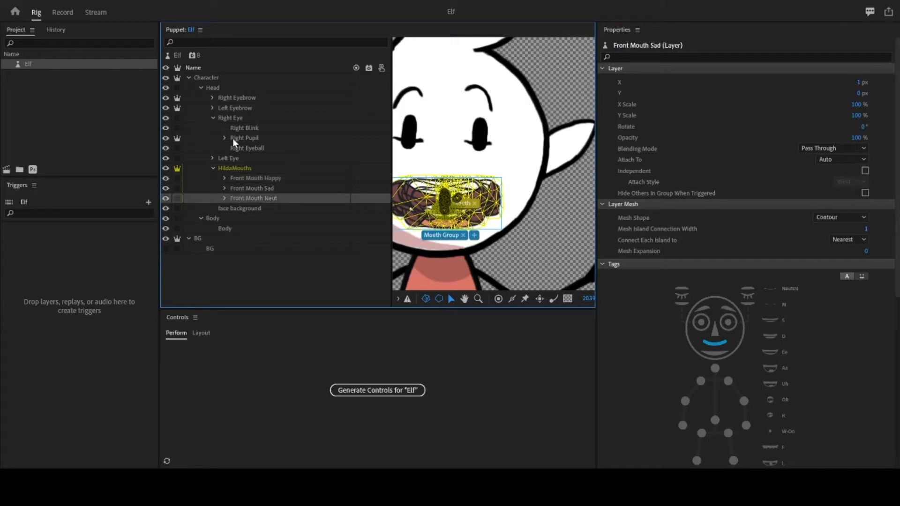
# Step: Compare the tags on the Right Pupil, Right Eyeball and Right Eye layers in the enlarged diagram
pyautogui.click(240, 139)
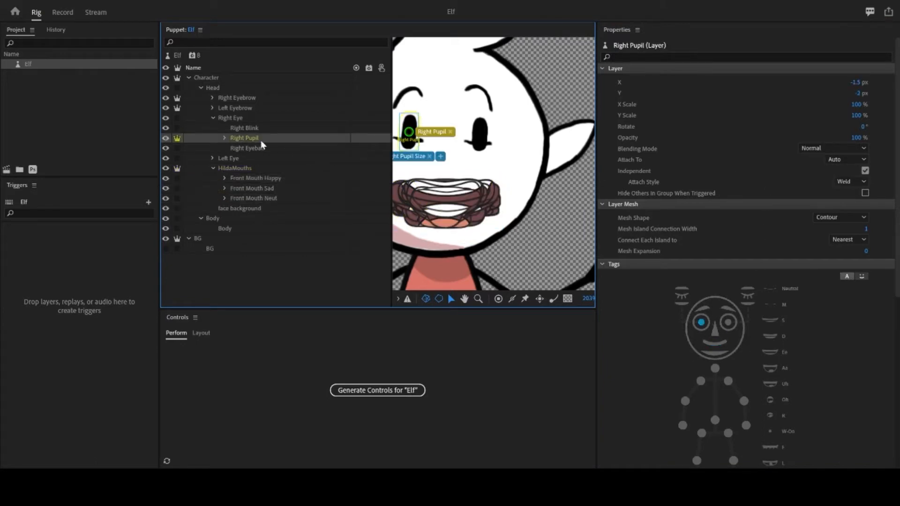
pyautogui.click(702, 322)
pyautogui.click(256, 149)
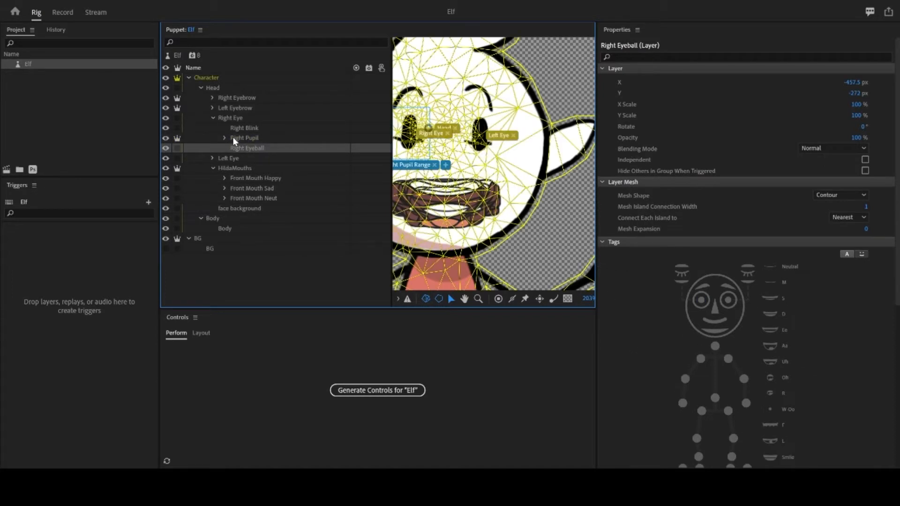
pyautogui.click(232, 118)
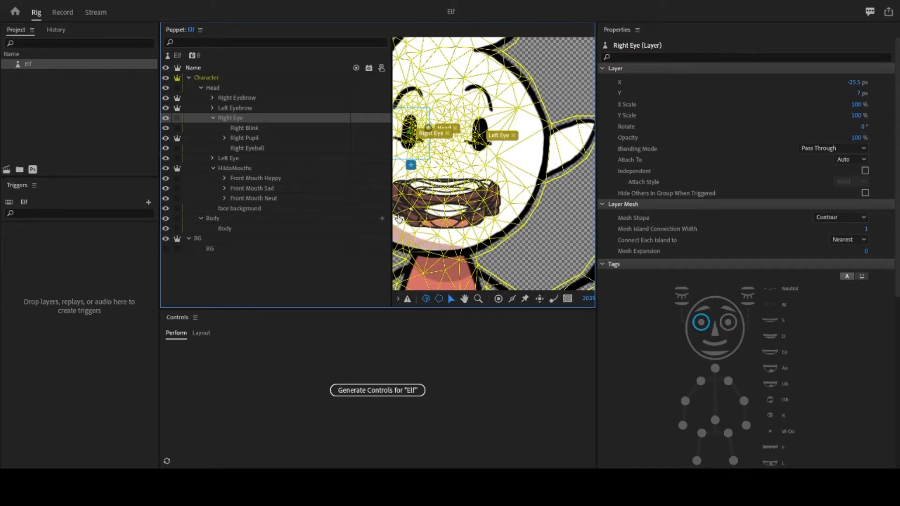
# Step: Move the Head layer's handle from between the eyes down to the chin, just above the neck
pyautogui.click(210, 88)
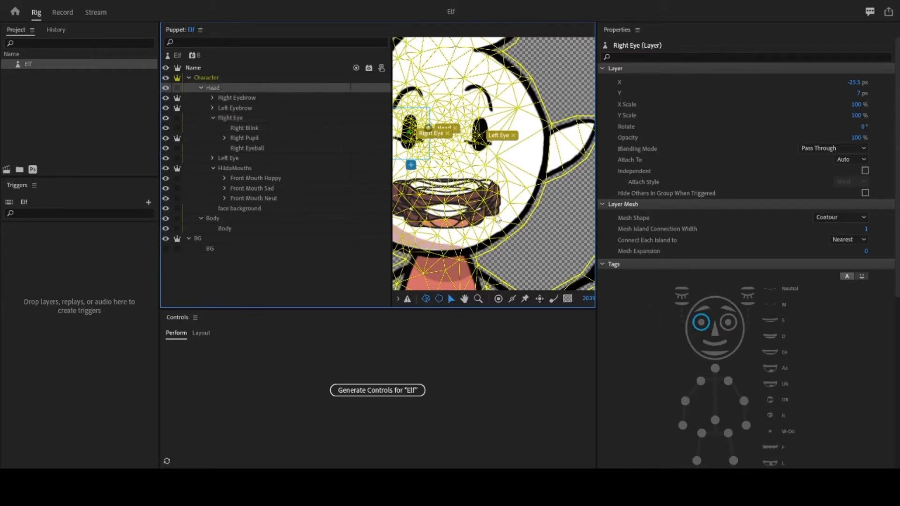
pyautogui.moveTo(597, 219); pyautogui.dragTo(788, 227)
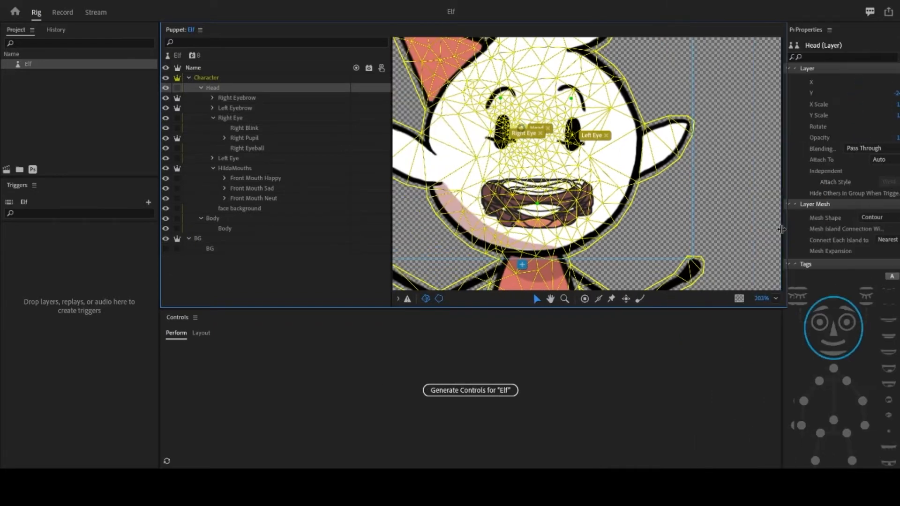
pyautogui.scroll(5, 539, 132)
pyautogui.scroll(1, 539, 131)
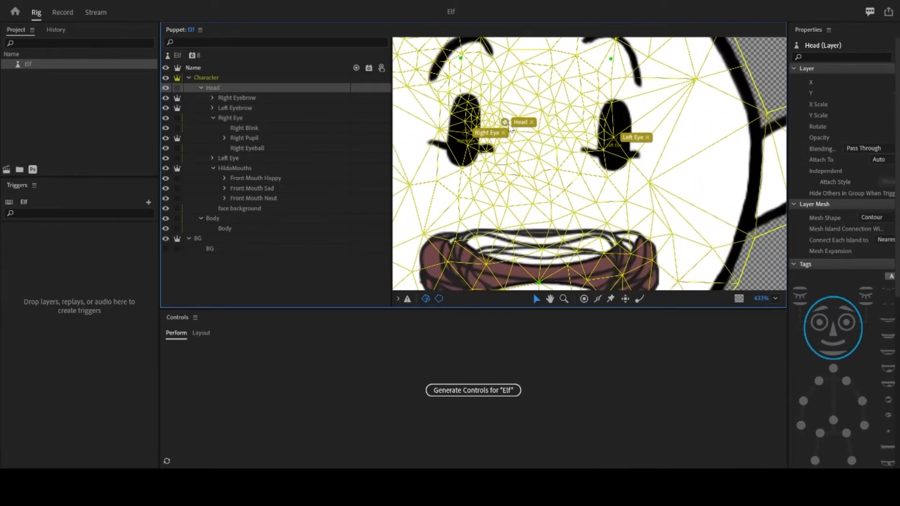
pyautogui.moveTo(536, 130); pyautogui.dragTo(533, 148)
pyautogui.scroll(-3, 533, 148)
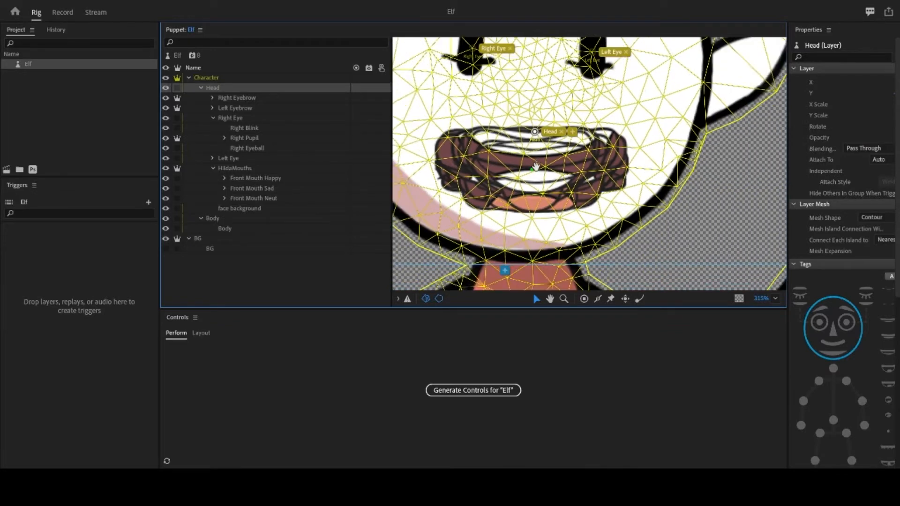
pyautogui.moveTo(539, 183); pyautogui.dragTo(537, 169)
pyautogui.moveTo(534, 121); pyautogui.dragTo(526, 214)
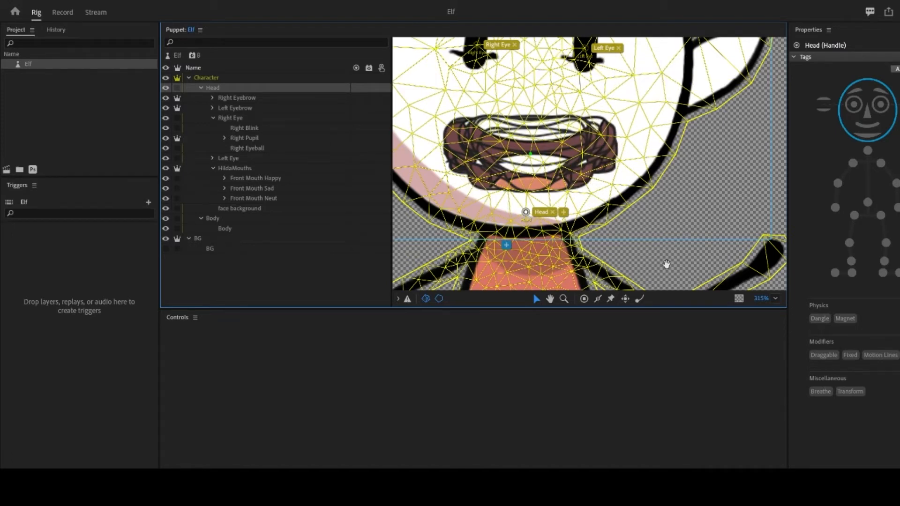
# Step: Reposition the Body handle to the middle of the dress and the Character handle near its hem, aligned vertically
pyautogui.scroll(-3, 659, 202)
pyautogui.scroll(-2, 657, 197)
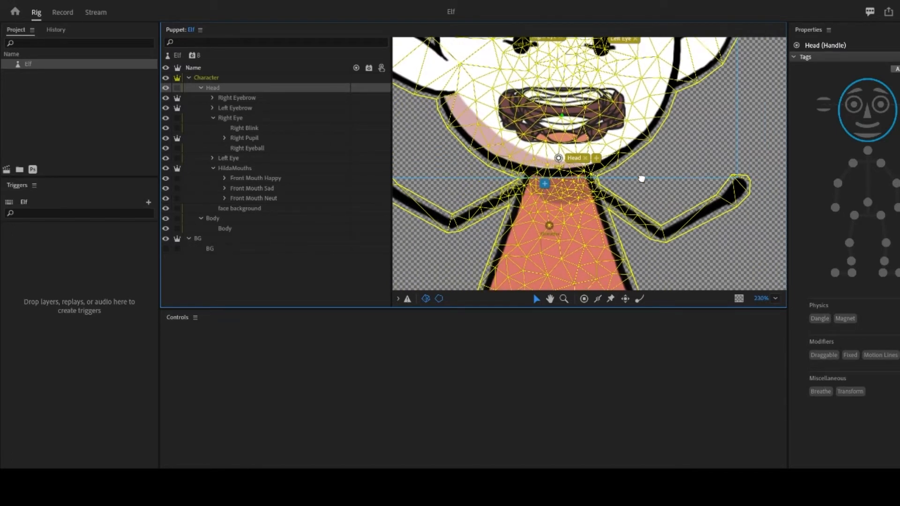
pyautogui.scroll(-3, 654, 197)
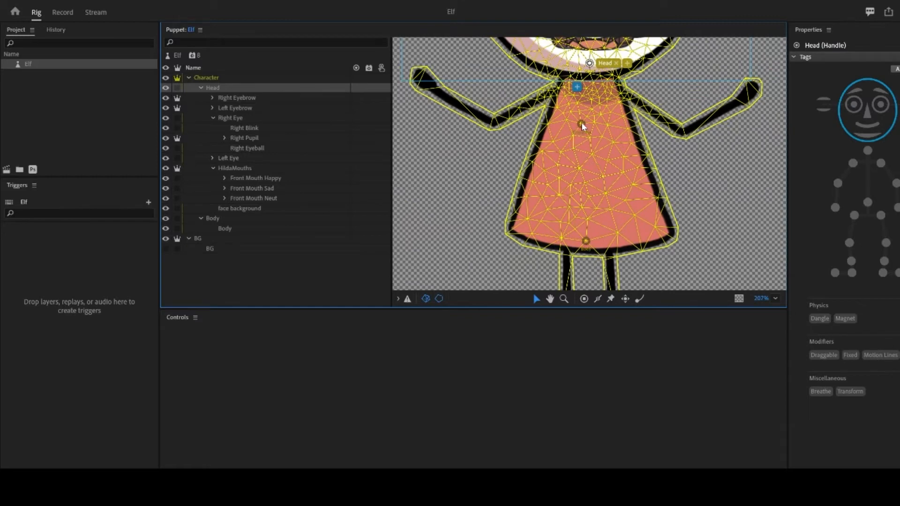
pyautogui.moveTo(583, 125); pyautogui.dragTo(592, 204)
pyautogui.moveTo(586, 240); pyautogui.dragTo(591, 225)
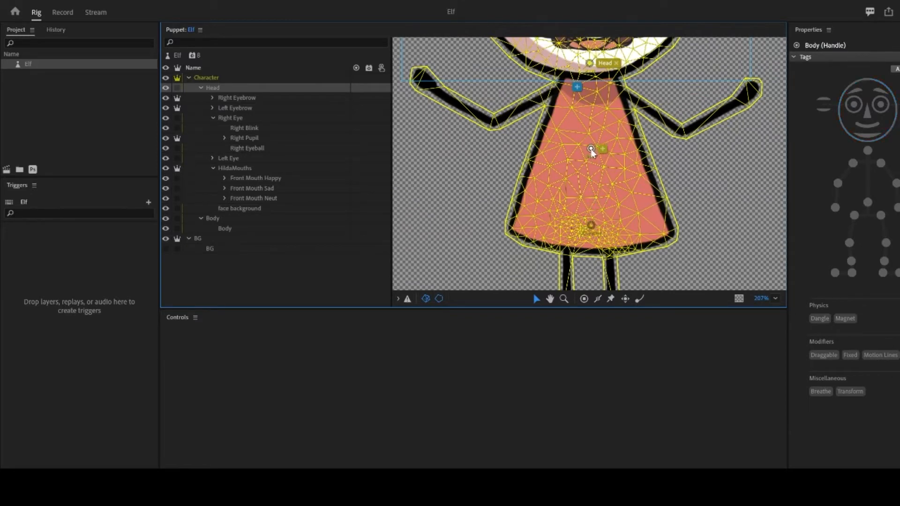
pyautogui.moveTo(591, 149); pyautogui.dragTo(588, 150)
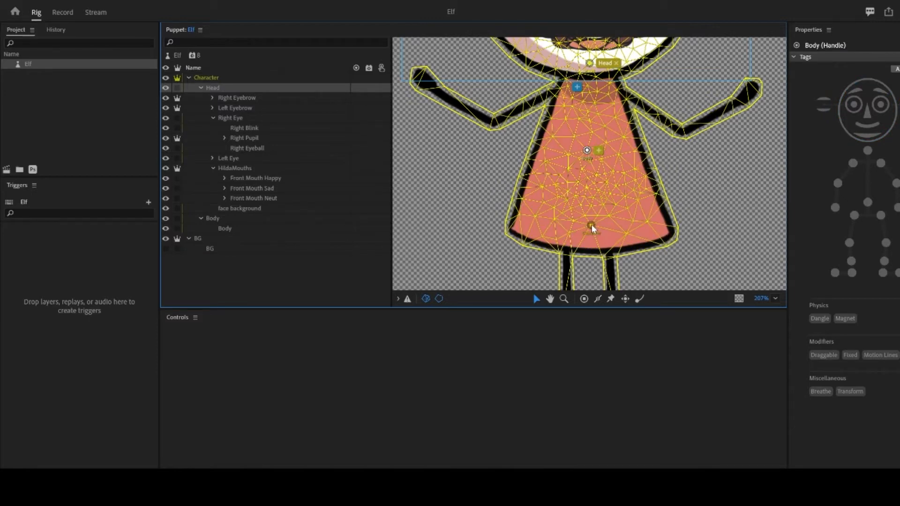
pyautogui.moveTo(592, 233); pyautogui.dragTo(588, 236)
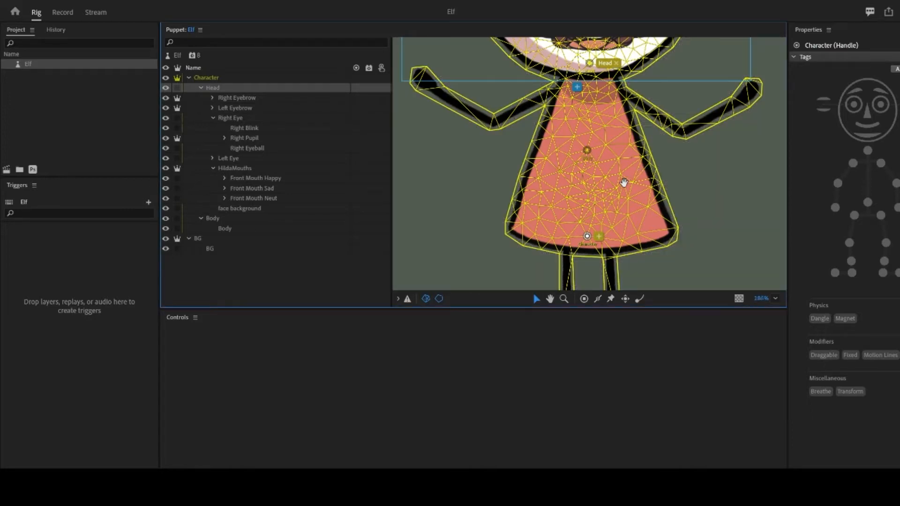
# Step: Hide the whole BG group, keep its inner BG layer switched on, and collapse the Head and Body groups
pyautogui.scroll(-5, 617, 194)
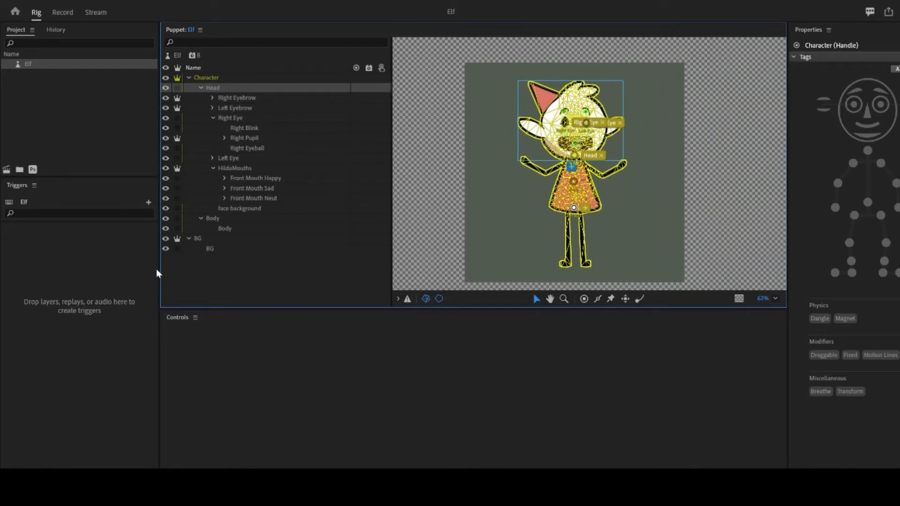
pyautogui.click(166, 250)
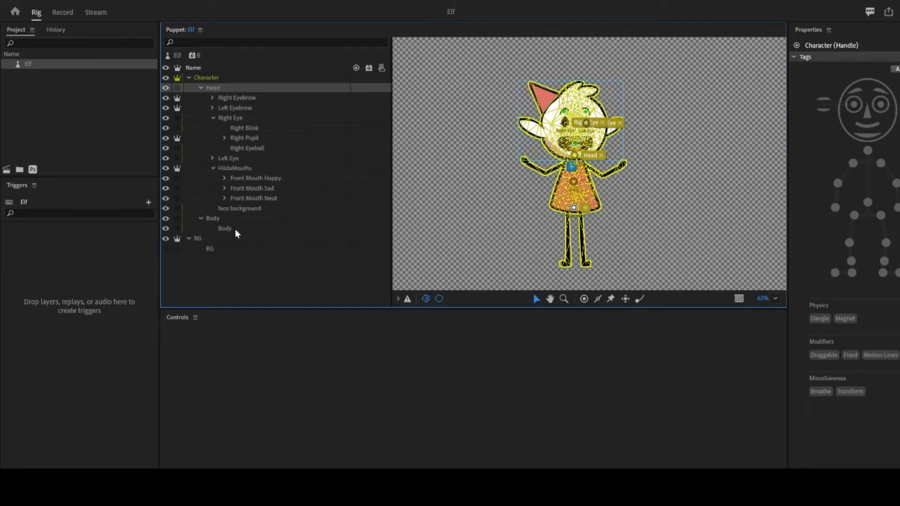
pyautogui.click(166, 239)
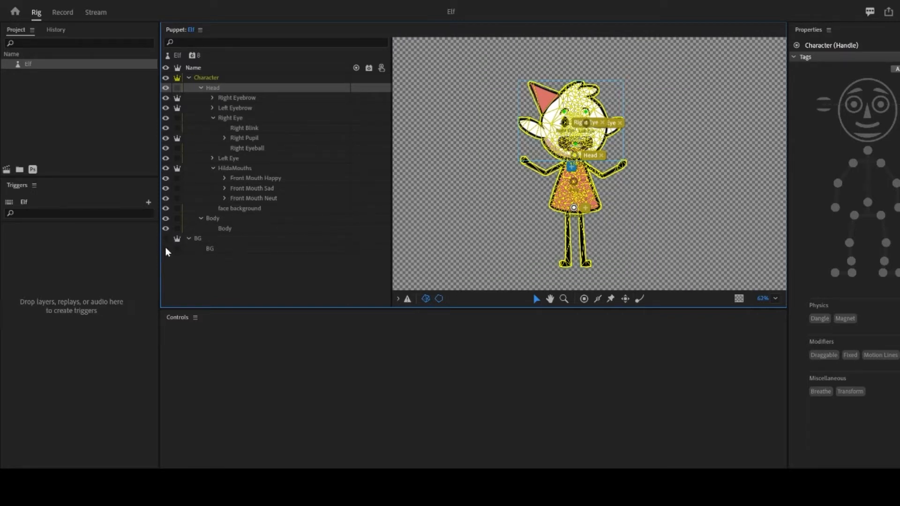
pyautogui.click(165, 248)
pyautogui.click(199, 238)
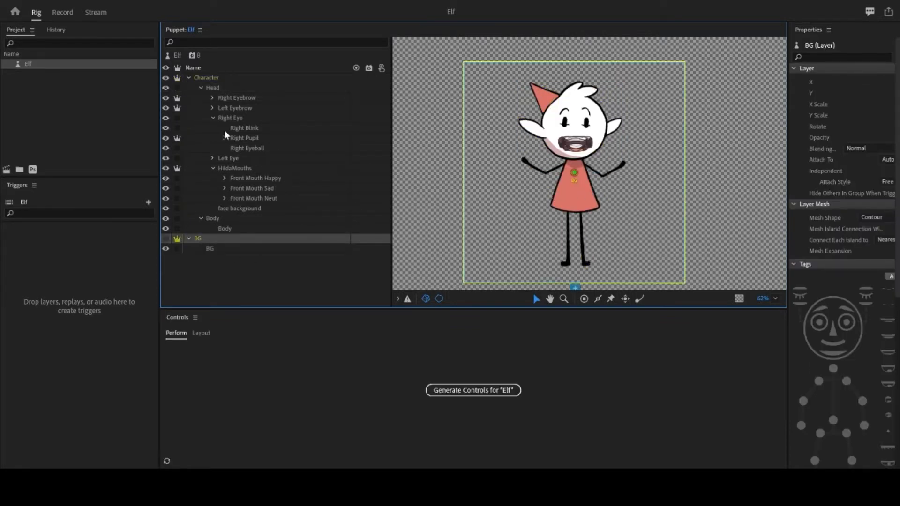
pyautogui.click(201, 88)
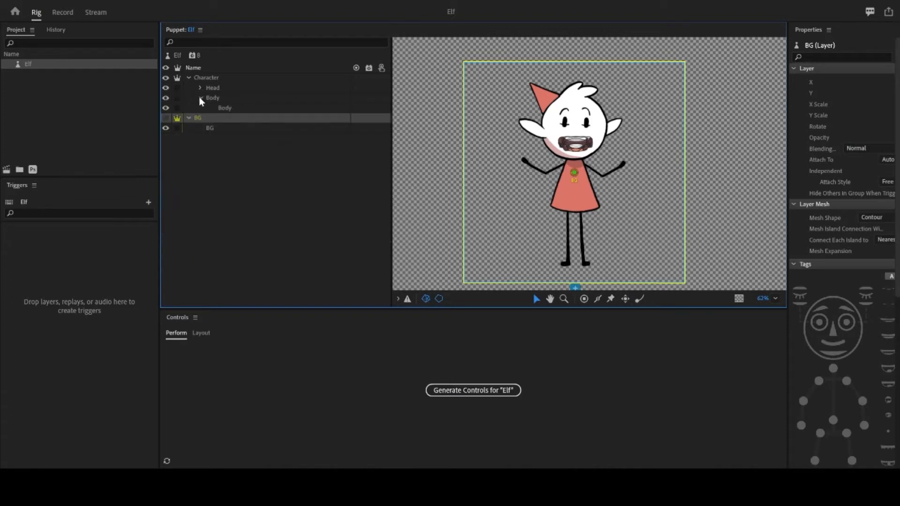
pyautogui.click(201, 97)
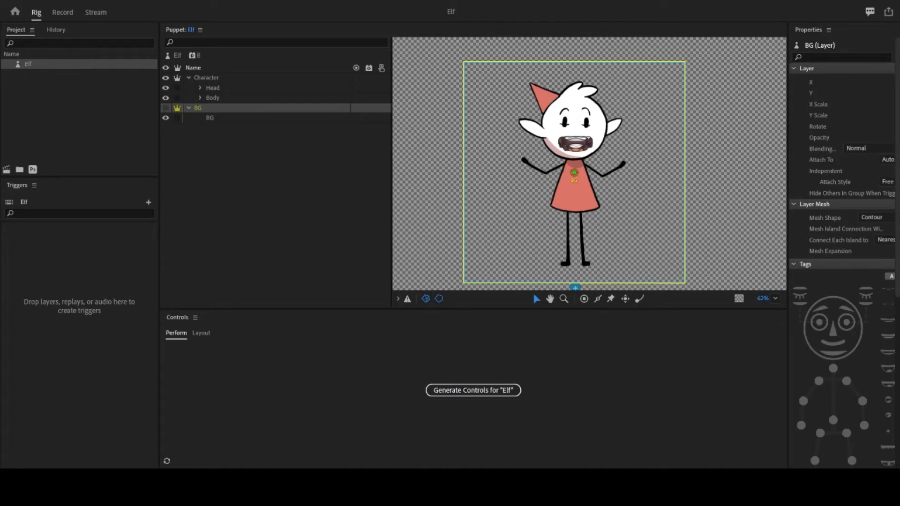
# Step: Select the Head layer and move the Body handle slightly lower along the centre of the dress
pyautogui.click(212, 88)
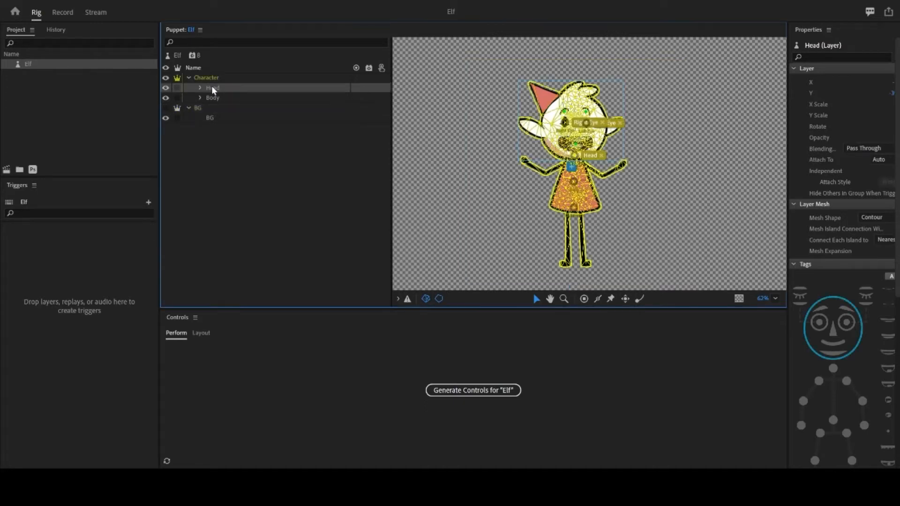
pyautogui.scroll(5, 490, 150)
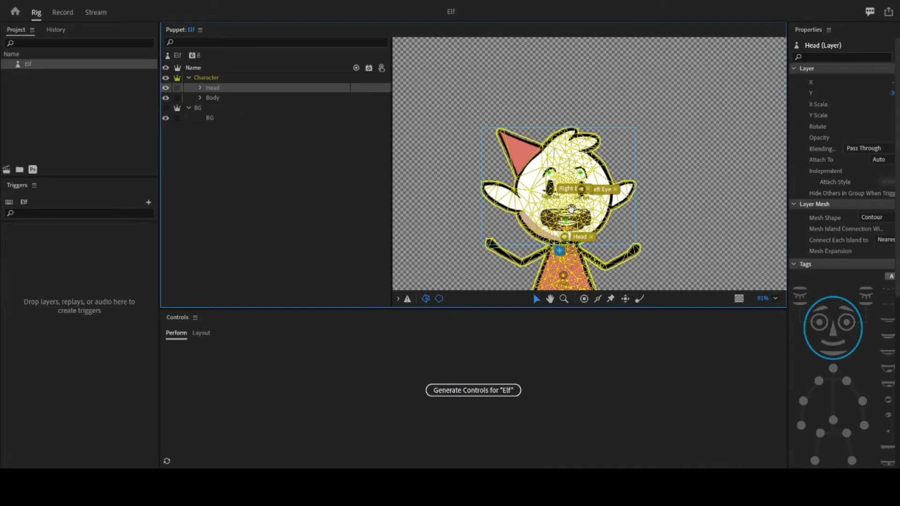
pyautogui.scroll(-3, 675, 168)
pyautogui.scroll(5, 490, 209)
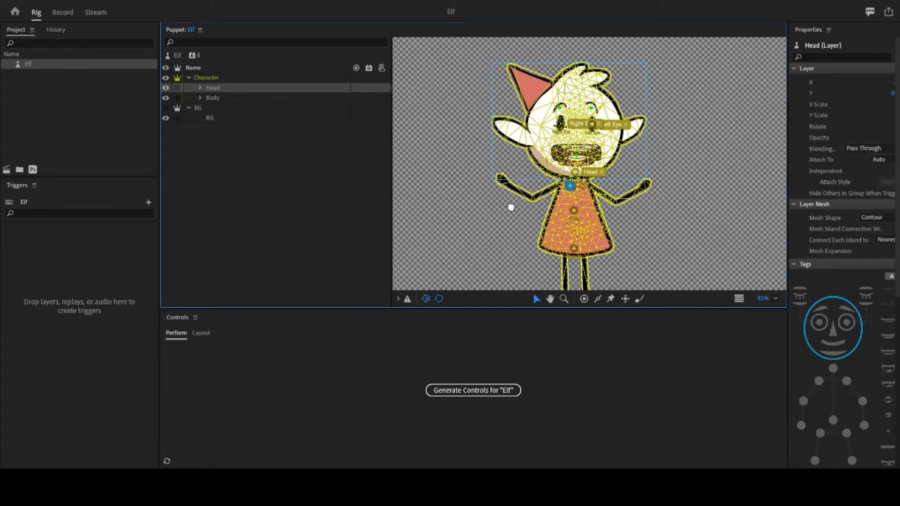
pyautogui.scroll(5, 514, 202)
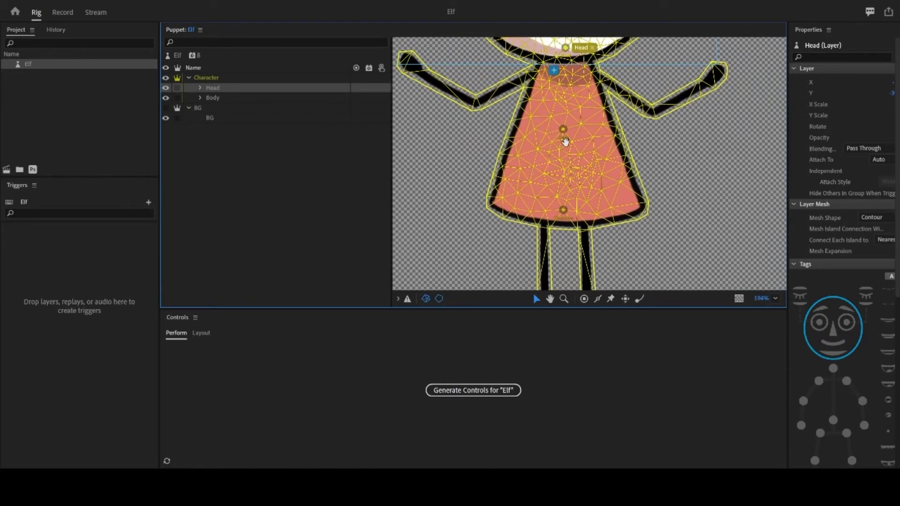
pyautogui.moveTo(563, 130); pyautogui.dragTo(564, 146)
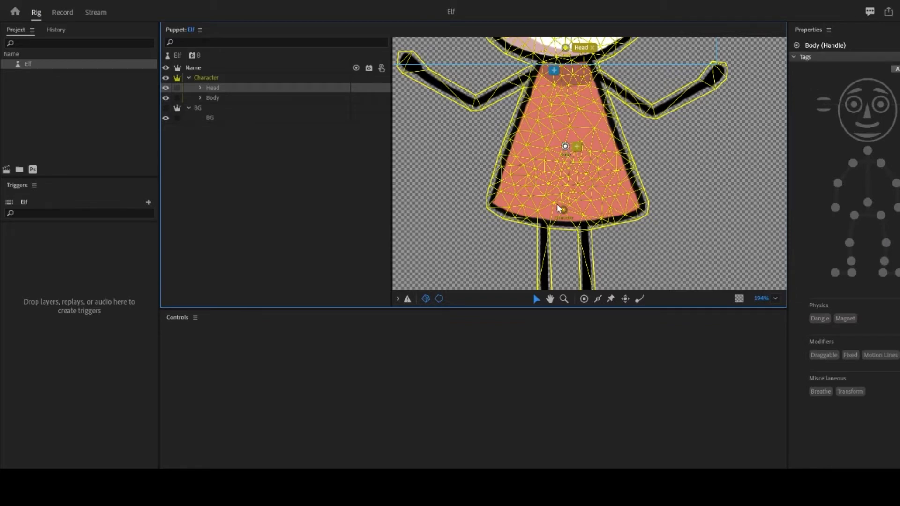
# Step: Move the Character handle slightly lower to the dress hem, then select the Body handle in the middle of the dress
pyautogui.moveTo(563, 211); pyautogui.dragTo(564, 217)
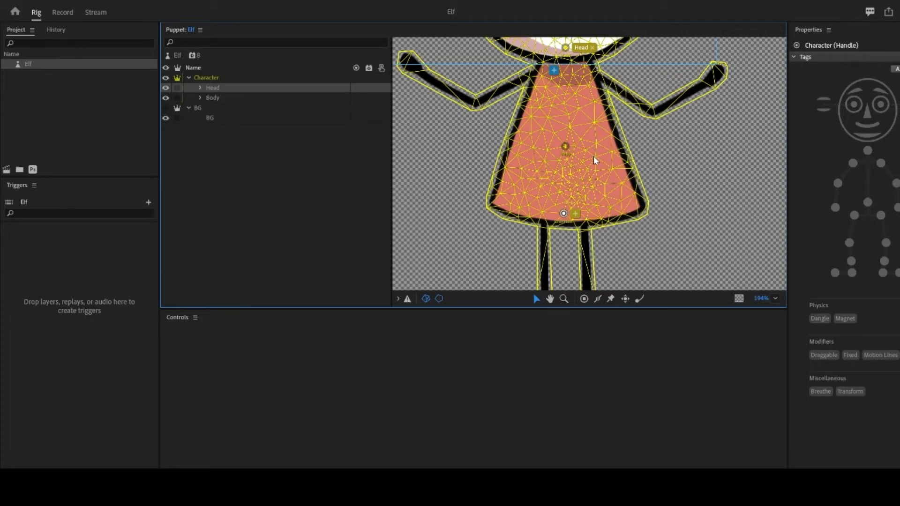
pyautogui.click(566, 148)
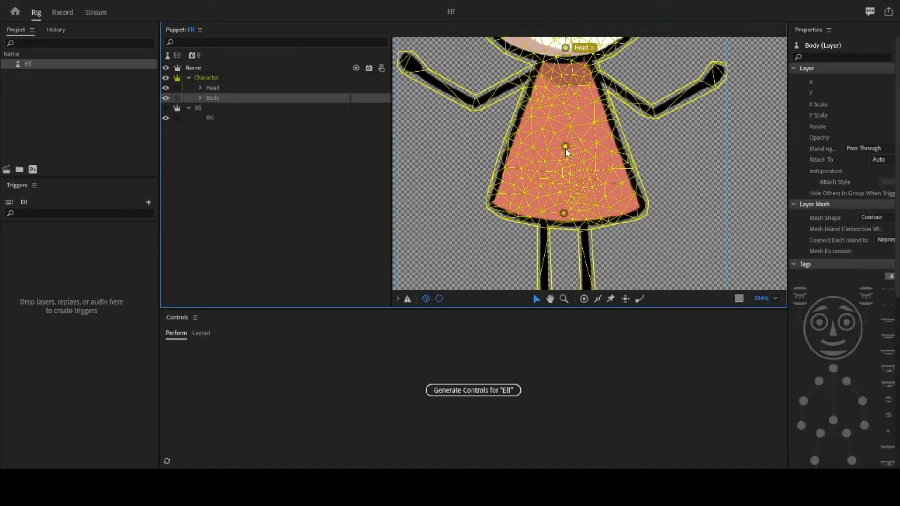
pyautogui.click(565, 152)
# Step: Look over the whole puppet and its handle positions, from the head down to the feet
pyautogui.scroll(-2, 435, 229)
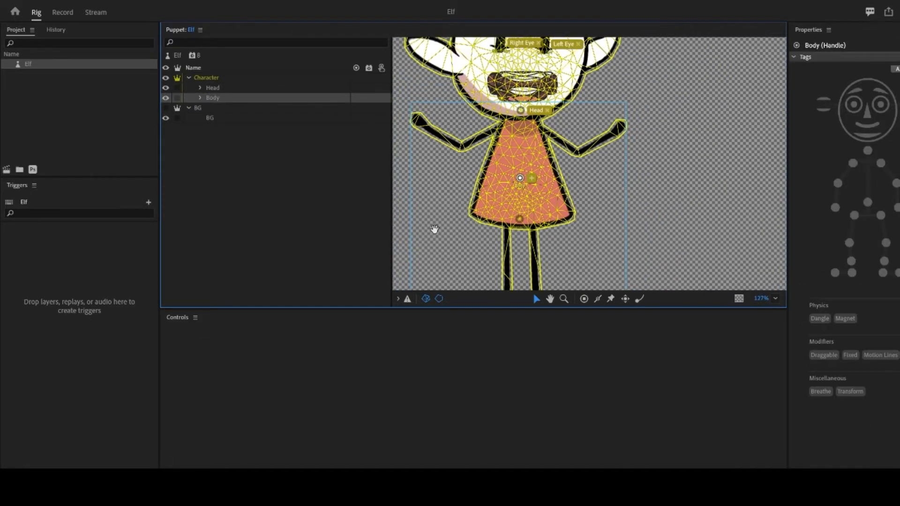
pyautogui.scroll(-3, 686, 226)
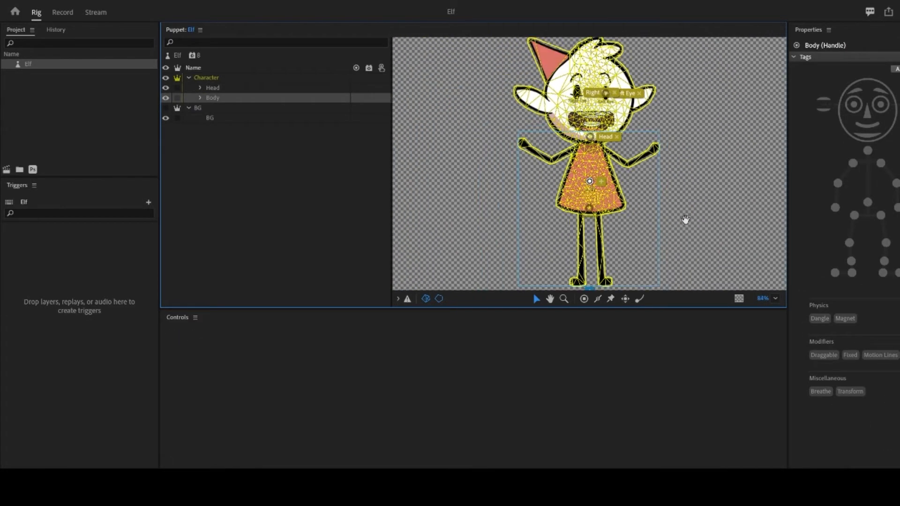
pyautogui.moveTo(677, 234); pyautogui.dragTo(656, 225)
pyautogui.scroll(-1, 656, 225)
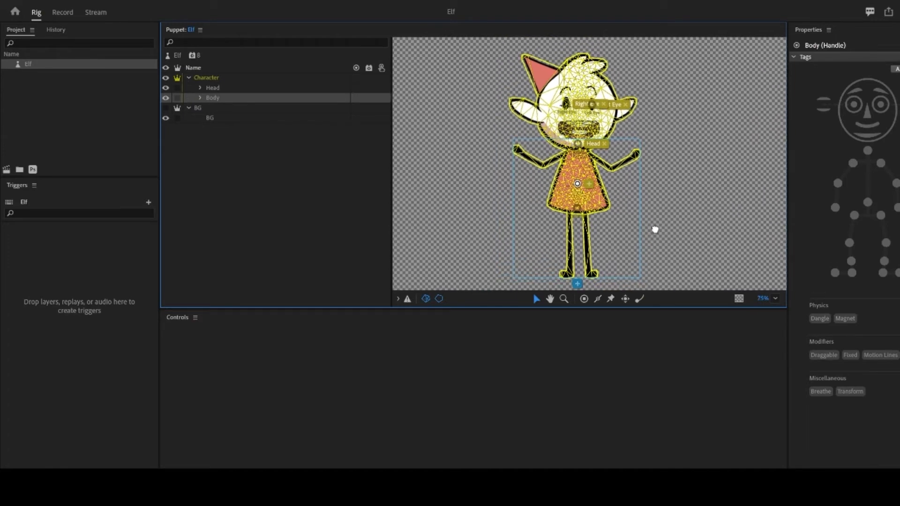
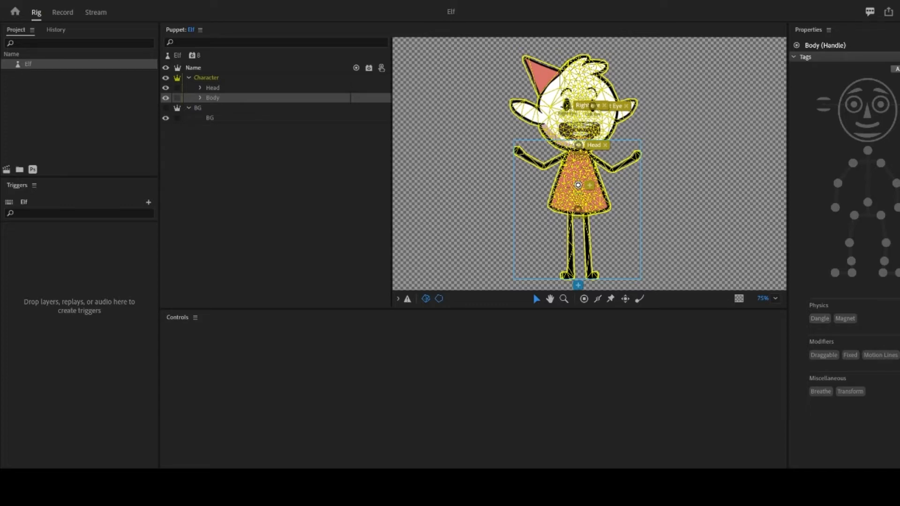
pyautogui.scroll(5, 609, 187)
pyautogui.moveTo(666, 281); pyautogui.dragTo(645, 138)
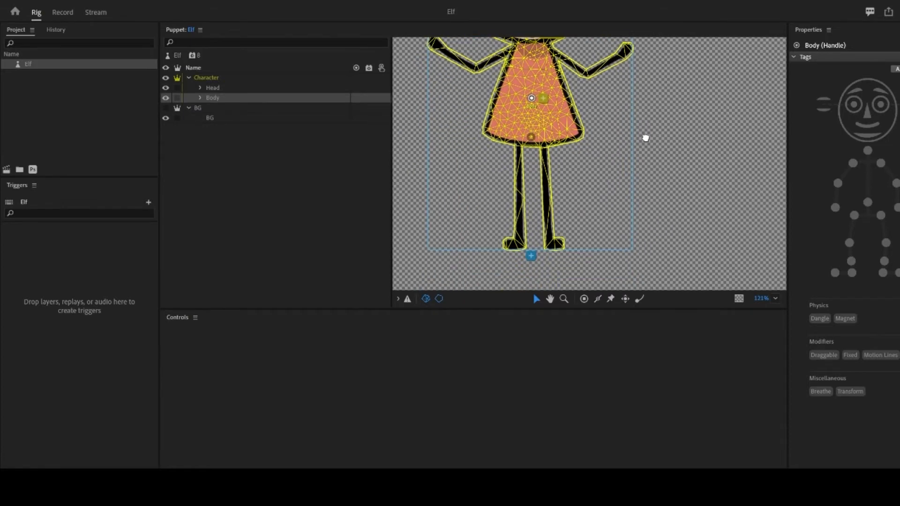
pyautogui.scroll(-4, 647, 209)
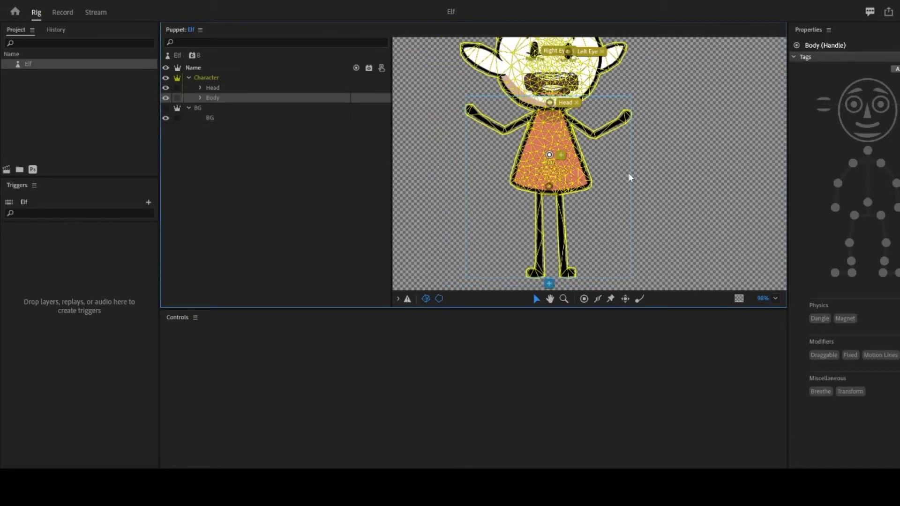
pyautogui.scroll(-4, 626, 208)
pyautogui.scroll(3, 637, 187)
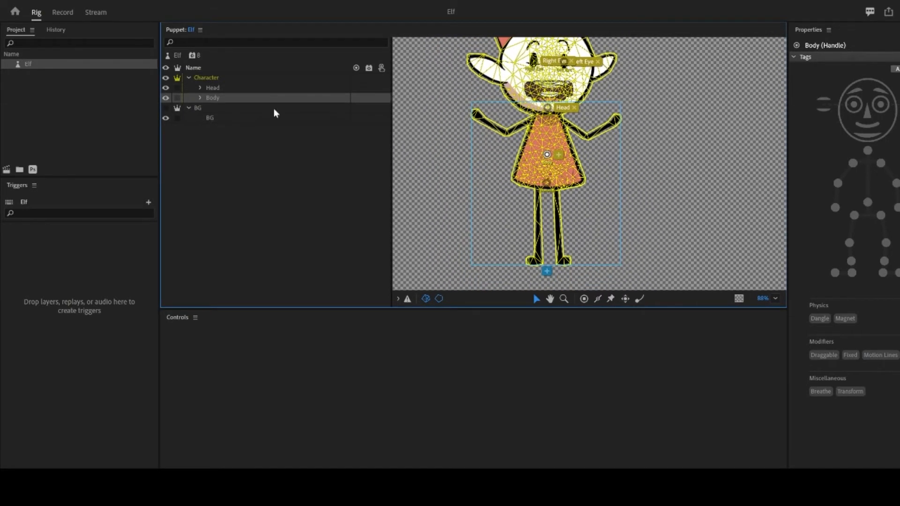
# Step: On the Character layer, pin both feet with four Fixed handles, one at the heel and one at the toe of each foot
pyautogui.click(212, 79)
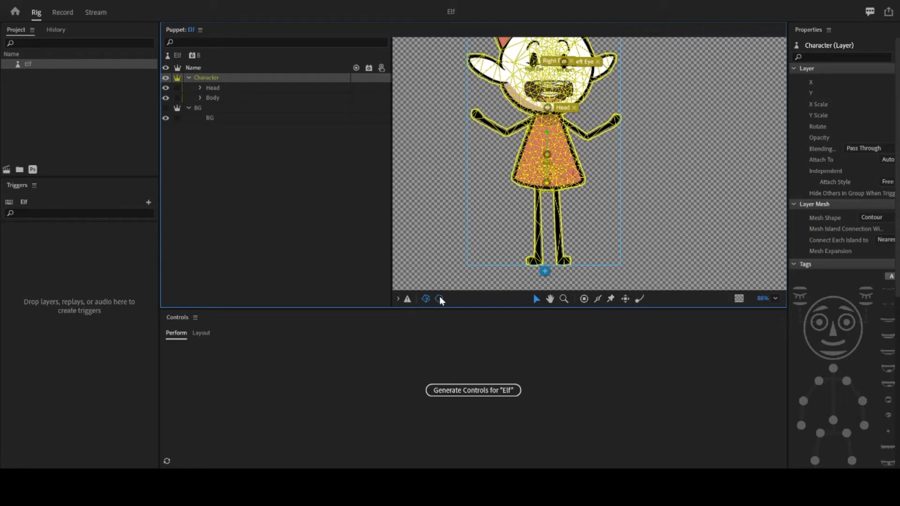
pyautogui.click(611, 299)
pyautogui.scroll(4, 532, 265)
pyautogui.scroll(5, 533, 265)
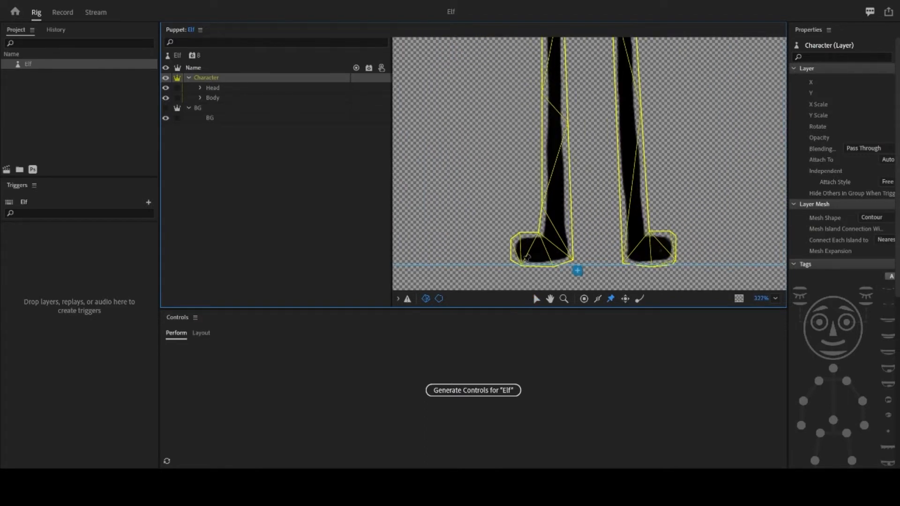
pyautogui.click(521, 261)
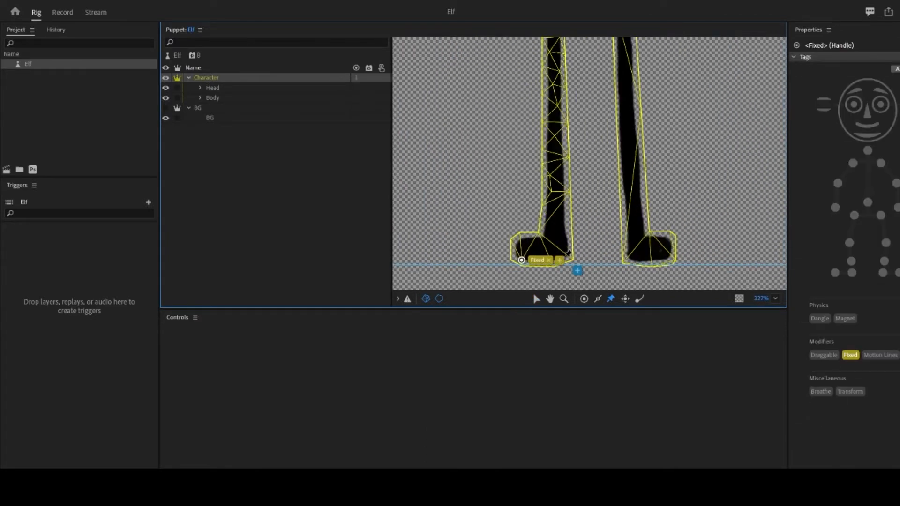
pyautogui.click(567, 256)
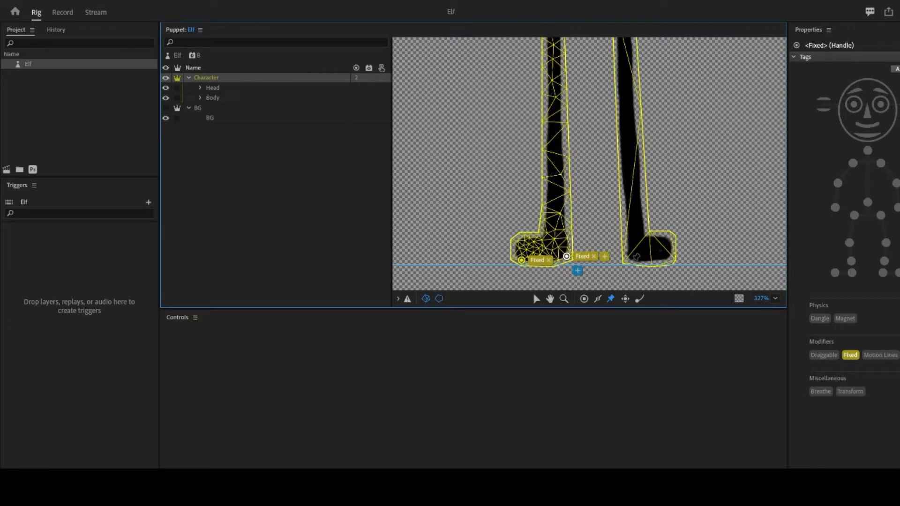
pyautogui.click(627, 258)
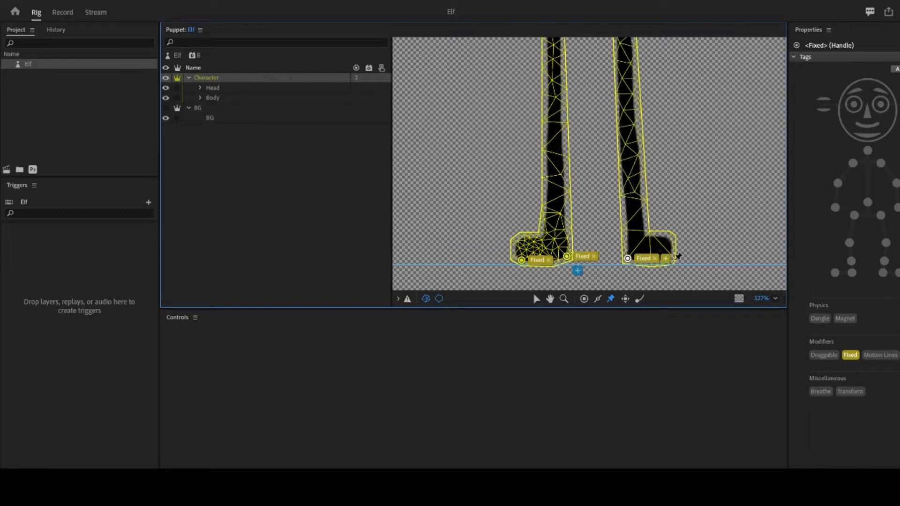
pyautogui.click(674, 259)
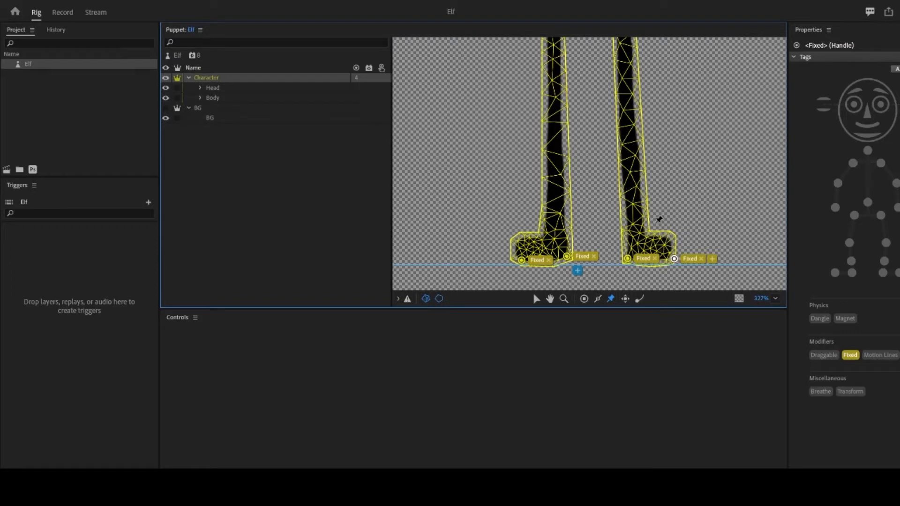
# Step: Examine the puppet's overall mesh together with the pinned feet
pyautogui.scroll(-5, 659, 219)
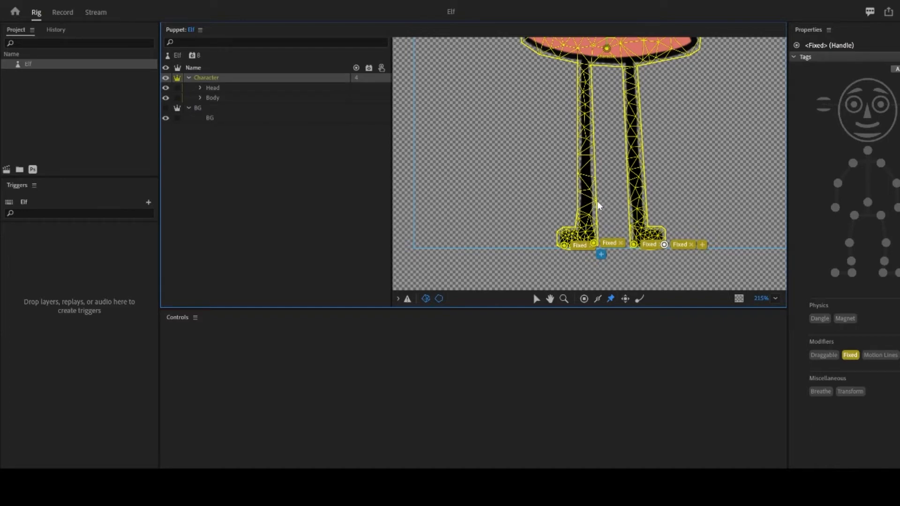
pyautogui.scroll(-3, 599, 201)
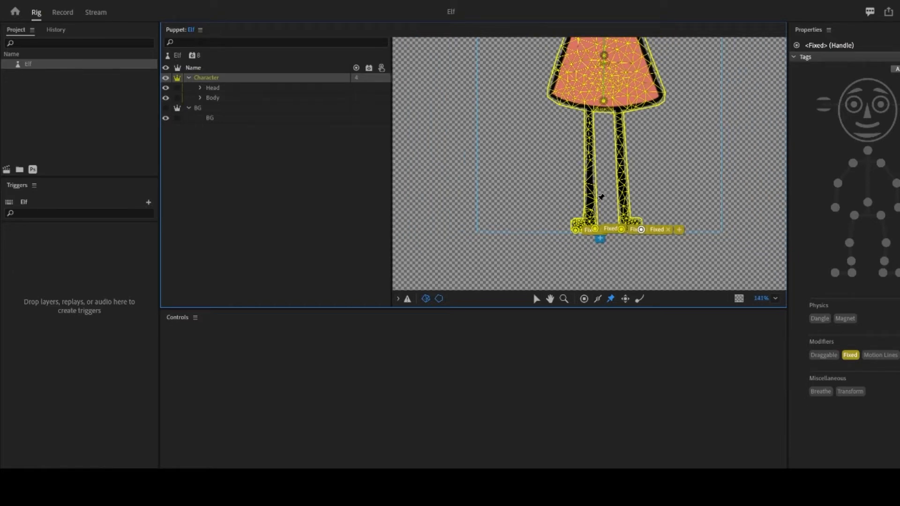
pyautogui.moveTo(740, 183); pyautogui.dragTo(679, 220)
pyautogui.scroll(-3, 657, 214)
pyautogui.scroll(-1, 639, 205)
pyautogui.scroll(-1, 638, 204)
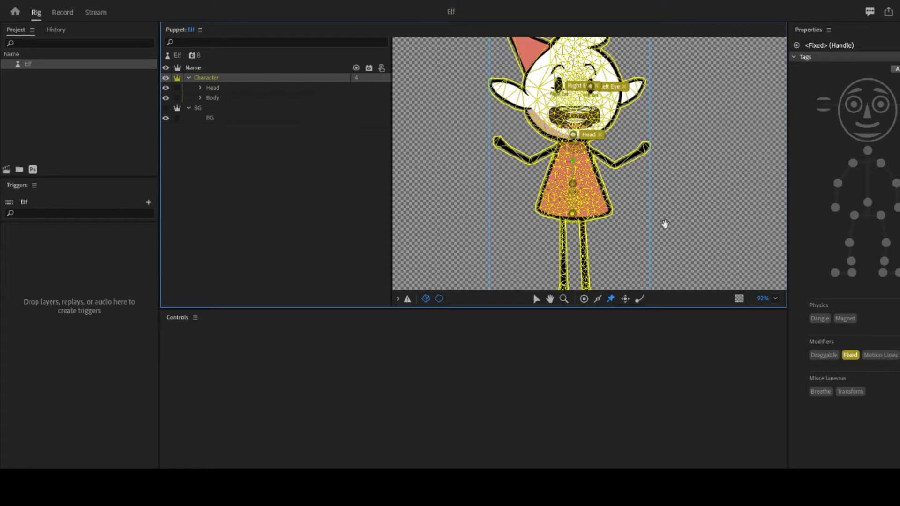
pyautogui.moveTo(665, 224); pyautogui.dragTo(674, 184)
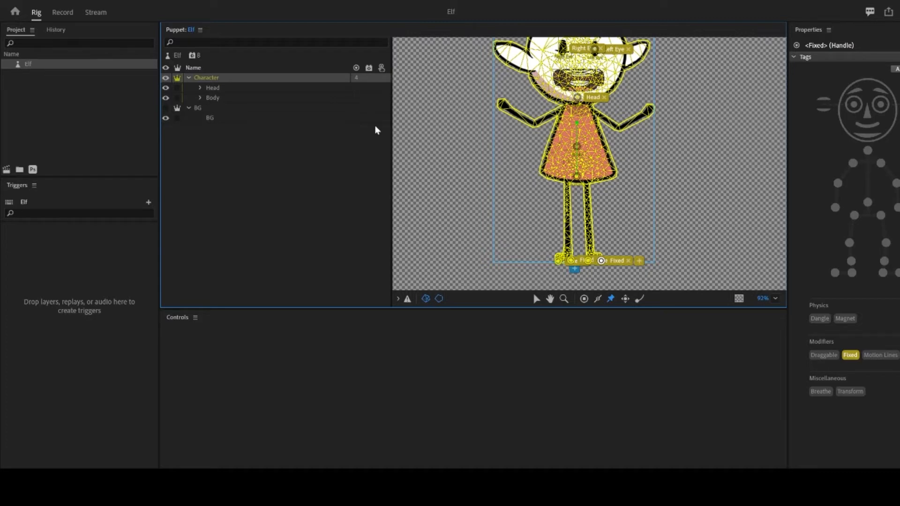
pyautogui.moveTo(450, 144); pyautogui.dragTo(446, 122)
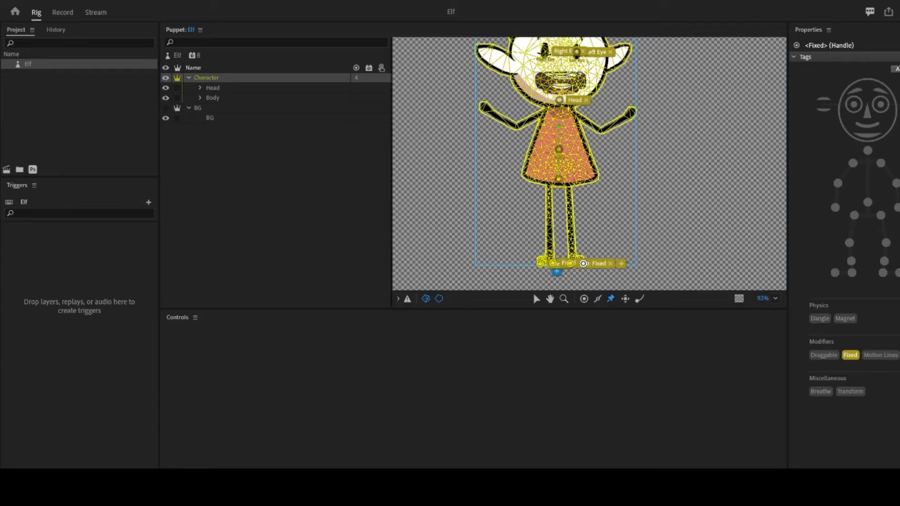
# Step: Inspect the Fixed pins and the surrounding mesh on both feet up close, with the toe pin deselected
pyautogui.scroll(4, 605, 237)
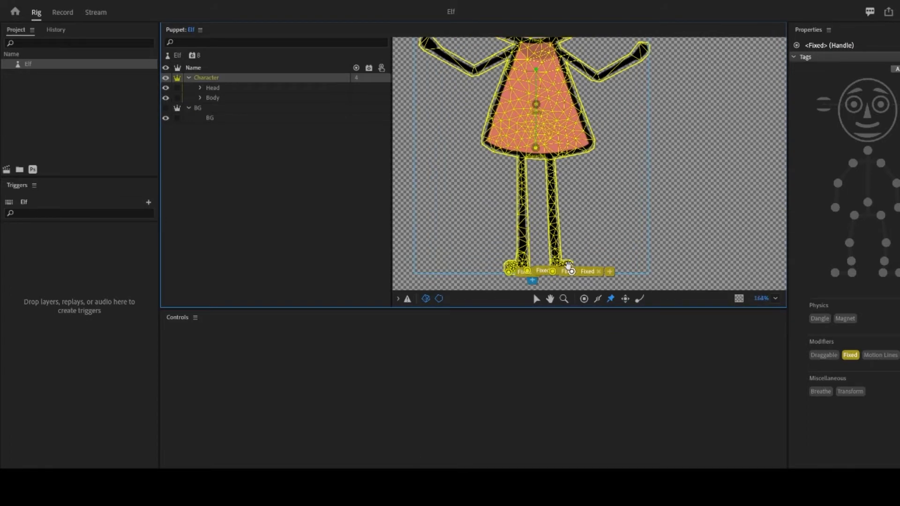
pyautogui.moveTo(587, 235); pyautogui.dragTo(586, 154)
pyautogui.scroll(2, 612, 194)
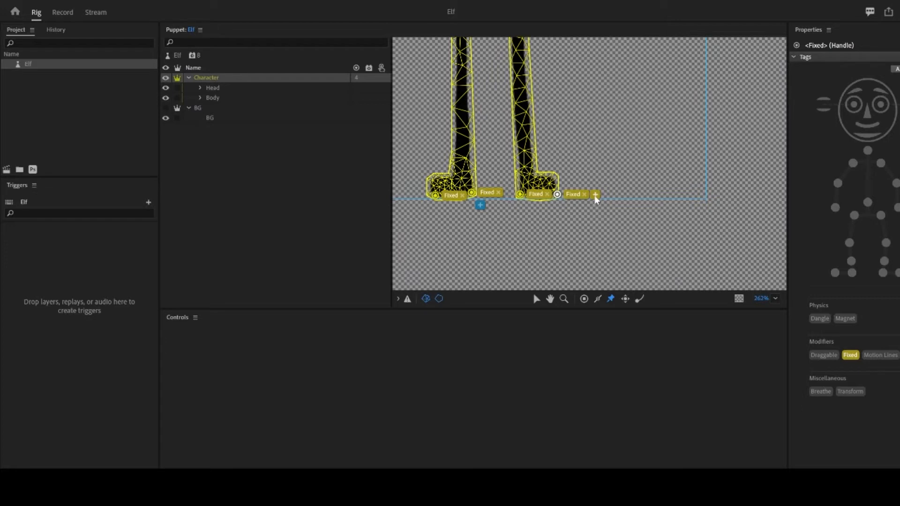
pyautogui.scroll(5, 529, 201)
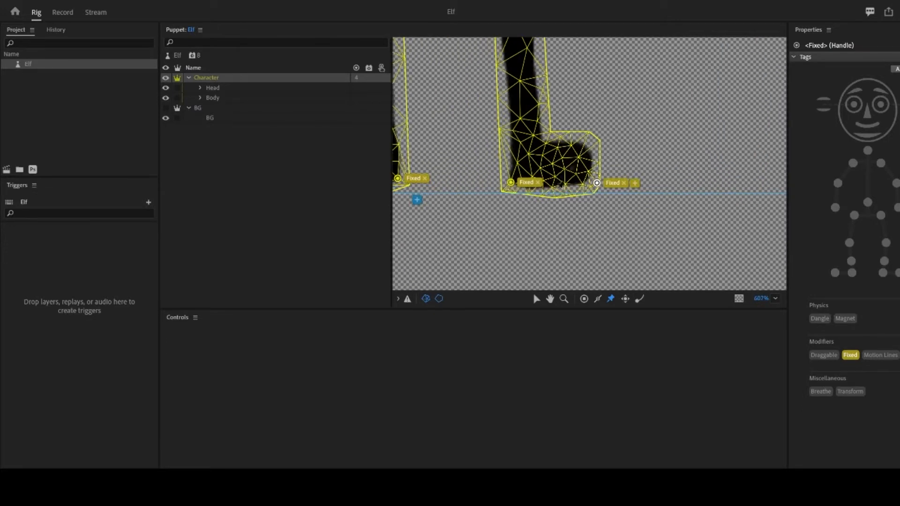
pyautogui.click(636, 180)
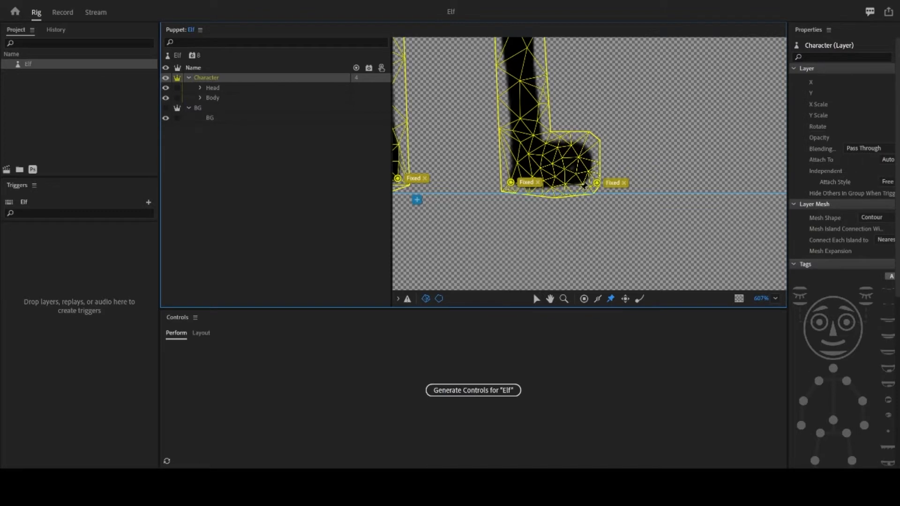
pyautogui.scroll(1, 557, 198)
pyautogui.scroll(-1, 556, 198)
pyautogui.hscroll(-3, 508, 209)
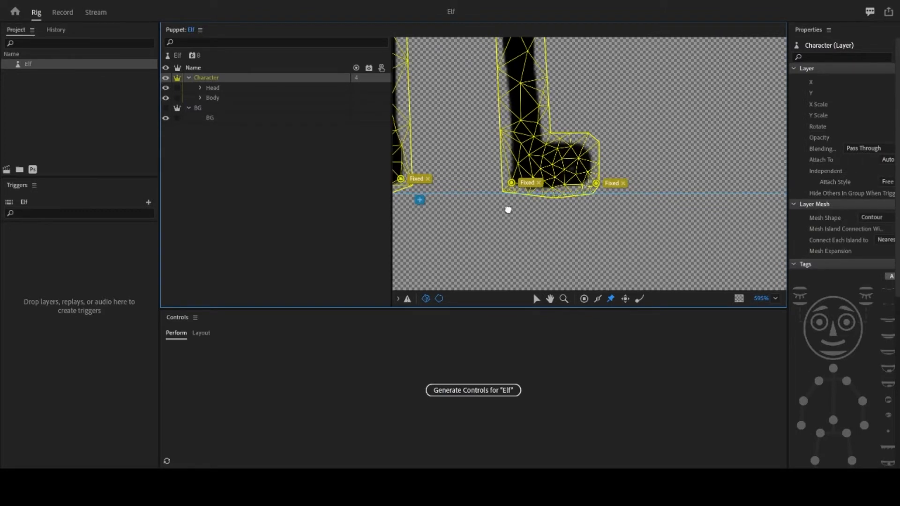
pyautogui.scroll(2, 593, 212)
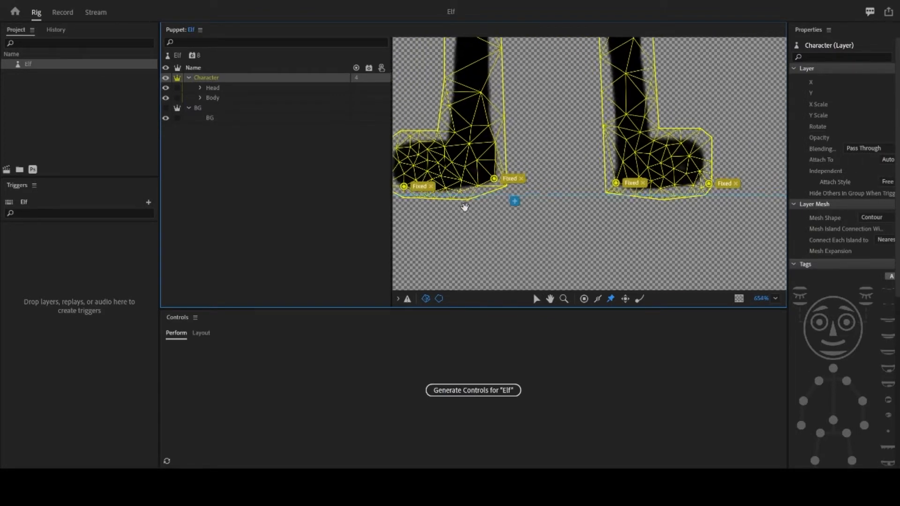
pyautogui.hscroll(3, 528, 234)
pyautogui.scroll(2, 528, 234)
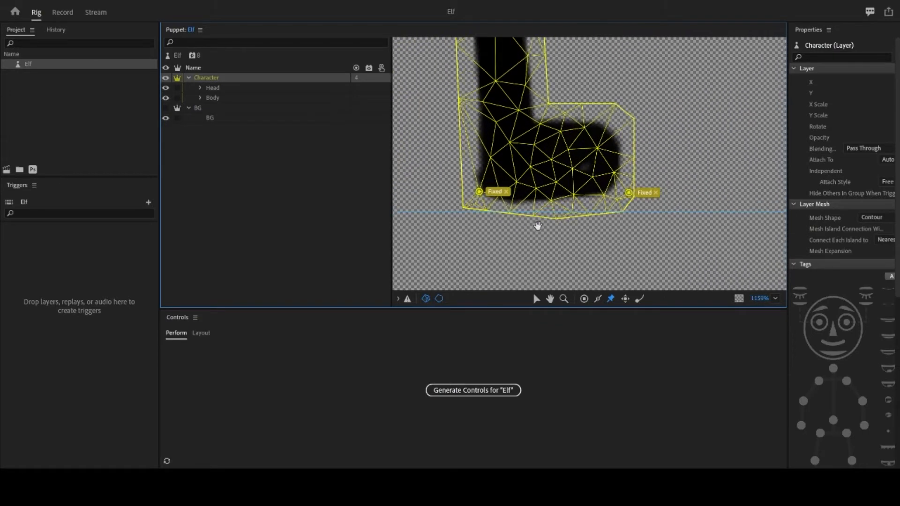
pyautogui.scroll(-2, 534, 229)
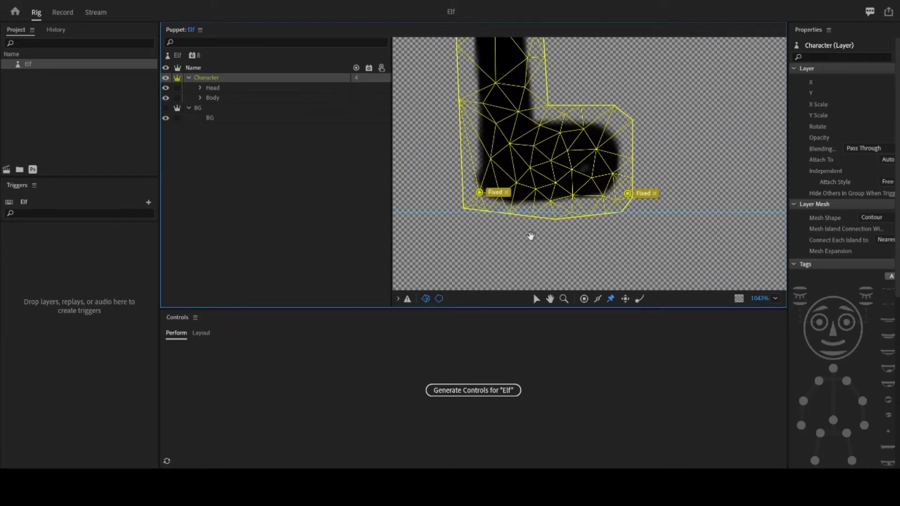
pyautogui.scroll(-1, 533, 218)
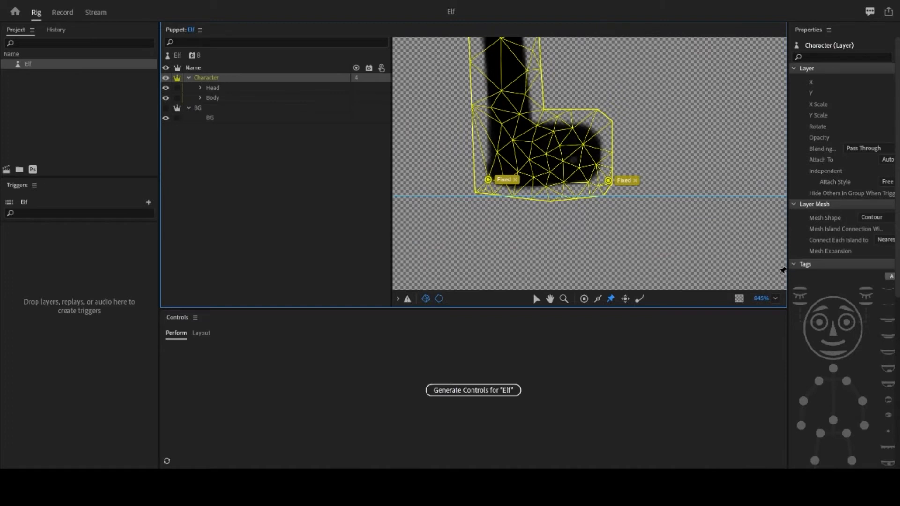
# Step: Widen the Properties area so the Character layer's values and tag names are shown in full
pyautogui.moveTo(789, 268); pyautogui.dragTo(676, 263)
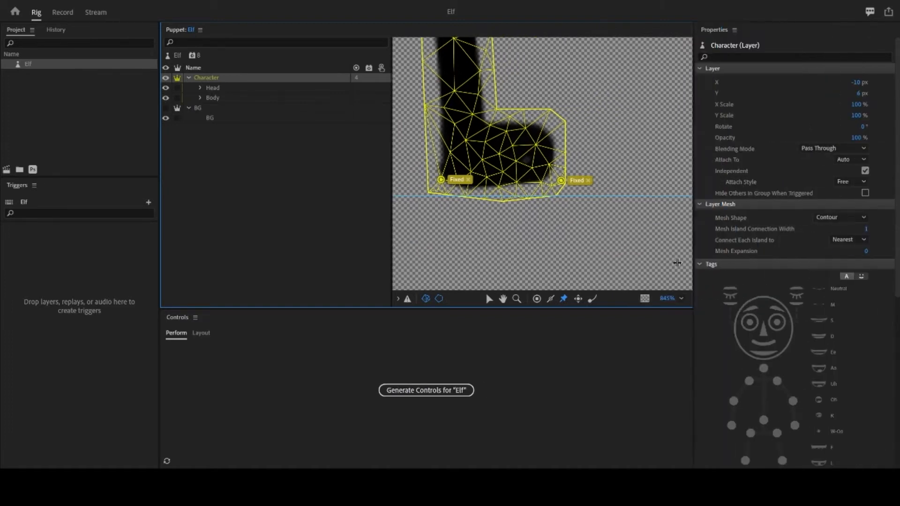
pyautogui.scroll(3, 554, 220)
pyautogui.scroll(2, 554, 220)
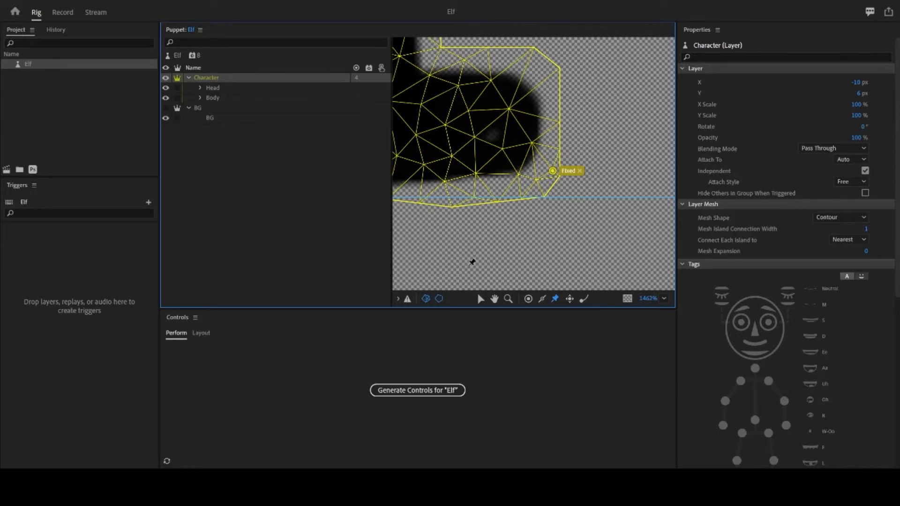
# Step: Use the Zoom tool to go from the foot close-up back to a view of the dress, legs and pinned feet
pyautogui.click(508, 299)
pyautogui.keyDown('alt'); pyautogui.click(475, 231); pyautogui.keyUp('alt')
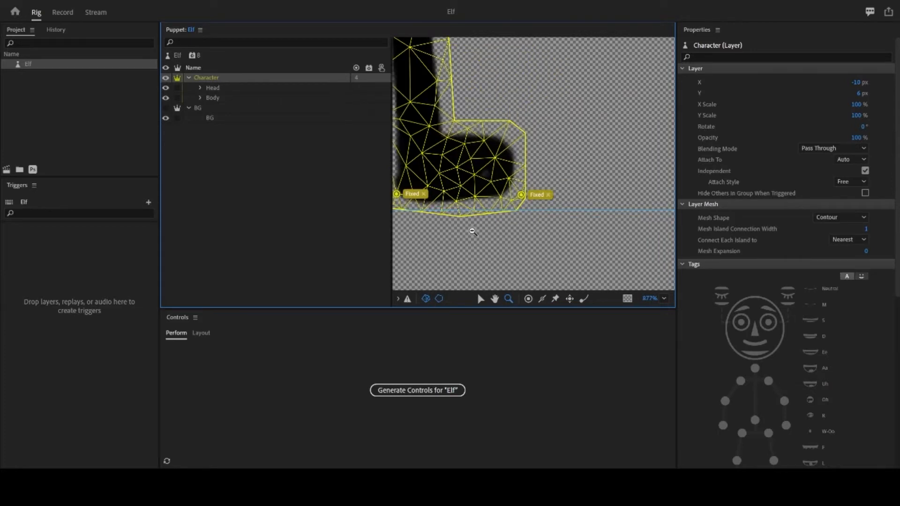
pyautogui.keyDown('alt'); pyautogui.click(444, 233); pyautogui.keyUp('alt')
pyautogui.keyDown('alt'); pyautogui.click(424, 244); pyautogui.keyUp('alt')
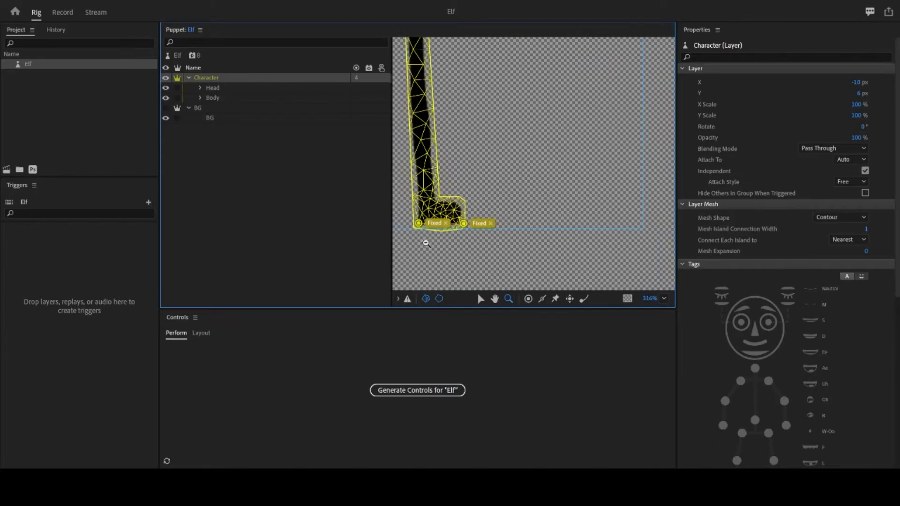
pyautogui.click(430, 243)
pyautogui.keyDown('alt'); pyautogui.click(476, 246); pyautogui.keyUp('alt')
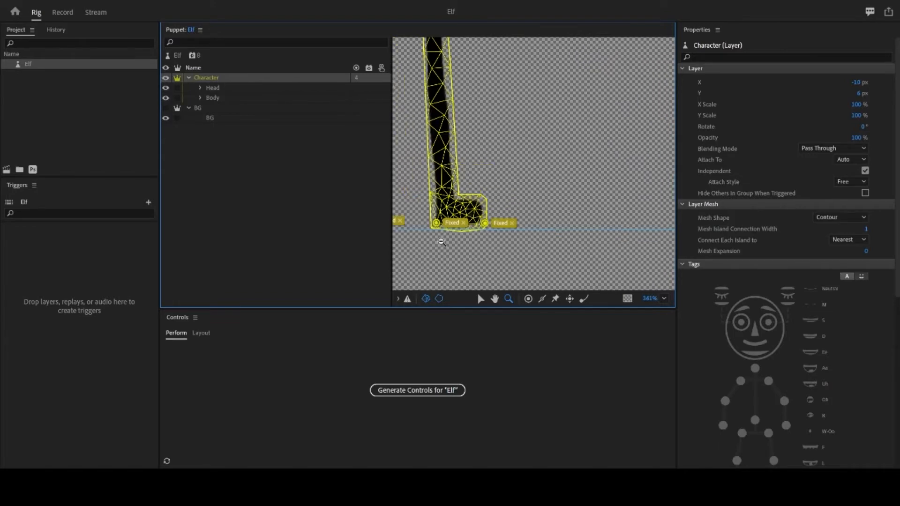
pyautogui.keyDown('alt'); pyautogui.click(439, 241); pyautogui.keyUp('alt')
pyautogui.keyDown('alt'); pyautogui.click(429, 244); pyautogui.keyUp('alt')
pyautogui.moveTo(454, 250); pyautogui.dragTo(542, 237)
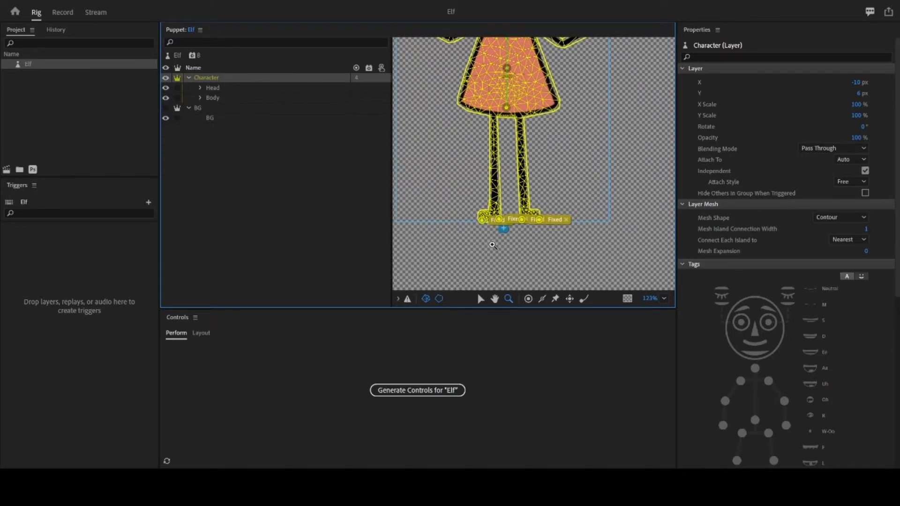
# Step: Examine the whole puppet and then the Fixed handles and mesh around the feet up close, using the Selection tool
pyautogui.press('v')
pyautogui.moveTo(450, 245); pyautogui.dragTo(497, 250)
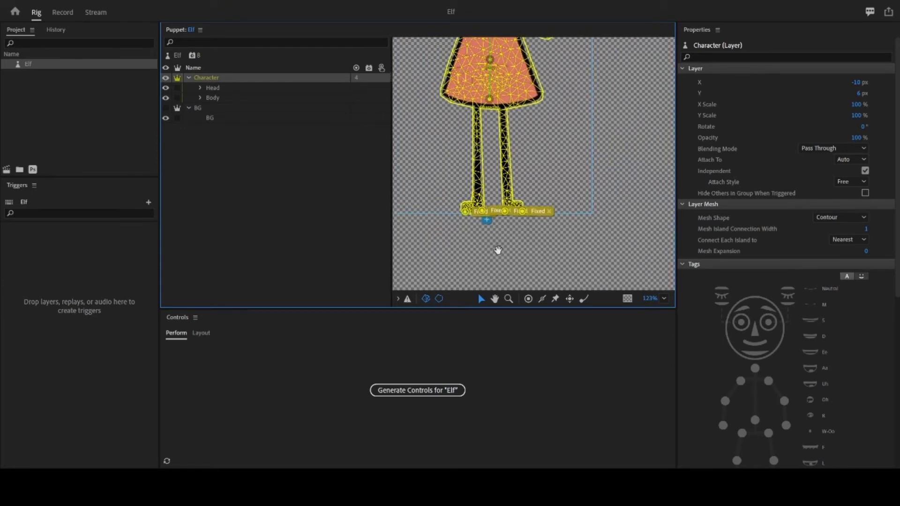
pyautogui.scroll(3, 498, 250)
pyautogui.scroll(-6, 497, 249)
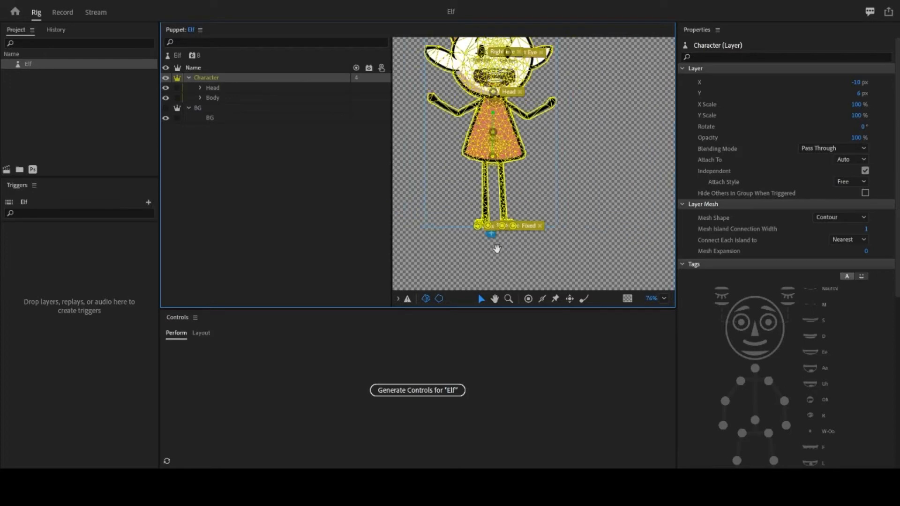
pyautogui.scroll(3, 497, 249)
pyautogui.scroll(-4, 496, 244)
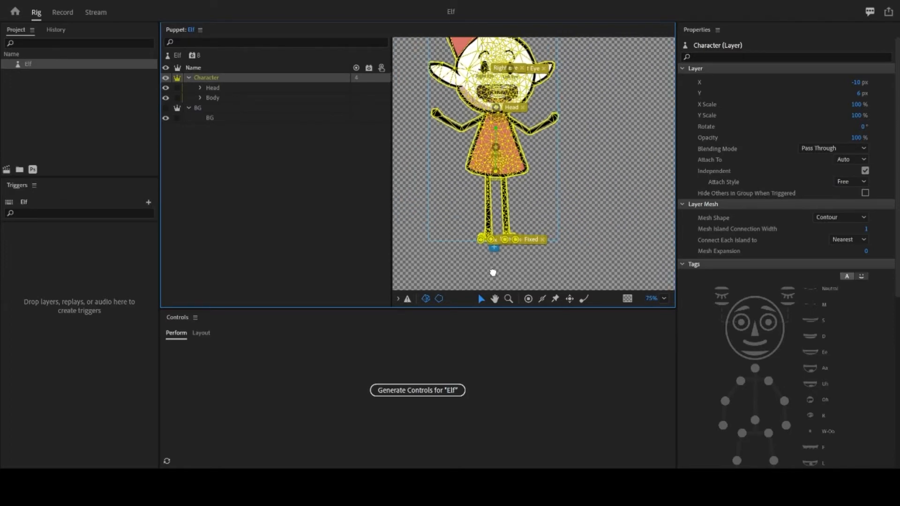
pyautogui.scroll(8, 493, 273)
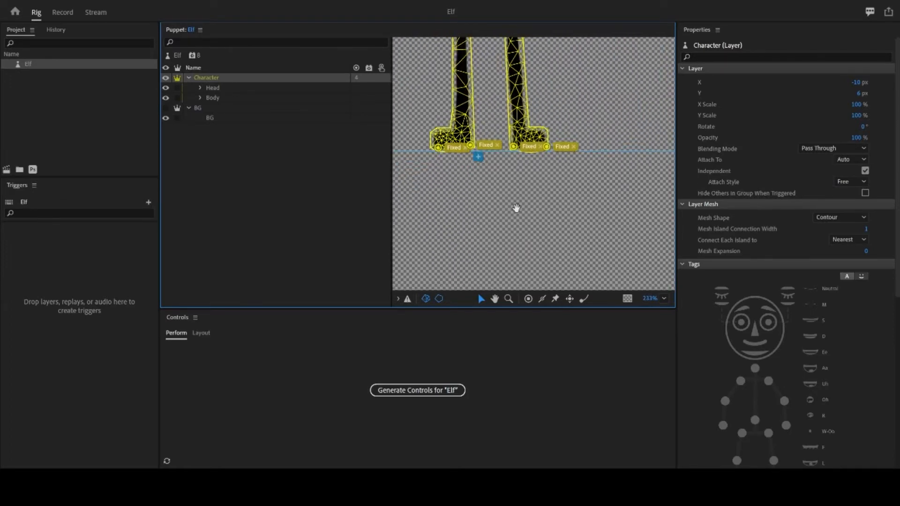
pyautogui.moveTo(517, 208); pyautogui.dragTo(516, 257)
pyautogui.scroll(5, 506, 239)
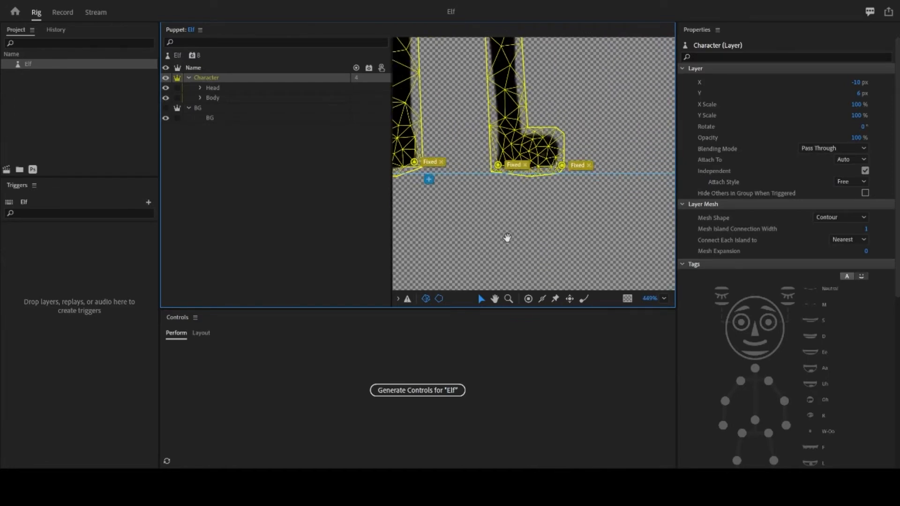
pyautogui.scroll(2, 516, 225)
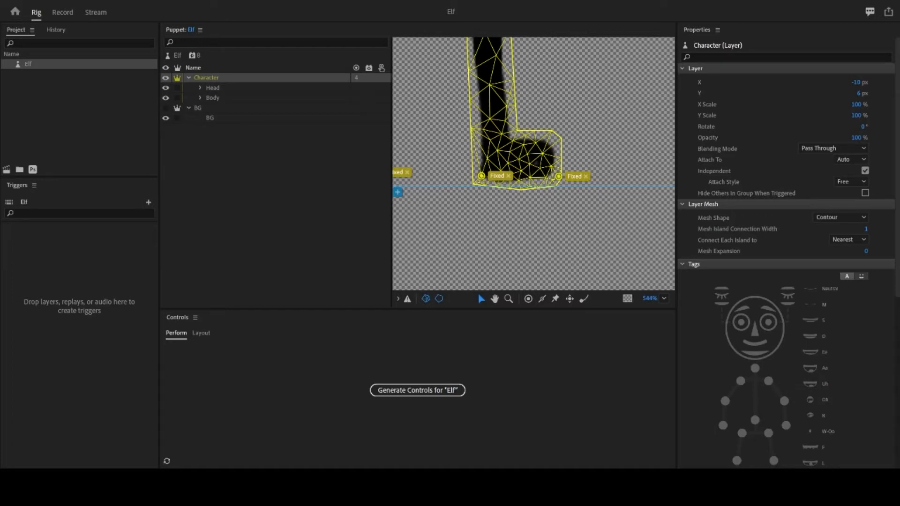
# Step: Create a new scene from the Elf puppet in the Record workspace, and return to the Rig workspace
pyautogui.click(70, 13)
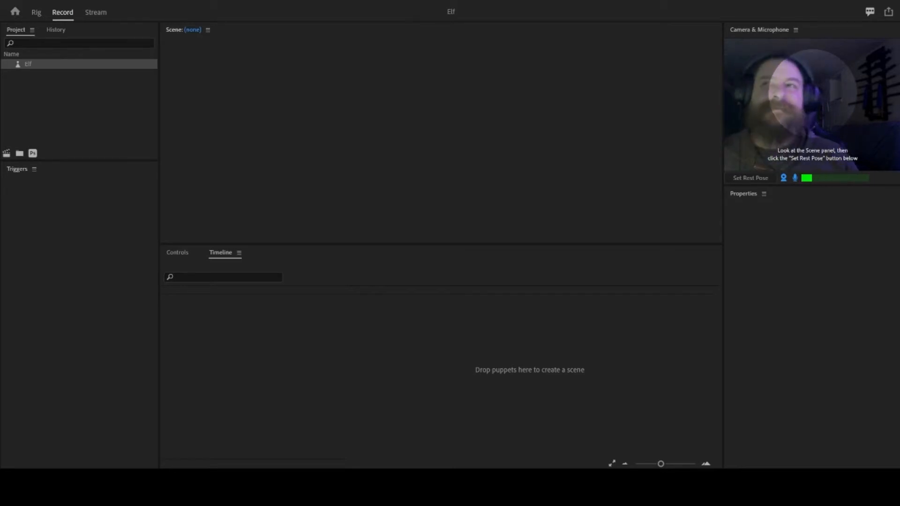
pyautogui.moveTo(28, 64); pyautogui.dragTo(476, 154)
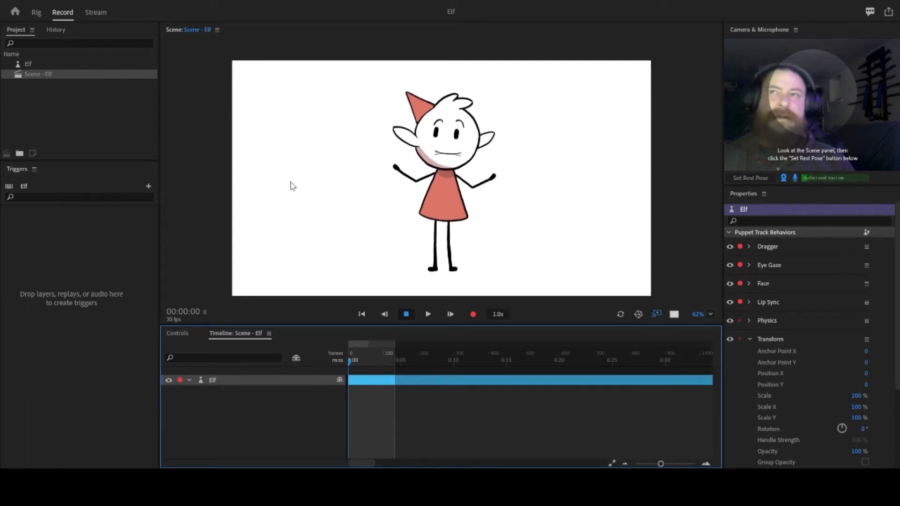
pyautogui.click(36, 12)
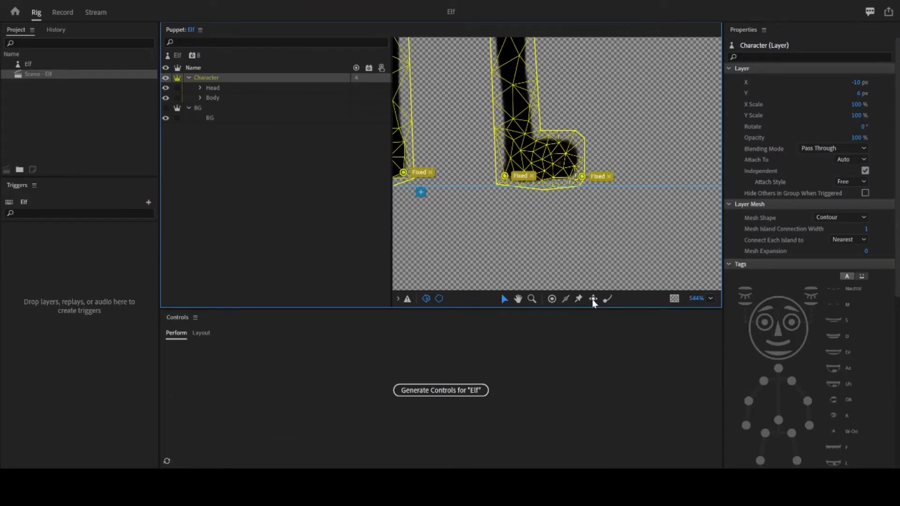
# Step: Inspect the mesh from the pinned feet up along both legs to the lower part of the dress
pyautogui.moveTo(597, 238); pyautogui.dragTo(617, 273)
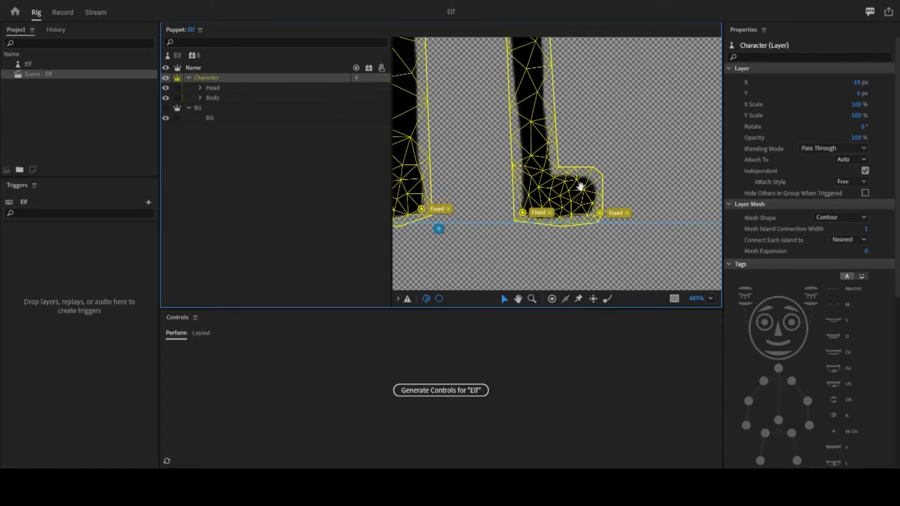
pyautogui.scroll(-3, 581, 186)
pyautogui.moveTo(513, 167); pyautogui.dragTo(521, 212)
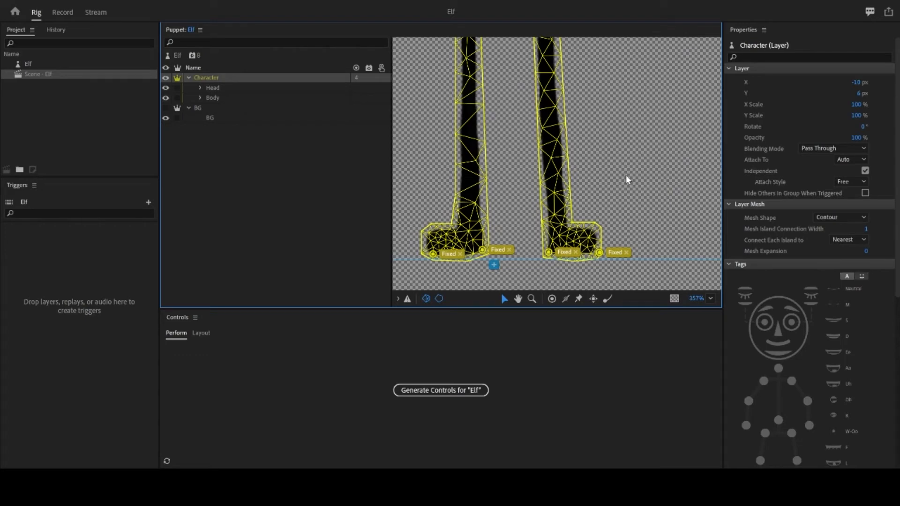
pyautogui.moveTo(637, 183); pyautogui.dragTo(624, 210)
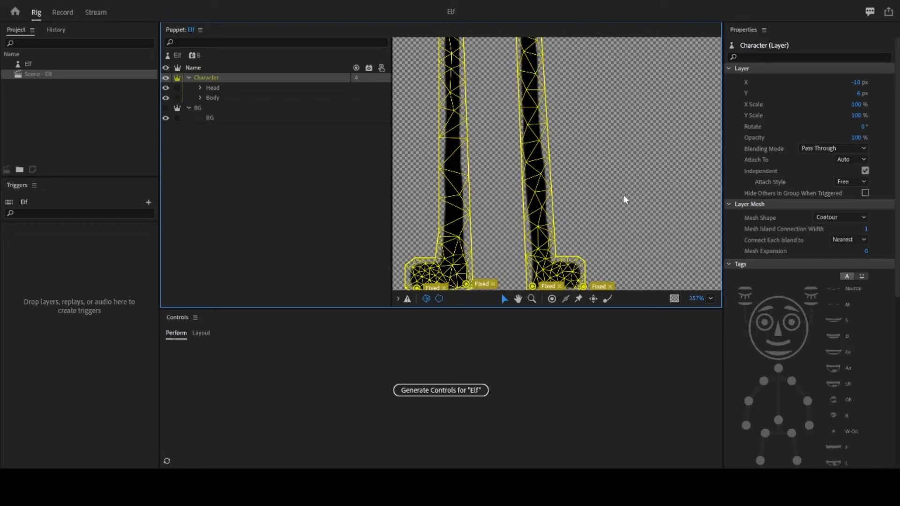
pyautogui.moveTo(617, 171); pyautogui.dragTo(641, 304)
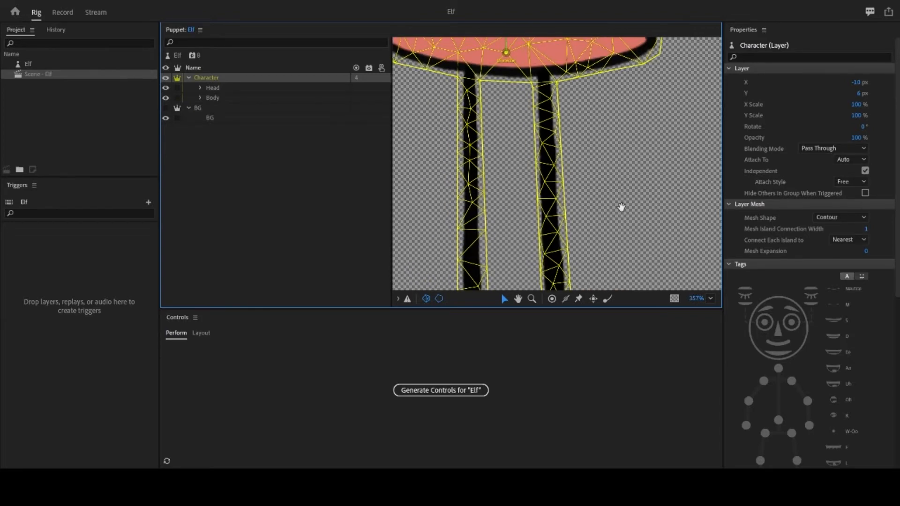
pyautogui.scroll(-3, 621, 206)
pyautogui.moveTo(599, 246); pyautogui.dragTo(566, 282)
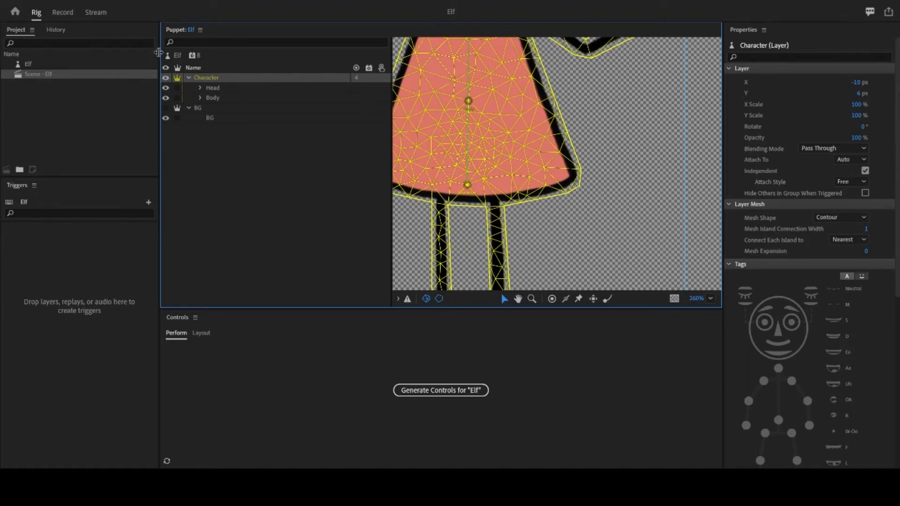
# Step: Widen the Project area until its Type column shows, and bring more of the puppet into view
pyautogui.moveTo(160, 54); pyautogui.dragTo(205, 54)
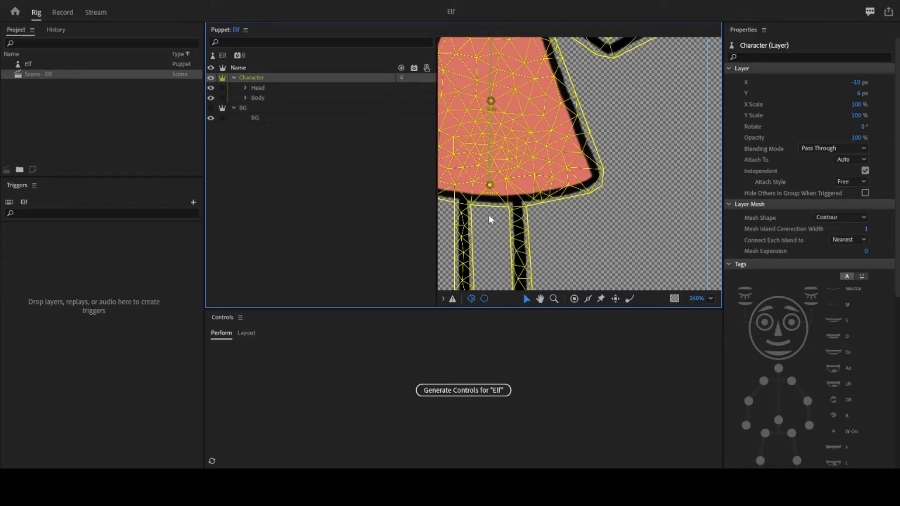
pyautogui.scroll(-5, 609, 212)
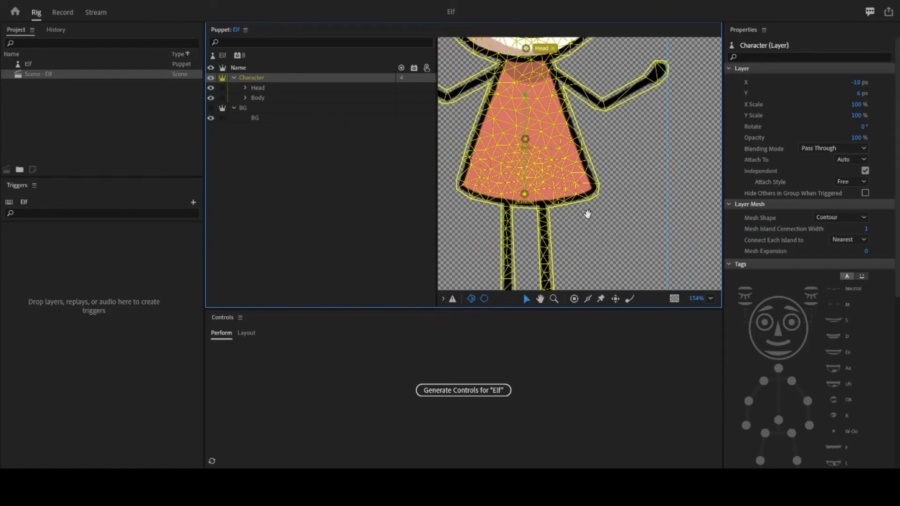
pyautogui.scroll(-3, 584, 223)
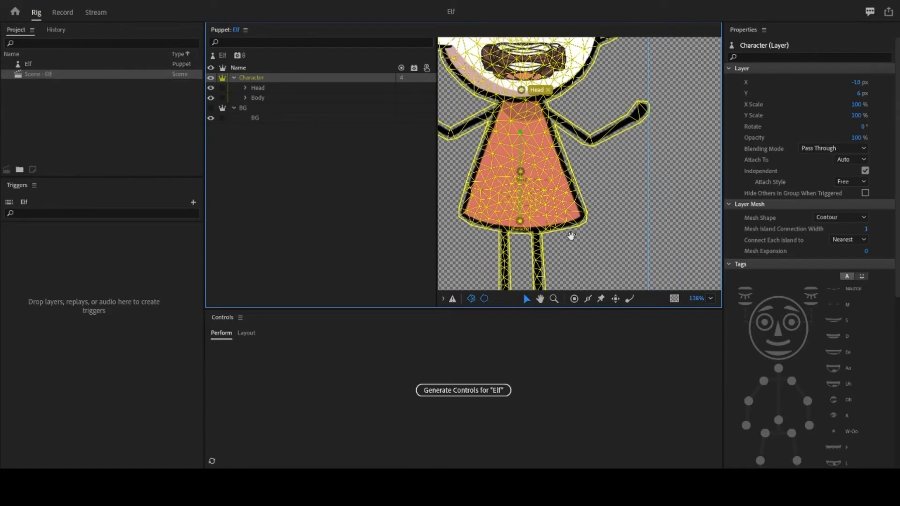
pyautogui.scroll(-2, 606, 206)
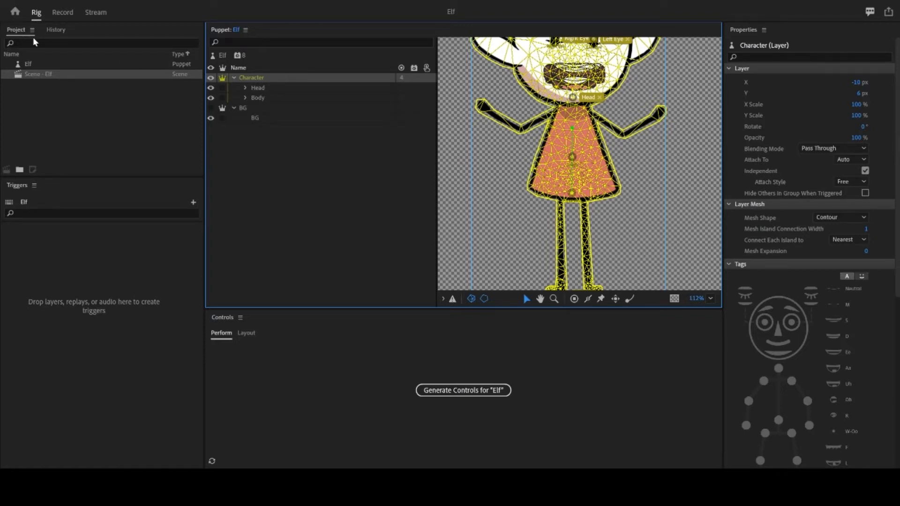
# Step: Review the project's History from the Elf.psd import through the handle edits to the new scene entry
pyautogui.click(54, 30)
pyautogui.scroll(3, 63, 85)
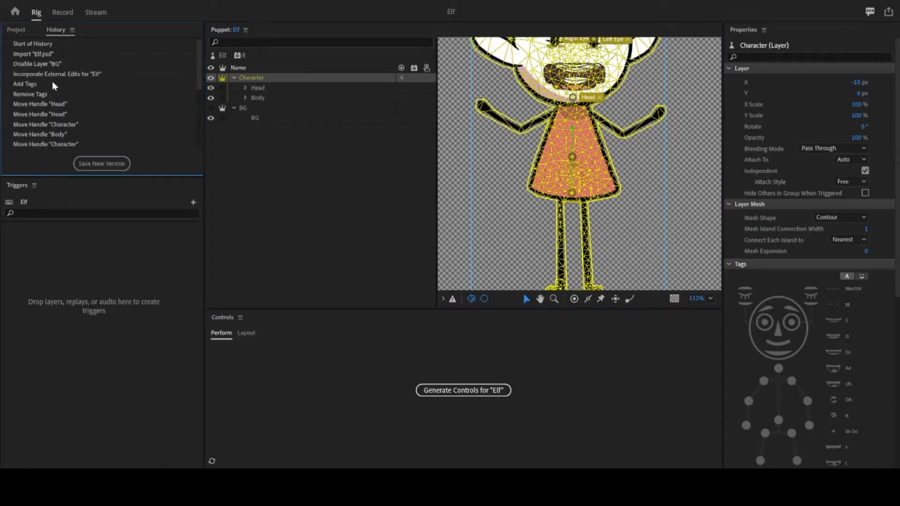
pyautogui.scroll(-3, 51, 80)
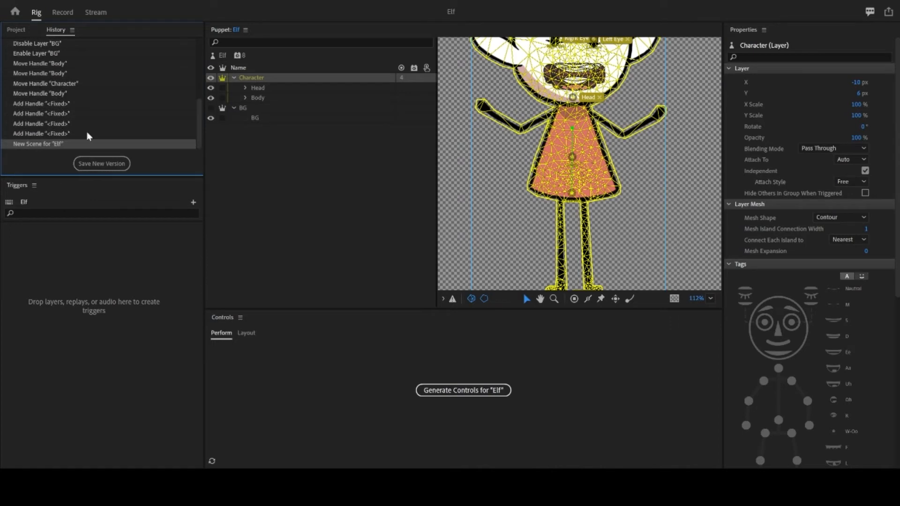
pyautogui.scroll(3, 52, 112)
pyautogui.scroll(-3, 47, 106)
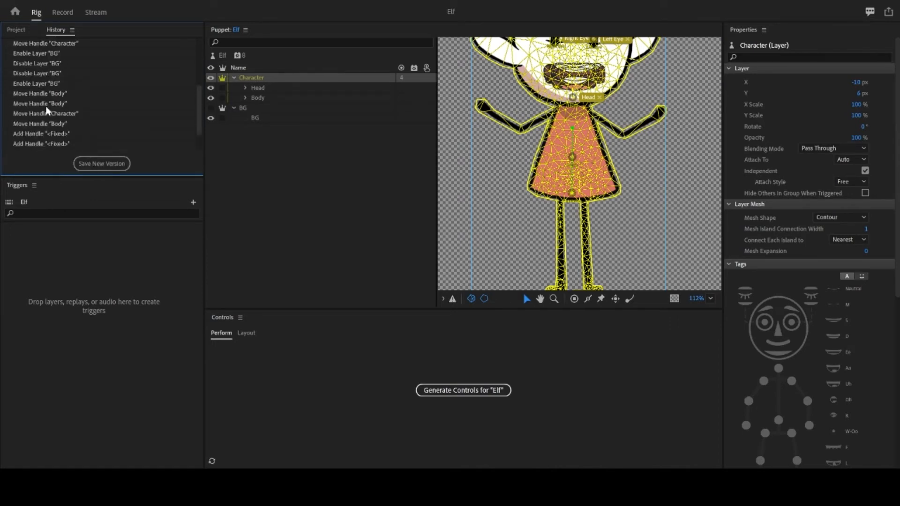
pyautogui.scroll(5, 46, 106)
pyautogui.scroll(-5, 46, 106)
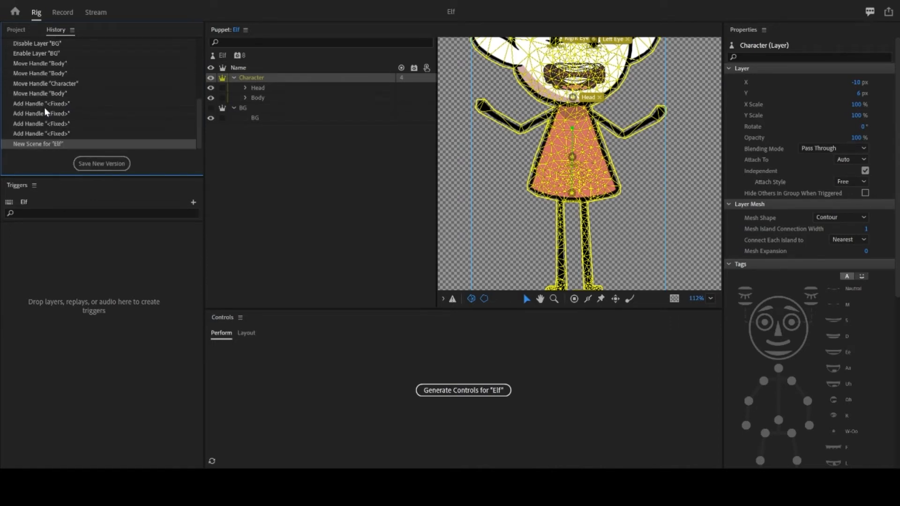
pyautogui.scroll(5, 44, 108)
pyautogui.scroll(-5, 41, 106)
pyautogui.scroll(-3, 492, 203)
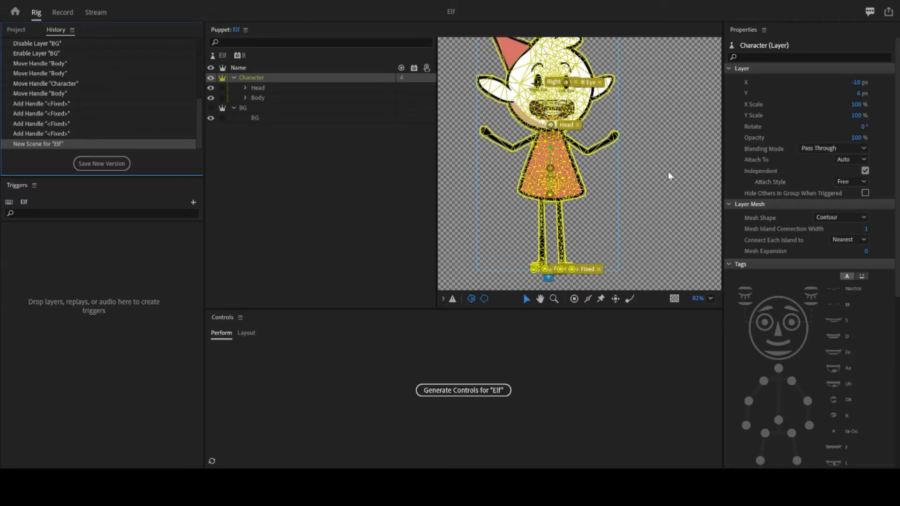
# Step: Widen the Properties area and narrow the puppet's layer list to give the puppet view more room
pyautogui.moveTo(668, 171); pyautogui.dragTo(645, 155)
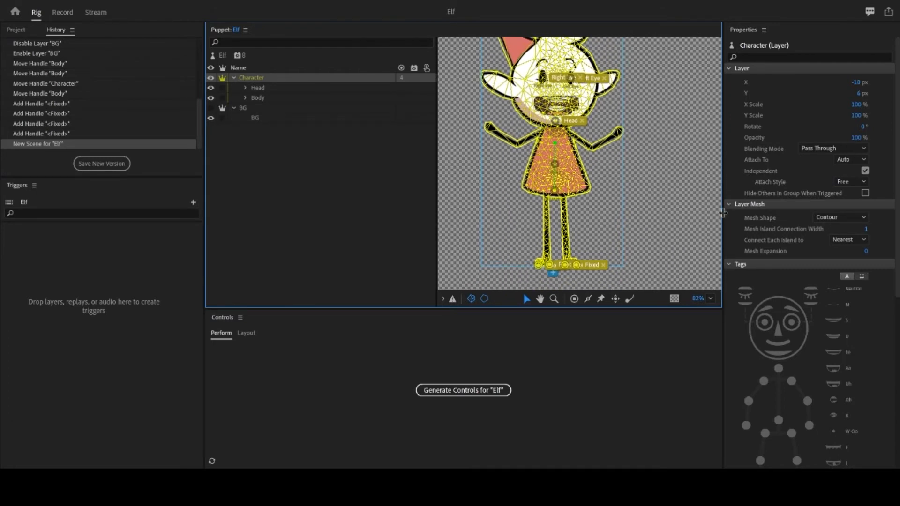
pyautogui.moveTo(722, 215); pyautogui.dragTo(683, 216)
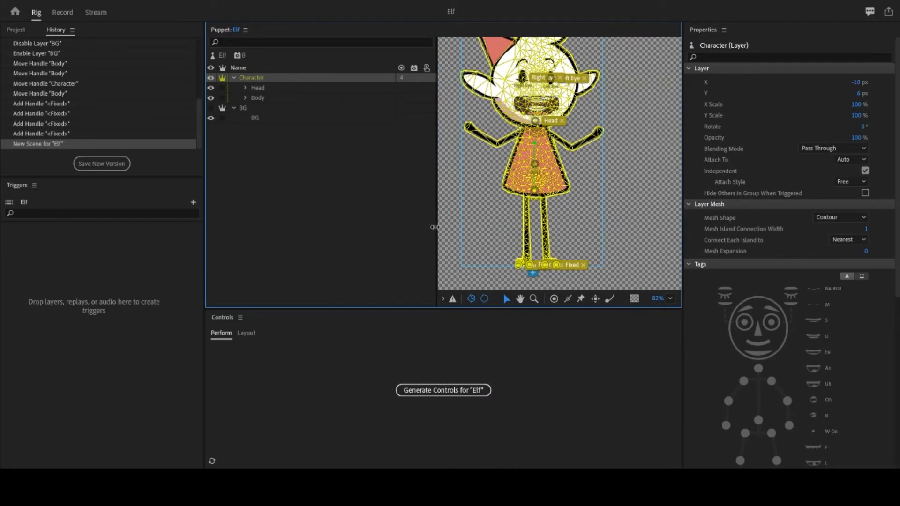
pyautogui.moveTo(436, 232); pyautogui.dragTo(345, 232)
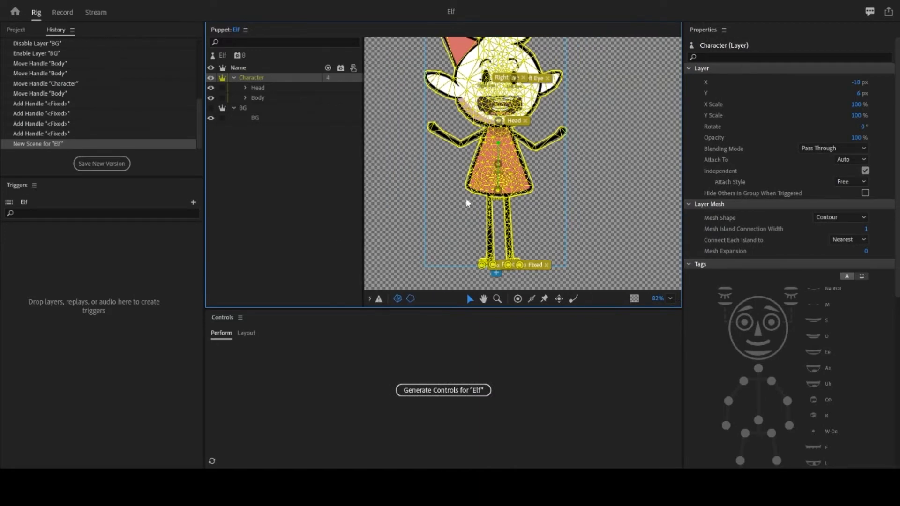
# Step: Check the list of rigging issues for the Elf puppet, and collapse it again
pyautogui.moveTo(596, 218); pyautogui.dragTo(606, 193)
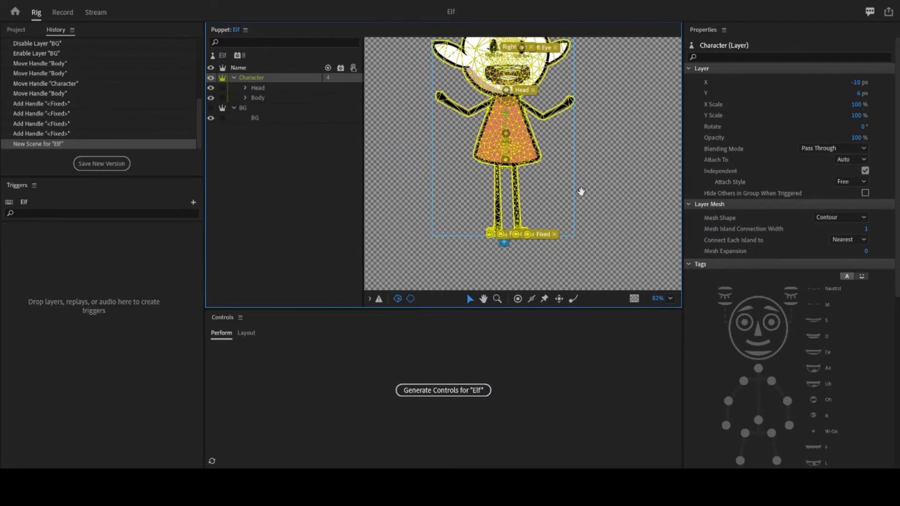
pyautogui.scroll(2, 581, 192)
pyautogui.scroll(3, 560, 190)
pyautogui.moveTo(516, 207); pyautogui.dragTo(530, 193)
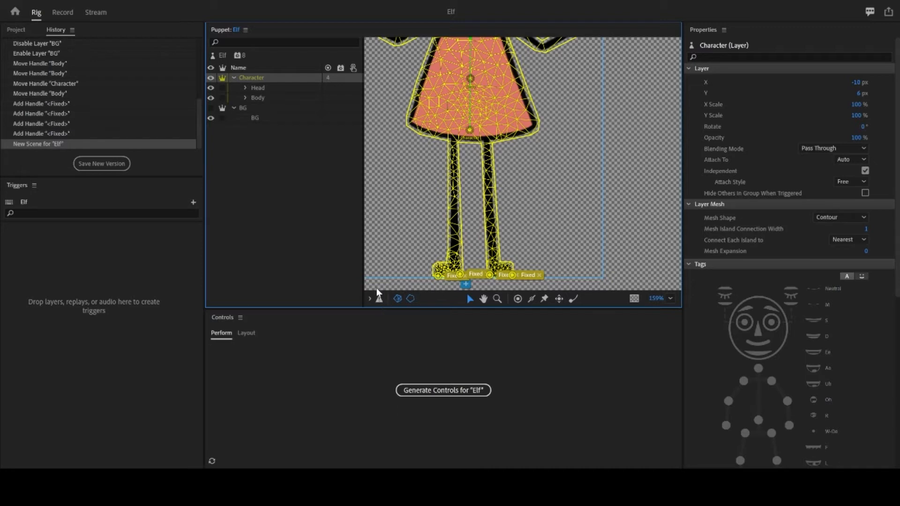
pyautogui.click(374, 299)
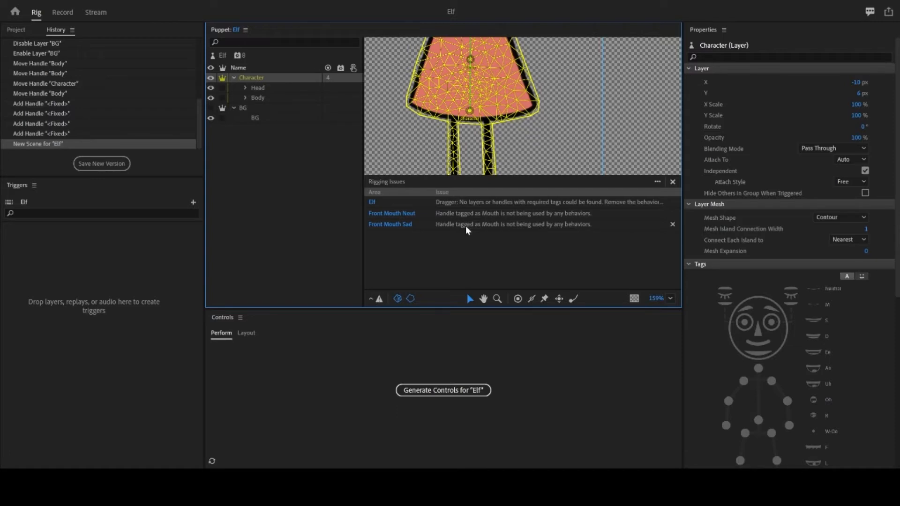
pyautogui.click(371, 299)
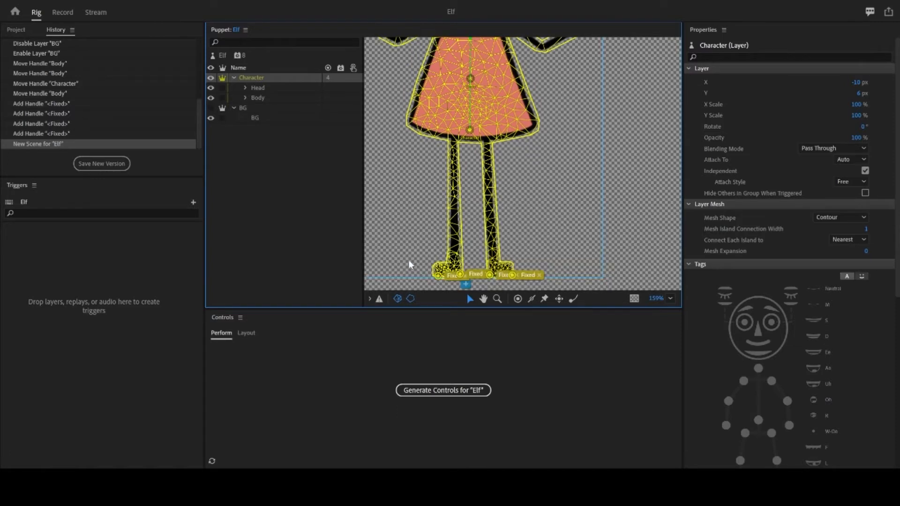
# Step: Turn off both the mesh display and the outline display on the Character layer in the puppet view
pyautogui.click(398, 299)
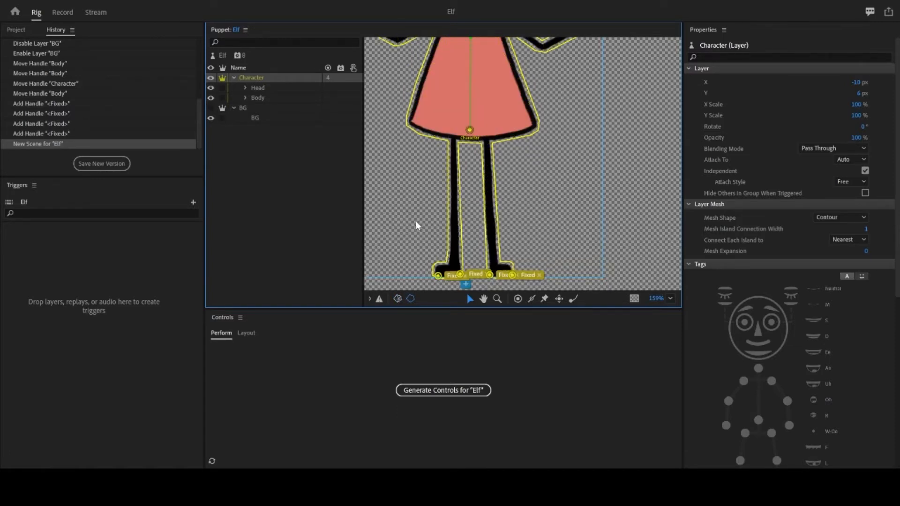
pyautogui.scroll(-3, 422, 220)
pyautogui.moveTo(587, 202); pyautogui.dragTo(625, 216)
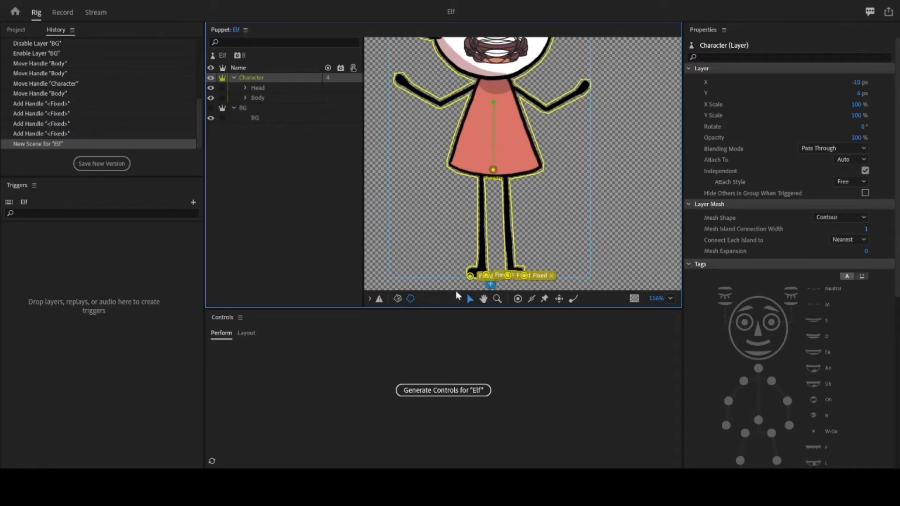
pyautogui.click(398, 299)
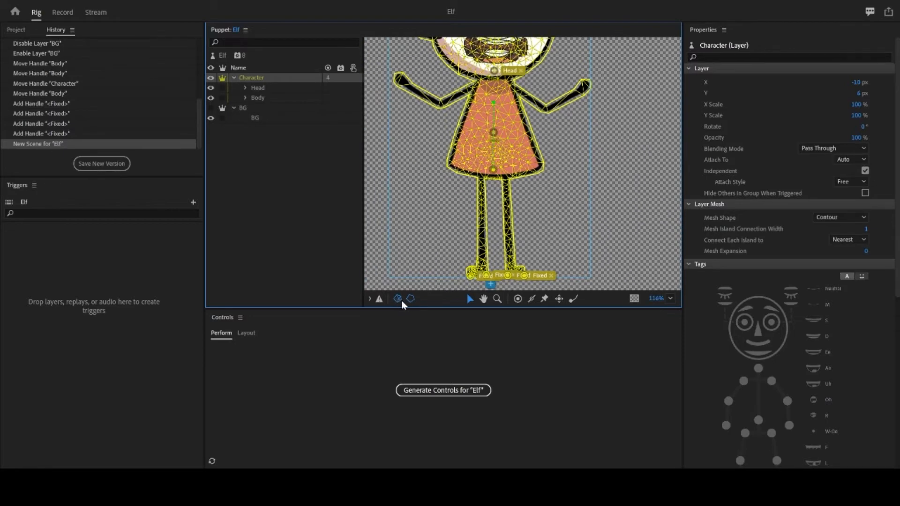
pyautogui.click(399, 299)
pyautogui.click(412, 300)
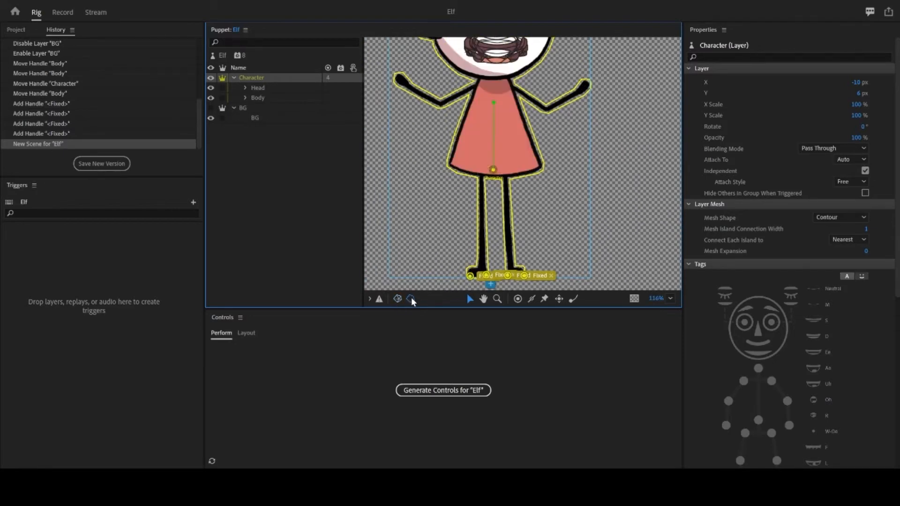
pyautogui.click(412, 299)
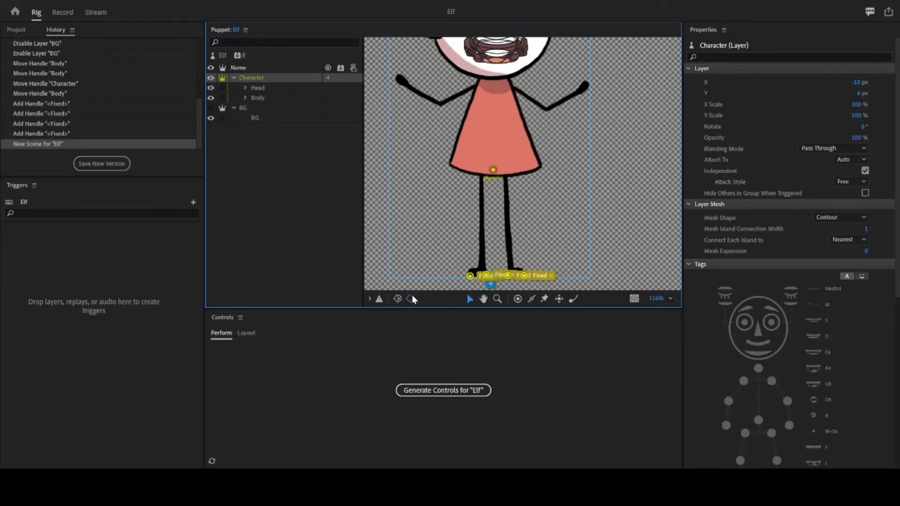
# Step: Compare the mesh and outline displays on the Character layer, leaving the mesh shown and the outline hidden
pyautogui.click(398, 299)
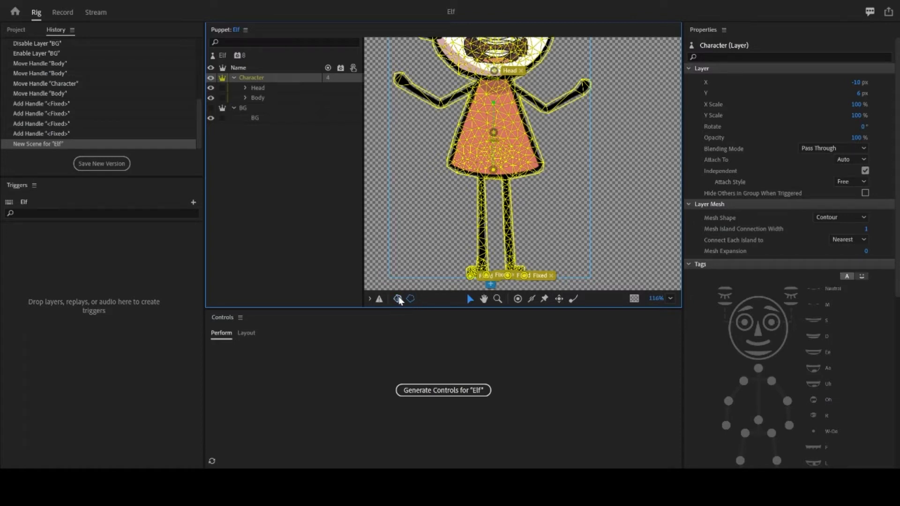
pyautogui.click(398, 299)
pyautogui.click(398, 299)
pyautogui.click(411, 299)
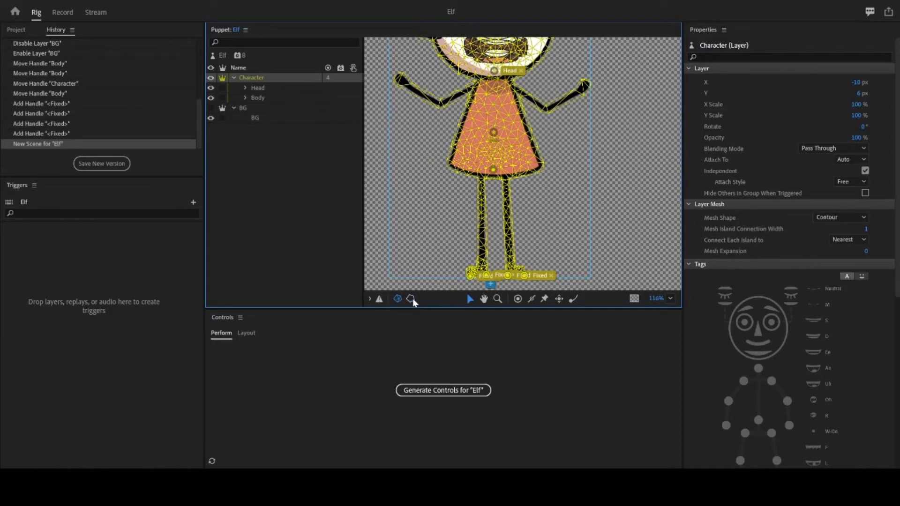
pyautogui.click(398, 299)
pyautogui.click(398, 299)
# Step: Add a plain handle to the Body layer at the knee of the puppet's right-hand leg as seen in the view
pyautogui.press('h')
pyautogui.moveTo(629, 212); pyautogui.dragTo(593, 197)
pyautogui.click(497, 299)
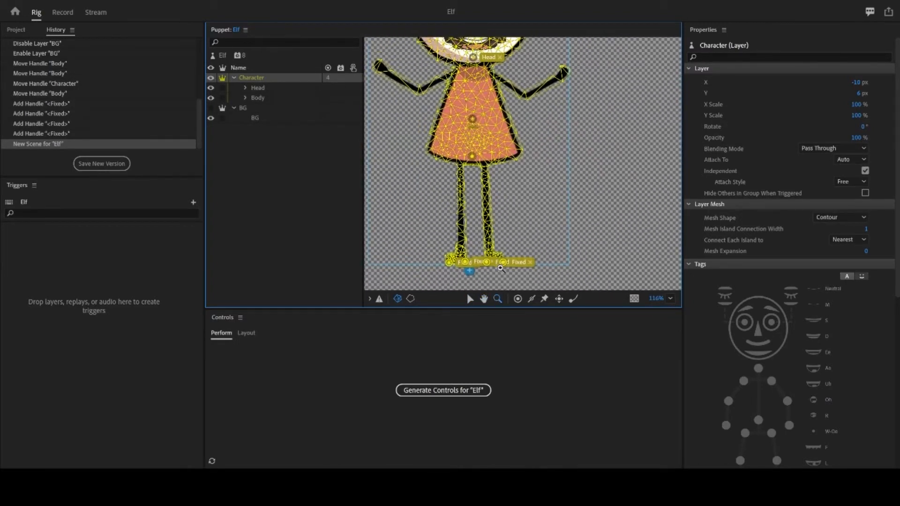
pyautogui.click(518, 300)
pyautogui.click(270, 99)
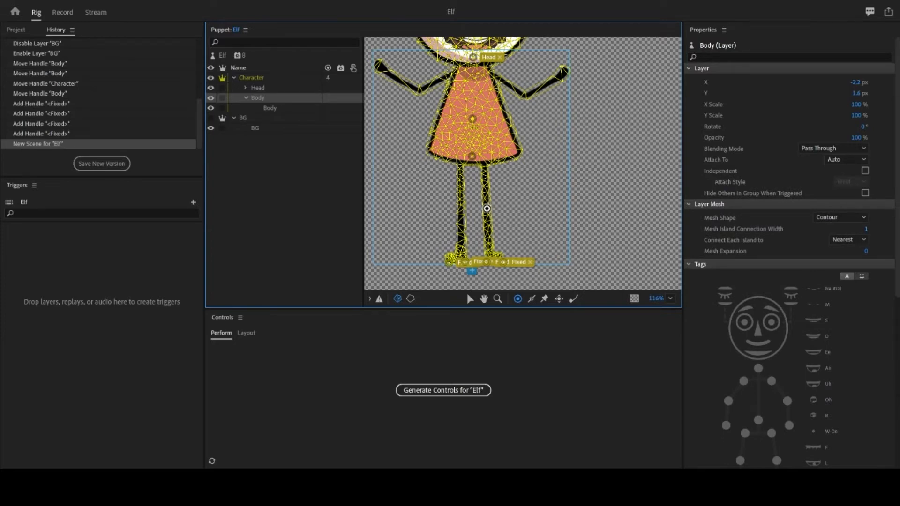
pyautogui.click(486, 189)
pyautogui.scroll(5, 490, 201)
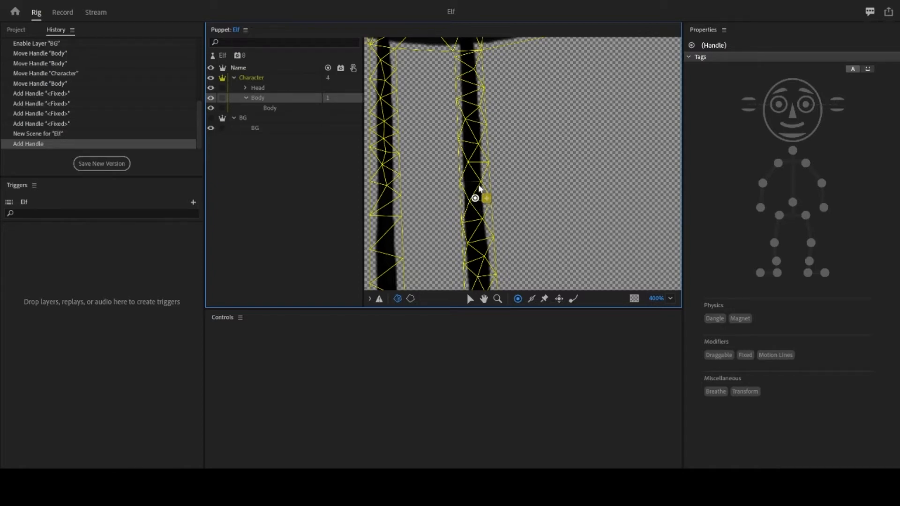
pyautogui.scroll(-5, 538, 228)
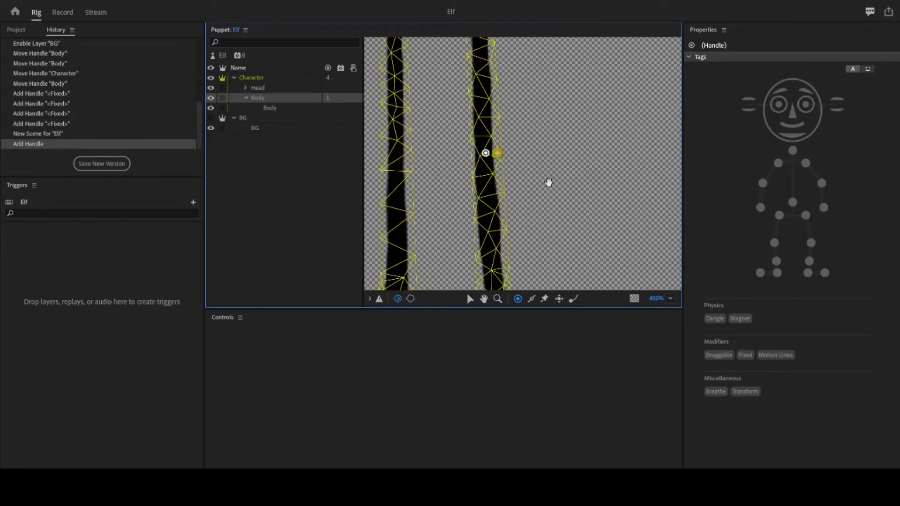
pyautogui.moveTo(542, 205); pyautogui.dragTo(524, 217)
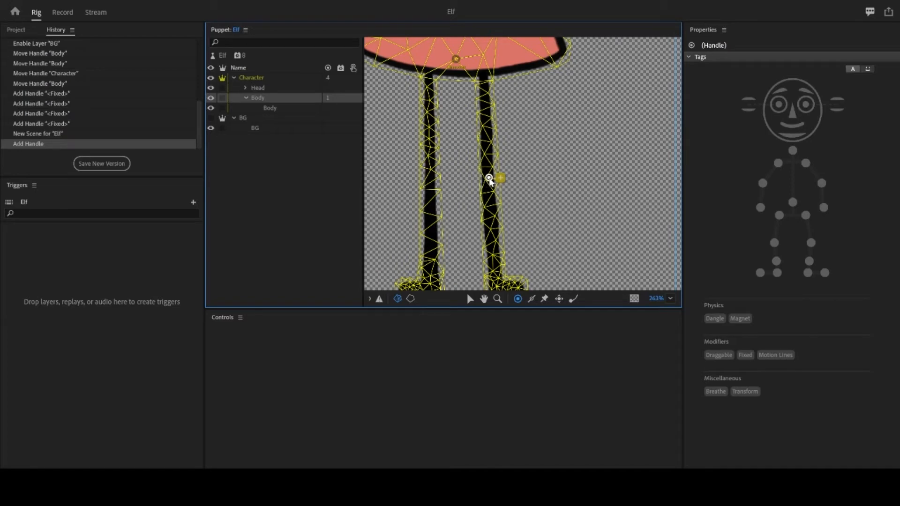
# Step: Add two sticks along the same leg, one between hip and knee and one between knee and ankle
pyautogui.click(532, 300)
pyautogui.moveTo(489, 165); pyautogui.dragTo(485, 79)
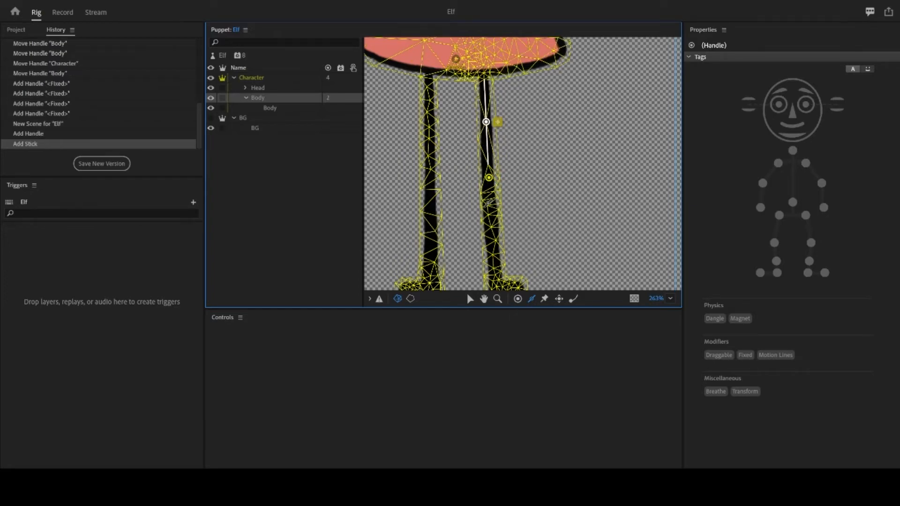
pyautogui.moveTo(489, 190); pyautogui.dragTo(488, 211)
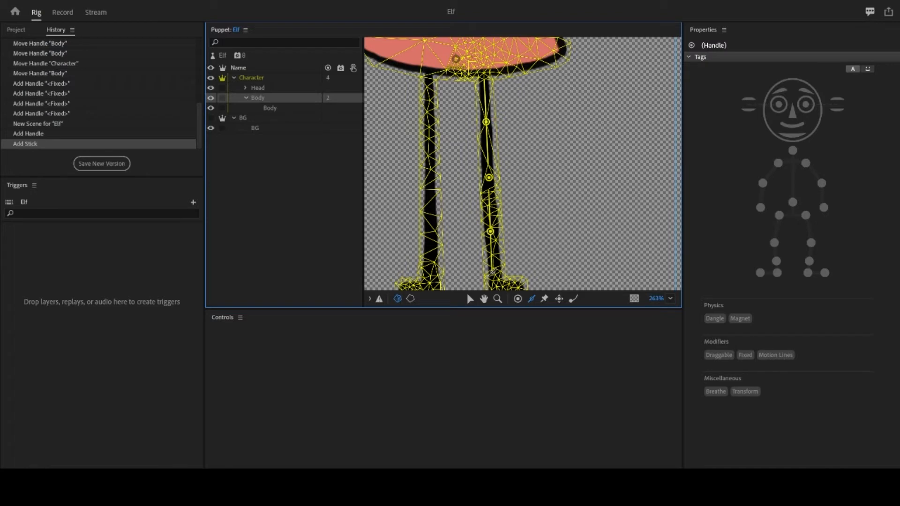
pyautogui.moveTo(491, 273); pyautogui.dragTo(487, 182)
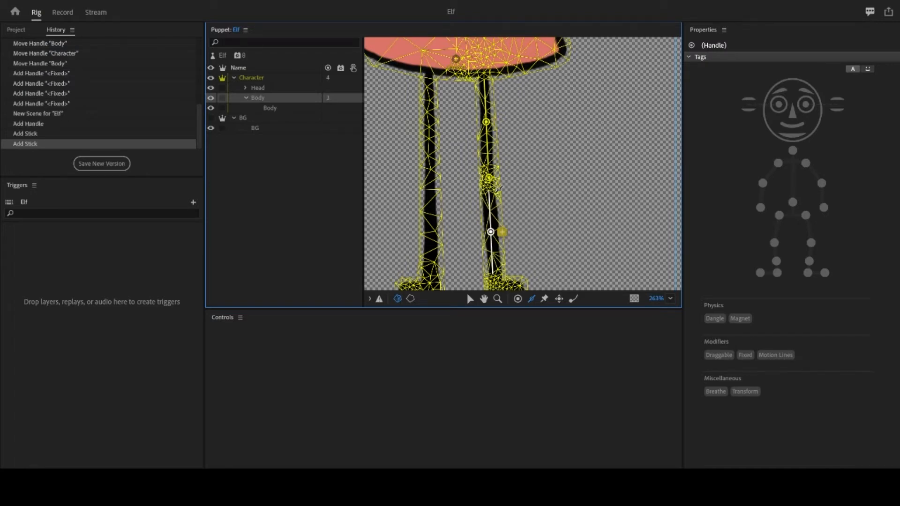
pyautogui.moveTo(536, 255); pyautogui.dragTo(527, 203)
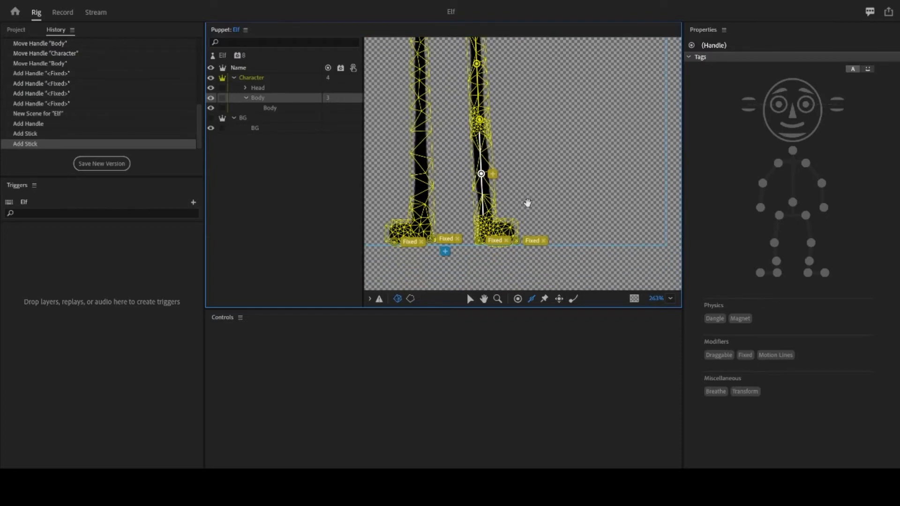
# Step: Add a Draggable handle with the Dragger tool at the wrist of the right-hand arm on the Body layer
pyautogui.click(544, 299)
pyautogui.scroll(2, 488, 255)
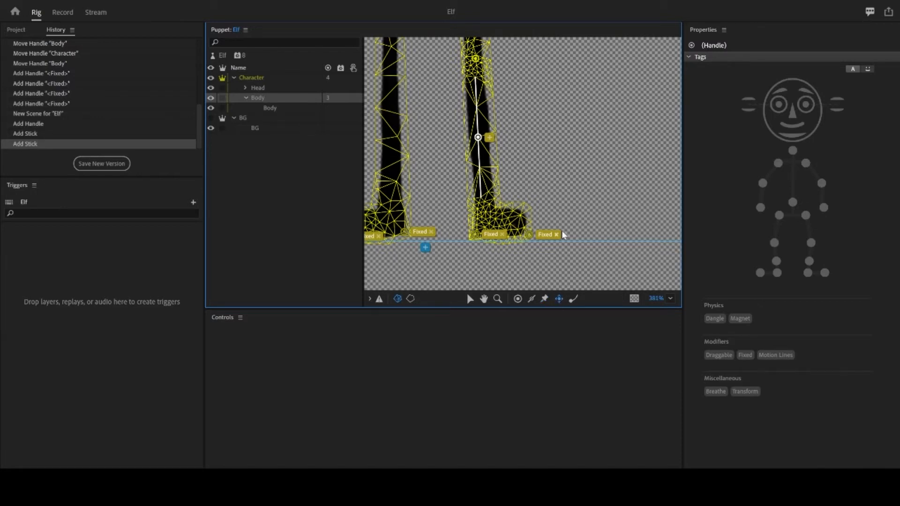
pyautogui.moveTo(538, 133); pyautogui.dragTo(526, 257)
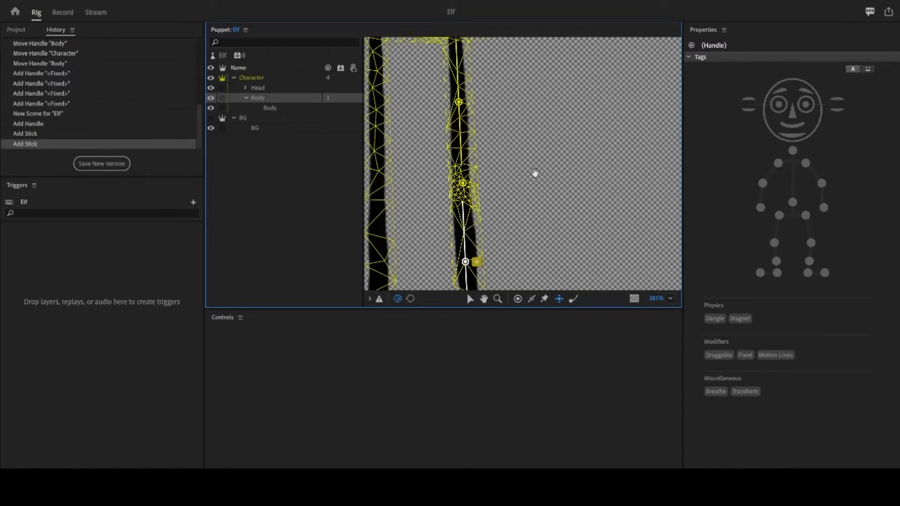
pyautogui.moveTo(535, 172); pyautogui.dragTo(530, 244)
pyautogui.moveTo(536, 146); pyautogui.dragTo(523, 241)
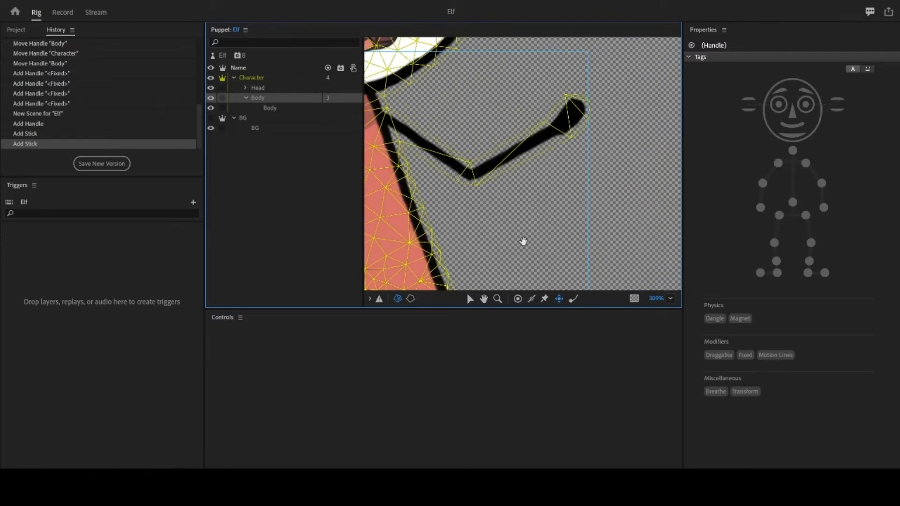
pyautogui.moveTo(534, 184); pyautogui.dragTo(518, 209)
pyautogui.moveTo(530, 143); pyautogui.dragTo(523, 166)
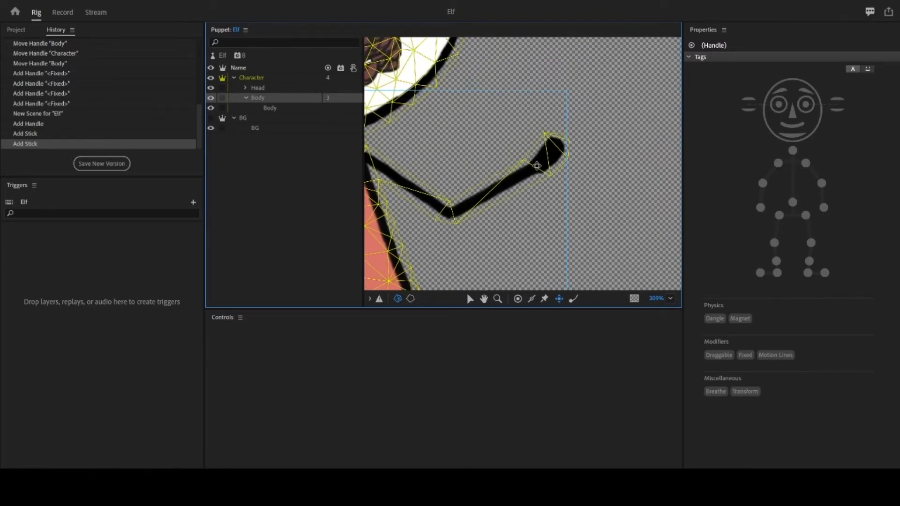
pyautogui.click(536, 167)
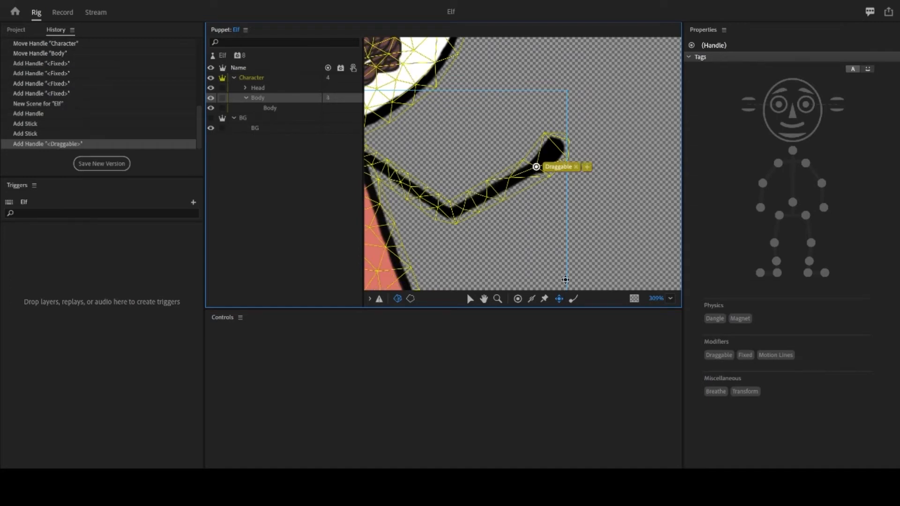
# Step: Add a handle at the elbow of the same arm and tag it as Draggable
pyautogui.scroll(3, 516, 164)
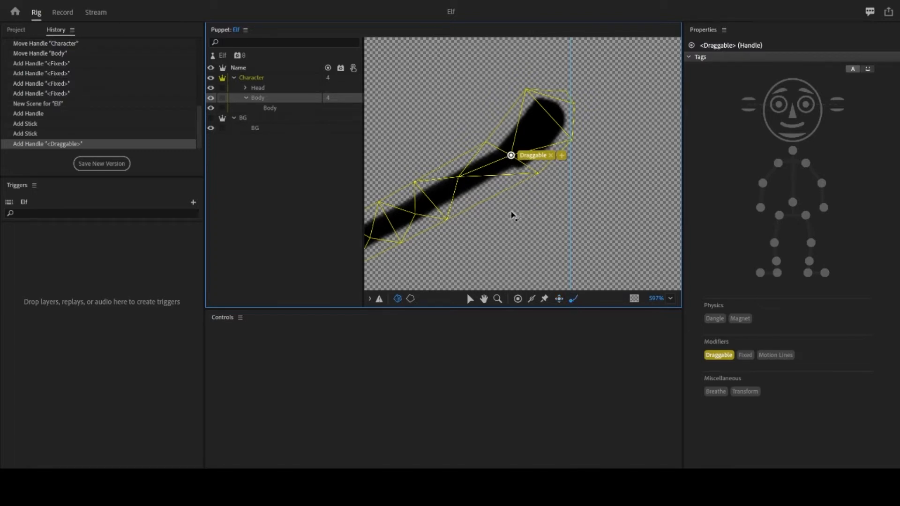
pyautogui.scroll(-5, 522, 246)
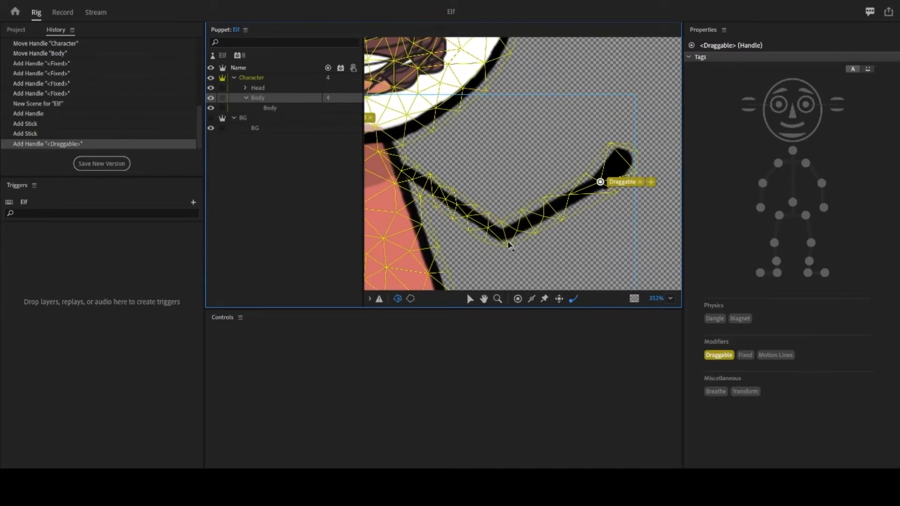
pyautogui.scroll(4, 558, 255)
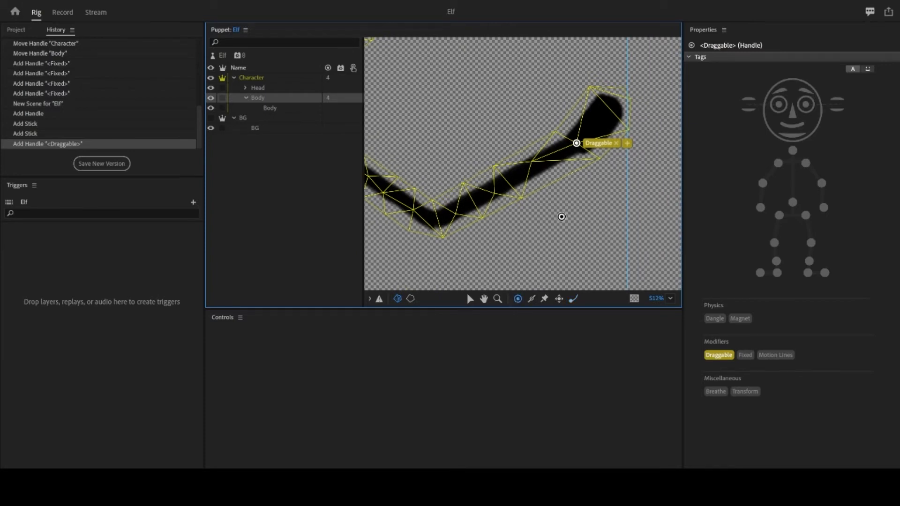
pyautogui.click(518, 299)
pyautogui.click(431, 218)
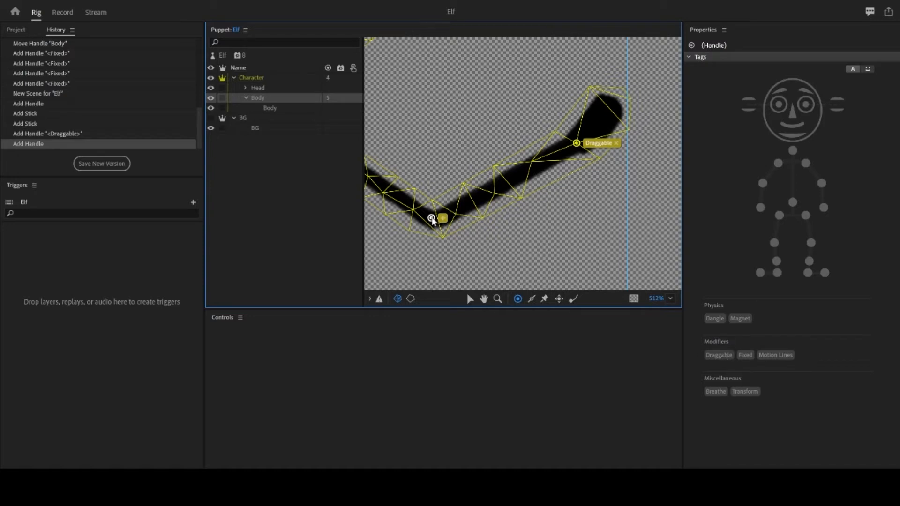
pyautogui.click(717, 353)
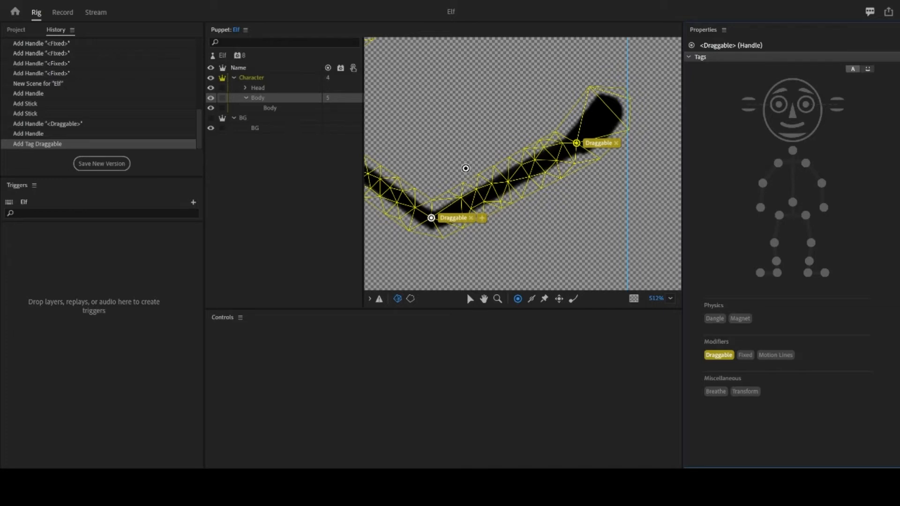
# Step: Examine the mesh around the arm's Draggable handles, the leg's knee handle and sticks, and the Fixed handles on the feet
pyautogui.scroll(-1, 453, 167)
pyautogui.scroll(-2, 453, 167)
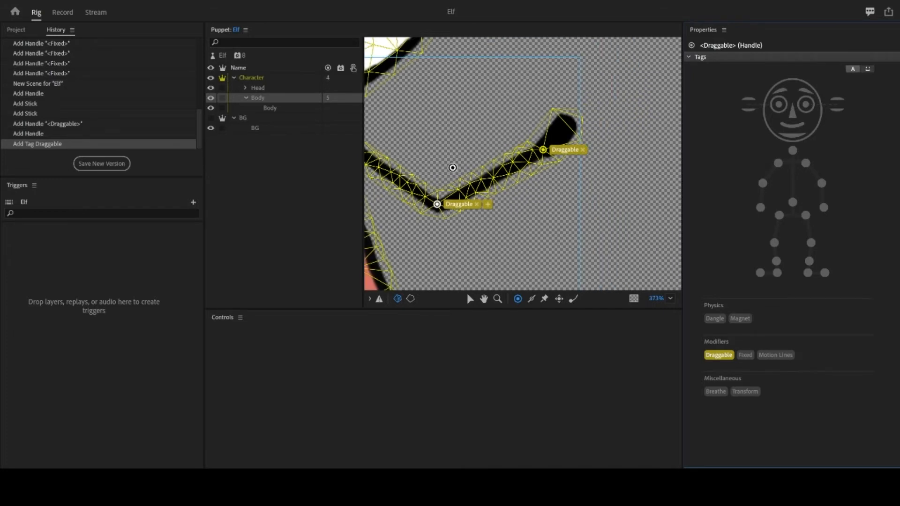
pyautogui.moveTo(504, 224); pyautogui.dragTo(552, 223)
pyautogui.scroll(-2, 569, 211)
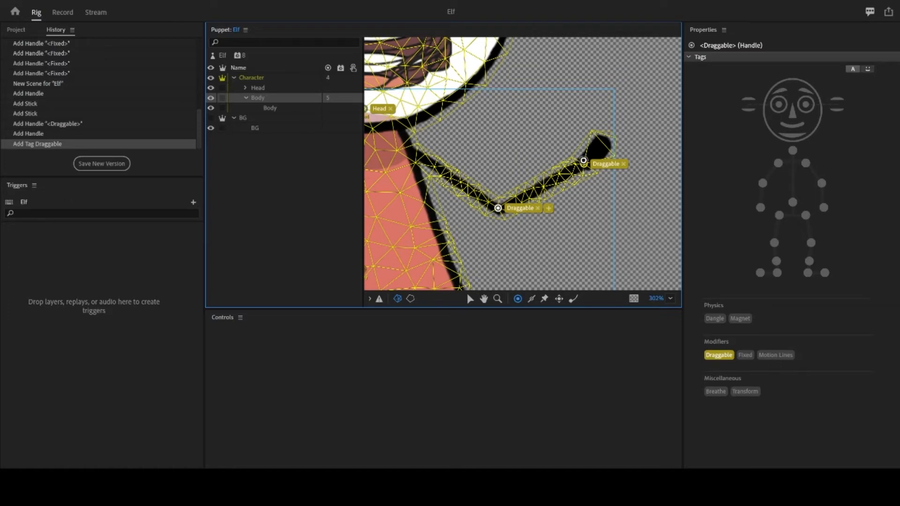
pyautogui.moveTo(527, 249); pyautogui.dragTo(601, 91)
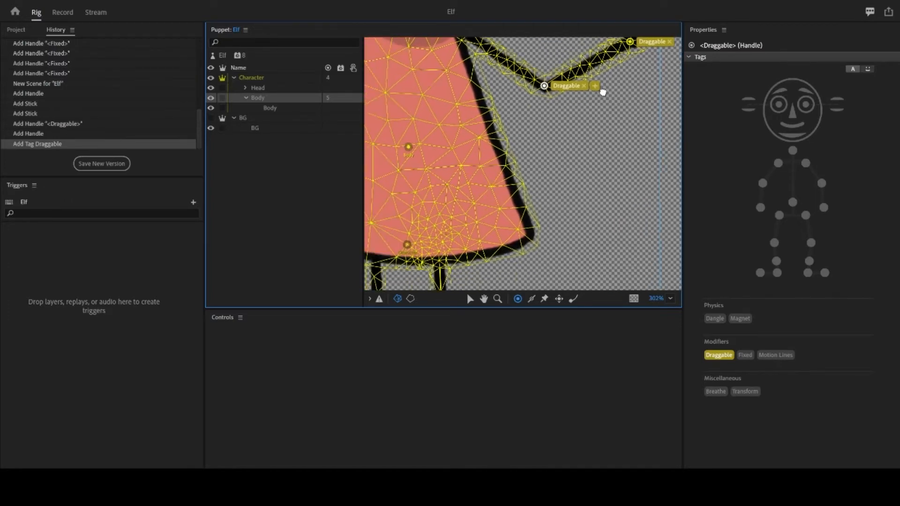
pyautogui.moveTo(505, 285); pyautogui.dragTo(519, 185)
pyautogui.scroll(3, 468, 233)
pyautogui.moveTo(491, 277); pyautogui.dragTo(484, 192)
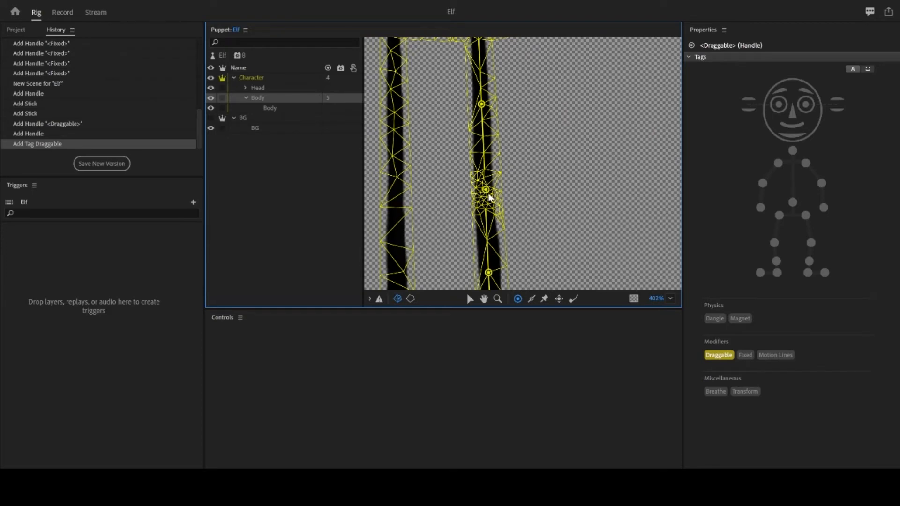
pyautogui.scroll(5, 508, 203)
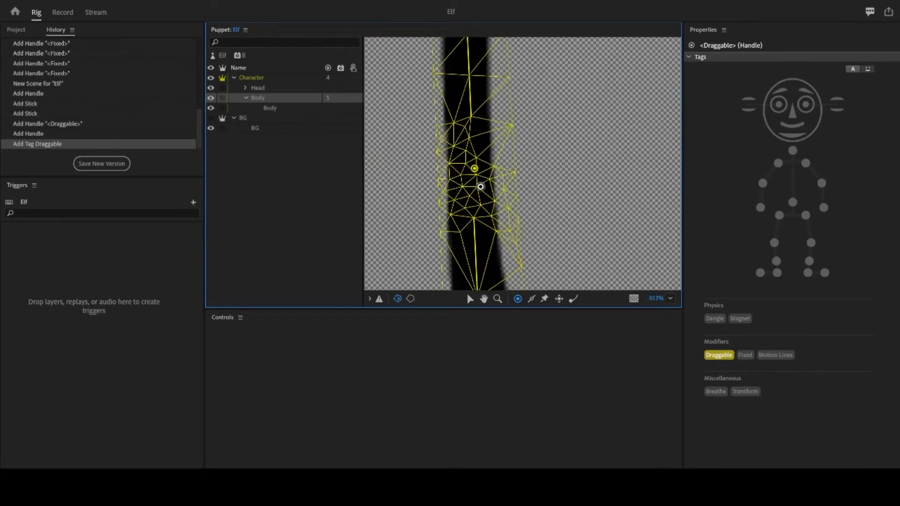
pyautogui.scroll(-6, 473, 174)
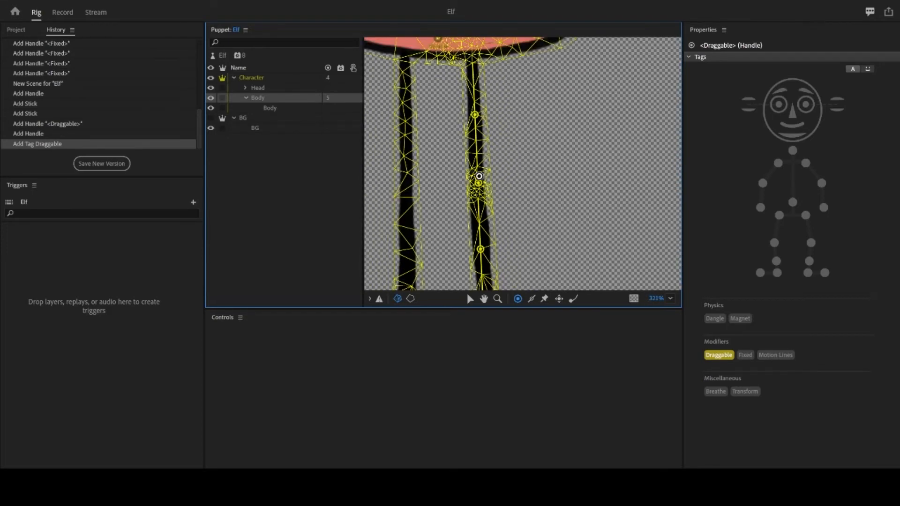
pyautogui.moveTo(520, 231); pyautogui.dragTo(515, 151)
pyautogui.moveTo(514, 257); pyautogui.dragTo(514, 168)
pyautogui.scroll(2, 492, 212)
pyautogui.scroll(2, 493, 212)
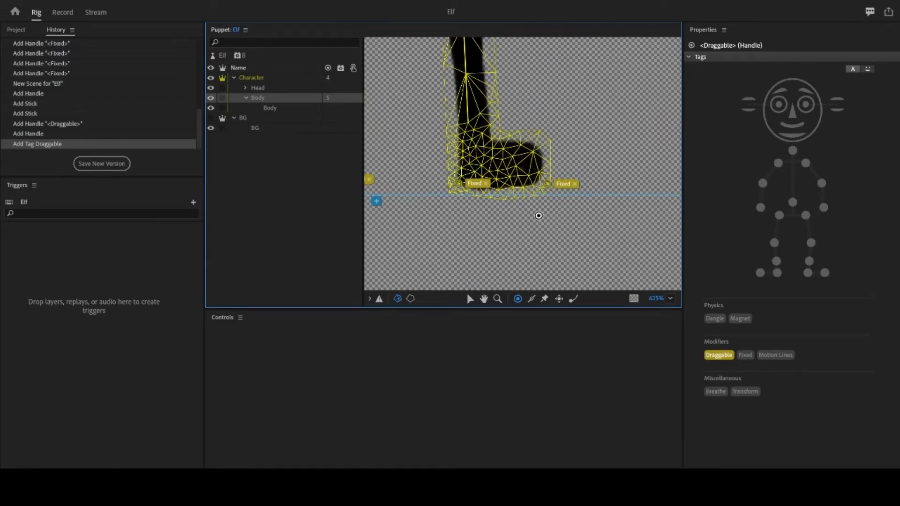
pyautogui.scroll(-4, 525, 216)
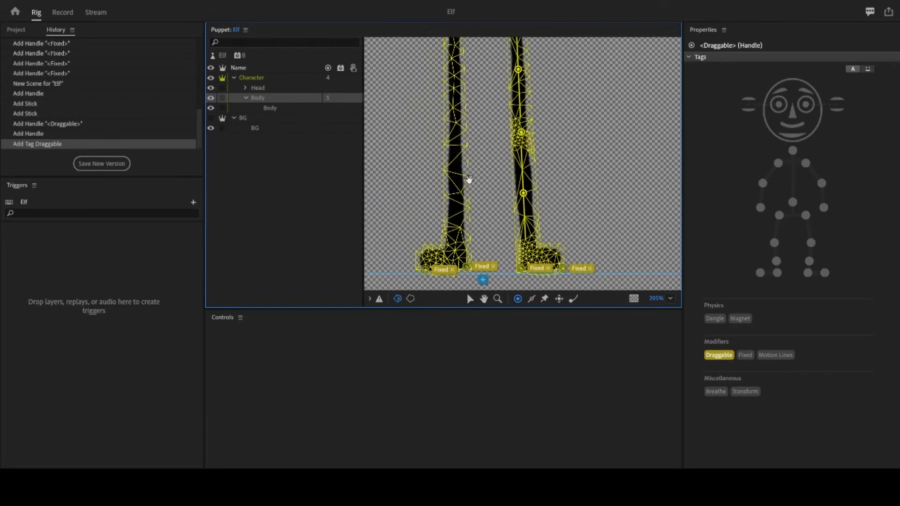
pyautogui.scroll(-2, 468, 179)
pyautogui.moveTo(474, 141); pyautogui.dragTo(466, 235)
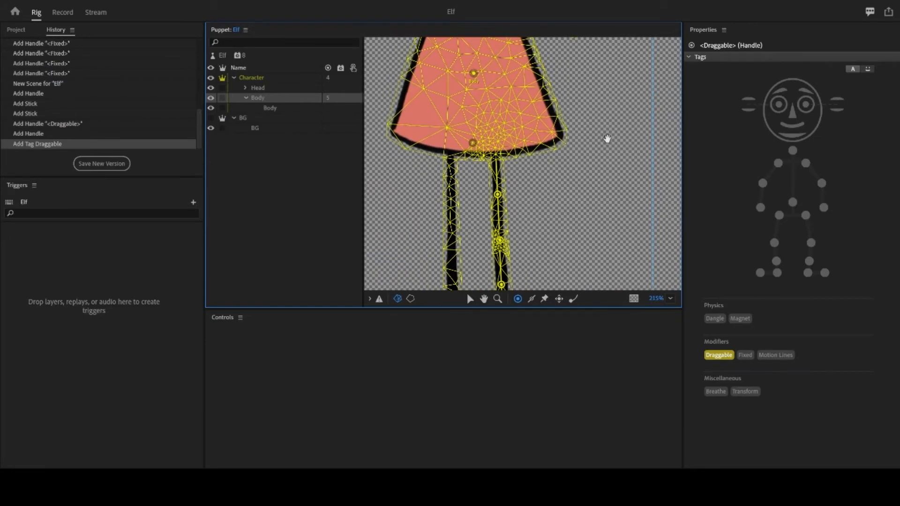
pyautogui.moveTo(607, 138); pyautogui.dragTo(599, 193)
pyautogui.moveTo(583, 124); pyautogui.dragTo(579, 170)
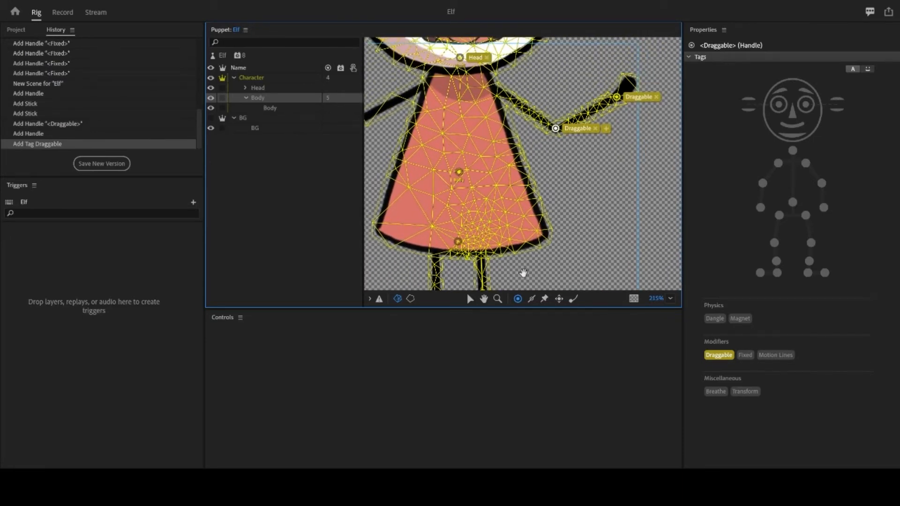
pyautogui.moveTo(524, 273); pyautogui.dragTo(530, 238)
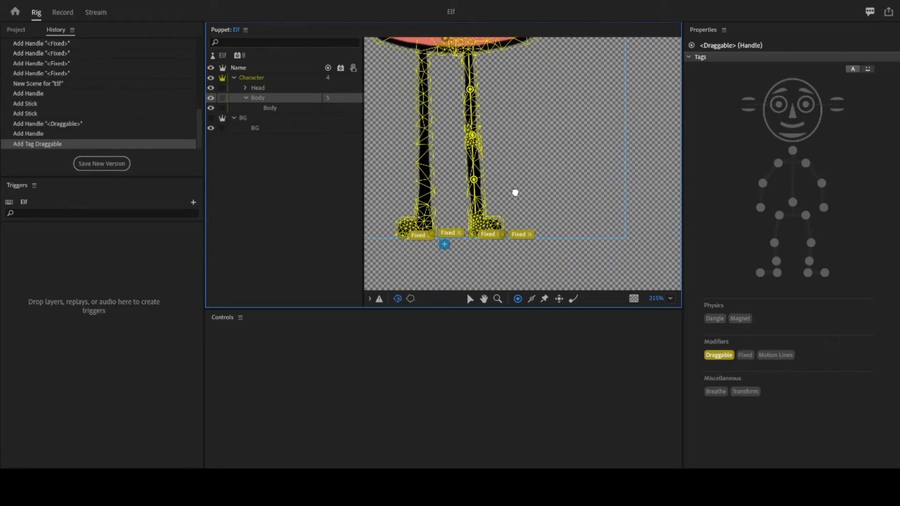
pyautogui.scroll(5, 515, 192)
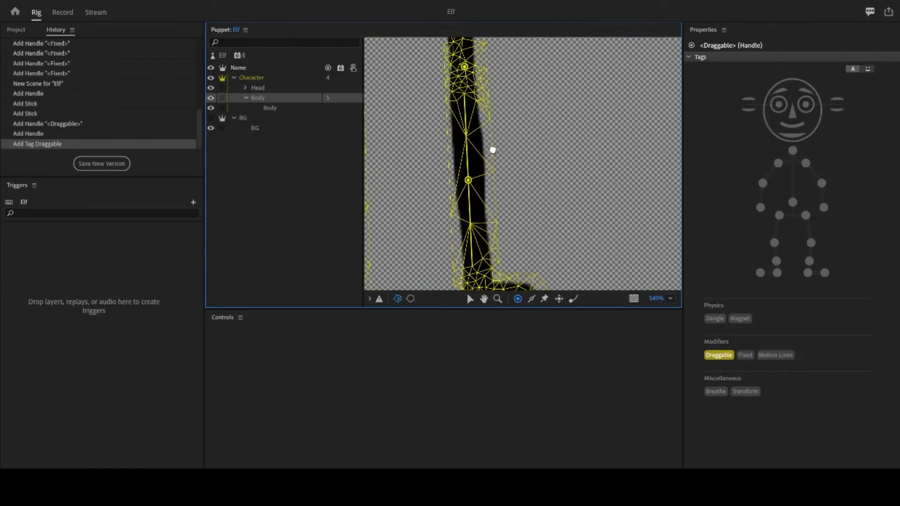
pyautogui.moveTo(460, 79); pyautogui.dragTo(465, 133)
pyautogui.moveTo(473, 205); pyautogui.dragTo(532, 265)
pyautogui.moveTo(539, 146); pyautogui.dragTo(549, 162)
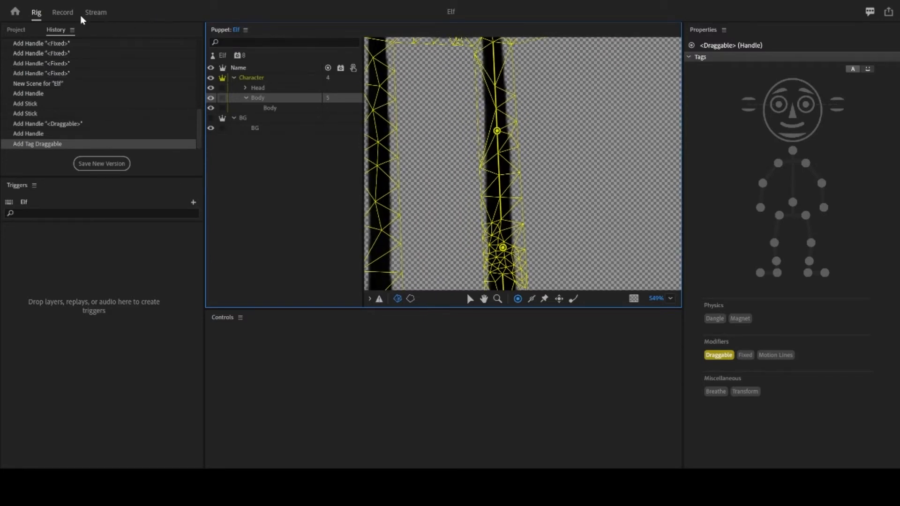
# Step: Switch to the Record workspace to show the rigged Elf in its scene
pyautogui.click(64, 12)
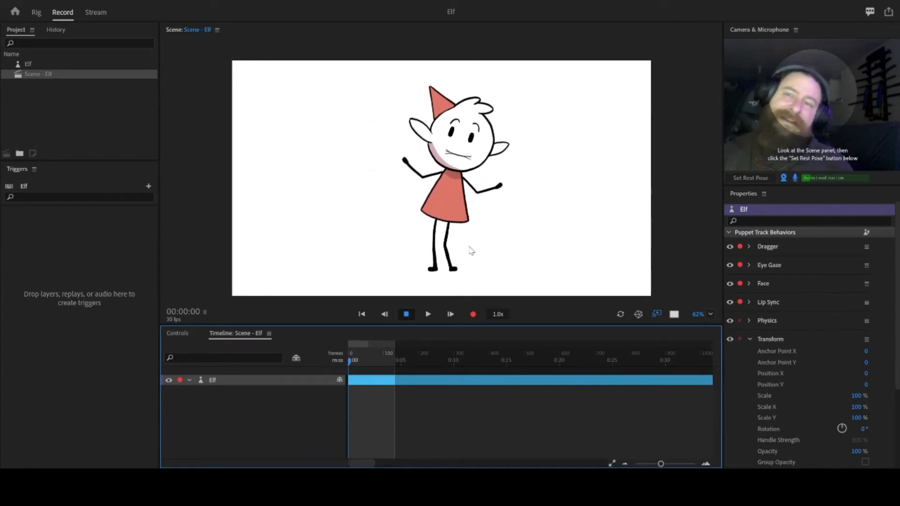
# Step: Test the right-hand arm's rig by moving its hand around in the scene
pyautogui.moveTo(468, 164)
pyautogui.mouseDown()
pyautogui.moveTo(463, 141)
pyautogui.moveTo(495, 153)
pyautogui.moveTo(469, 139)
pyautogui.moveTo(480, 197)
pyautogui.moveTo(494, 199)
pyautogui.moveTo(489, 161)
pyautogui.moveTo(469, 181)
pyautogui.moveTo(483, 189)
pyautogui.moveTo(469, 181)
pyautogui.moveTo(462, 150)
pyautogui.moveTo(459, 157)
pyautogui.moveTo(478, 180)
pyautogui.moveTo(483, 131)
pyautogui.moveTo(488, 140)
pyautogui.moveTo(609, 168)
pyautogui.moveTo(507, 188)
pyautogui.mouseUp()
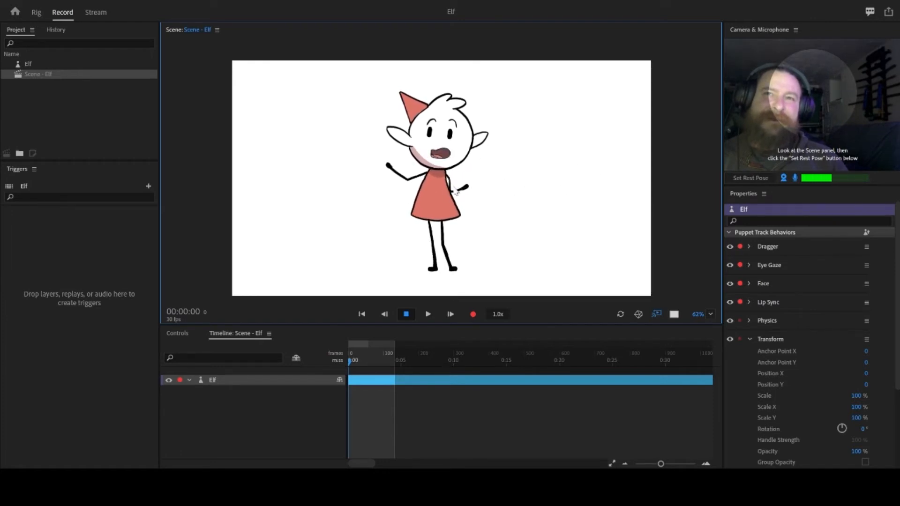
pyautogui.moveTo(516, 201)
pyautogui.mouseDown()
pyautogui.moveTo(558, 185)
pyautogui.moveTo(520, 172)
pyautogui.moveTo(492, 146)
pyautogui.moveTo(477, 174)
pyautogui.mouseUp()
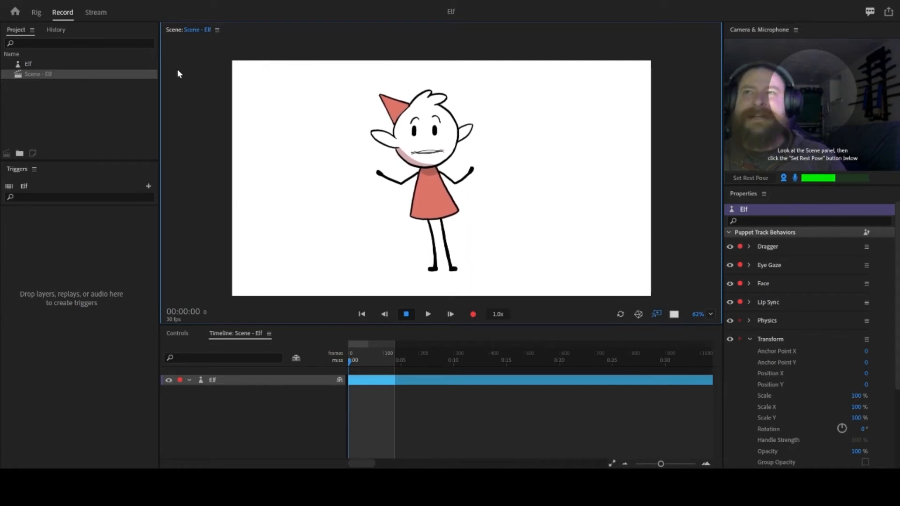
# Step: Return to the Rig workspace and remove the Draggable tag from the elbow handle of the right-hand arm
pyautogui.click(36, 12)
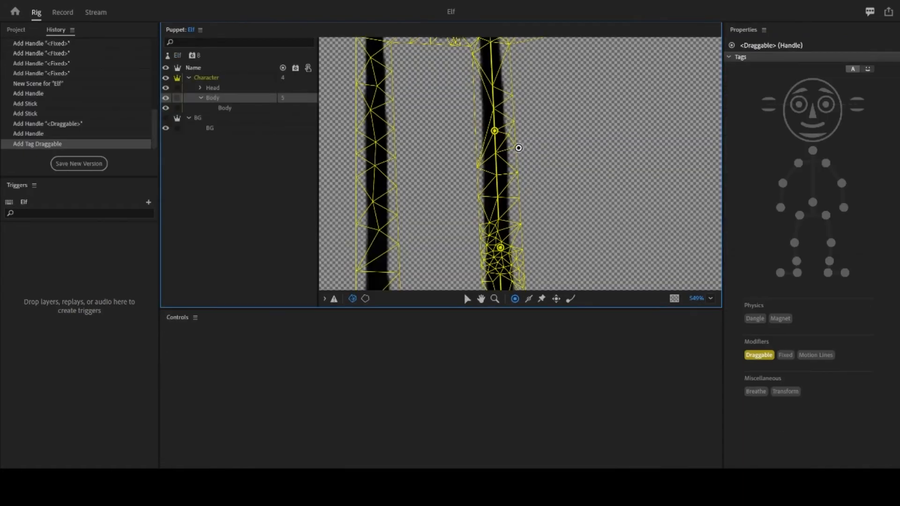
pyautogui.moveTo(533, 119); pyautogui.dragTo(545, 190)
pyautogui.moveTo(561, 110); pyautogui.dragTo(565, 191)
pyautogui.moveTo(560, 87); pyautogui.dragTo(564, 190)
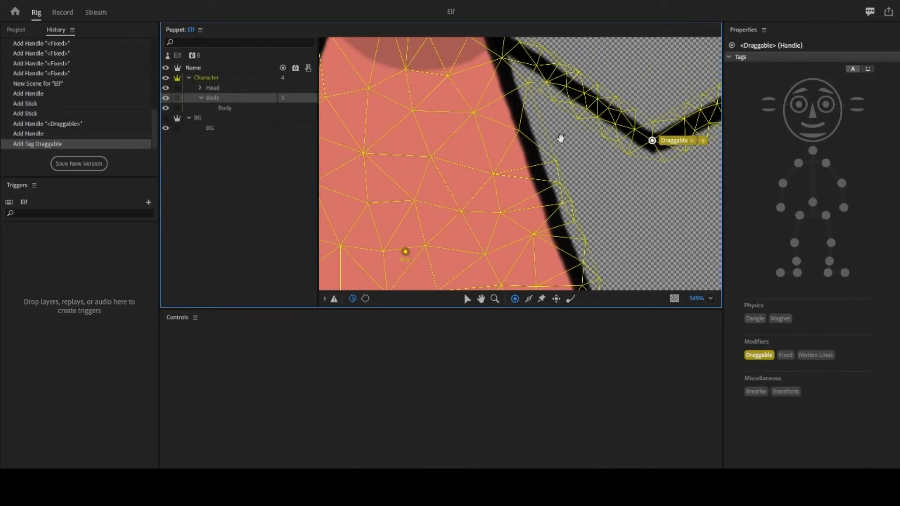
pyautogui.moveTo(560, 139); pyautogui.dragTo(424, 193)
pyautogui.scroll(-1, 519, 185)
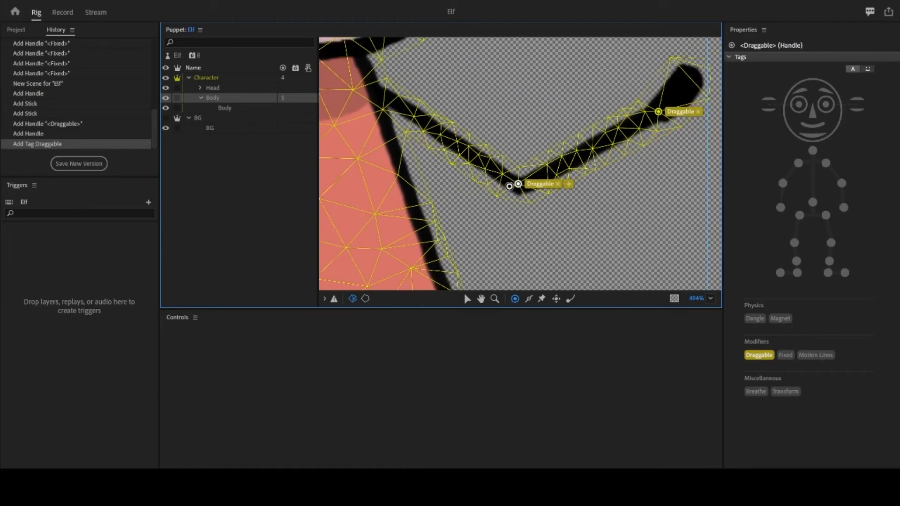
pyautogui.click(742, 351)
pyautogui.click(753, 355)
# Step: Add sticks along the forearm and upper arm of the right-hand arm, and add a plain handle at its shoulder
pyautogui.click(529, 298)
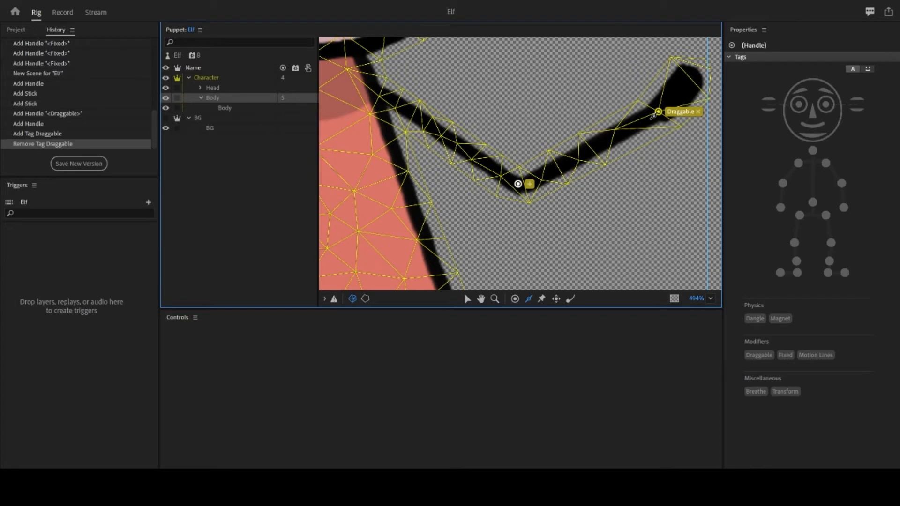
pyautogui.moveTo(653, 115); pyautogui.dragTo(520, 184)
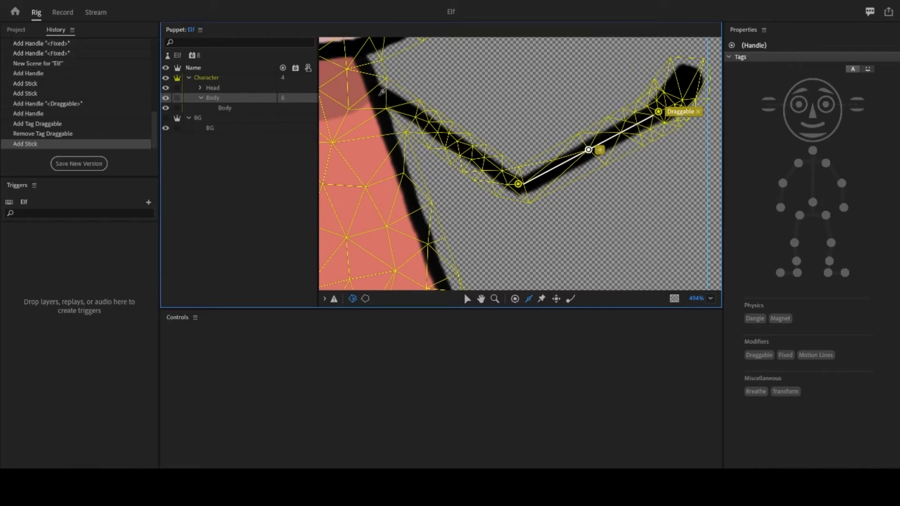
pyautogui.moveTo(382, 91); pyautogui.dragTo(512, 181)
pyautogui.click(515, 298)
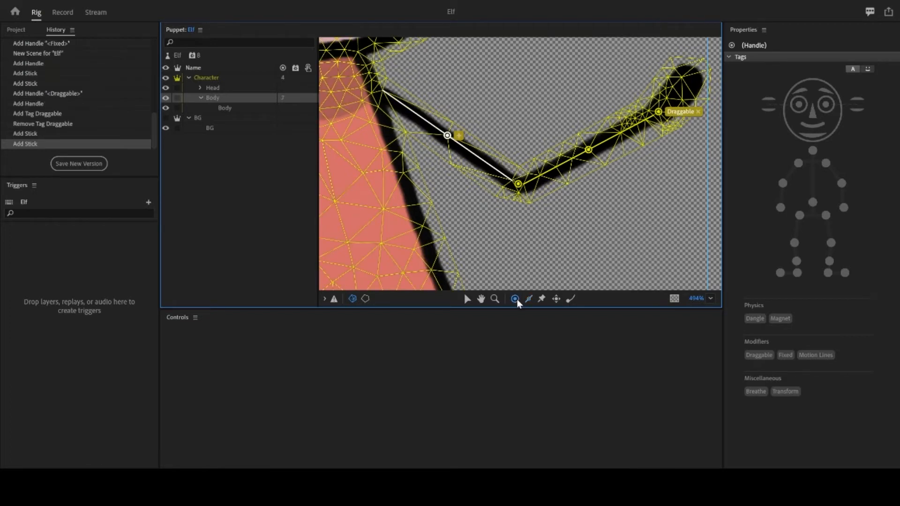
pyautogui.click(447, 136)
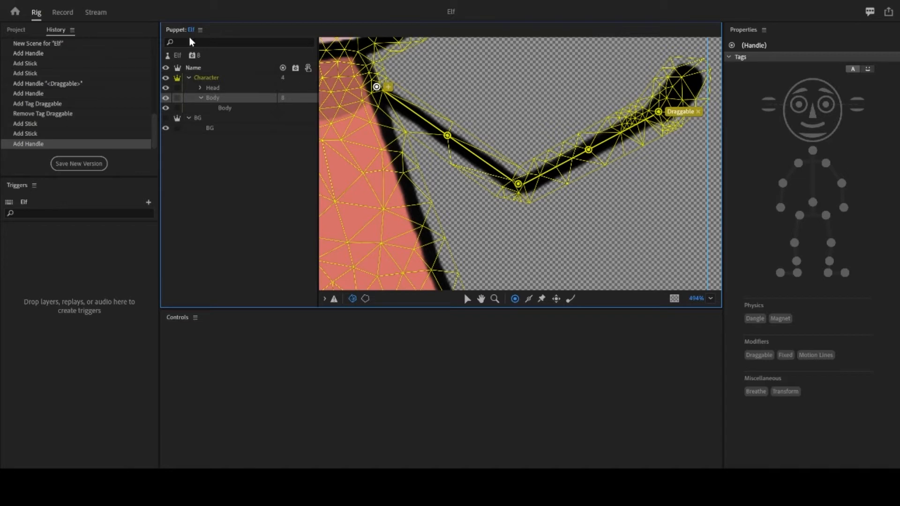
# Step: Switch to the Record workspace and test how the arm bends by moving its hand around
pyautogui.click(62, 12)
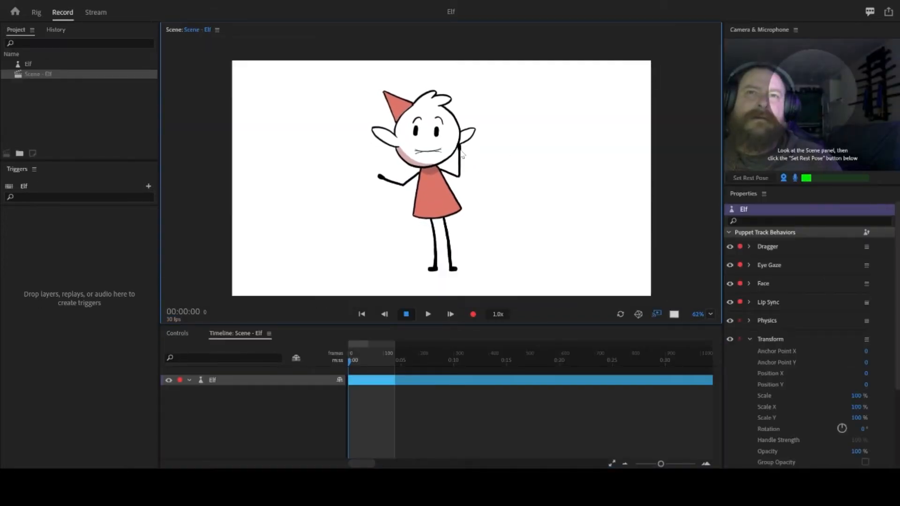
pyautogui.moveTo(462, 154)
pyautogui.mouseDown()
pyautogui.moveTo(494, 191)
pyautogui.moveTo(462, 144)
pyautogui.moveTo(488, 187)
pyautogui.moveTo(484, 141)
pyautogui.moveTo(487, 192)
pyautogui.moveTo(486, 150)
pyautogui.moveTo(487, 190)
pyautogui.moveTo(483, 160)
pyautogui.moveTo(479, 167)
pyautogui.mouseUp()
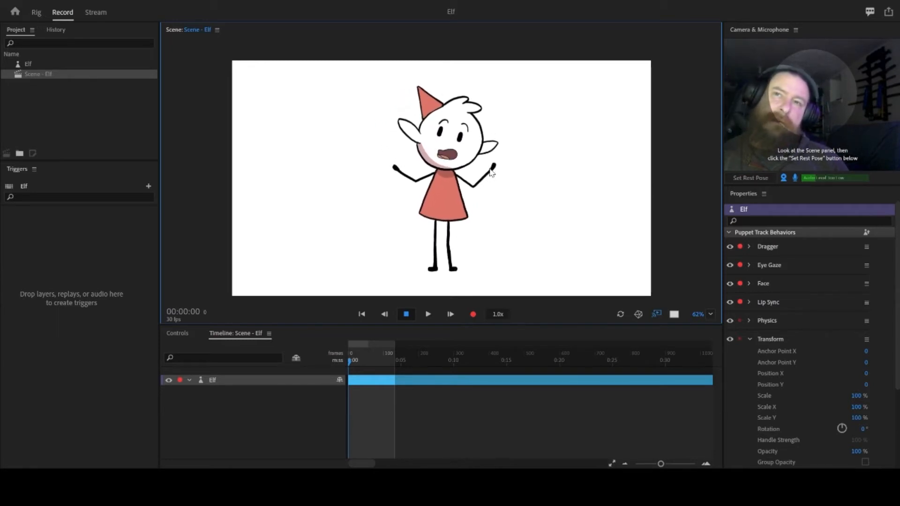
pyautogui.moveTo(483, 157)
pyautogui.mouseDown()
pyautogui.moveTo(469, 159)
pyautogui.moveTo(475, 149)
pyautogui.moveTo(462, 162)
pyautogui.moveTo(475, 182)
pyautogui.moveTo(458, 171)
pyautogui.moveTo(465, 160)
pyautogui.moveTo(478, 164)
pyautogui.moveTo(476, 155)
pyautogui.mouseUp()
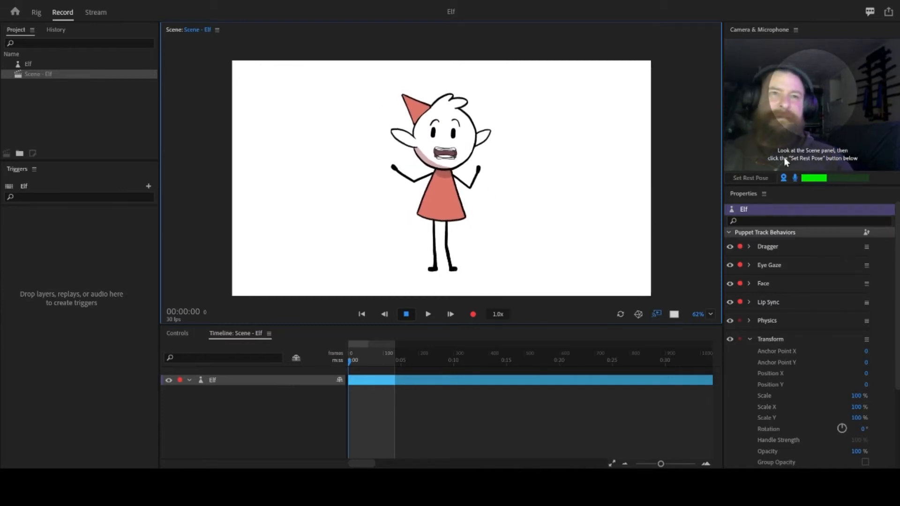
# Step: Arm only the Face behavior for the Elf, collapse the Transform settings and calibrate the camera with Set Rest Pose
pyautogui.click(757, 179)
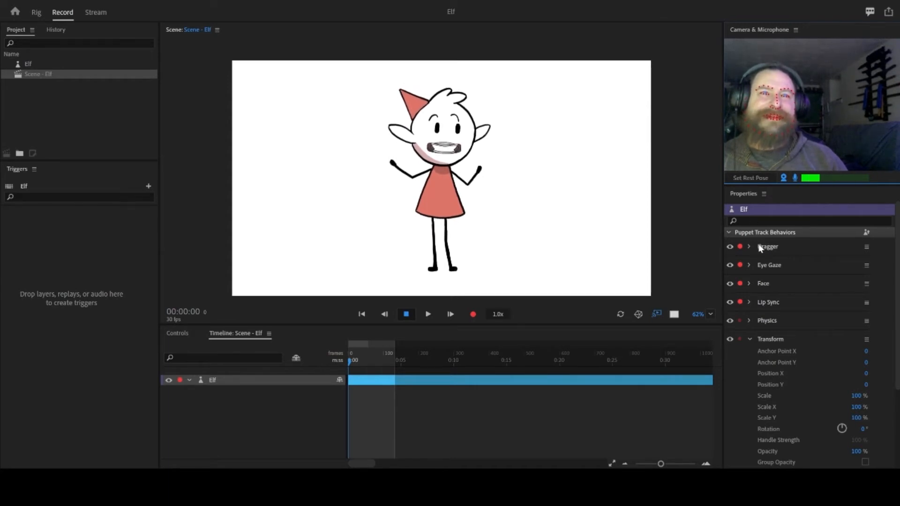
pyautogui.click(750, 339)
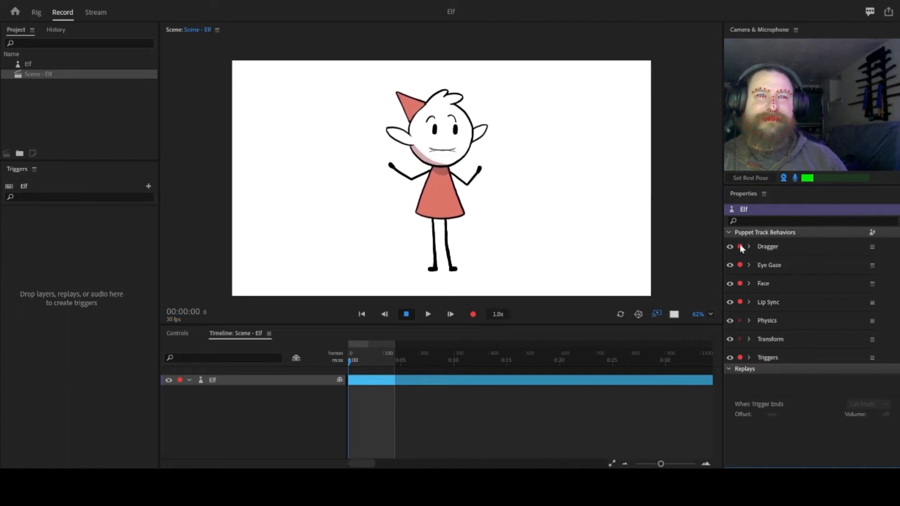
pyautogui.click(741, 247)
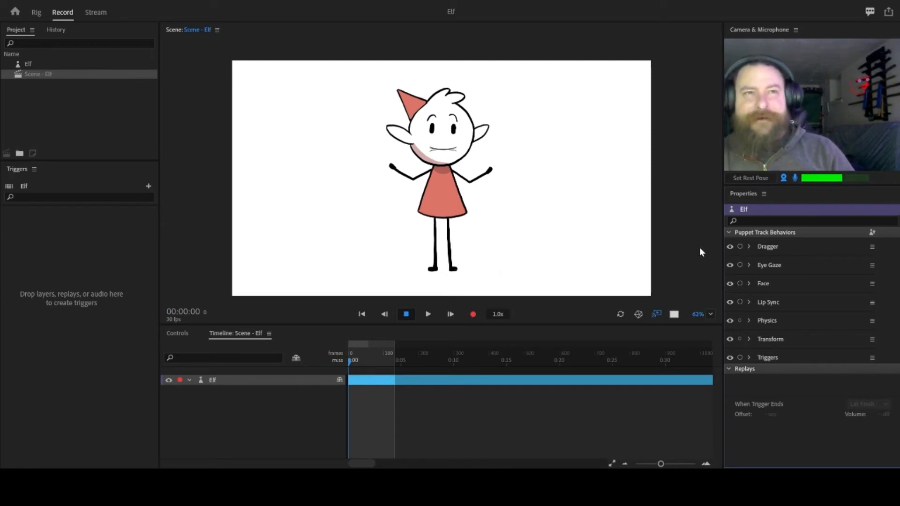
pyautogui.click(740, 283)
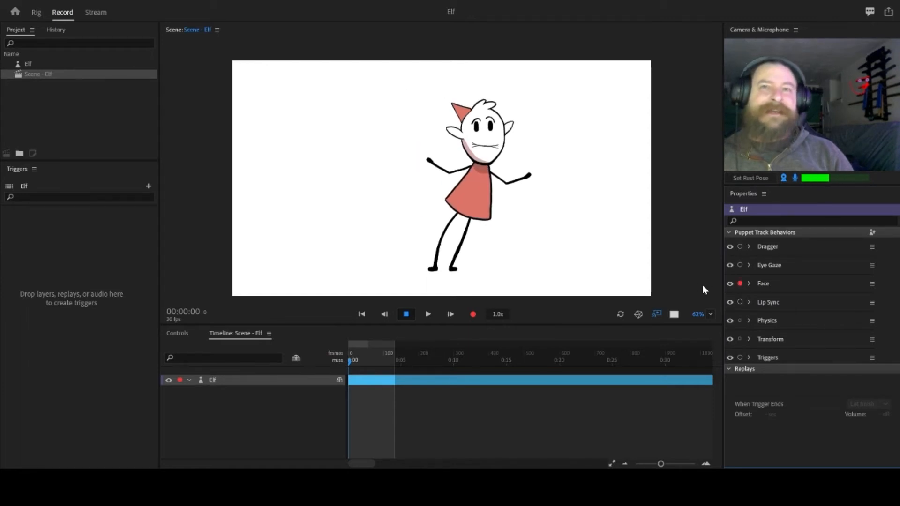
pyautogui.click(749, 178)
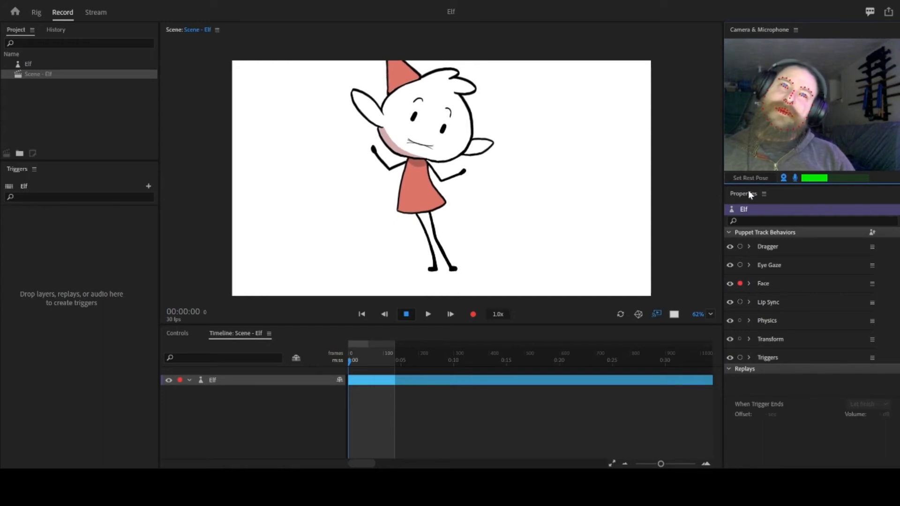
pyautogui.click(750, 179)
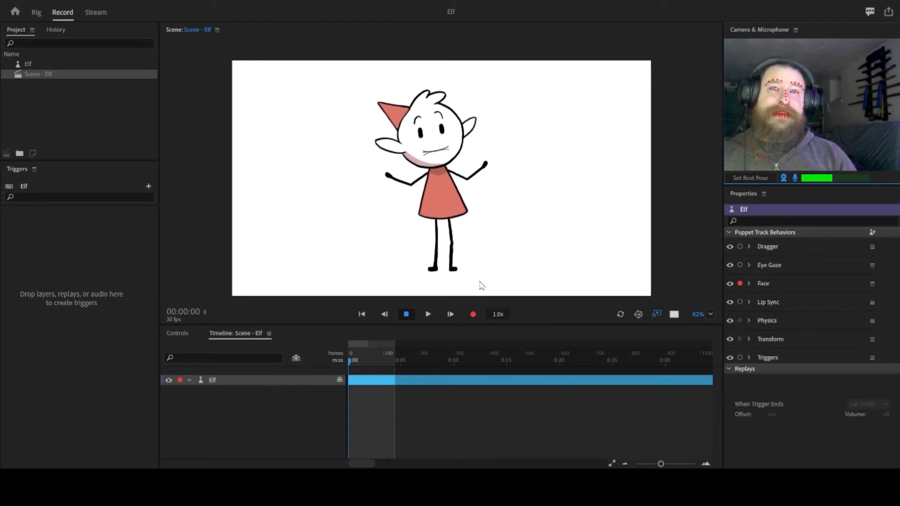
# Step: Record a Face performance take of about 5 seconds and play it back from the start
pyautogui.click(473, 313)
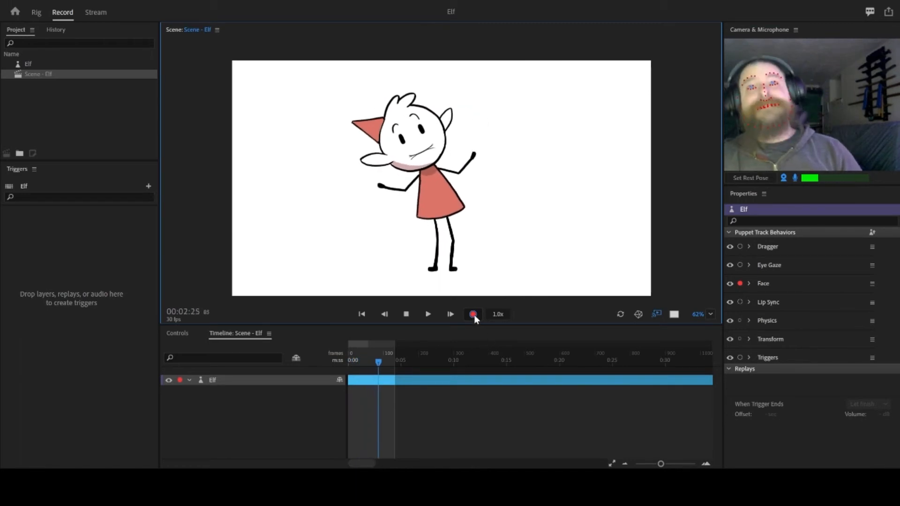
pyautogui.click(407, 314)
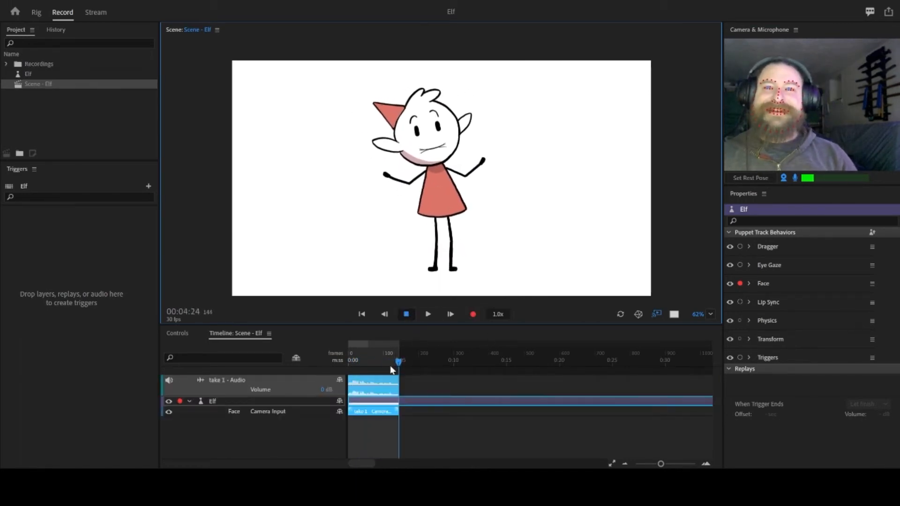
pyautogui.moveTo(391, 368); pyautogui.dragTo(343, 369)
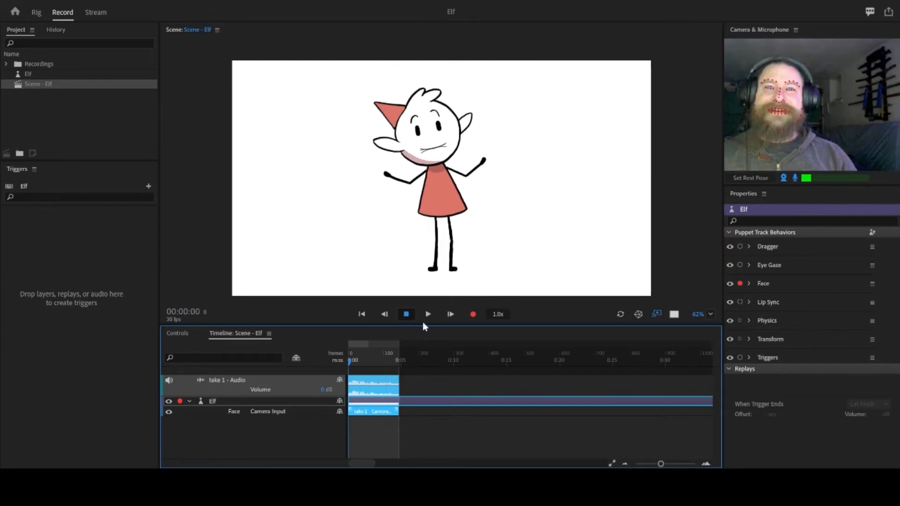
pyautogui.press('space')
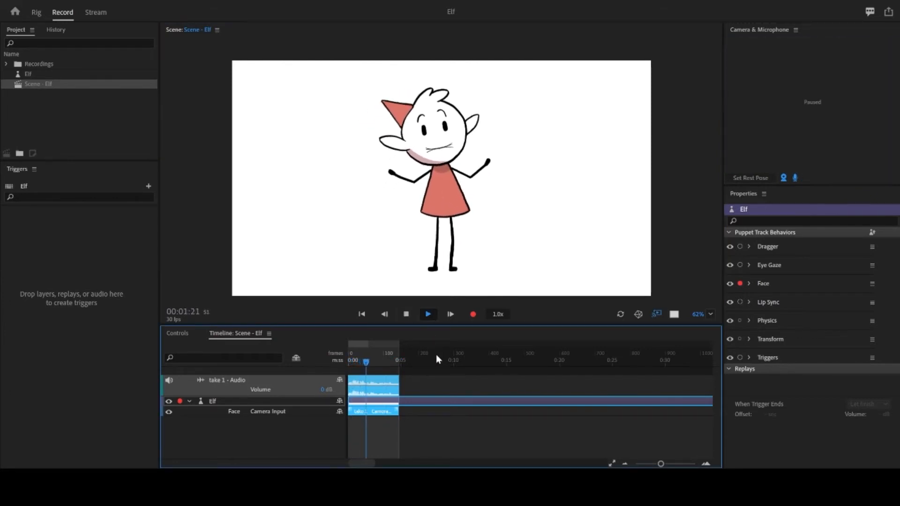
pyautogui.press('space')
# Step: Delete the take's audio and Face Camera Input clips from the timeline and return the playhead to frame 0
pyautogui.click(388, 385)
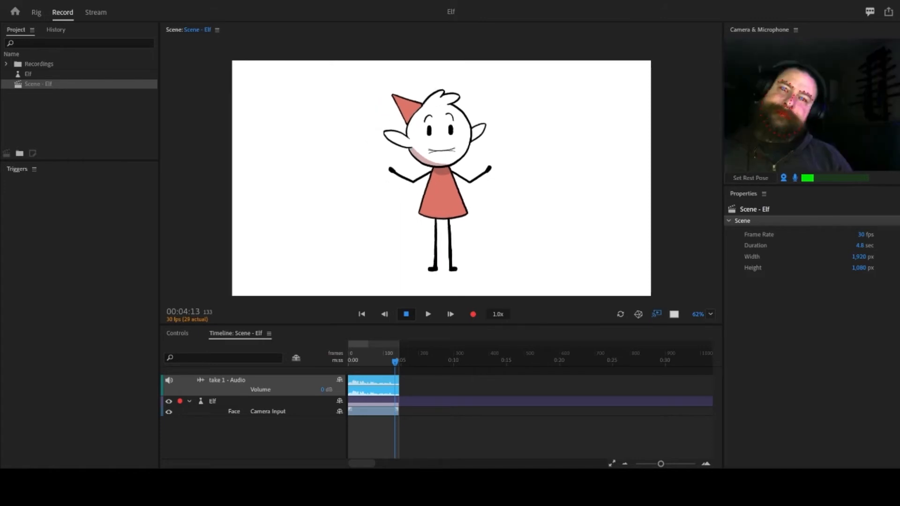
pyautogui.click(388, 386)
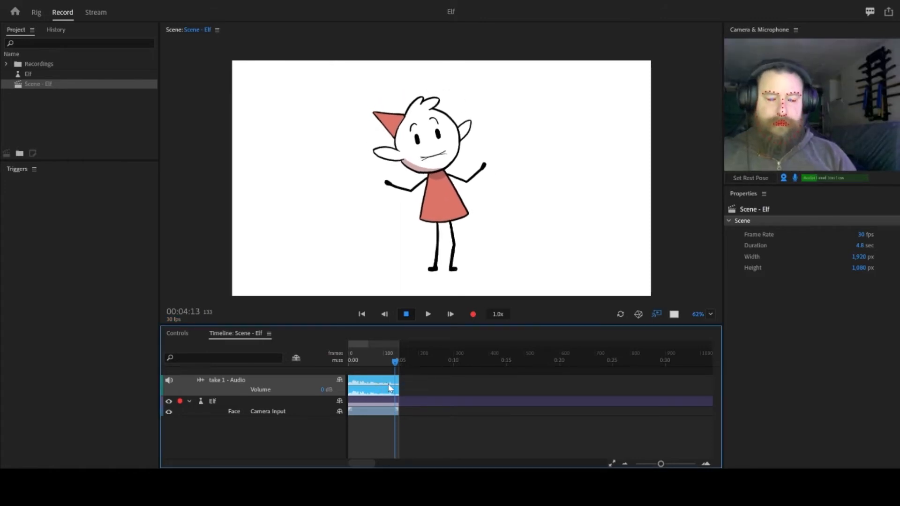
pyautogui.press('Delete')
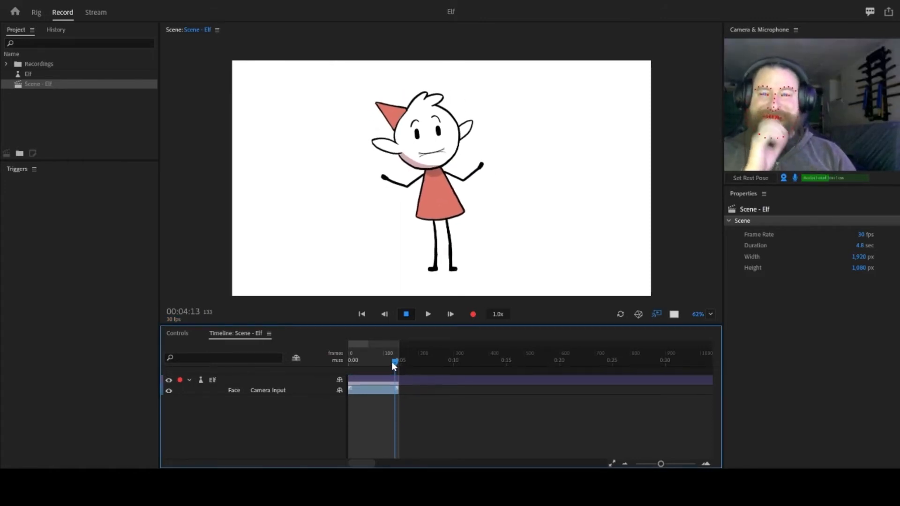
pyautogui.moveTo(392, 362); pyautogui.dragTo(350, 367)
pyautogui.click(382, 390)
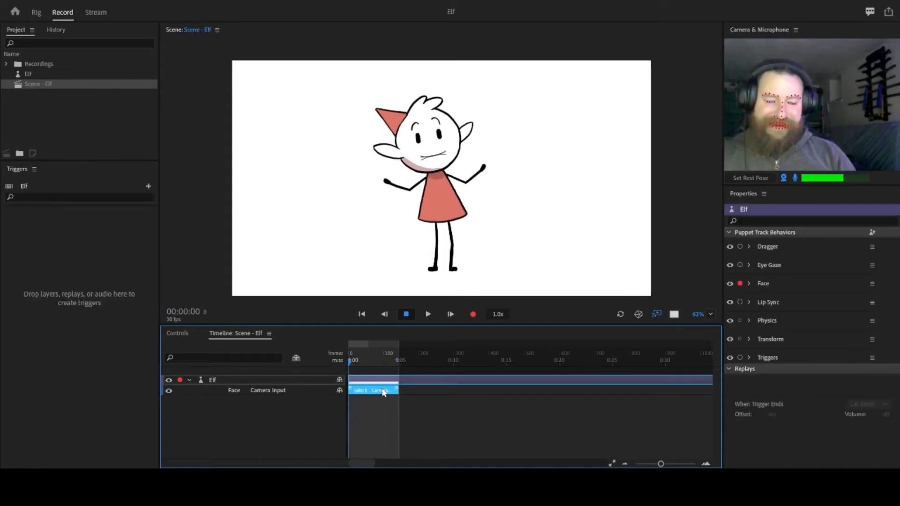
pyautogui.press('Delete')
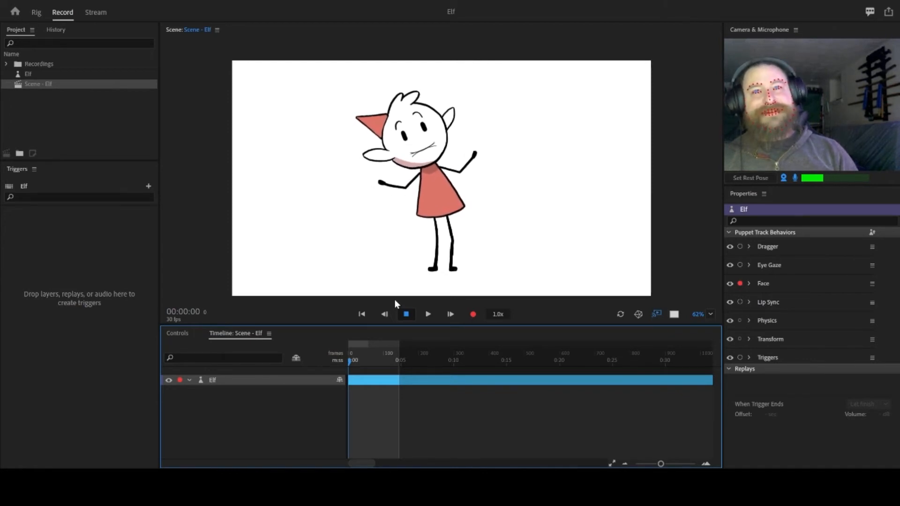
# Step: Record a very short Face pose take at frame 0 and extend its end to about frame 42
pyautogui.hotkey('ctrl', 'r')
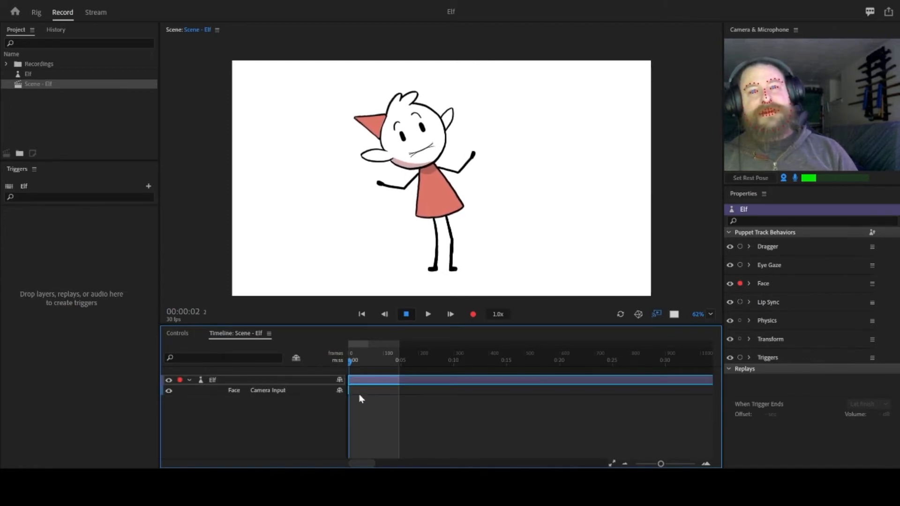
pyautogui.scroll(5, 353, 398)
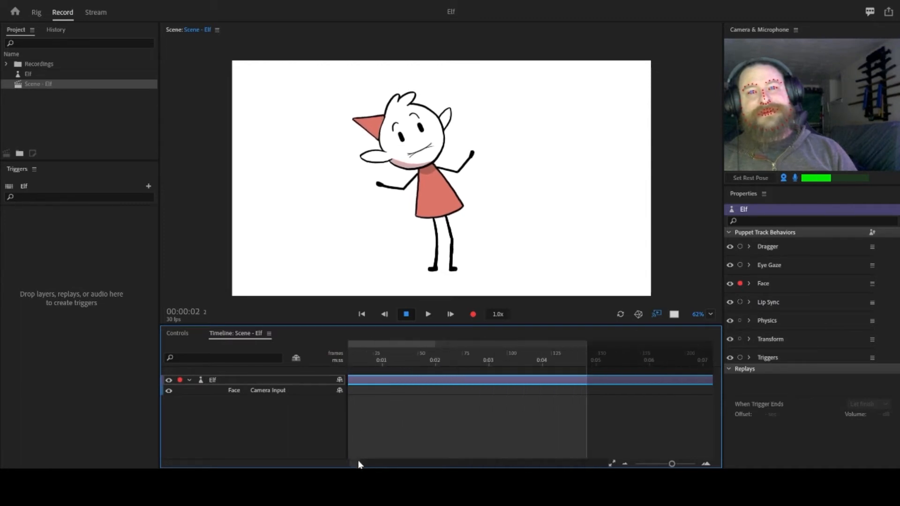
pyautogui.moveTo(359, 464); pyautogui.dragTo(338, 464)
pyautogui.scroll(3, 352, 392)
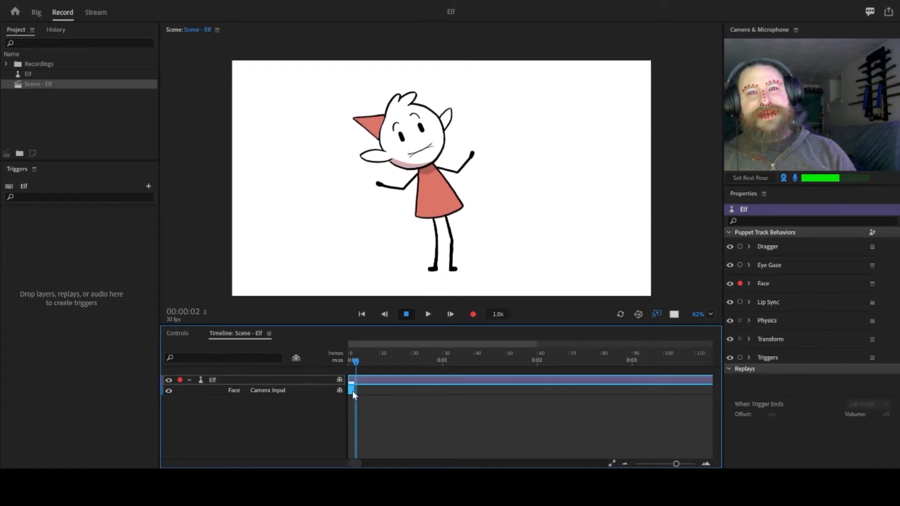
pyautogui.moveTo(353, 390); pyautogui.dragTo(485, 394)
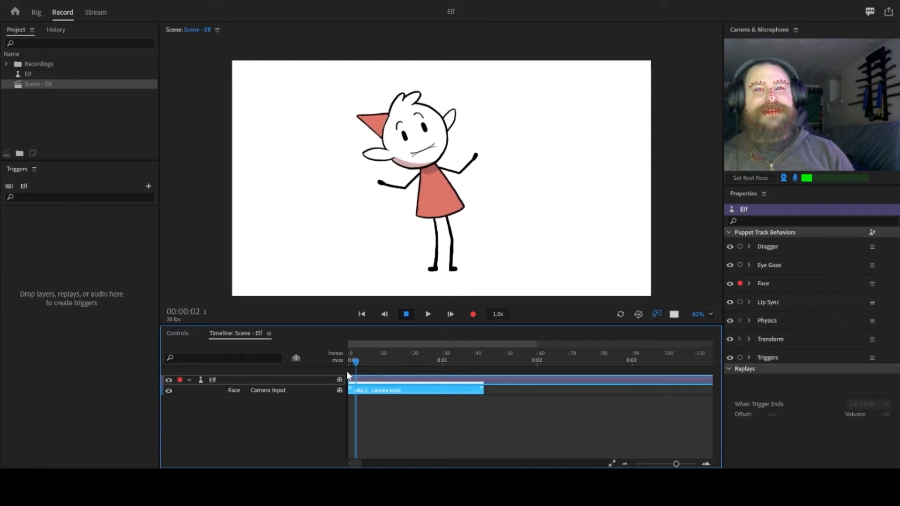
# Step: Record a second short Face pose take from frame 7 and extend its end to about frame 56
pyautogui.moveTo(355, 363)
pyautogui.mouseDown()
pyautogui.moveTo(508, 366)
pyautogui.moveTo(347, 367)
pyautogui.mouseUp()
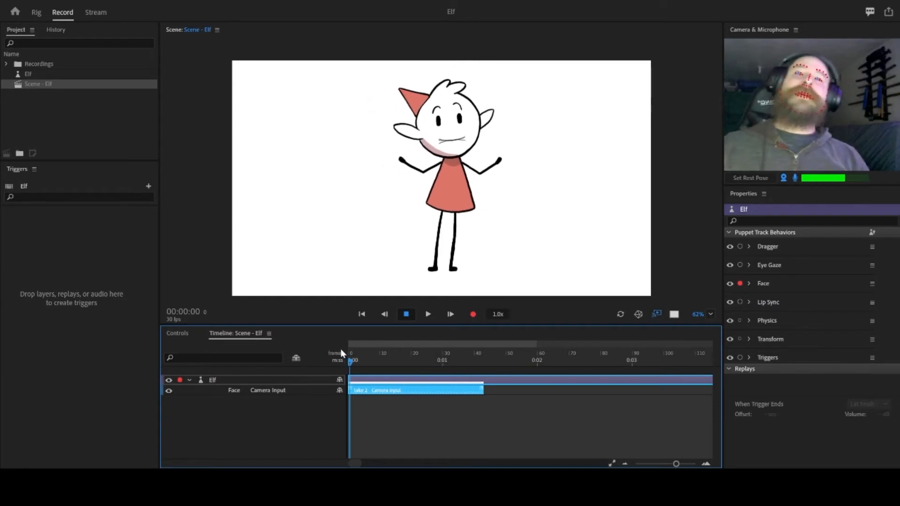
pyautogui.click(371, 364)
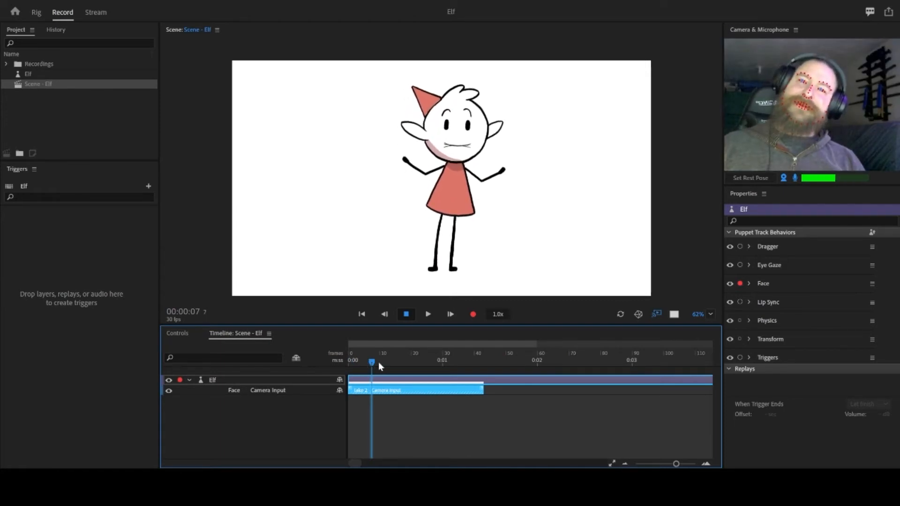
pyautogui.hotkey('ctrl', 'r')
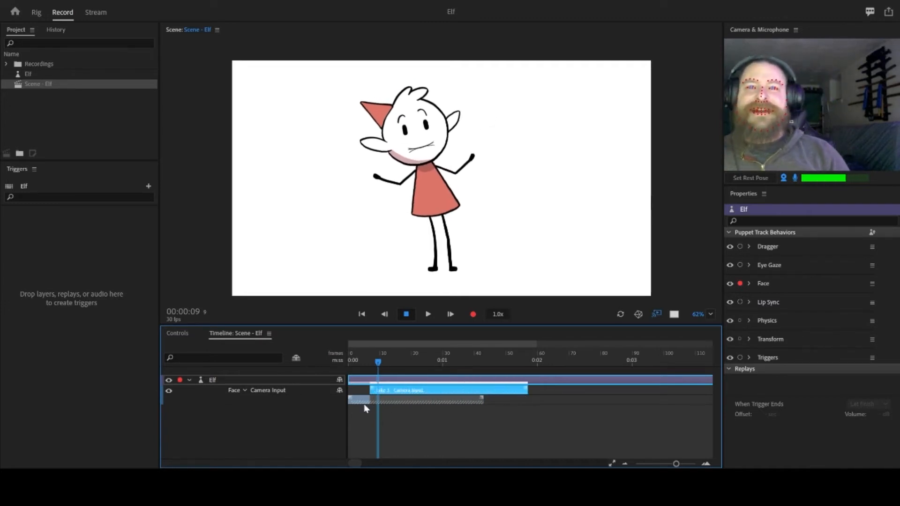
pyautogui.scroll(3, 360, 393)
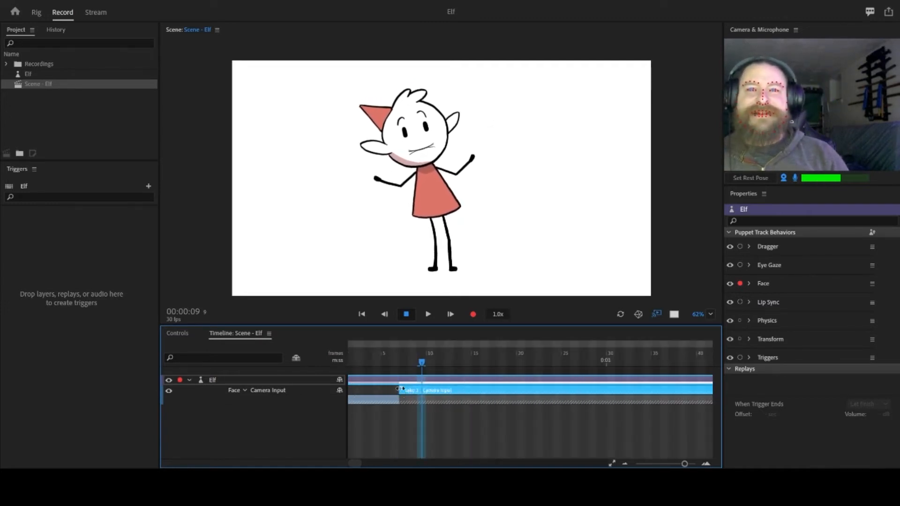
# Step: Lengthen the blend at the start of the second Face take to about frame 15 and play the scene from frame 0
pyautogui.moveTo(401, 389); pyautogui.dragTo(472, 390)
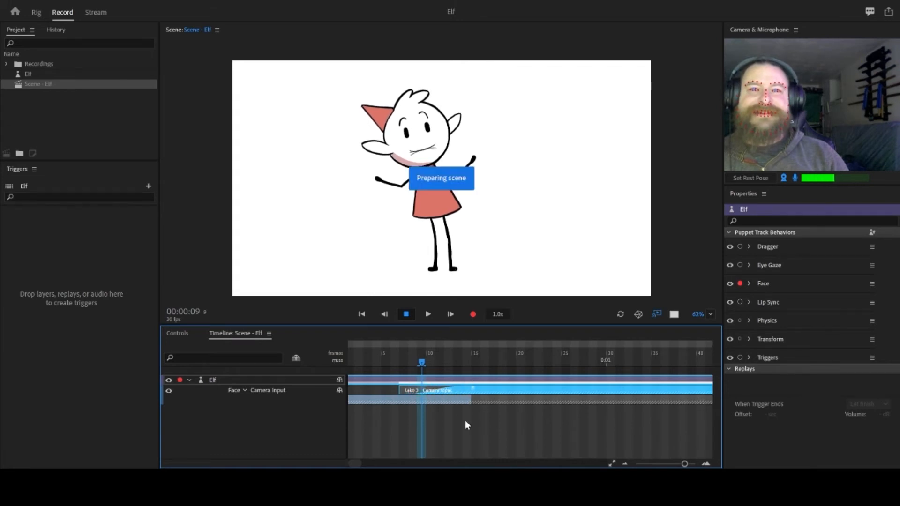
pyautogui.scroll(-2, 459, 420)
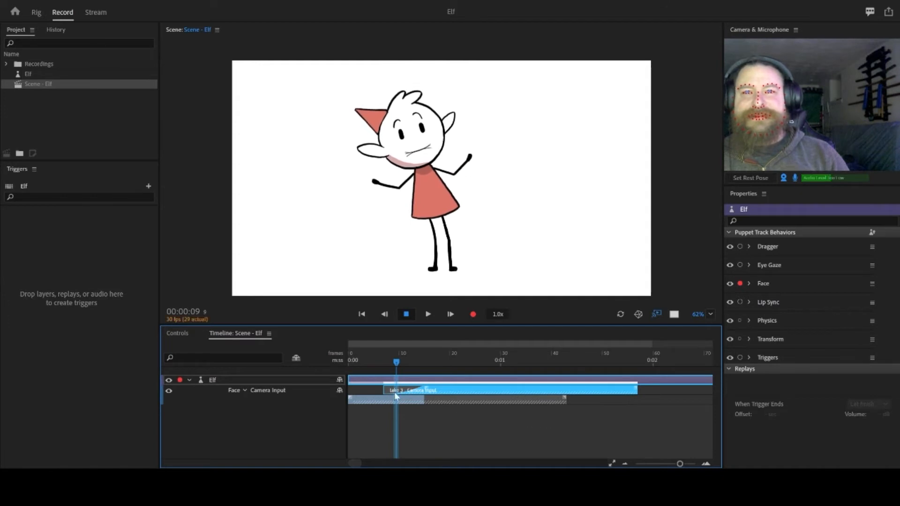
pyautogui.moveTo(389, 362); pyautogui.dragTo(344, 361)
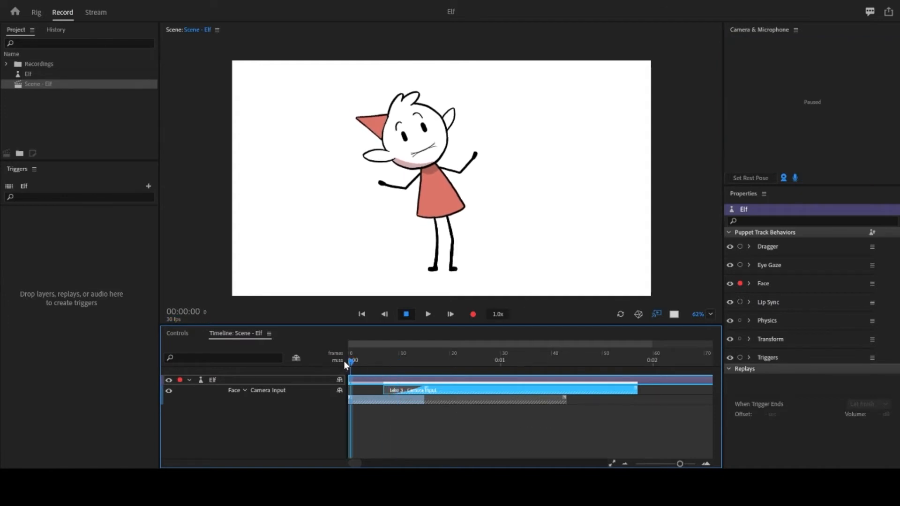
pyautogui.press('space')
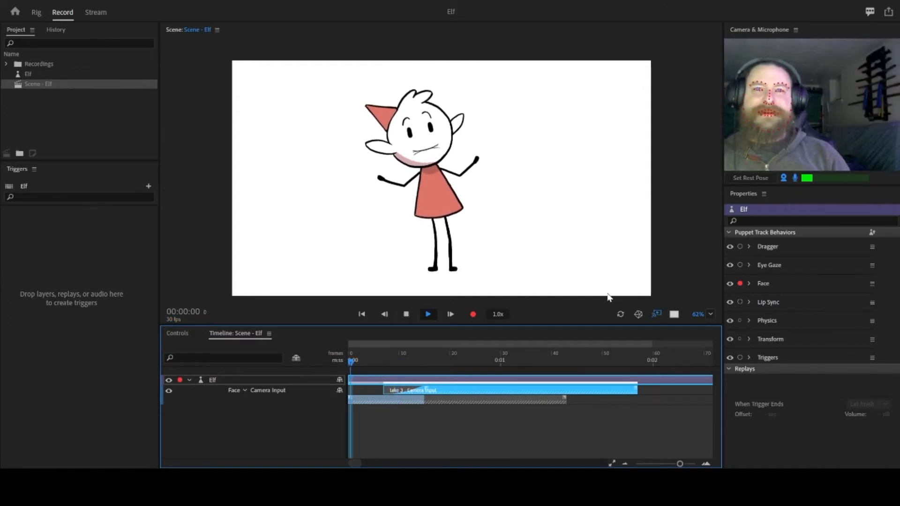
pyautogui.press('space')
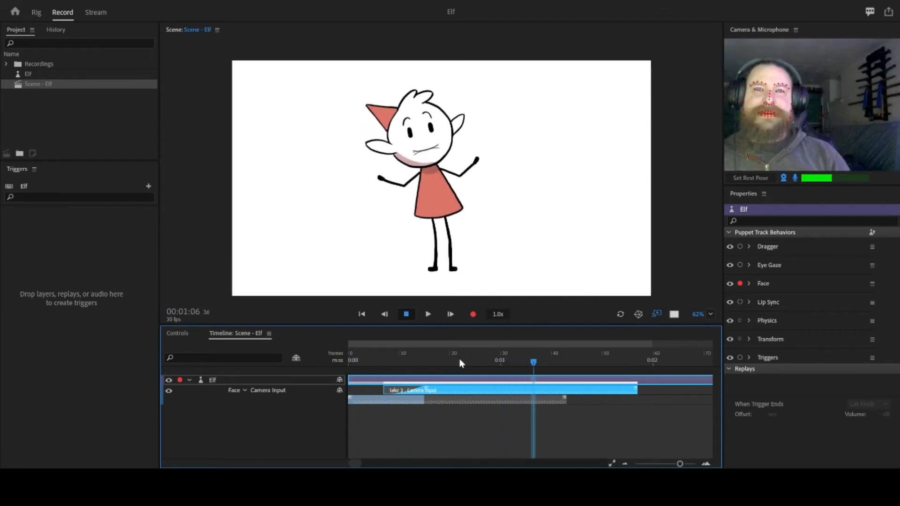
# Step: Move the second Face take to start at about frame 11, shorten its blend to about frame 13, and preview the transition
pyautogui.click(386, 362)
pyautogui.moveTo(375, 379); pyautogui.dragTo(468, 390)
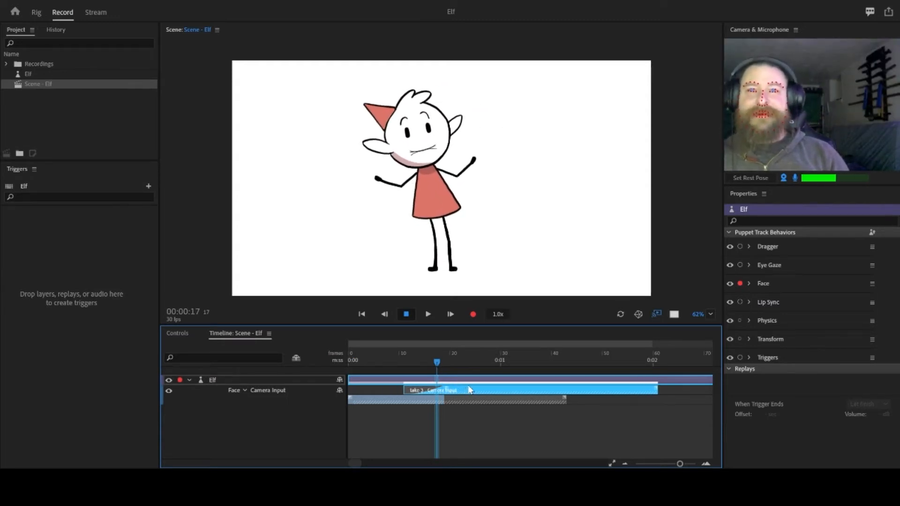
pyautogui.moveTo(437, 363); pyautogui.dragTo(407, 370)
pyautogui.moveTo(449, 392); pyautogui.dragTo(347, 370)
pyautogui.press('space')
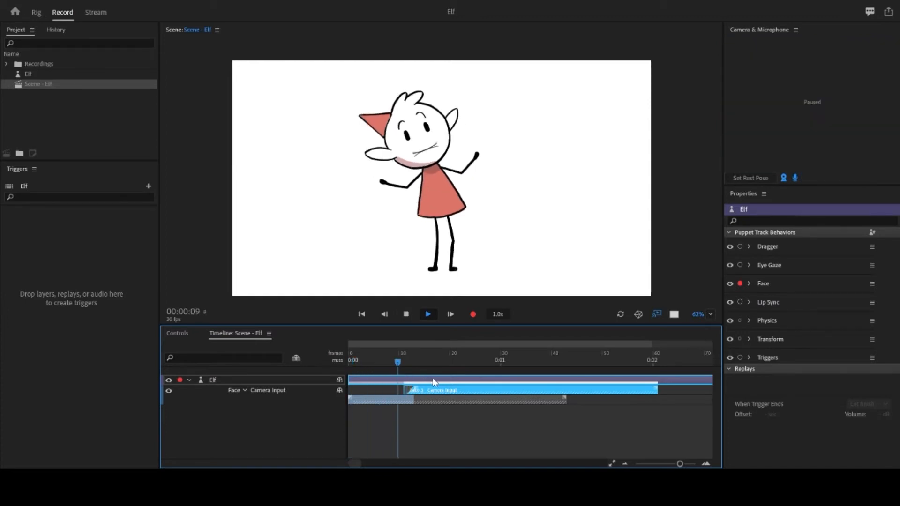
pyautogui.press('space')
pyautogui.click(416, 361)
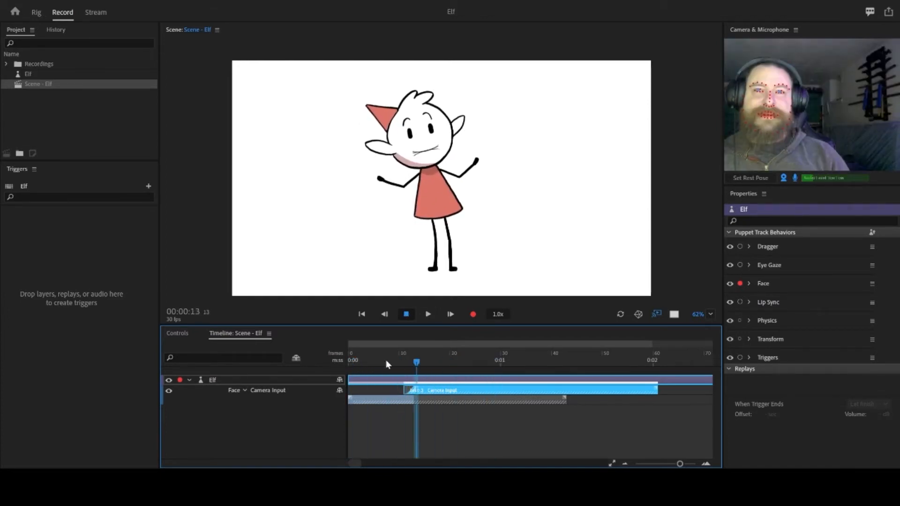
pyautogui.click(410, 362)
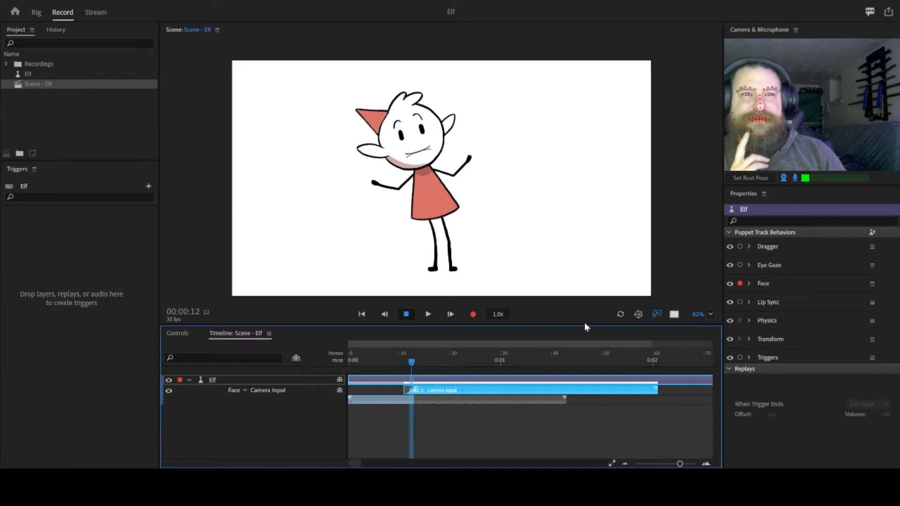
pyautogui.moveTo(407, 364); pyautogui.dragTo(460, 371)
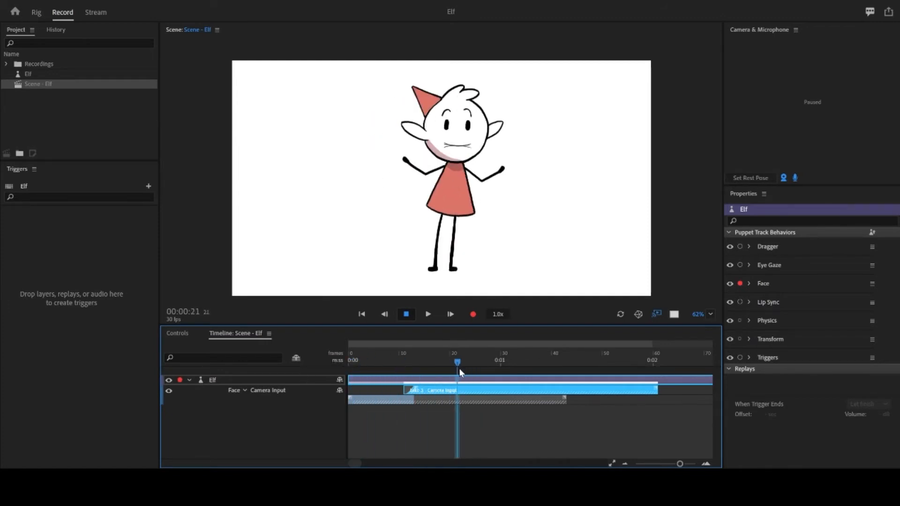
# Step: Disarm Face, arm only Dragger, and at frame 0 pull the Elf's raised hand up beside its ear
pyautogui.click(740, 283)
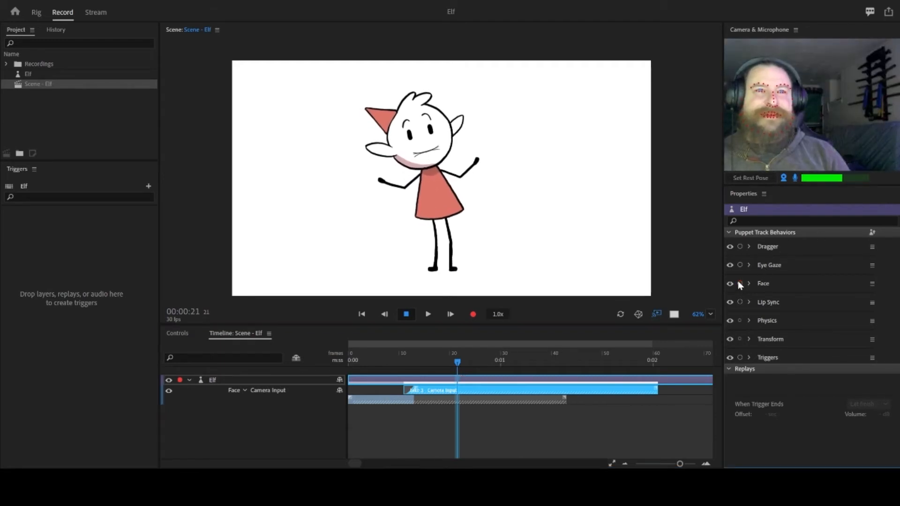
pyautogui.click(740, 246)
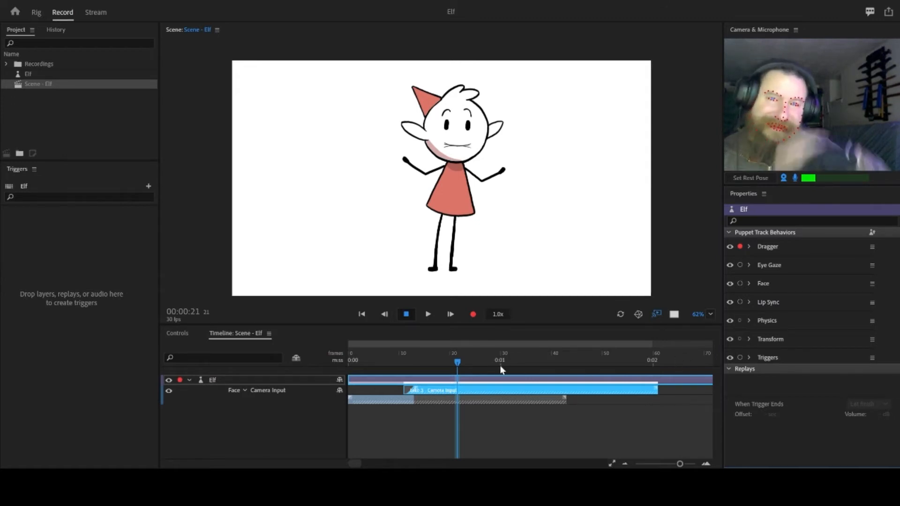
pyautogui.moveTo(457, 341); pyautogui.dragTo(331, 365)
pyautogui.moveTo(479, 167); pyautogui.dragTo(460, 124)
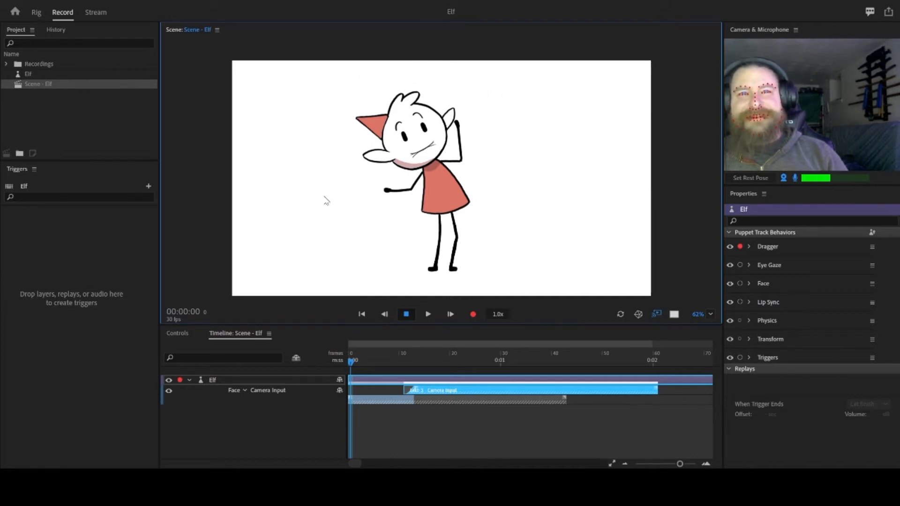
# Step: Set Dragger's After Move option to Return to rest and test it by repeatedly pulling the Elf's hand upward
pyautogui.click(749, 246)
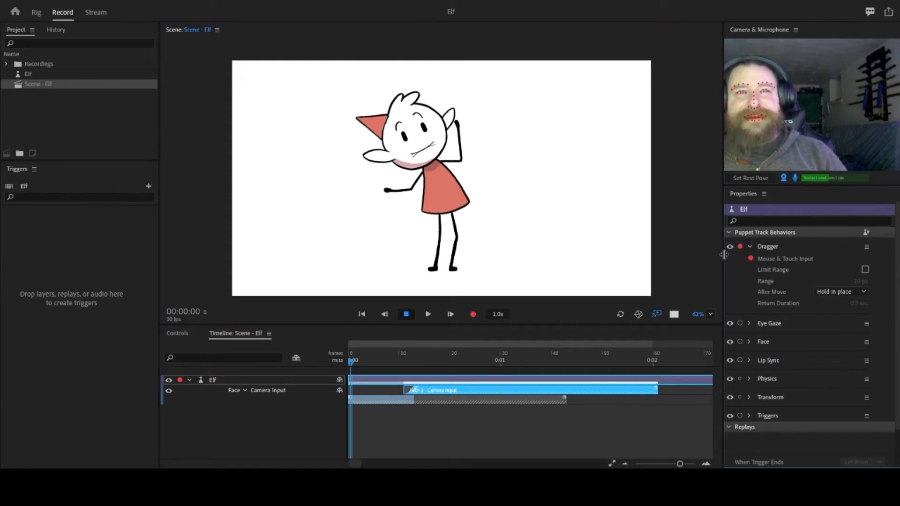
pyautogui.moveTo(724, 255); pyautogui.dragTo(627, 255)
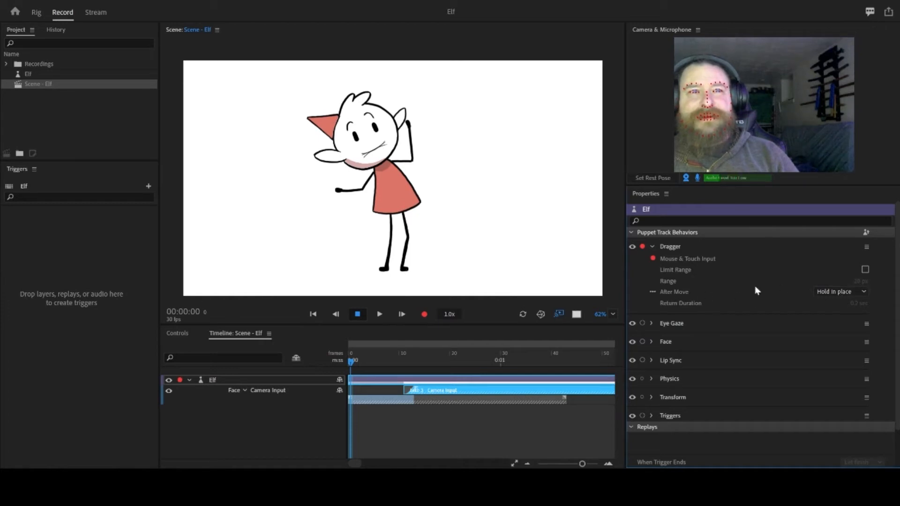
pyautogui.click(834, 304)
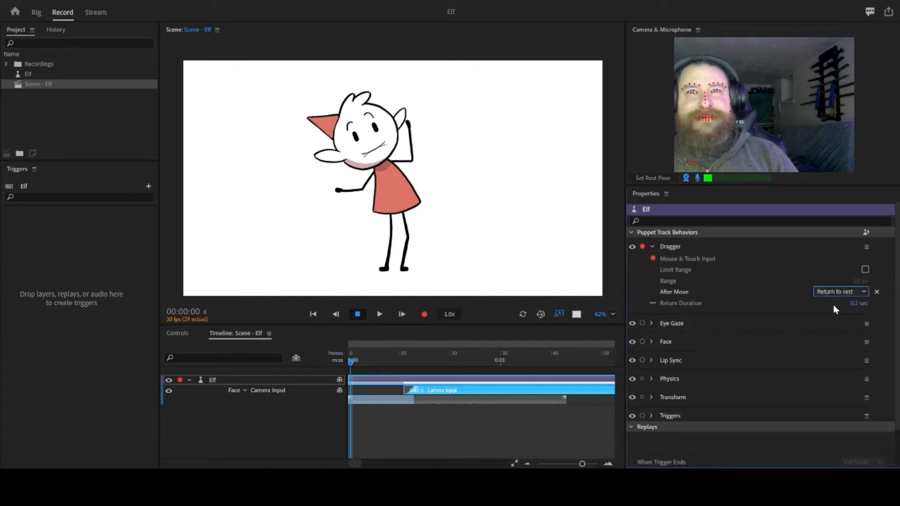
pyautogui.click(414, 123)
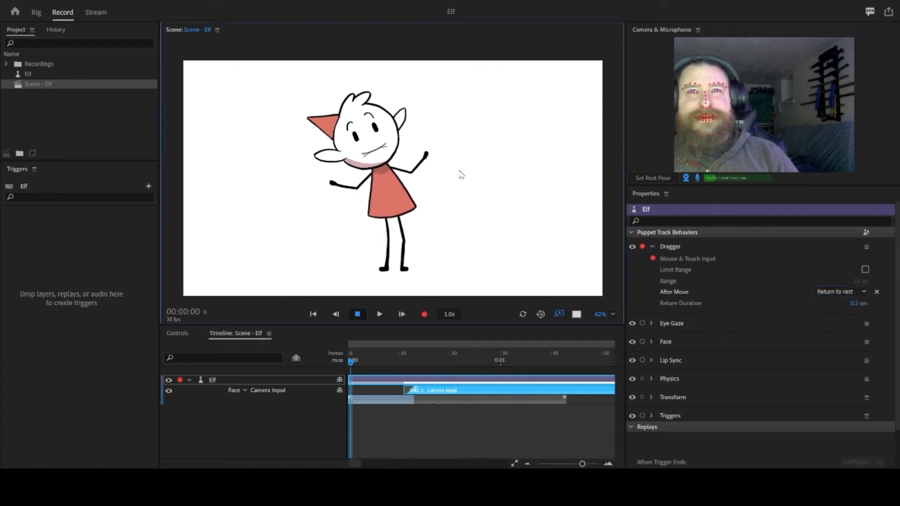
pyautogui.moveTo(460, 174)
pyautogui.mouseDown()
pyautogui.moveTo(447, 136)
pyautogui.moveTo(452, 103)
pyautogui.moveTo(457, 116)
pyautogui.mouseUp()
pyautogui.moveTo(427, 164)
pyautogui.mouseDown()
pyautogui.moveTo(398, 80)
pyautogui.moveTo(409, 21)
pyautogui.moveTo(416, 83)
pyautogui.mouseUp()
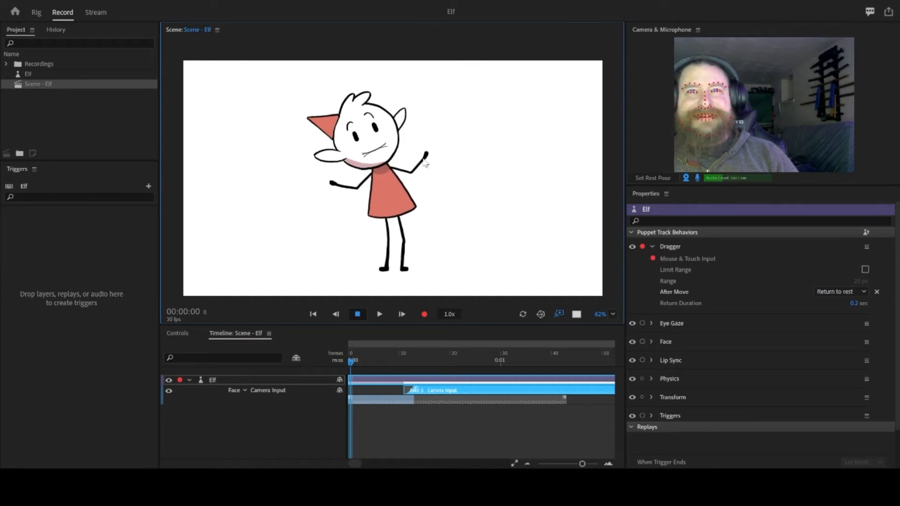
pyautogui.moveTo(424, 162); pyautogui.dragTo(401, 82)
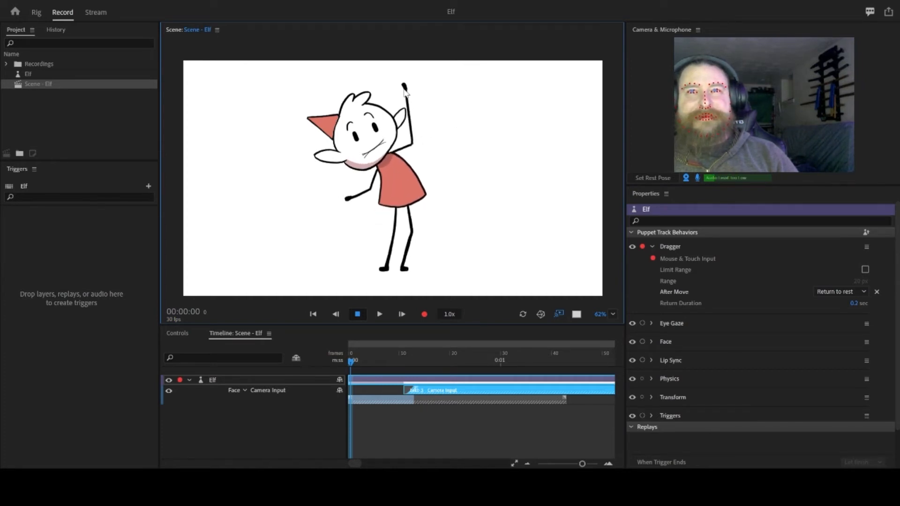
# Step: Test Return to rest once more on the hand and set Dragger's After Move option back to Hold in place
pyautogui.click(829, 311)
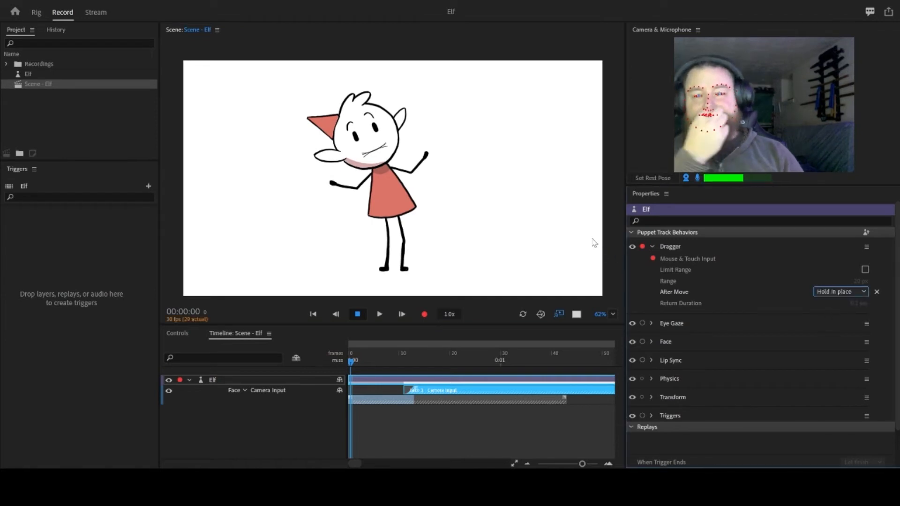
pyautogui.click(835, 292)
pyautogui.click(835, 300)
pyautogui.moveTo(426, 155)
pyautogui.mouseDown()
pyautogui.moveTo(438, 128)
pyautogui.moveTo(422, 132)
pyautogui.moveTo(424, 120)
pyautogui.mouseUp()
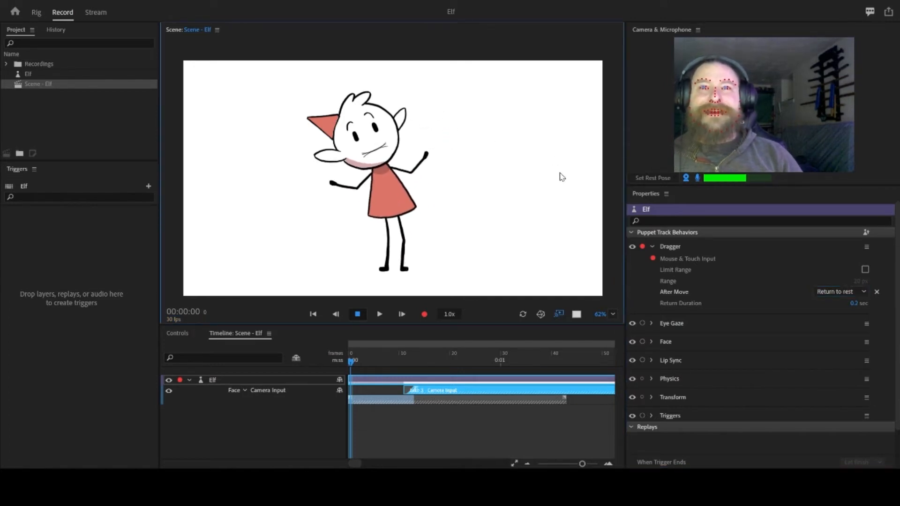
pyautogui.click(846, 293)
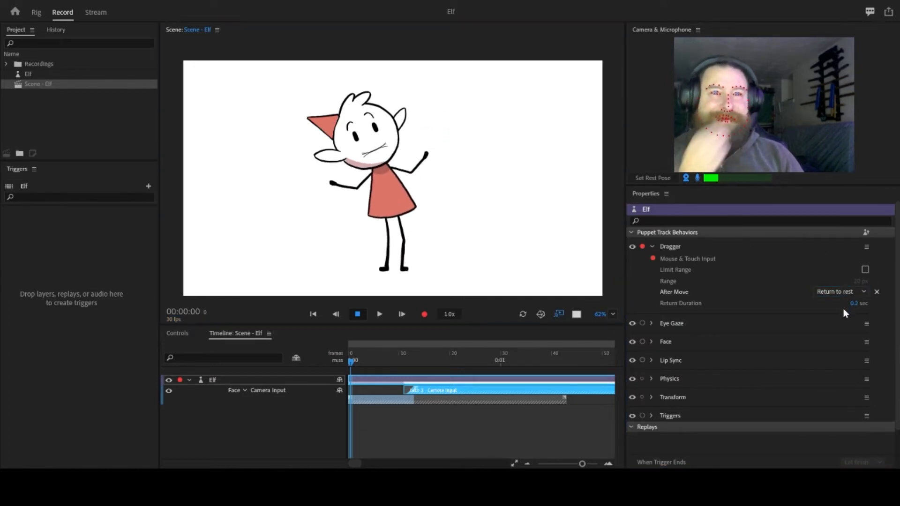
pyautogui.click(843, 311)
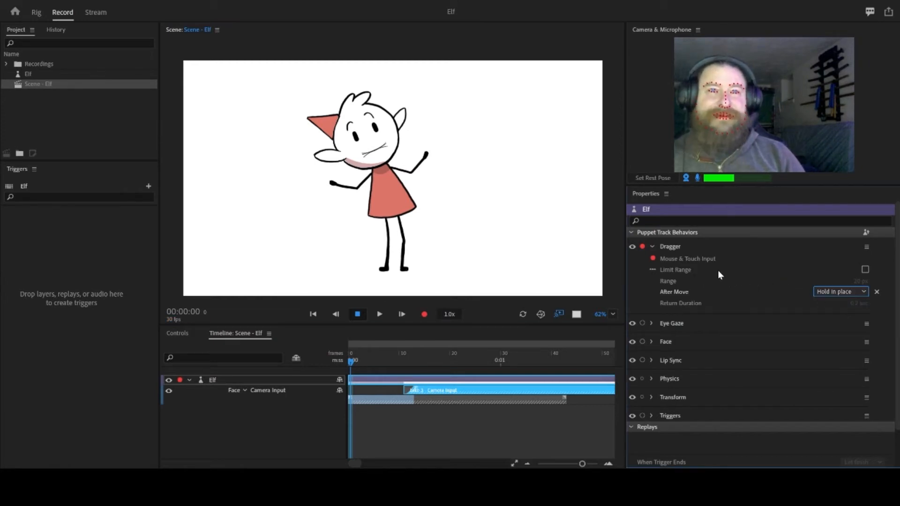
# Step: Record a short Dragger take at frame 0 with the hand moved up beside the ear and extend its end to about frame 23
pyautogui.click(651, 245)
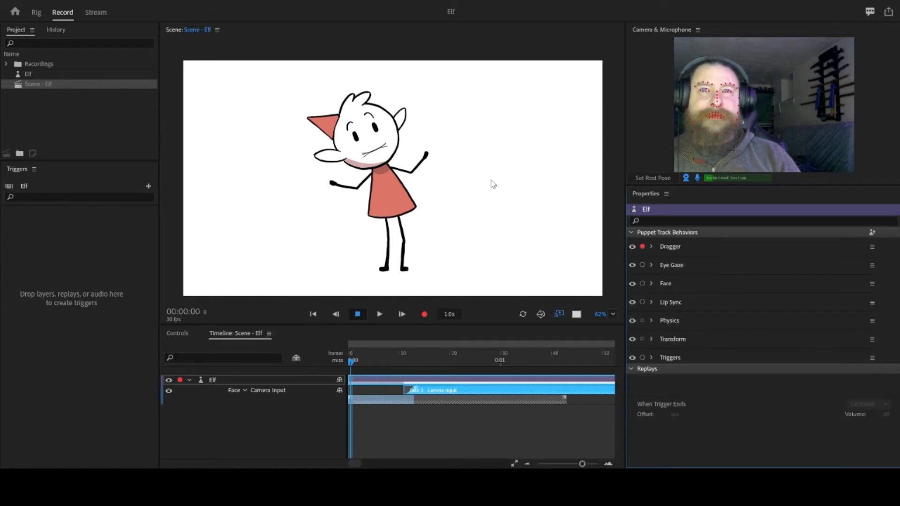
pyautogui.moveTo(422, 159); pyautogui.dragTo(410, 137)
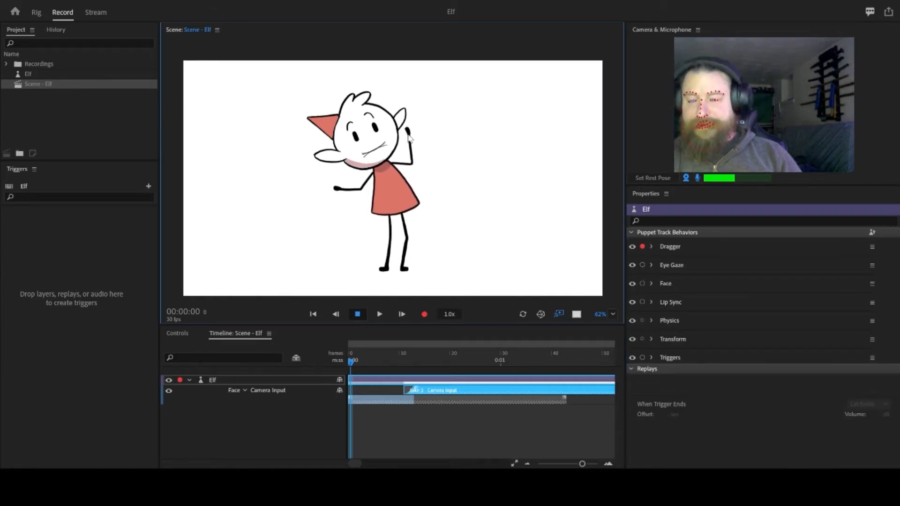
pyautogui.moveTo(359, 392); pyautogui.dragTo(470, 391)
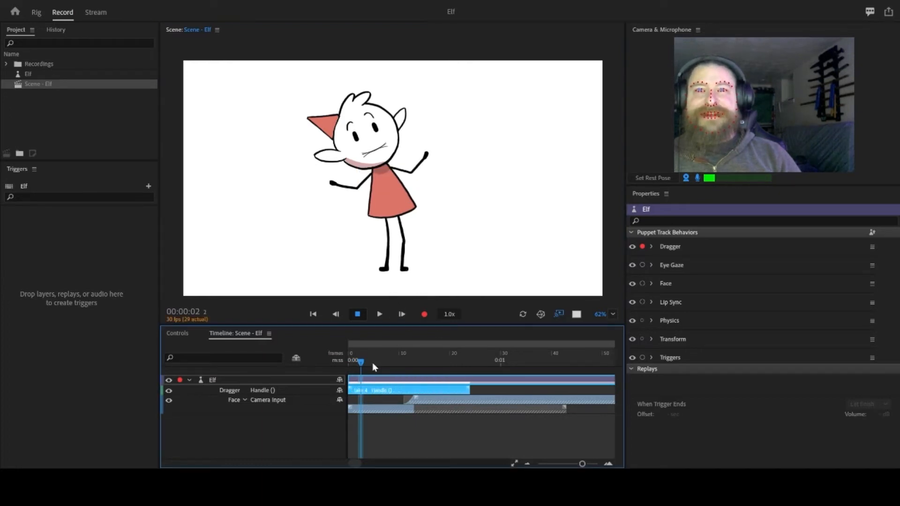
# Step: Record a second Dragger take at frame 19 with the same arm stretched outward and down, and extend its end to about frame 38
pyautogui.moveTo(373, 363); pyautogui.dragTo(447, 357)
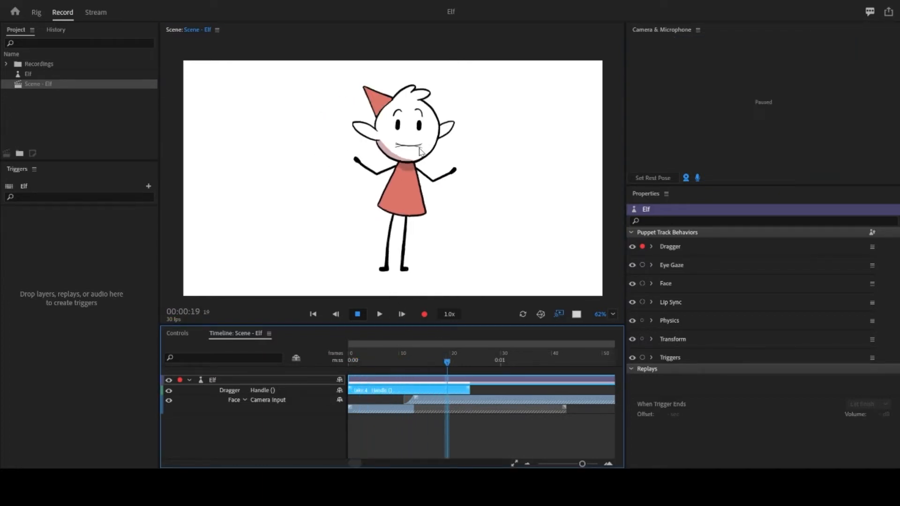
pyautogui.click(406, 169)
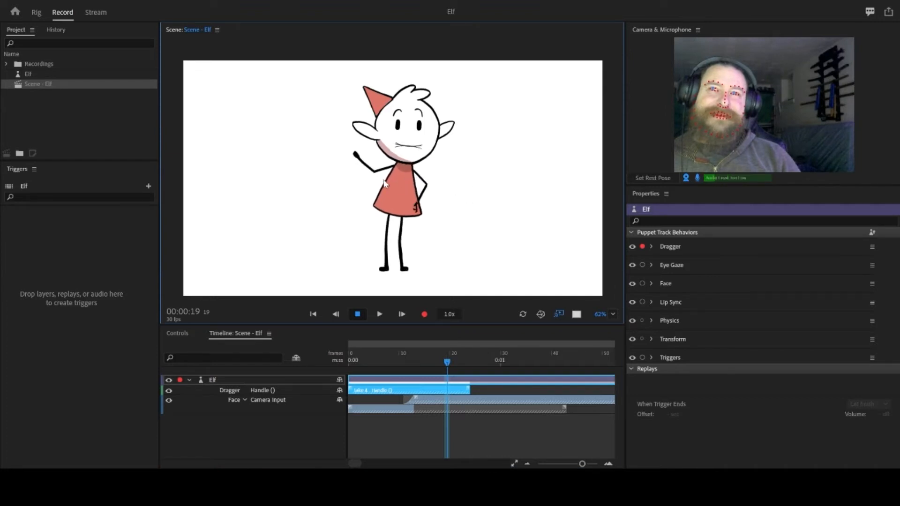
pyautogui.moveTo(399, 180); pyautogui.dragTo(459, 202)
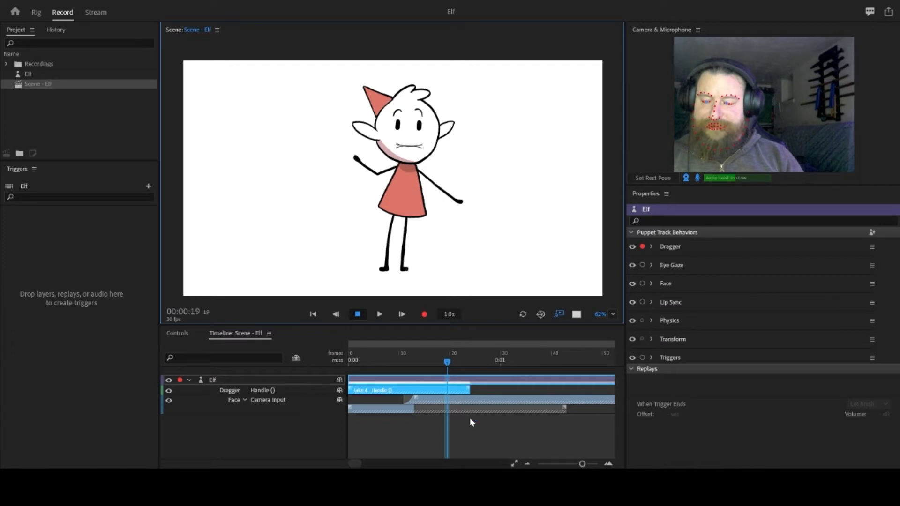
pyautogui.moveTo(470, 389); pyautogui.dragTo(546, 389)
pyautogui.moveTo(452, 361)
pyautogui.mouseDown()
pyautogui.moveTo(392, 362)
pyautogui.moveTo(447, 361)
pyautogui.mouseUp()
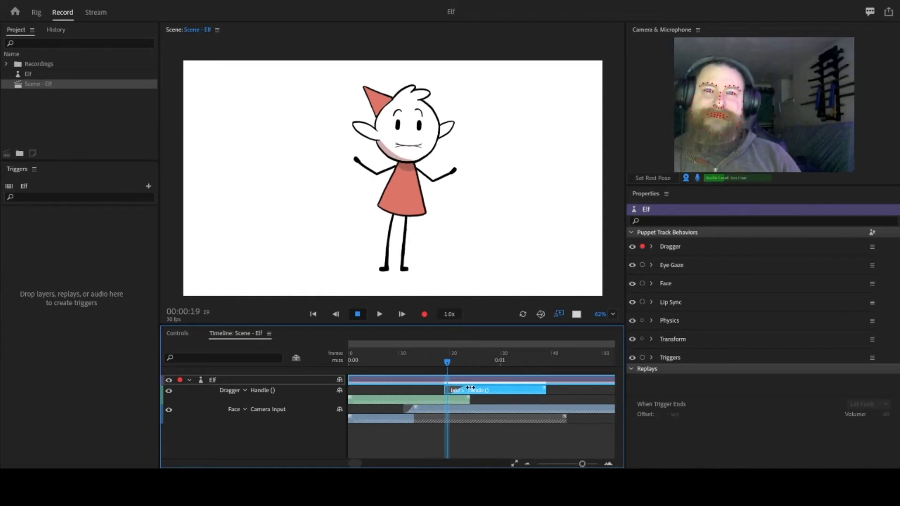
# Step: Extend the start of the take 5 Dragger clip back to about frame 11 and try different placements over the earlier take
pyautogui.moveTo(445, 389); pyautogui.dragTo(454, 362)
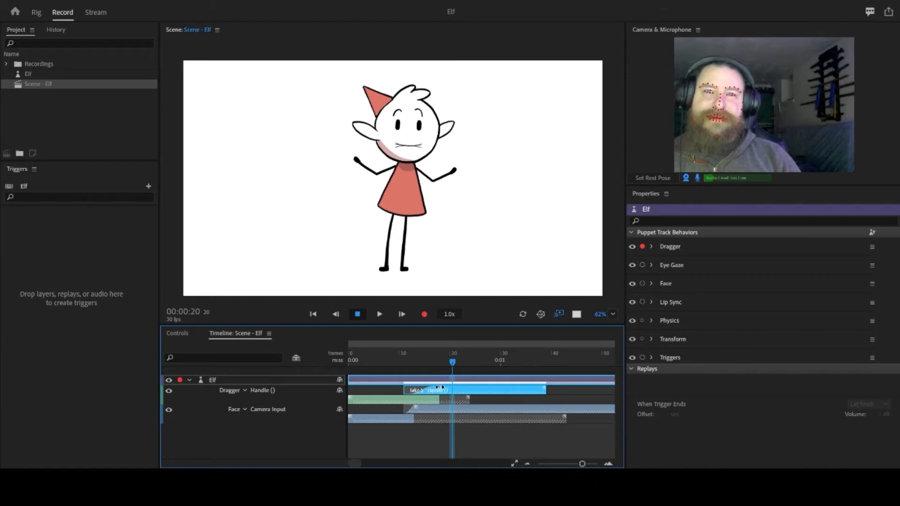
pyautogui.moveTo(427, 393); pyautogui.dragTo(441, 365)
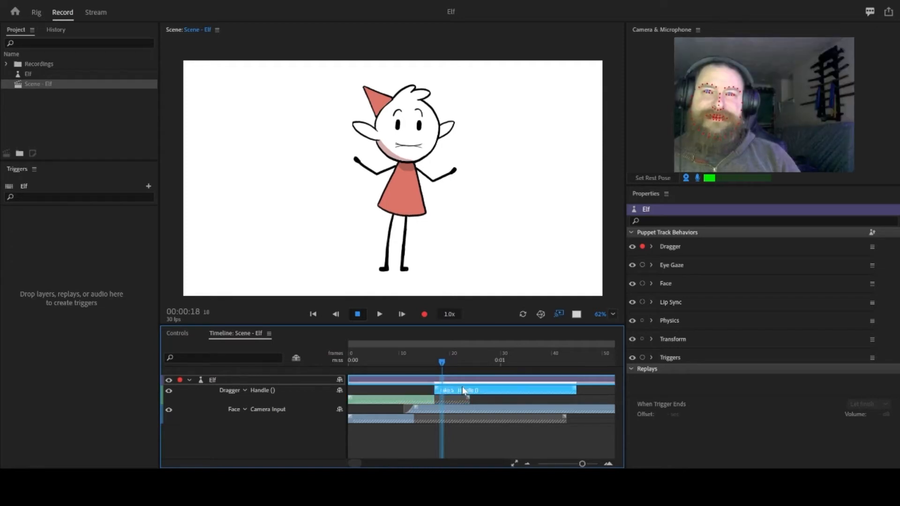
pyautogui.click(437, 401)
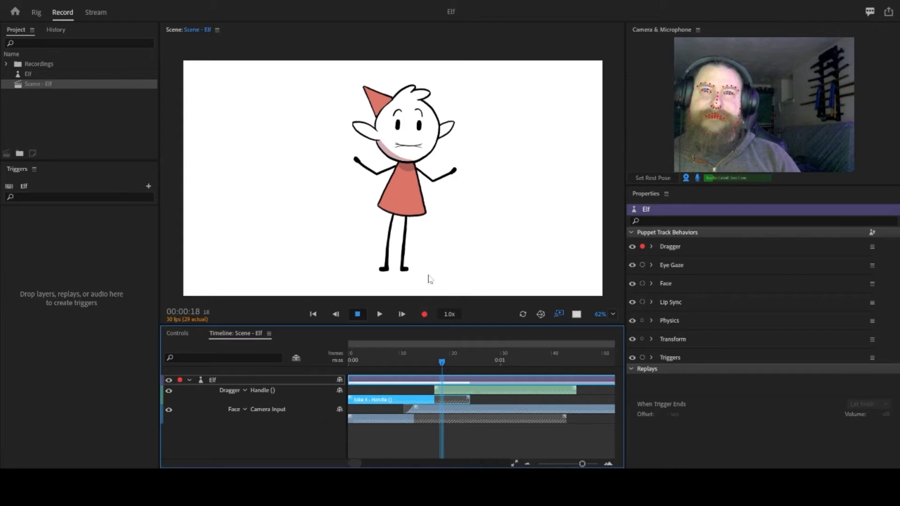
pyautogui.moveTo(452, 174); pyautogui.dragTo(429, 150)
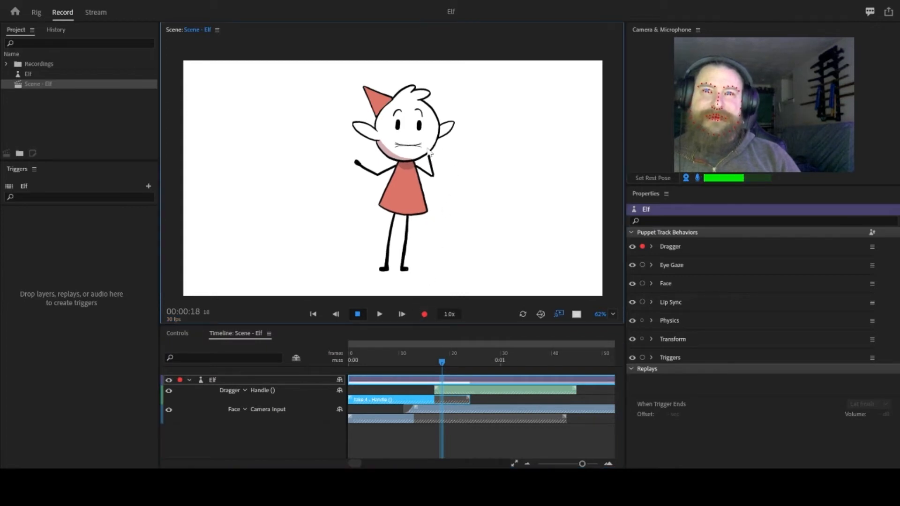
pyautogui.click(457, 390)
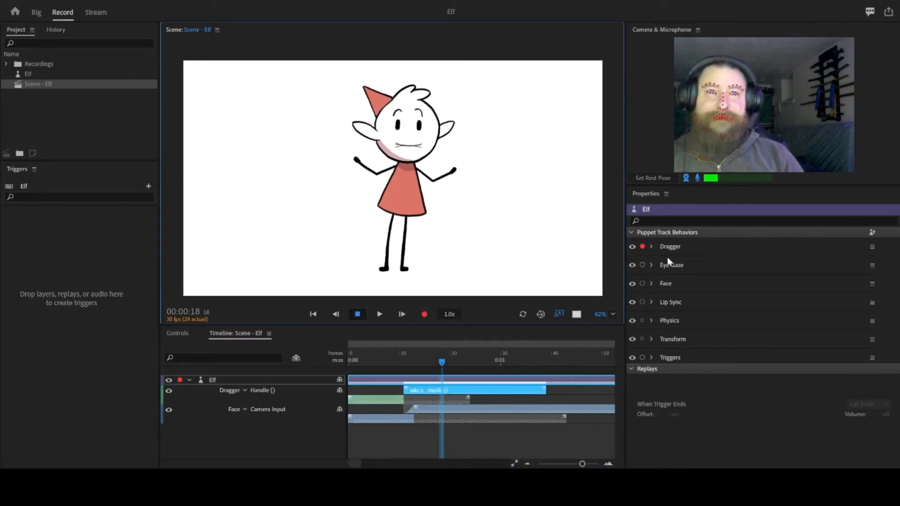
# Step: Disarm Dragger, take a scene snapshot at frame 5 and compare it with the elf's pose at frame 15
pyautogui.click(643, 247)
pyautogui.moveTo(412, 363); pyautogui.dragTo(362, 364)
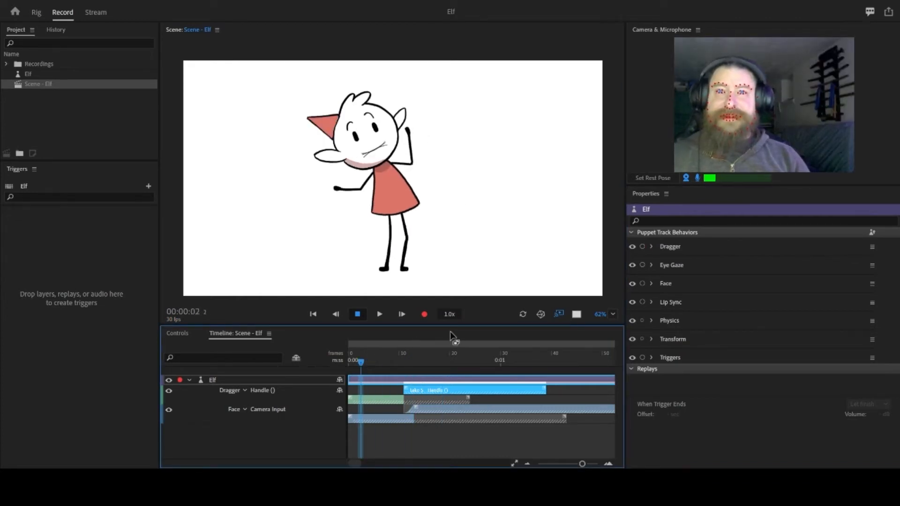
pyautogui.moveTo(384, 357)
pyautogui.mouseDown()
pyautogui.moveTo(432, 357)
pyautogui.moveTo(377, 357)
pyautogui.mouseUp()
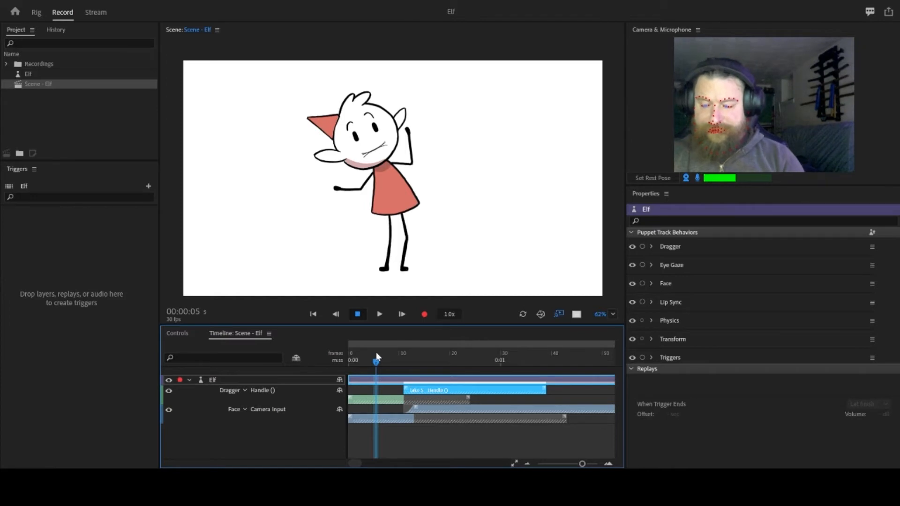
pyautogui.hotkey('shift', 'F5')
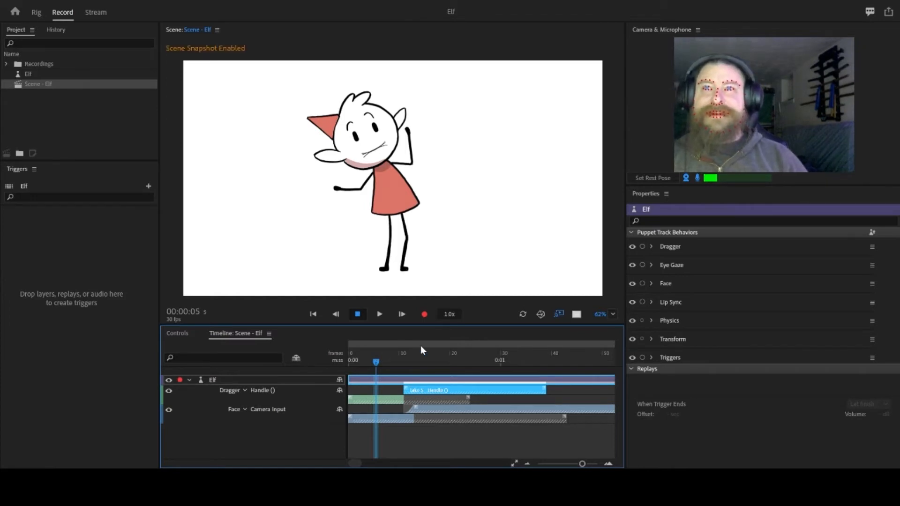
pyautogui.moveTo(372, 369); pyautogui.dragTo(428, 363)
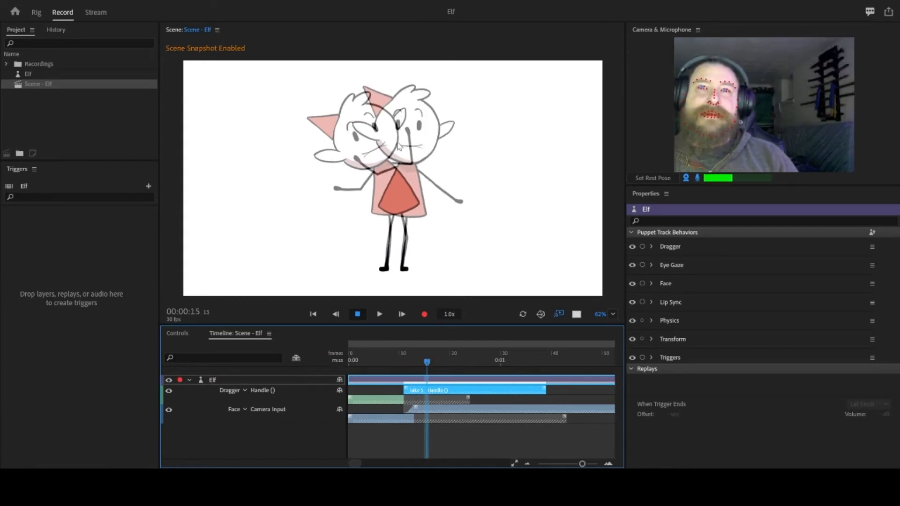
# Step: Arm Dragger at frame 15 and record a short raised pose for the elf's right-side hand
pyautogui.click(642, 247)
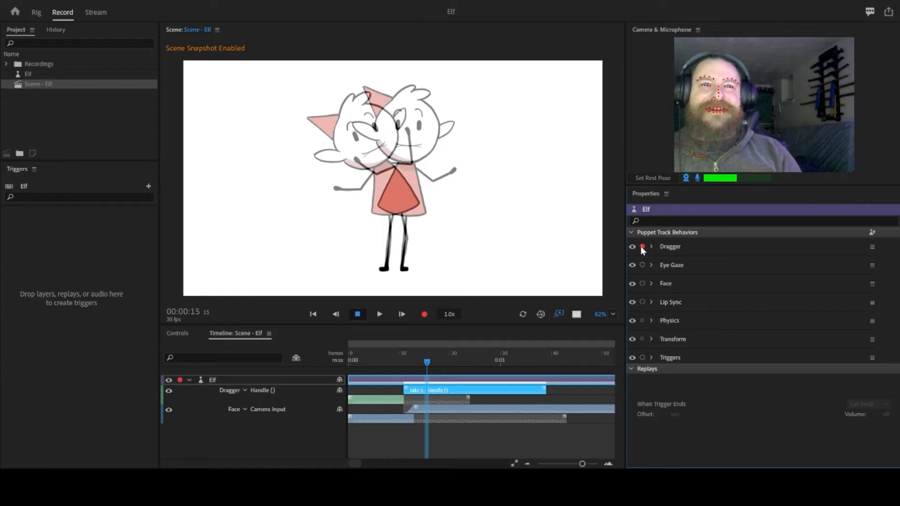
pyautogui.moveTo(423, 366)
pyautogui.mouseDown()
pyautogui.moveTo(339, 365)
pyautogui.moveTo(436, 366)
pyautogui.moveTo(427, 370)
pyautogui.mouseUp()
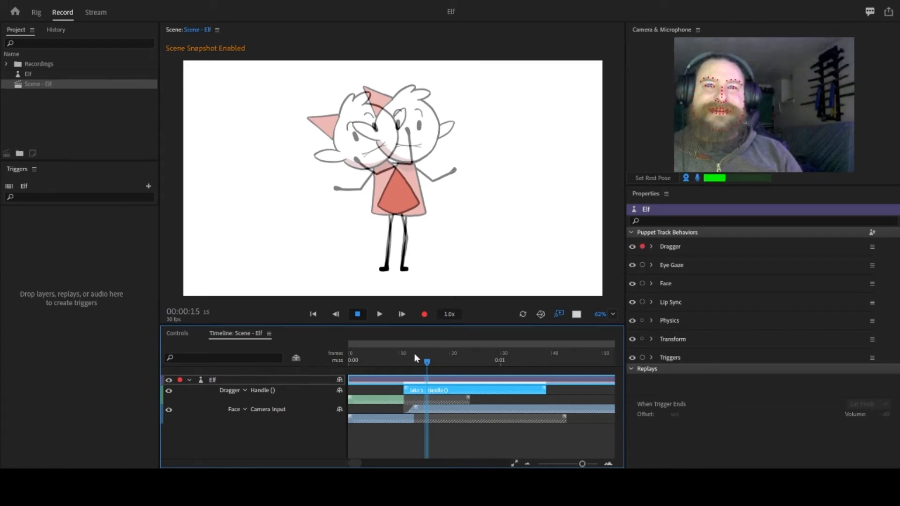
pyautogui.moveTo(427, 362)
pyautogui.mouseDown()
pyautogui.moveTo(448, 362)
pyautogui.moveTo(412, 362)
pyautogui.moveTo(458, 361)
pyautogui.moveTo(372, 365)
pyautogui.moveTo(422, 365)
pyautogui.mouseUp()
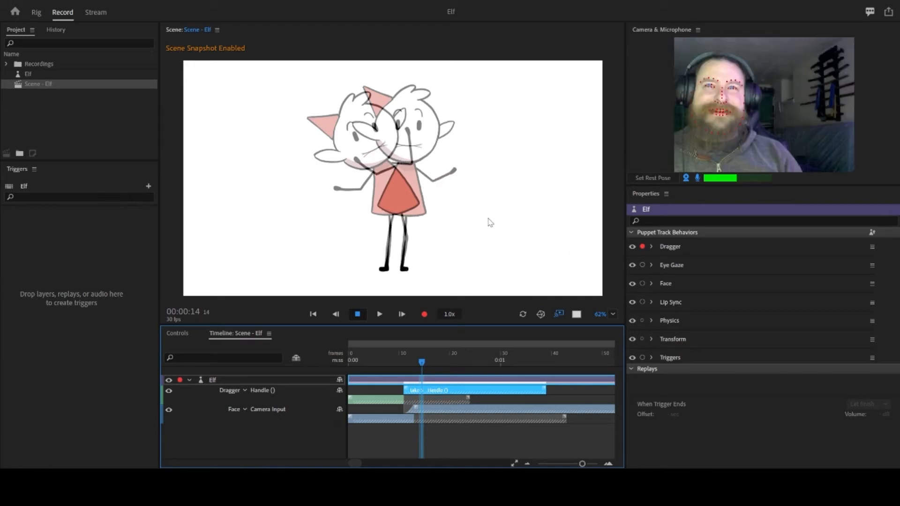
pyautogui.click(642, 246)
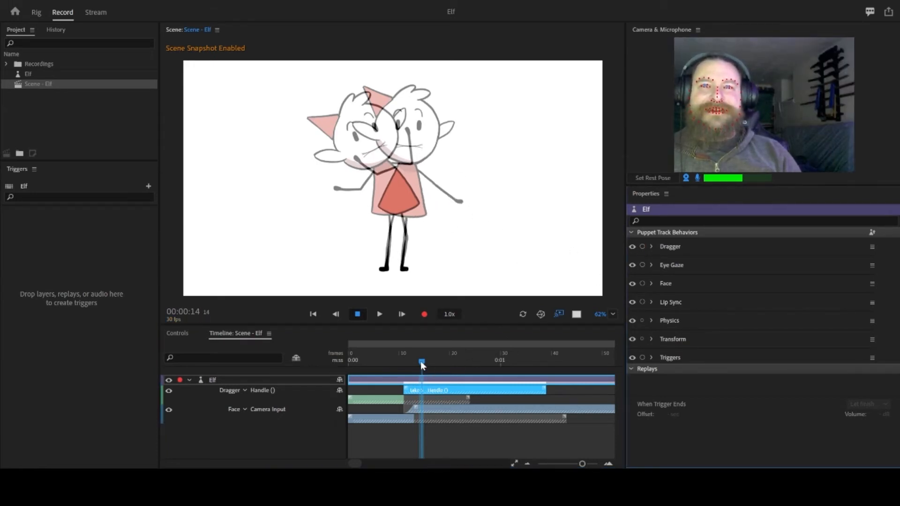
pyautogui.moveTo(422, 363)
pyautogui.mouseDown()
pyautogui.moveTo(353, 365)
pyautogui.moveTo(467, 362)
pyautogui.moveTo(383, 365)
pyautogui.moveTo(427, 364)
pyautogui.mouseUp()
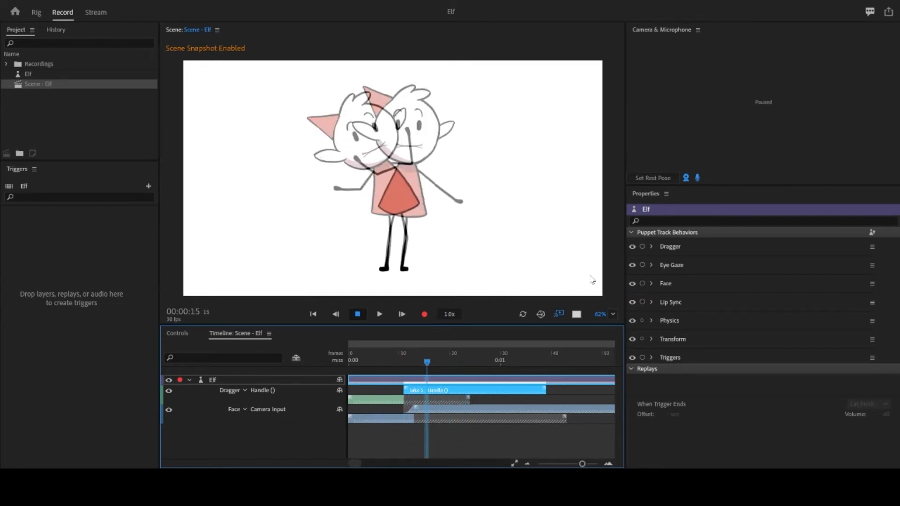
pyautogui.click(643, 247)
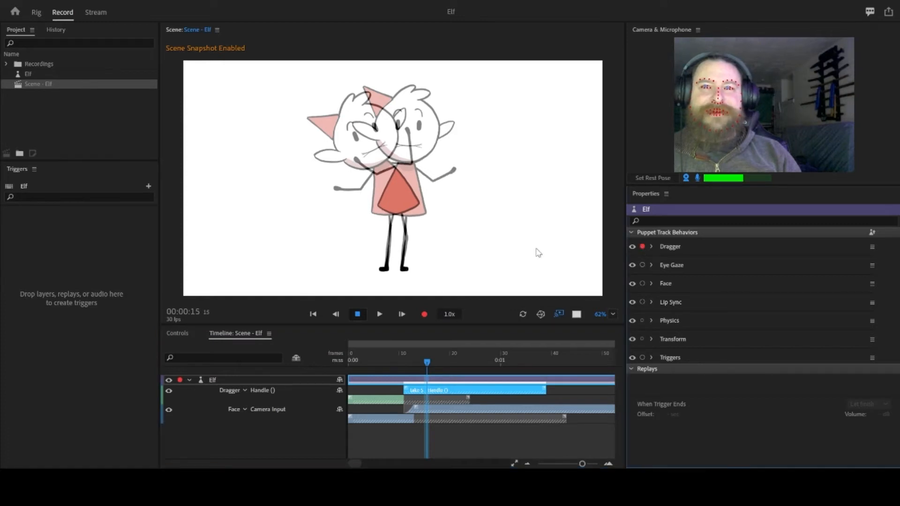
pyautogui.moveTo(454, 176); pyautogui.dragTo(462, 159)
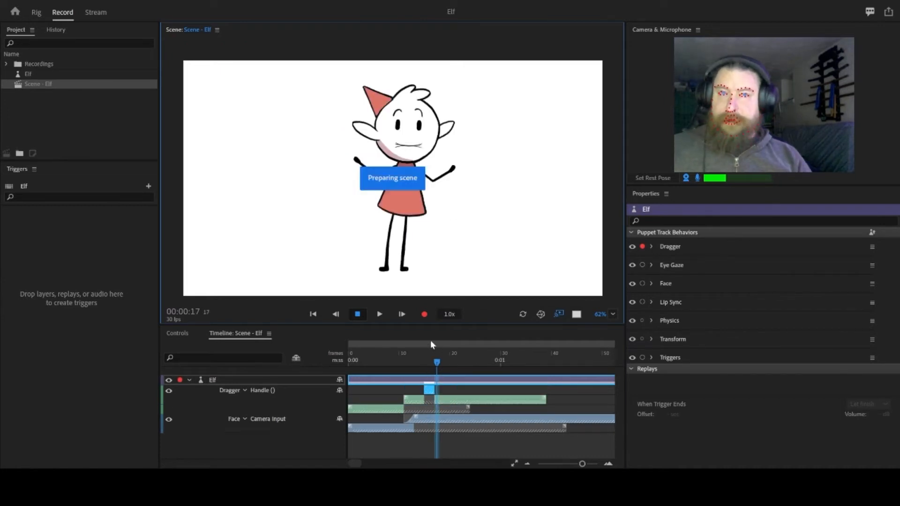
# Step: Enlarge the timeline area, stretch the take 6 clip across about frames 13 to 23, and shift take 5 to start at about frame 18
pyautogui.moveTo(445, 403); pyautogui.dragTo(404, 390)
pyautogui.scroll(1, 413, 406)
pyautogui.scroll(1, 413, 406)
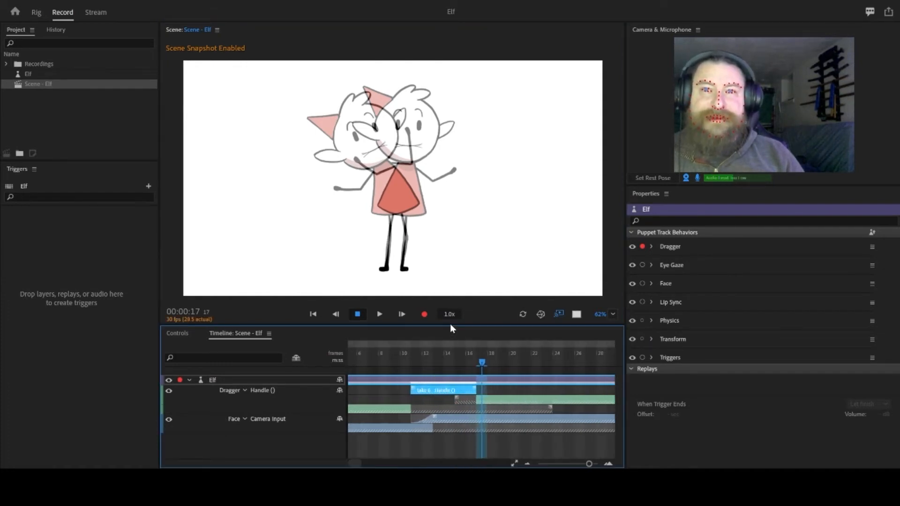
pyautogui.moveTo(452, 326)
pyautogui.mouseDown()
pyautogui.moveTo(451, 313)
pyautogui.moveTo(453, 322)
pyautogui.mouseUp()
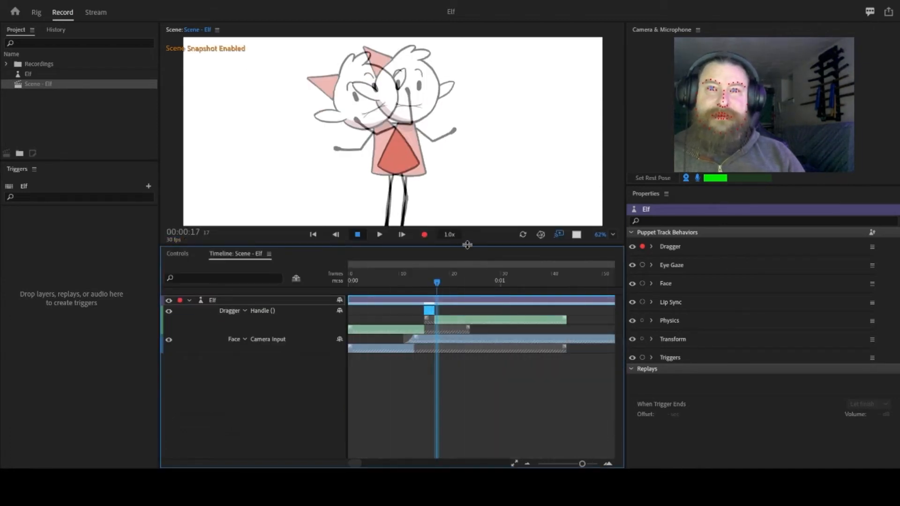
pyautogui.moveTo(466, 246)
pyautogui.mouseDown()
pyautogui.moveTo(466, 256)
pyautogui.moveTo(466, 241)
pyautogui.mouseUp()
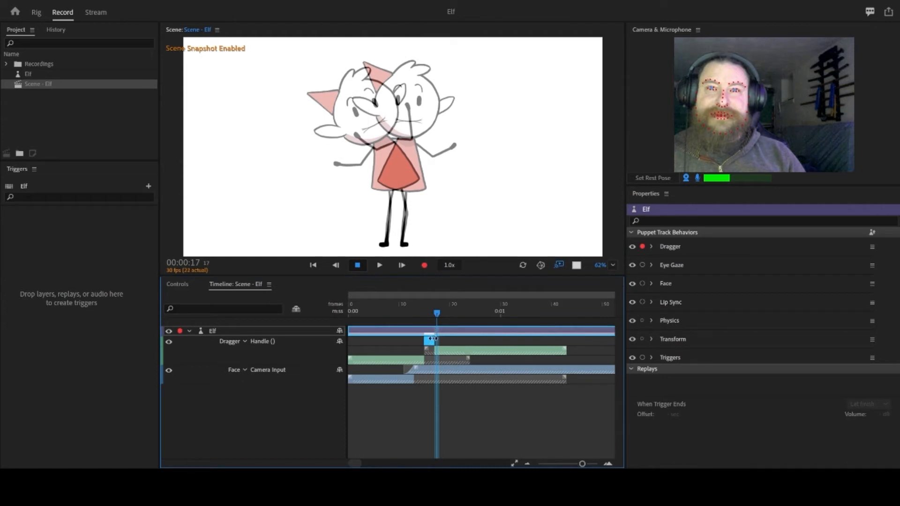
pyautogui.moveTo(433, 345); pyautogui.dragTo(414, 342)
pyautogui.click(449, 350)
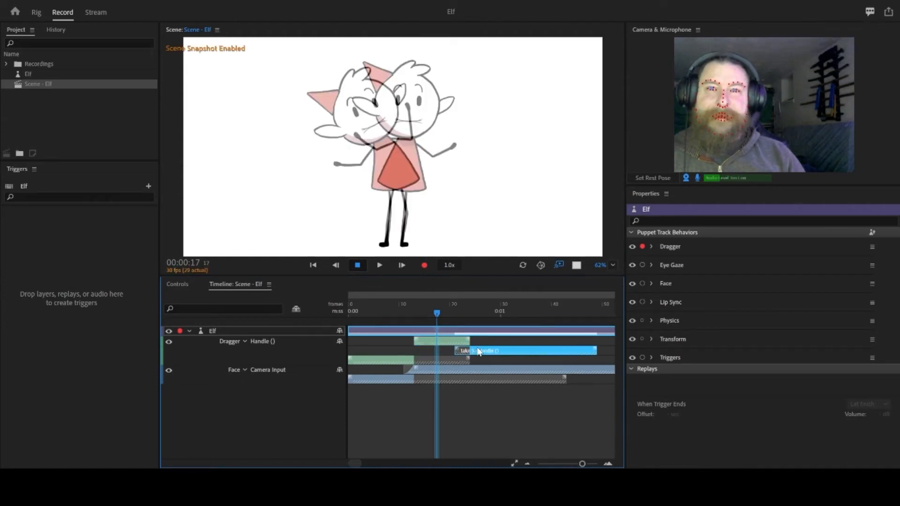
pyautogui.click(391, 362)
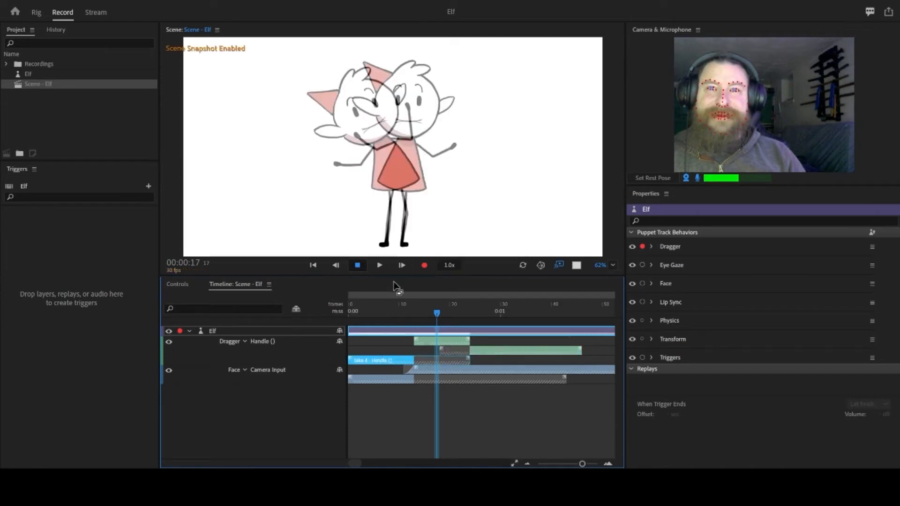
# Step: Add blend-in and blend-out ramps to the take 6 clip that meet at about frame 18
pyautogui.moveTo(436, 313)
pyautogui.mouseDown()
pyautogui.moveTo(361, 316)
pyautogui.moveTo(433, 313)
pyautogui.mouseUp()
pyautogui.click(428, 344)
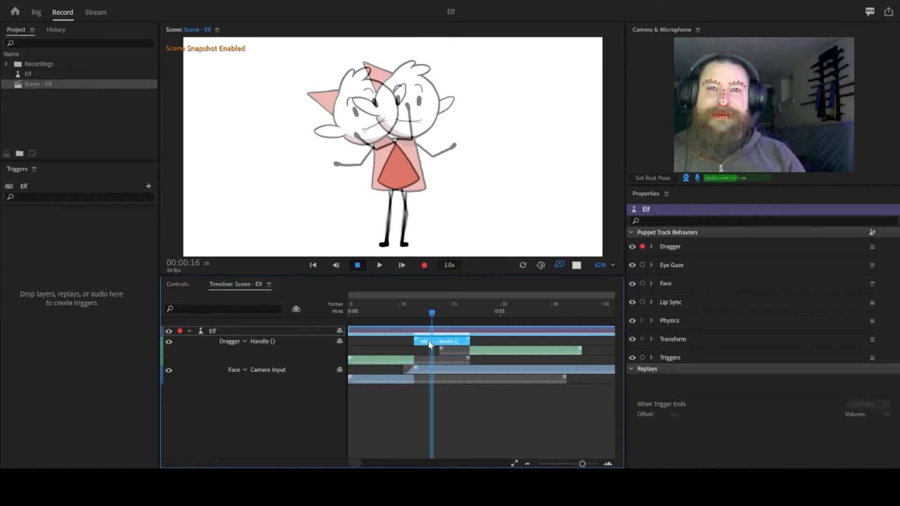
pyautogui.moveTo(416, 343); pyautogui.dragTo(445, 337)
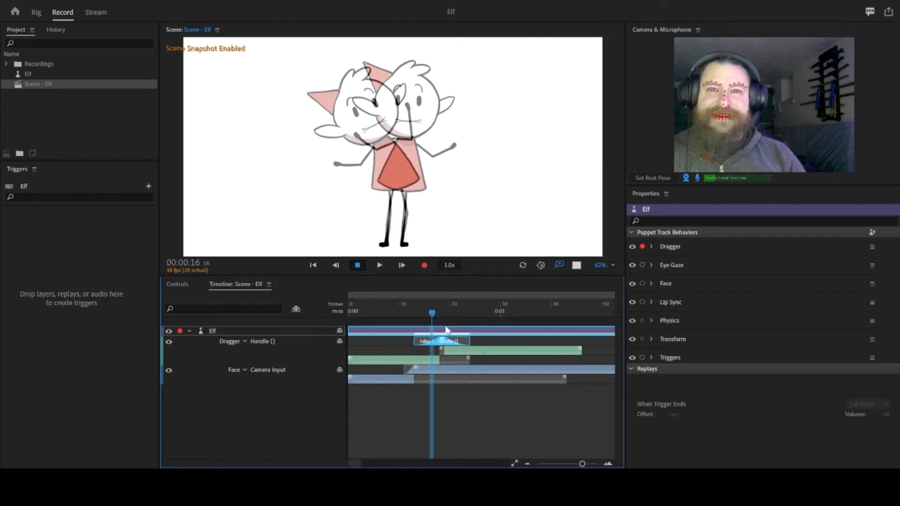
# Step: Turn off the scene snapshot and preview the blended arm movement from frame 5
pyautogui.moveTo(432, 314); pyautogui.dragTo(376, 314)
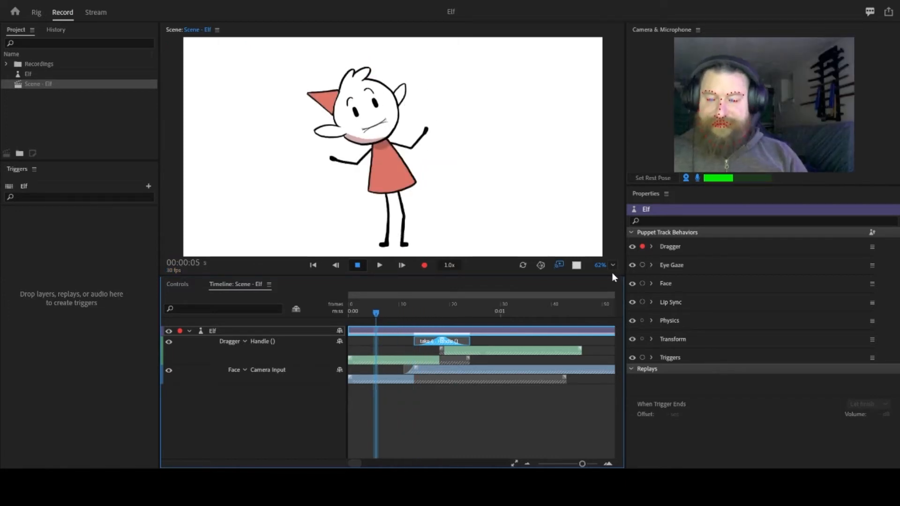
pyautogui.press('space')
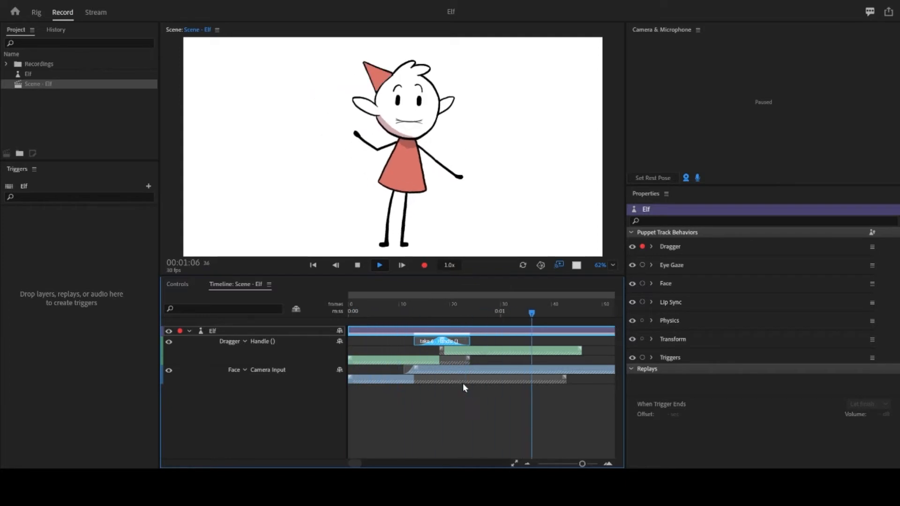
pyautogui.click(370, 321)
pyautogui.moveTo(369, 322); pyautogui.dragTo(452, 335)
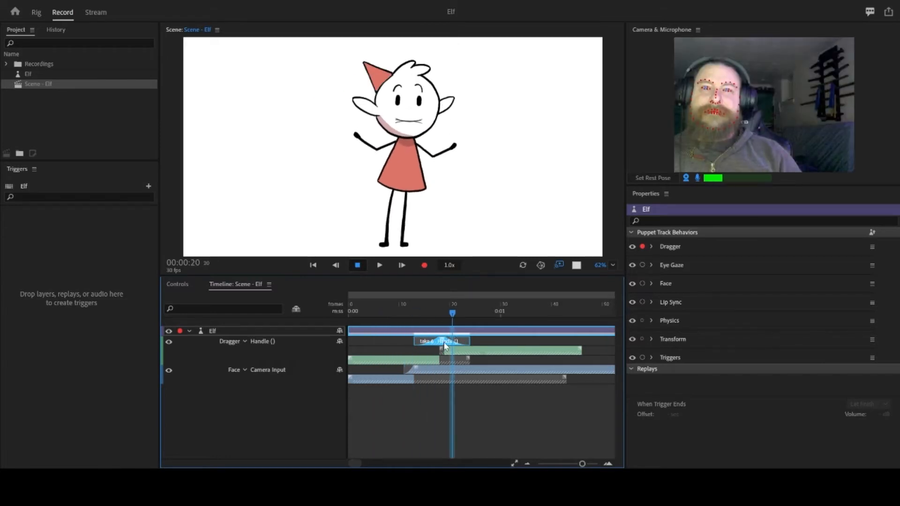
# Step: Shift the take 5 and take 6 clips earlier together so that take 5 starts at about frame 12
pyautogui.click(464, 350)
pyautogui.moveTo(453, 348); pyautogui.dragTo(427, 349)
pyautogui.click(371, 312)
pyautogui.moveTo(372, 313); pyautogui.dragTo(417, 314)
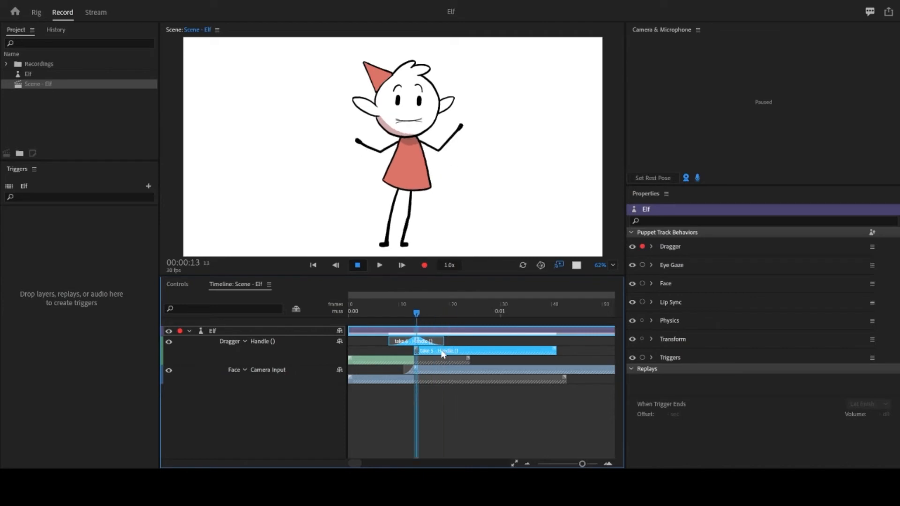
pyautogui.moveTo(430, 355); pyautogui.dragTo(419, 355)
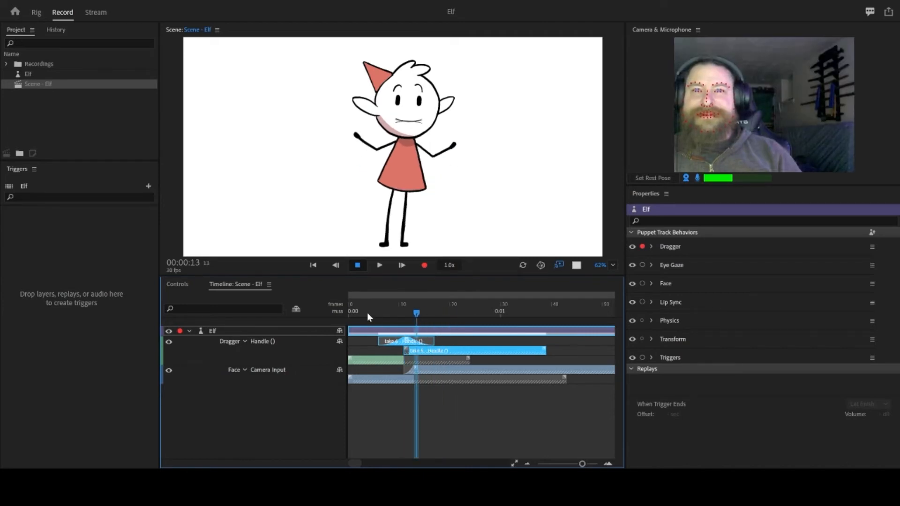
pyautogui.moveTo(418, 313); pyautogui.dragTo(447, 313)
pyautogui.moveTo(437, 354); pyautogui.dragTo(445, 353)
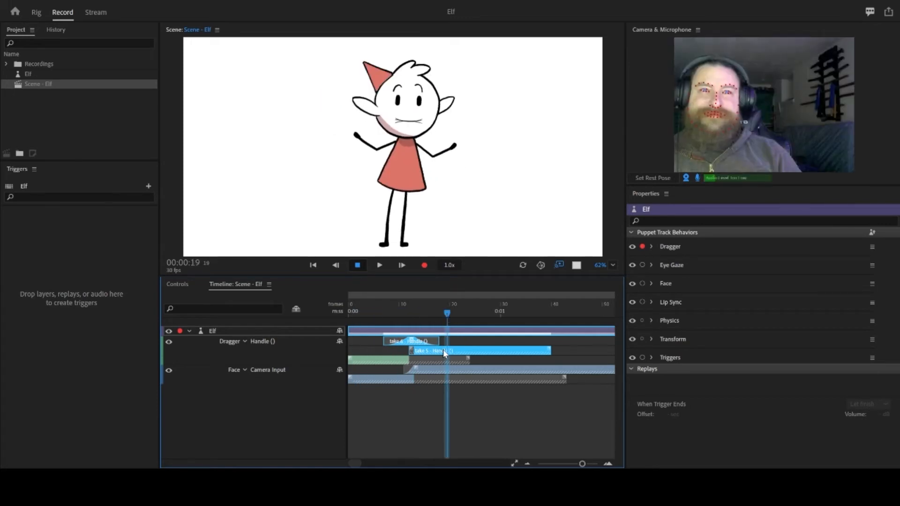
# Step: Disarm Dragger, arm Eye Gaze for Keyboard Input only, and return the playhead to frame 0
pyautogui.click(642, 247)
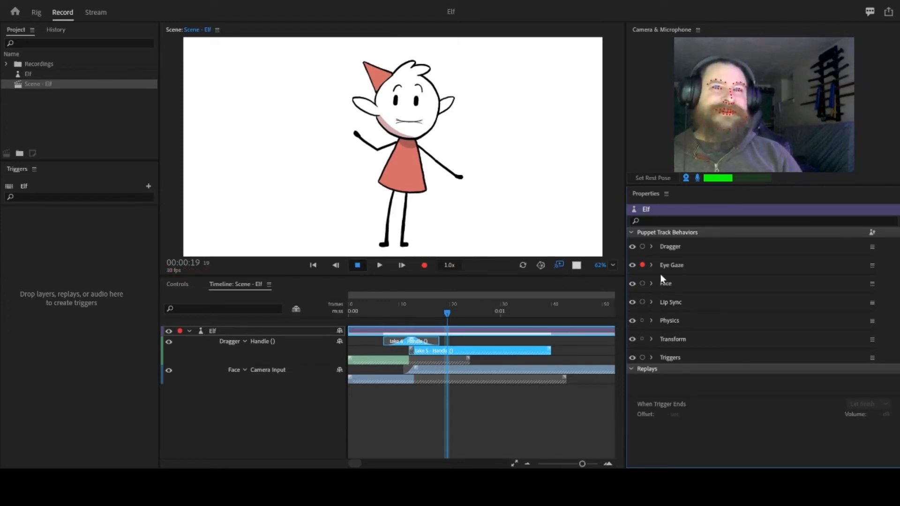
pyautogui.click(650, 265)
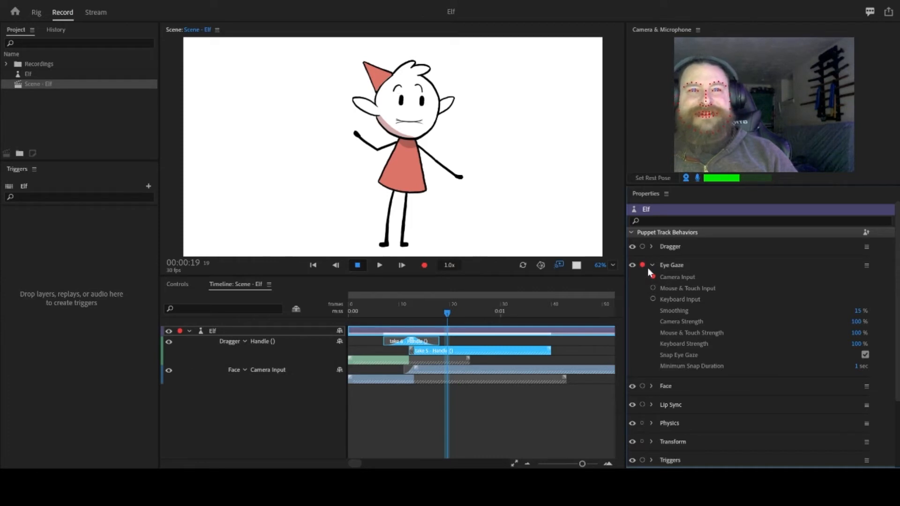
pyautogui.click(651, 265)
pyautogui.click(652, 266)
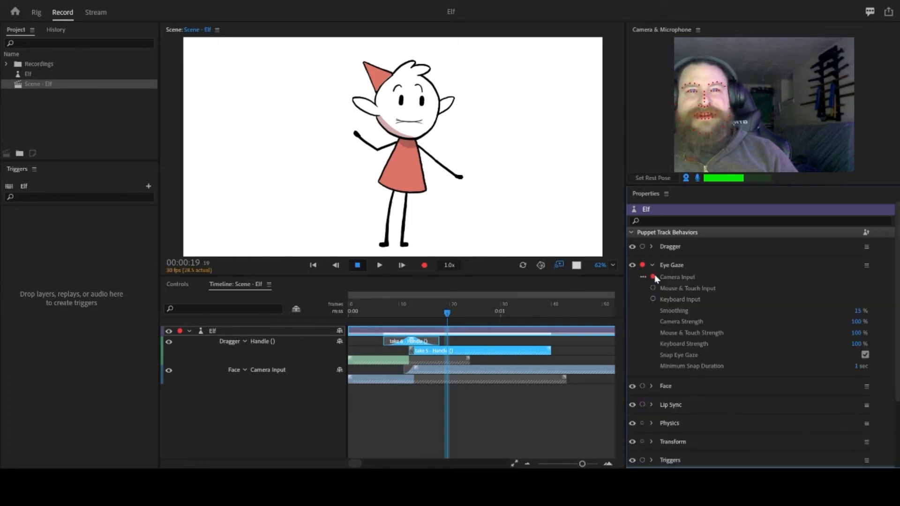
pyautogui.click(653, 277)
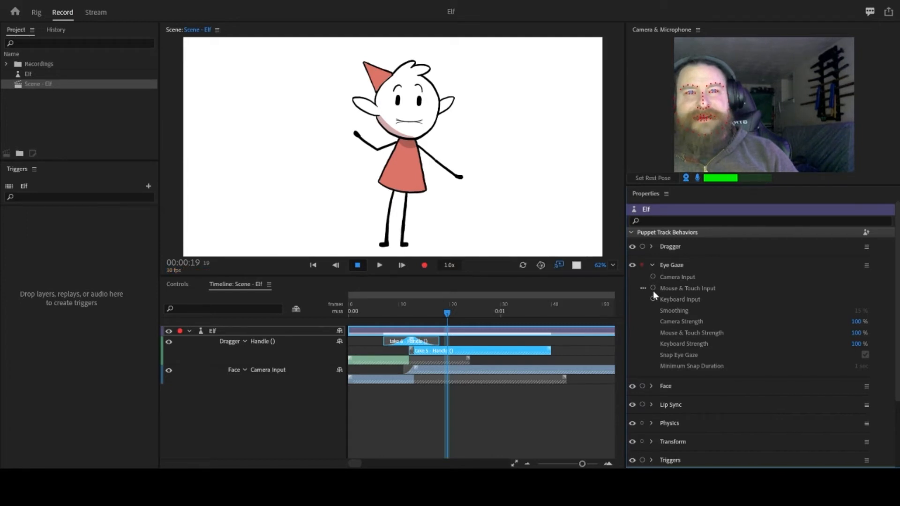
pyautogui.click(653, 299)
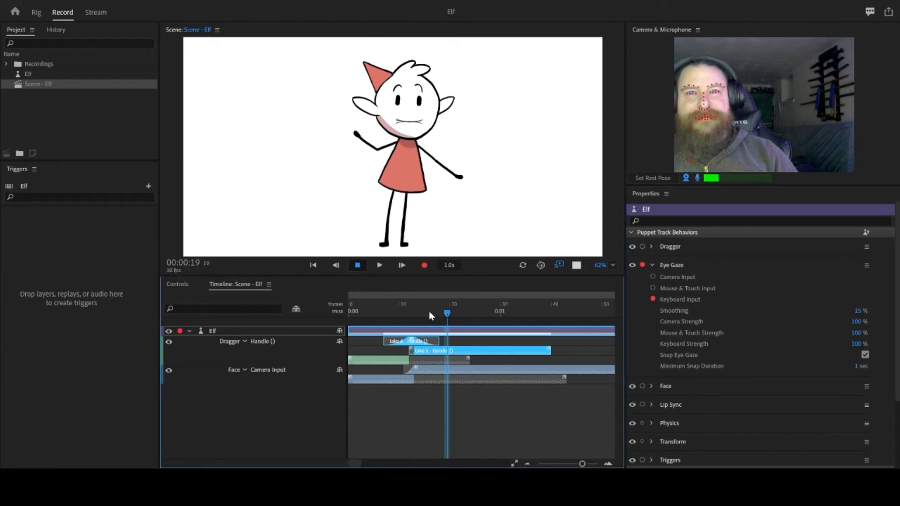
pyautogui.click(352, 311)
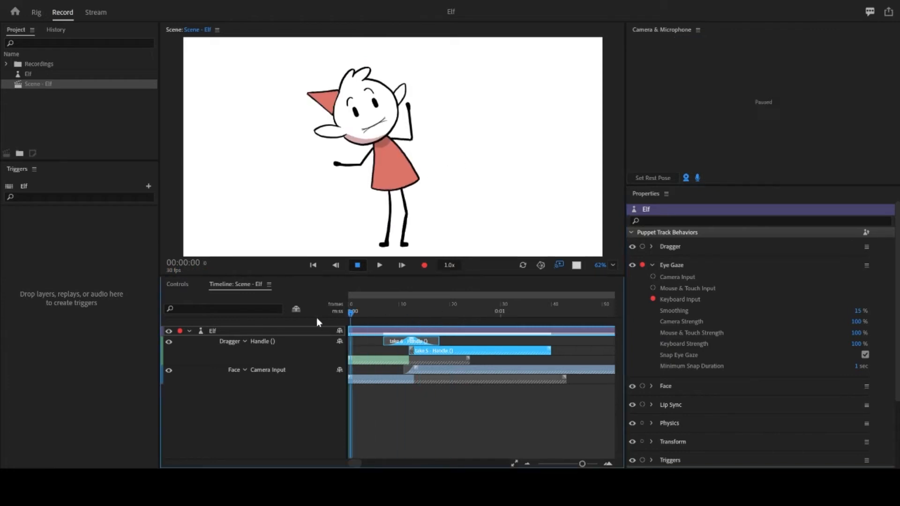
# Step: Record a keyboard-controlled Eye Gaze take for Elf from frame 0 and delete the audio clip captured with it
pyautogui.click(423, 266)
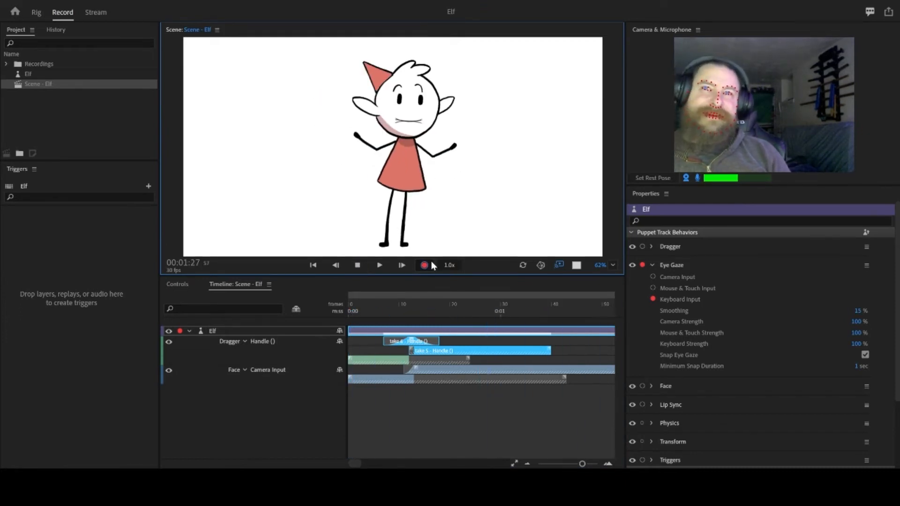
pyautogui.click(357, 265)
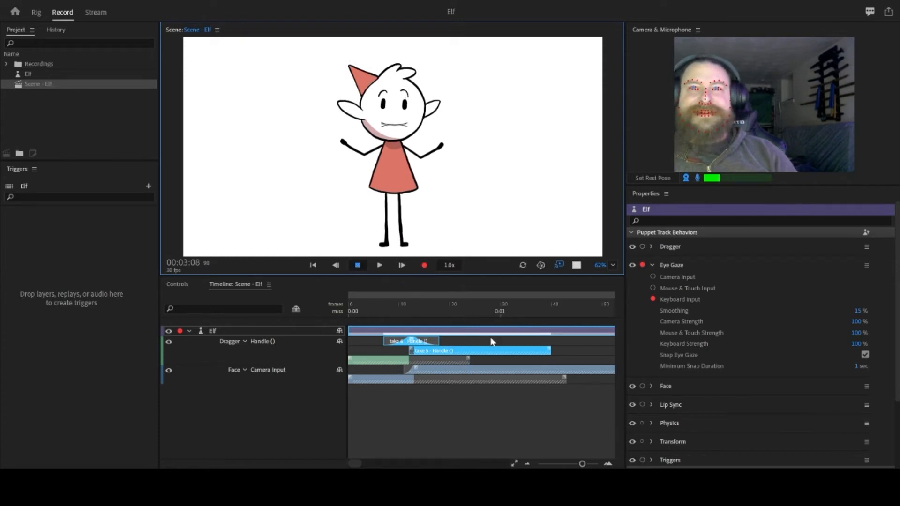
pyautogui.scroll(-1, 458, 368)
pyautogui.click(455, 343)
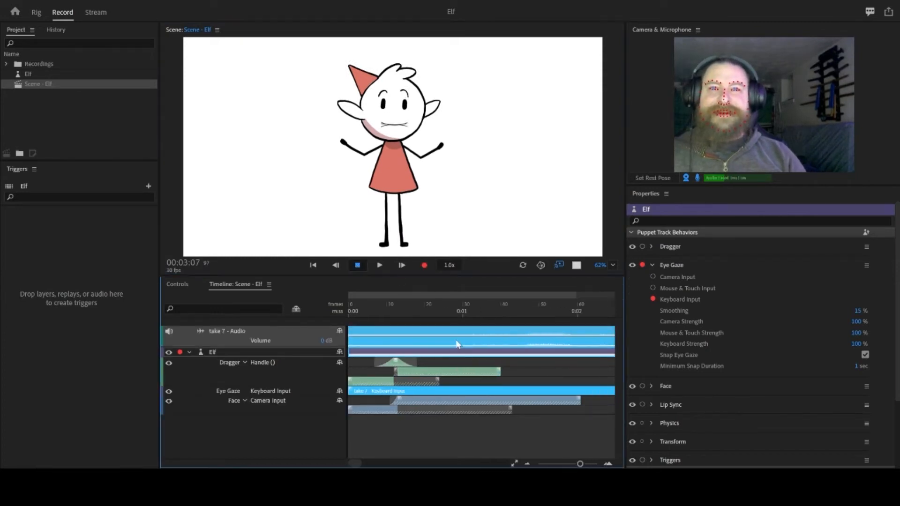
pyautogui.press('Delete')
# Step: Trim the take 7 Keyboard Input clip so it ends together with the Face clip at about frame 60
pyautogui.click(469, 370)
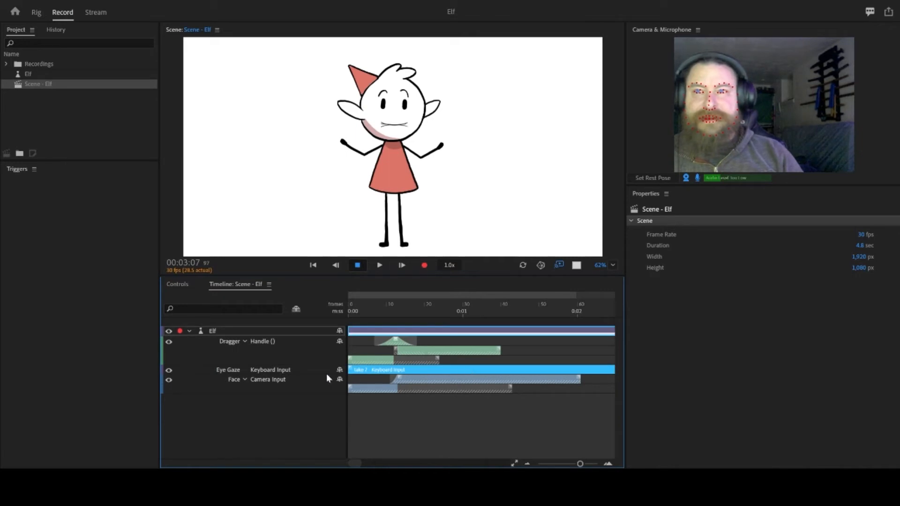
pyautogui.moveTo(354, 312); pyautogui.dragTo(458, 370)
pyautogui.scroll(-3, 486, 395)
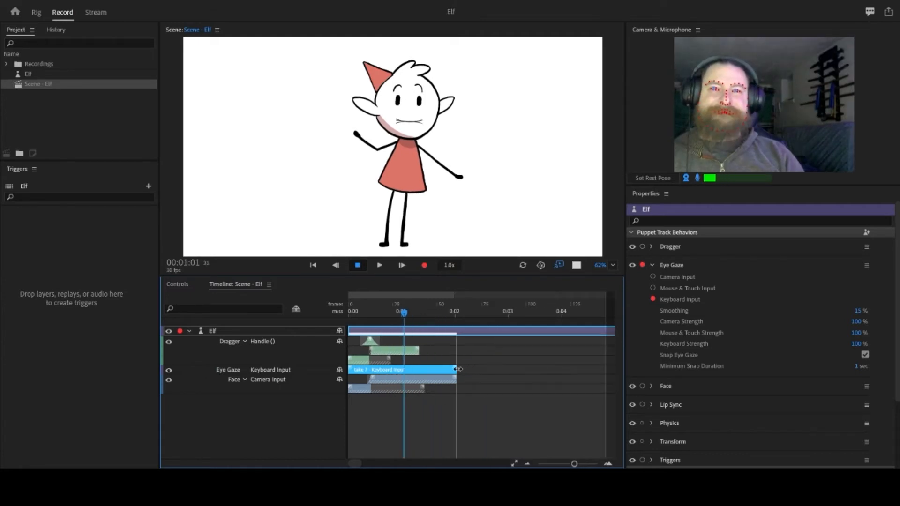
# Step: Scrub back to frame 17 to review the recorded eye gaze
pyautogui.scroll(5, 366, 380)
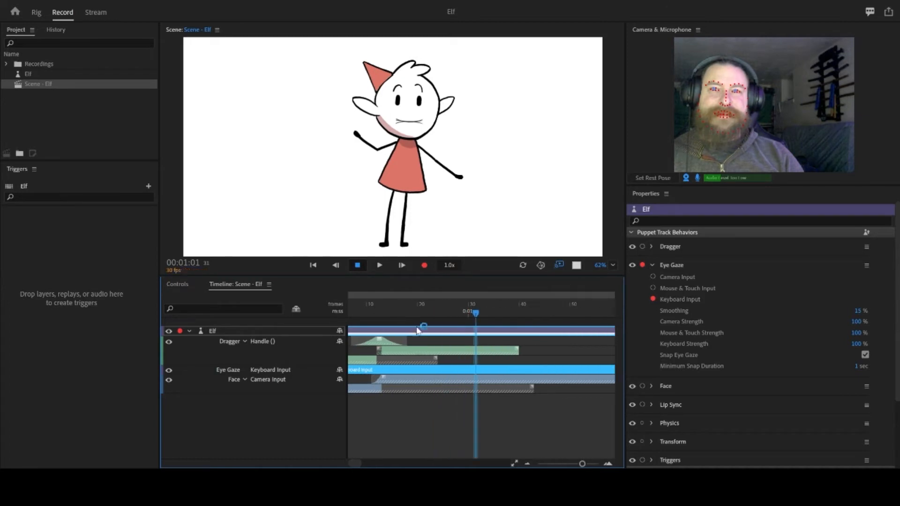
pyautogui.click(432, 314)
pyautogui.moveTo(431, 313)
pyautogui.mouseDown()
pyautogui.moveTo(337, 313)
pyautogui.moveTo(538, 315)
pyautogui.moveTo(422, 321)
pyautogui.moveTo(440, 316)
pyautogui.mouseUp()
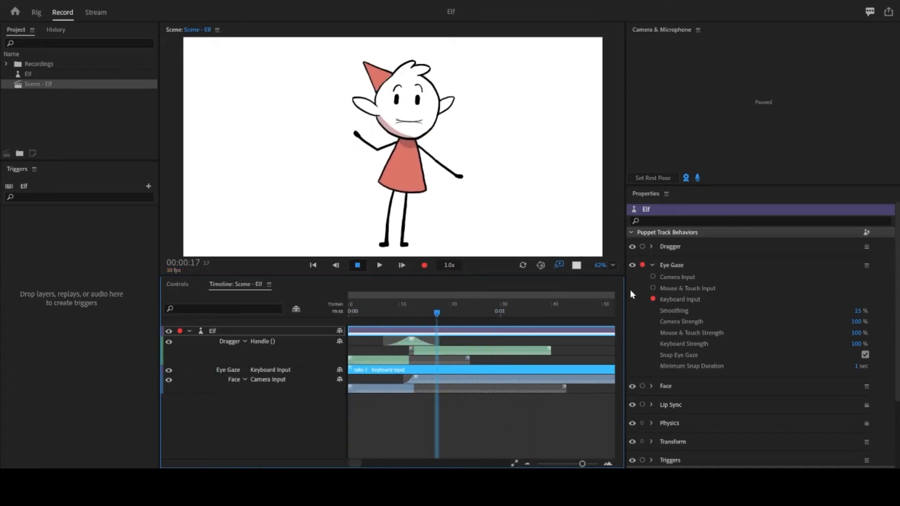
# Step: Arm Eye Gaze for Mouse & Touch Input instead of Keyboard Input and try steering Elf's gaze in the scene
pyautogui.click(653, 288)
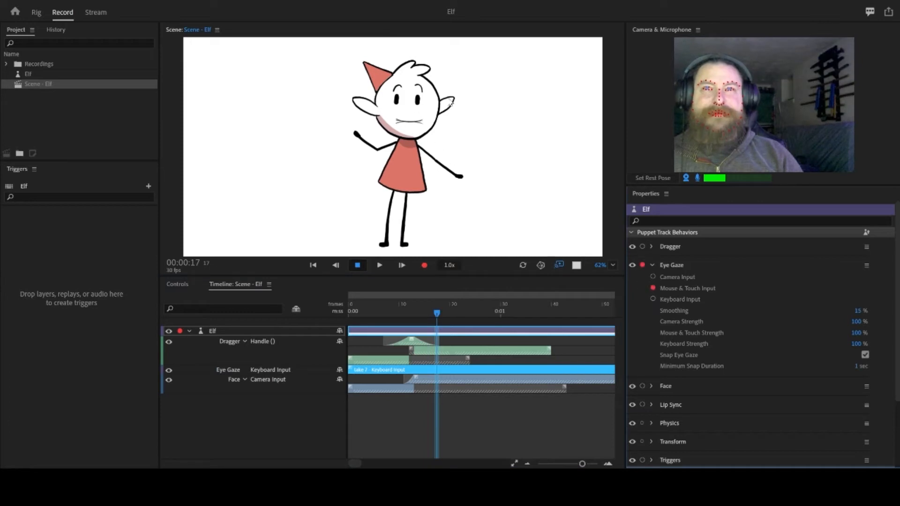
pyautogui.moveTo(431, 101); pyautogui.dragTo(473, 105)
pyautogui.moveTo(379, 103); pyautogui.dragTo(323, 126)
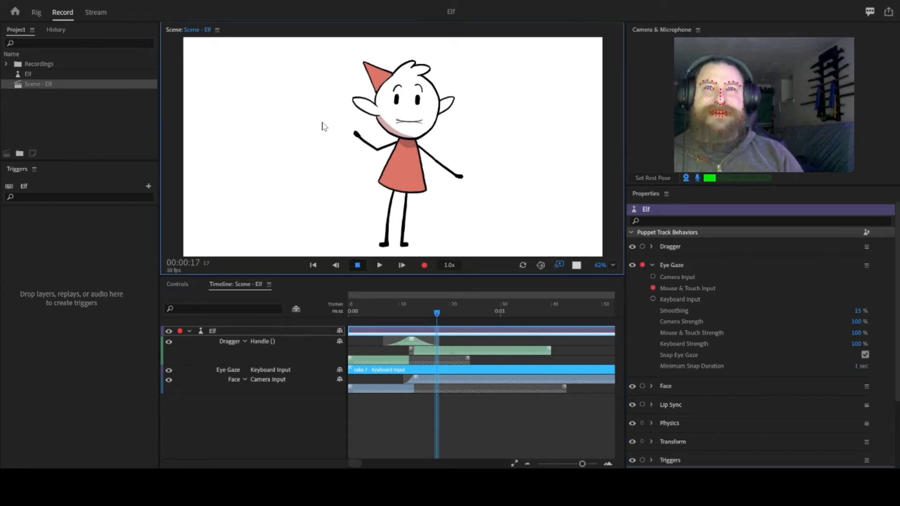
pyautogui.moveTo(406, 71); pyautogui.dragTo(467, 82)
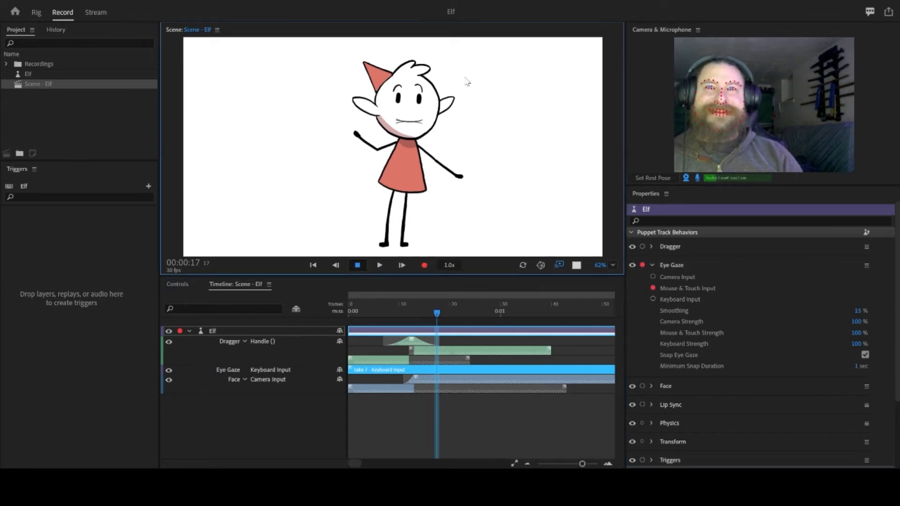
pyautogui.moveTo(384, 177); pyautogui.dragTo(313, 161)
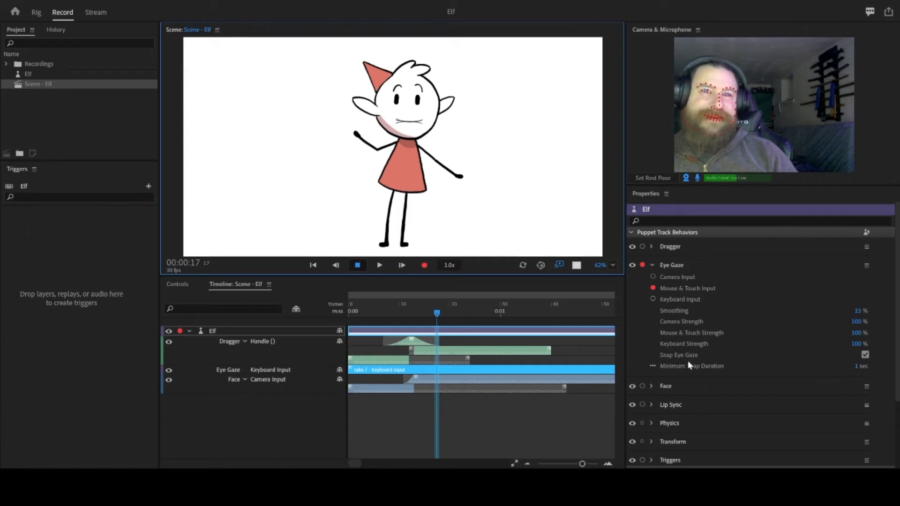
# Step: Disarm Eye Gaze, arm only Lip Sync, and return the playhead to frame 0
pyautogui.click(652, 266)
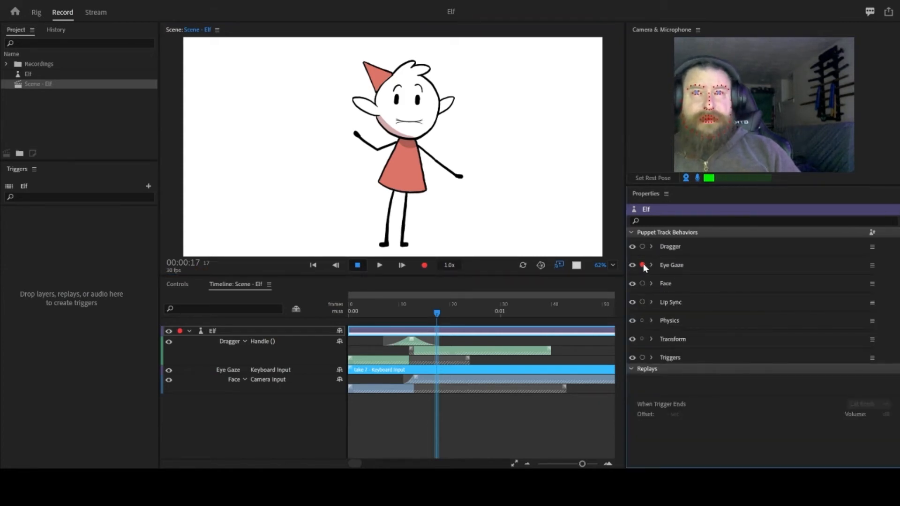
pyautogui.click(642, 302)
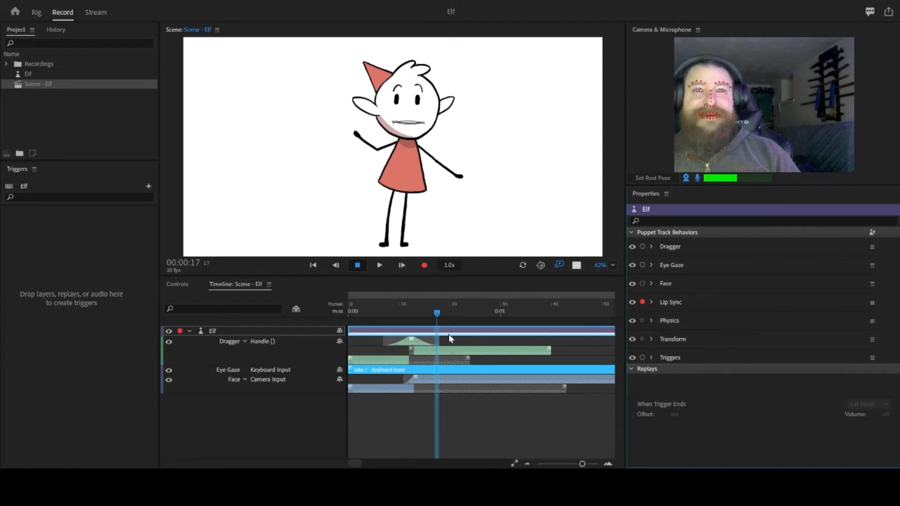
pyautogui.moveTo(422, 311); pyautogui.dragTo(331, 324)
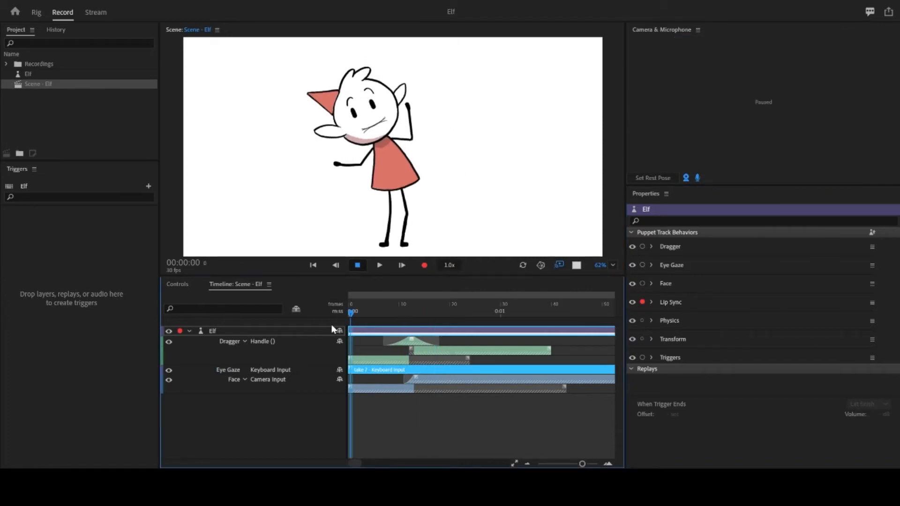
pyautogui.click(694, 178)
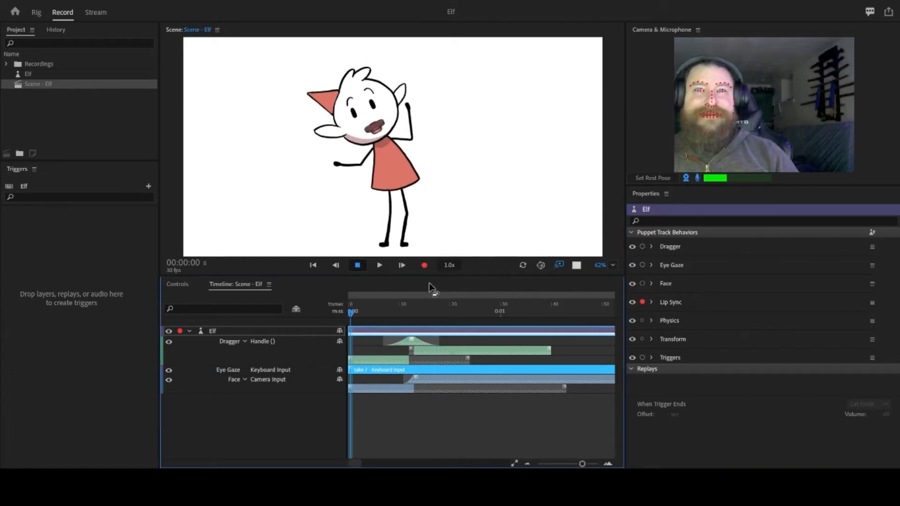
# Step: Record a spoken Lip Sync take with audio for Elf from frame 0
pyautogui.click(428, 267)
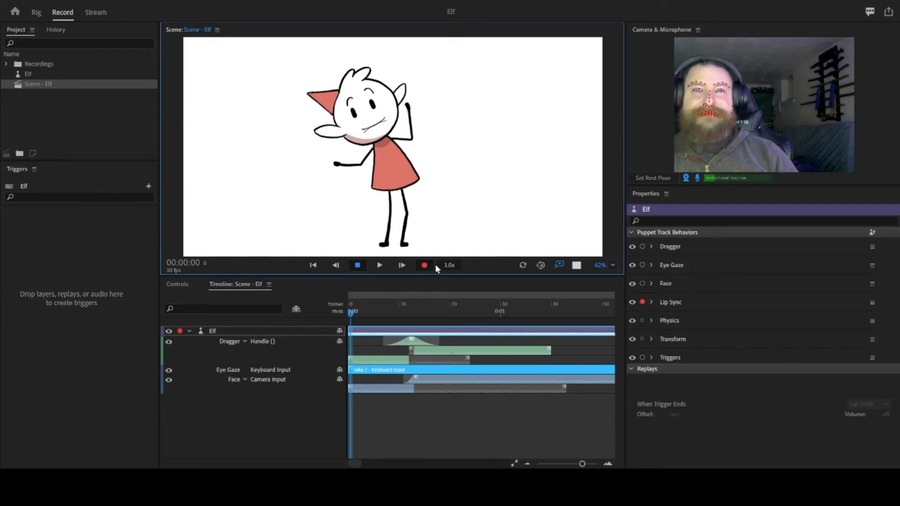
pyautogui.click(435, 265)
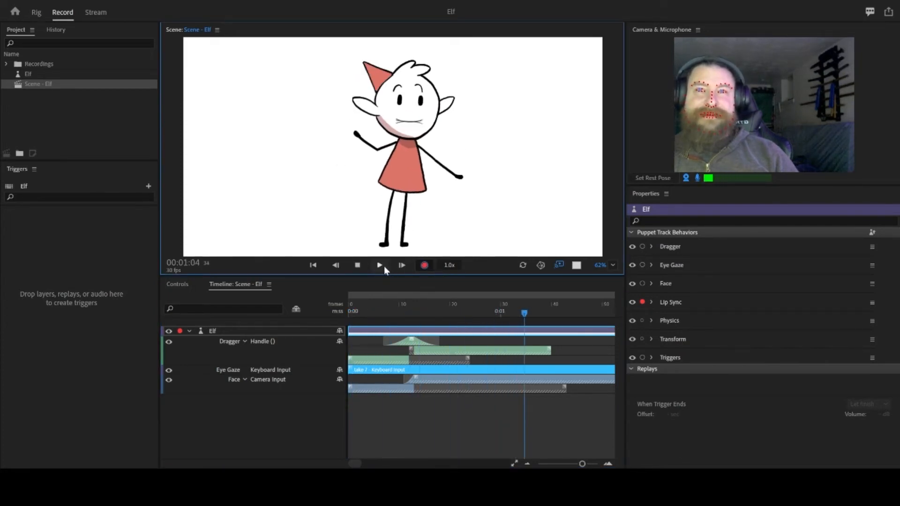
pyautogui.click(424, 265)
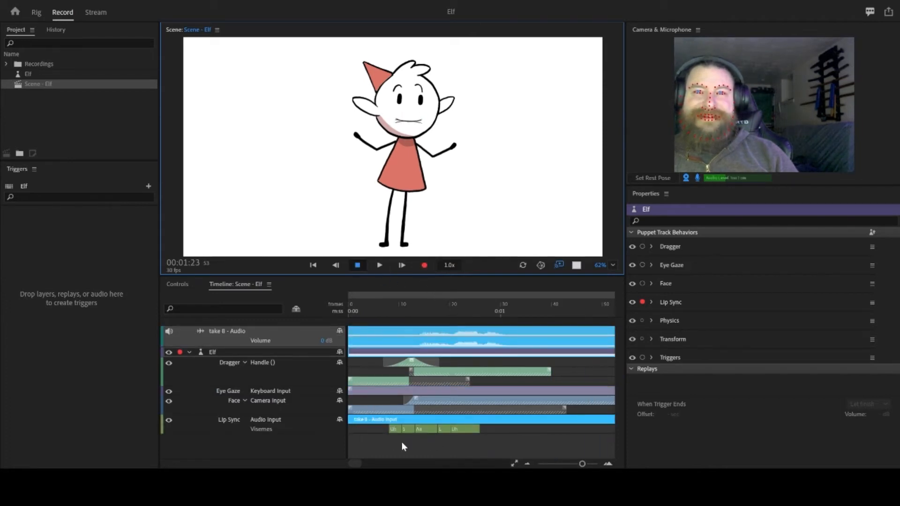
# Step: Select all visemes of the take 8 Lip Sync clip and shift them later together to start at about frame 13
pyautogui.moveTo(355, 308); pyautogui.dragTo(512, 344)
pyautogui.scroll(-2, 524, 432)
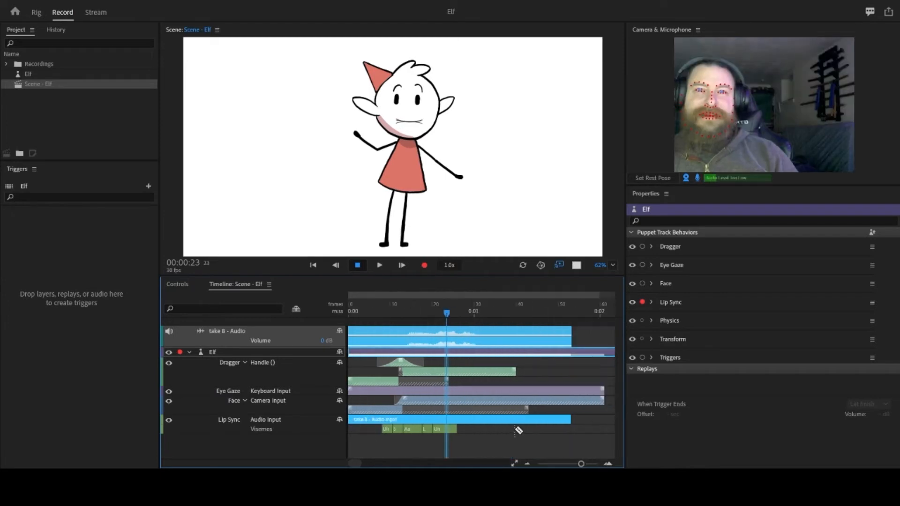
pyautogui.click(400, 432)
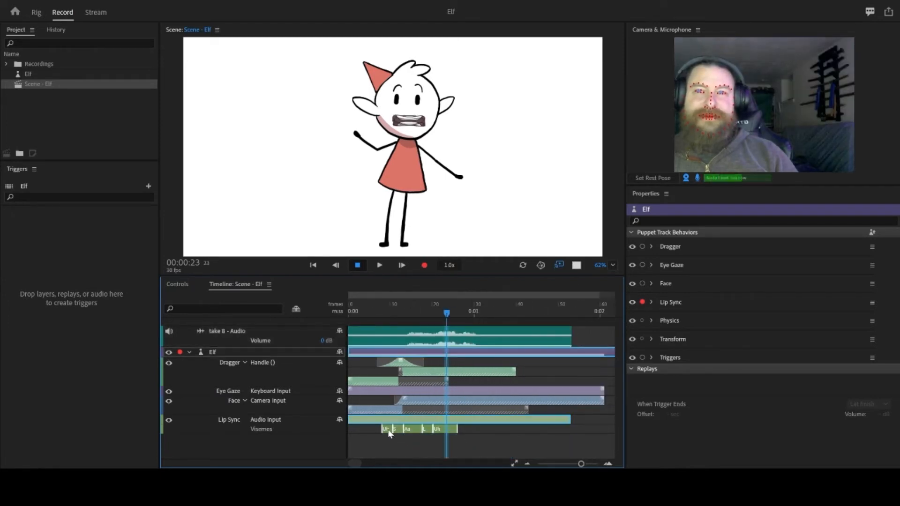
pyautogui.moveTo(394, 434); pyautogui.dragTo(414, 430)
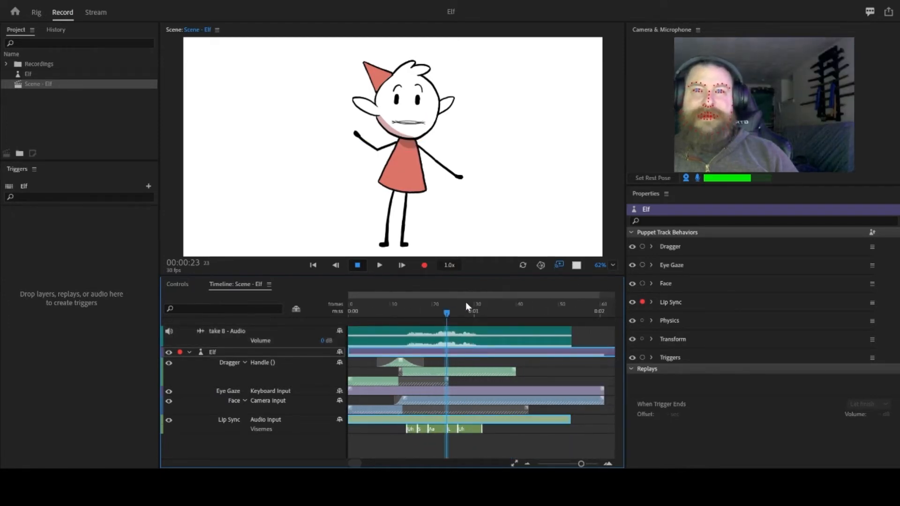
# Step: Scrub through the shifted visemes and play the scene from frame 0 to check the lip sync
pyautogui.click(426, 314)
pyautogui.moveTo(426, 315); pyautogui.dragTo(506, 327)
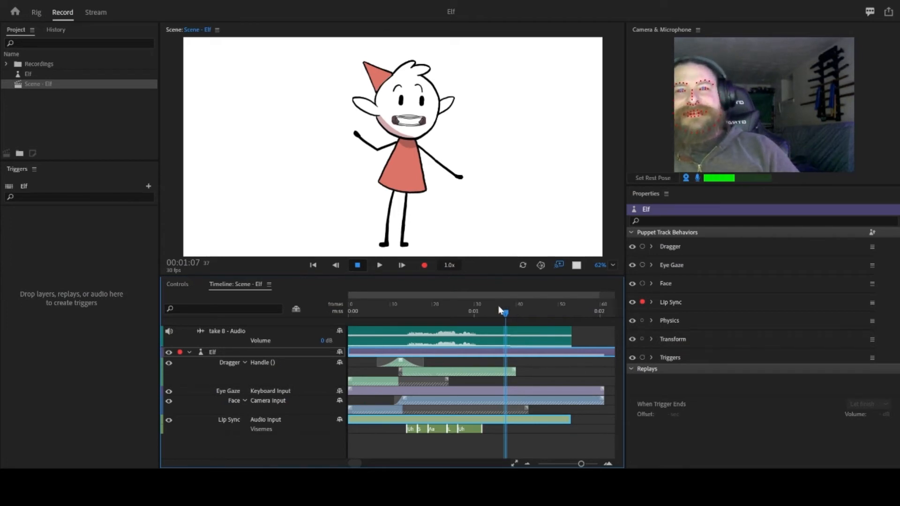
pyautogui.moveTo(501, 311); pyautogui.dragTo(329, 319)
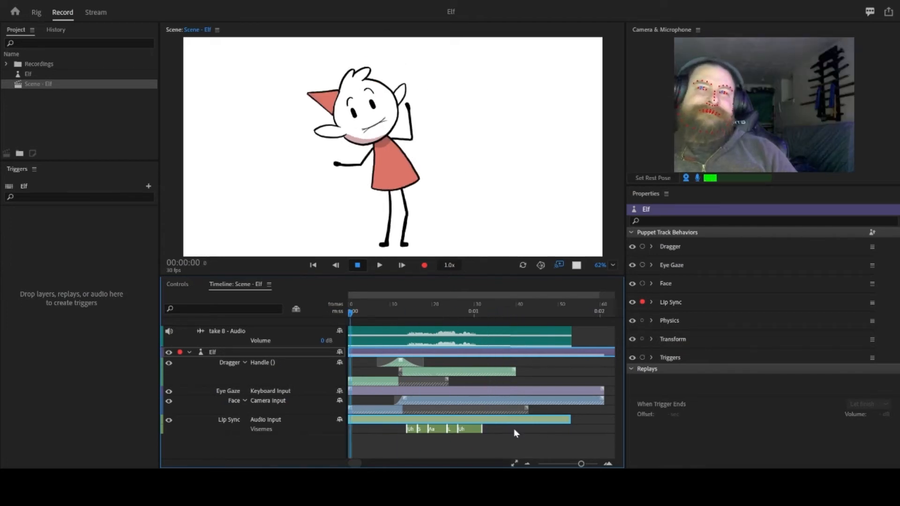
pyautogui.press('space')
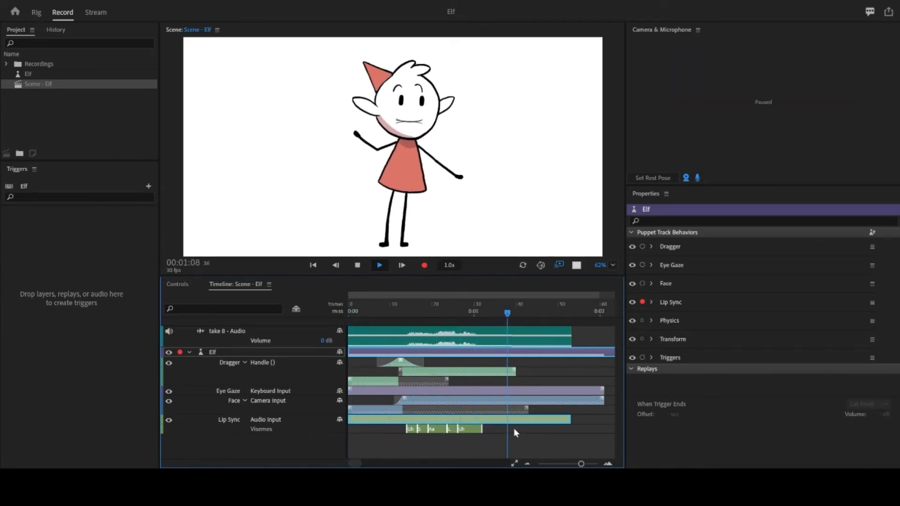
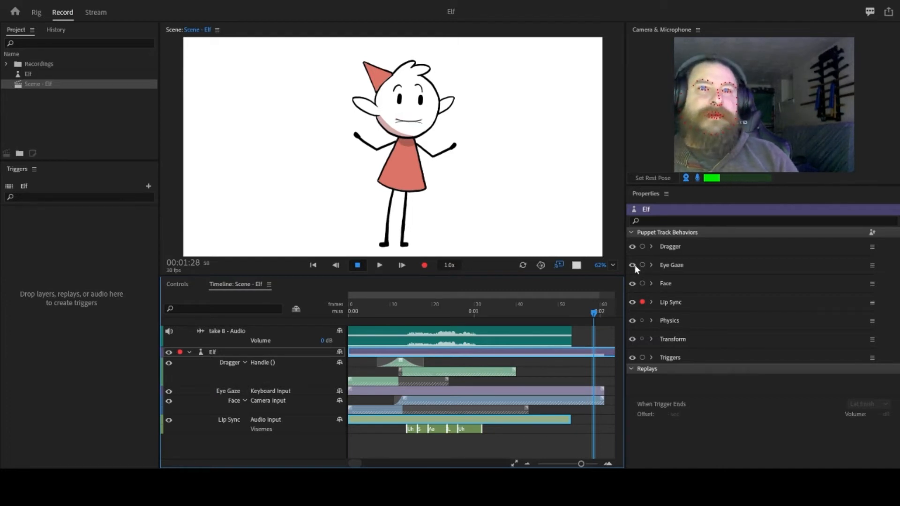
# Step: Disarm Lip Sync and make the timeline area taller, with the scene view reduced to 30%
pyautogui.click(642, 302)
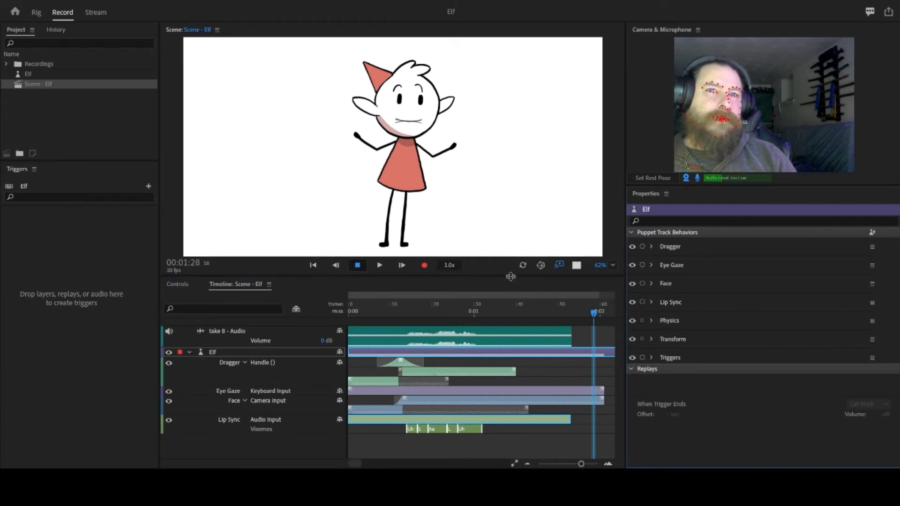
pyautogui.moveTo(510, 277); pyautogui.dragTo(511, 337)
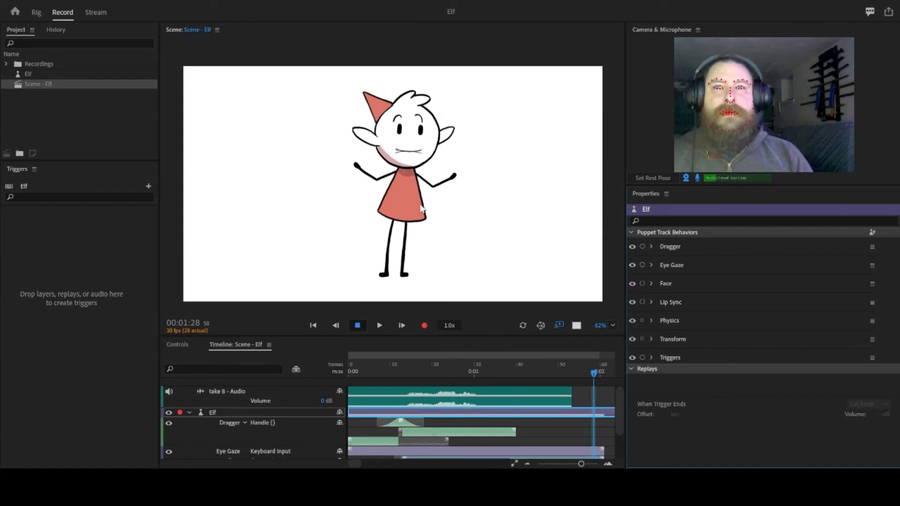
pyautogui.scroll(-3, 435, 219)
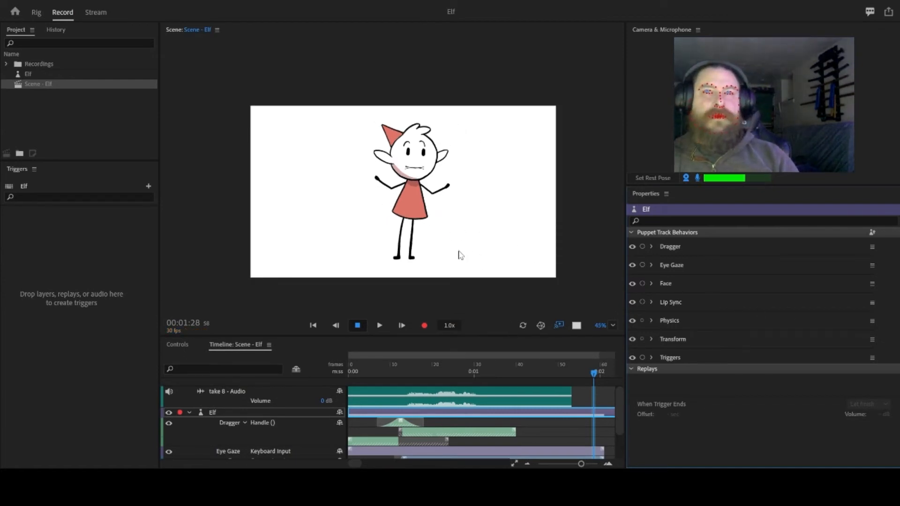
pyautogui.scroll(-3, 461, 255)
pyautogui.moveTo(478, 281); pyautogui.dragTo(475, 259)
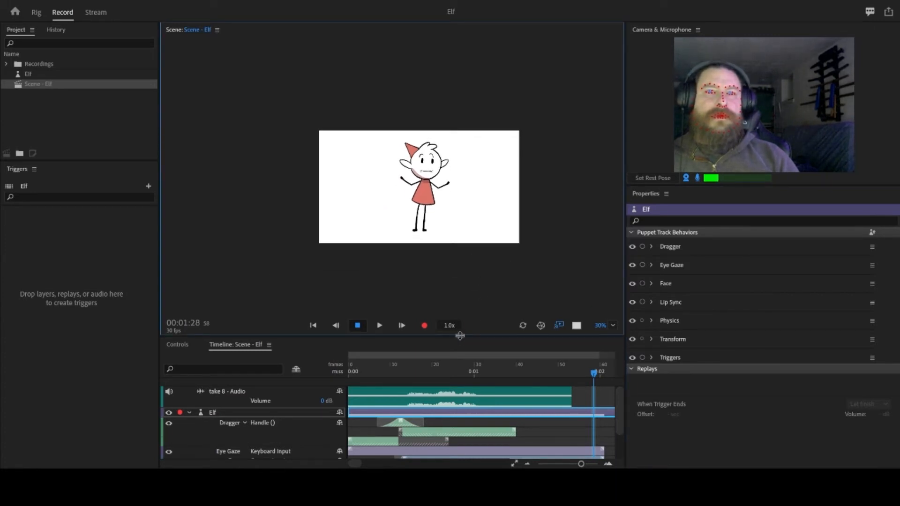
pyautogui.moveTo(460, 336); pyautogui.dragTo(446, 230)
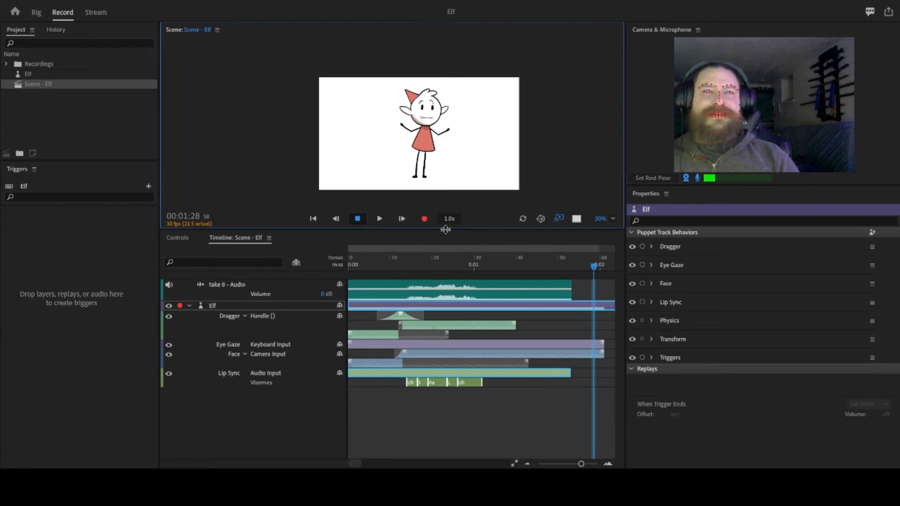
# Step: Place the playhead at frame 7, collapse Elf's takes in the timeline, and expand Elf's Transform behavior
pyautogui.click(432, 415)
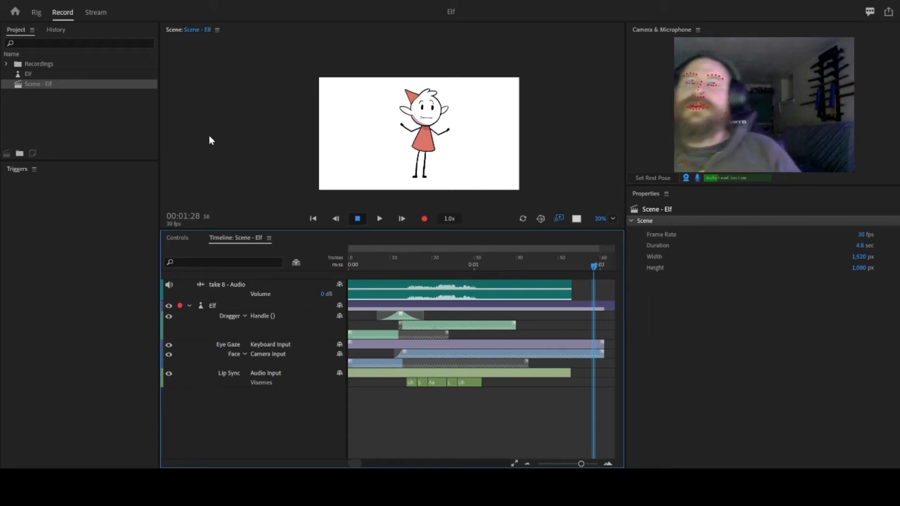
pyautogui.moveTo(454, 262); pyautogui.dragTo(379, 272)
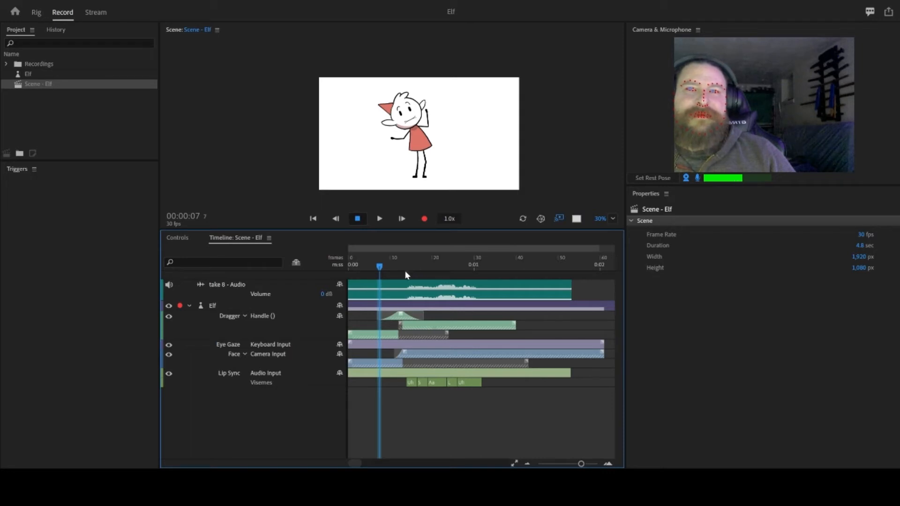
pyautogui.click(190, 305)
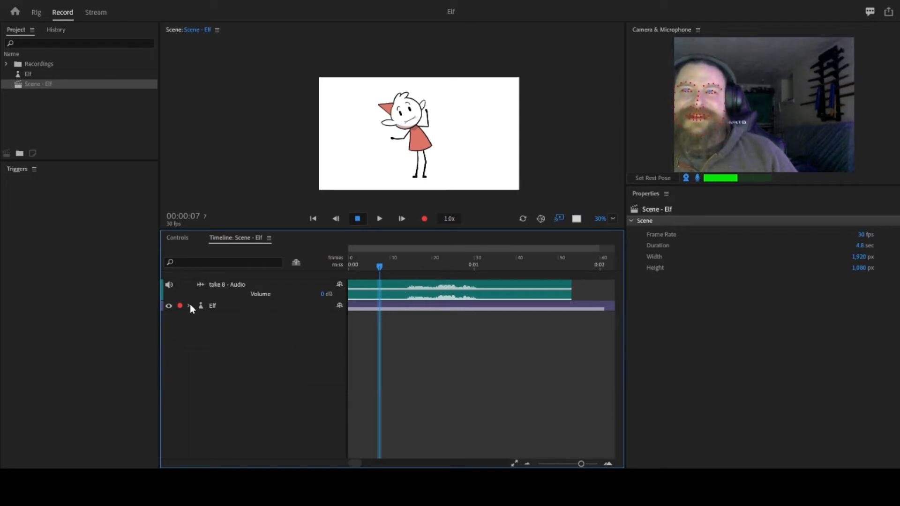
pyautogui.click(384, 306)
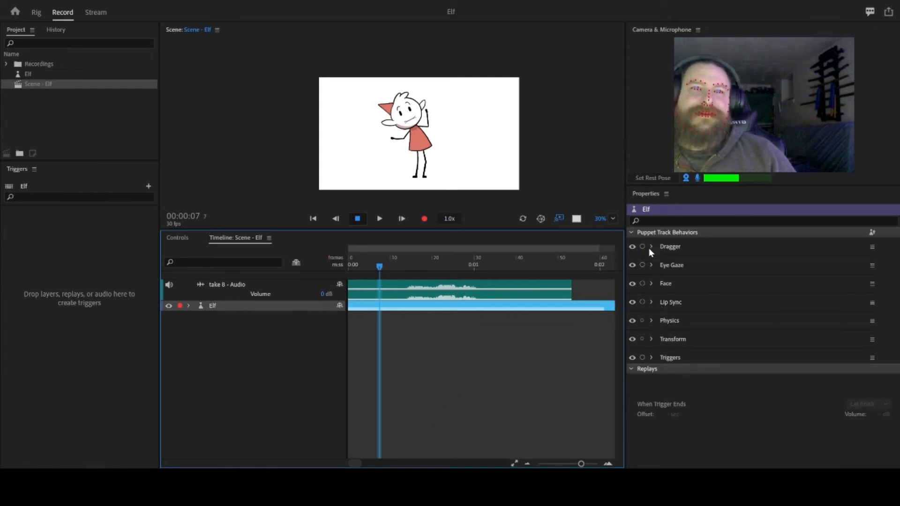
pyautogui.click(652, 338)
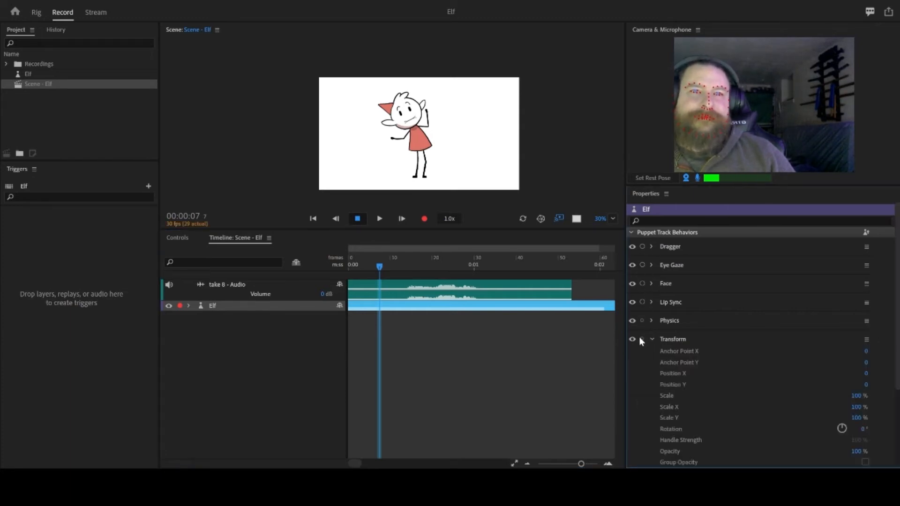
# Step: Arm Elf's Transform behavior for recording and set the camera's rest pose
pyautogui.click(642, 339)
pyautogui.scroll(3, 686, 370)
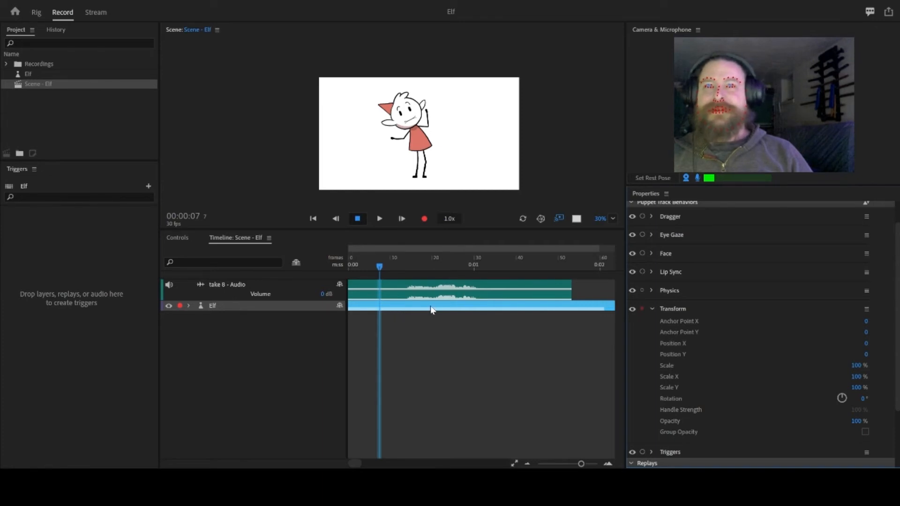
pyautogui.click(655, 178)
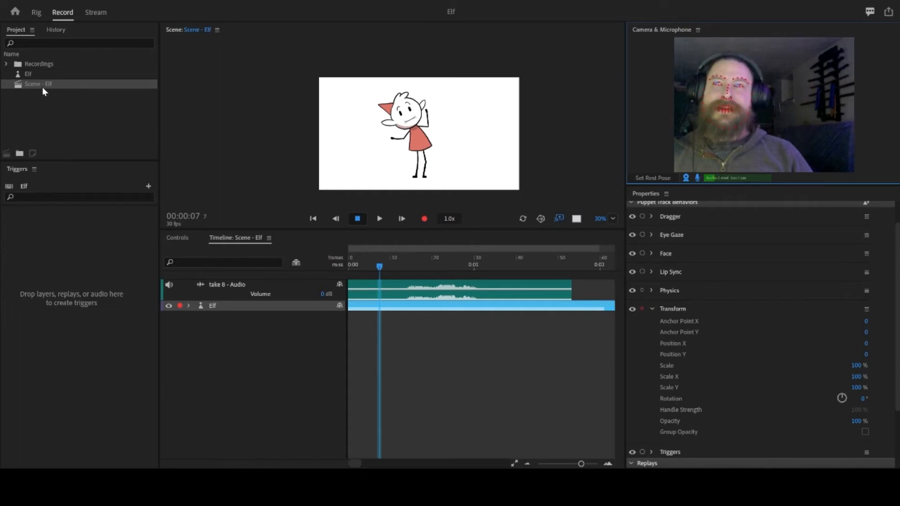
pyautogui.scroll(2, 729, 286)
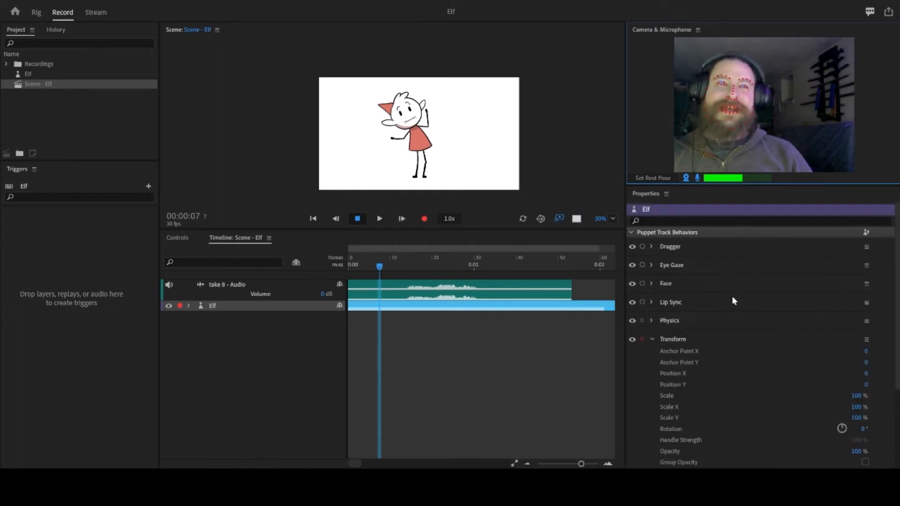
# Step: Look at the Elf puppet's own properties and behaviors in the Rig workspace, returning to the Record workspace
pyautogui.click(29, 74)
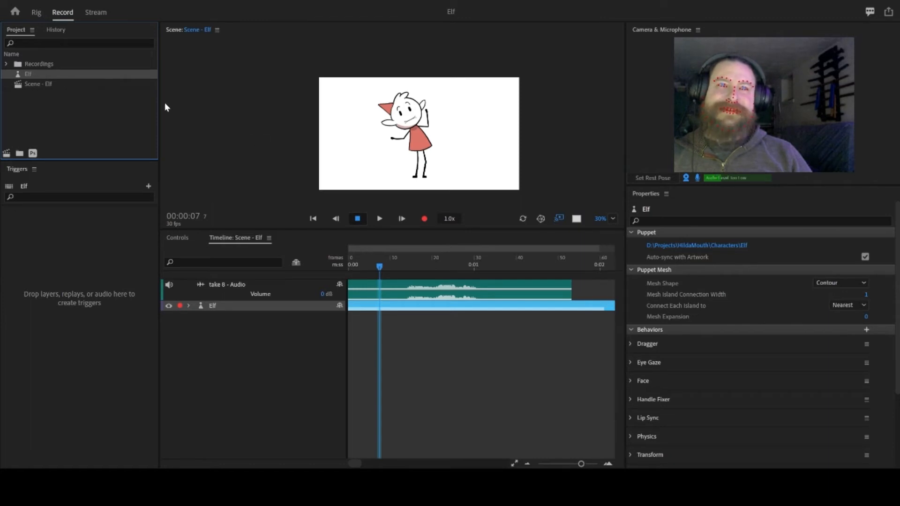
pyautogui.click(40, 16)
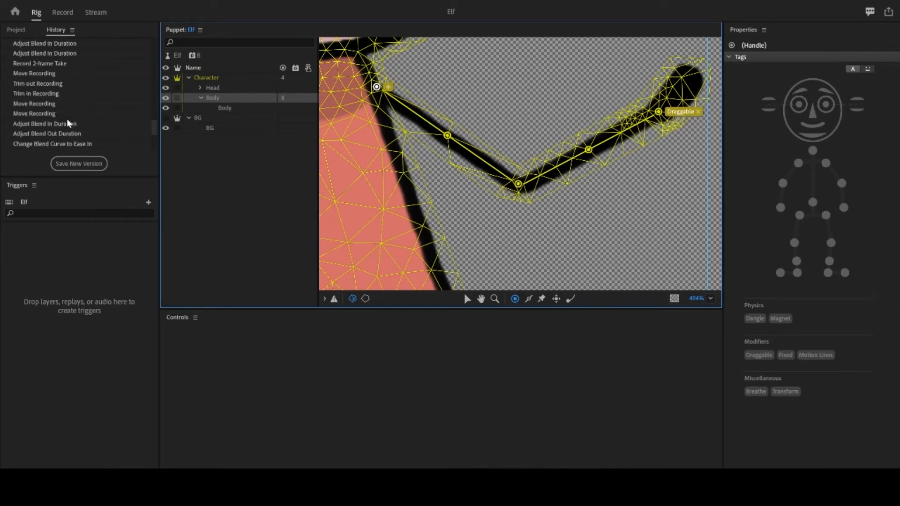
pyautogui.click(16, 30)
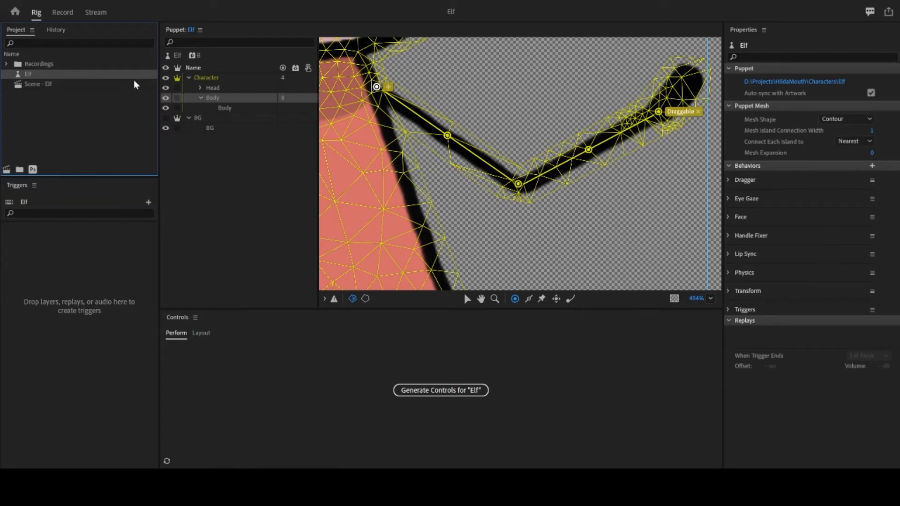
pyautogui.click(62, 14)
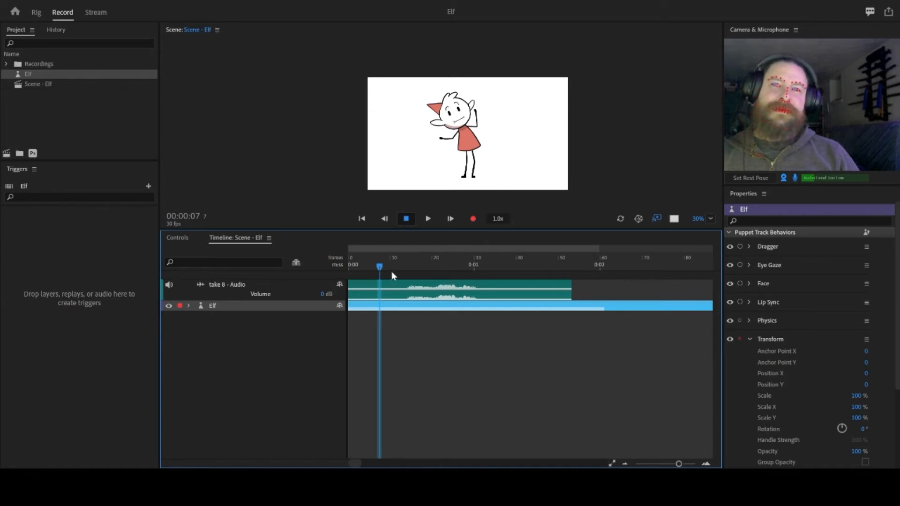
# Step: Delete the take 8 audio track from the scene and return the playhead to frame 0
pyautogui.moveTo(392, 267); pyautogui.dragTo(434, 267)
pyautogui.click(376, 275)
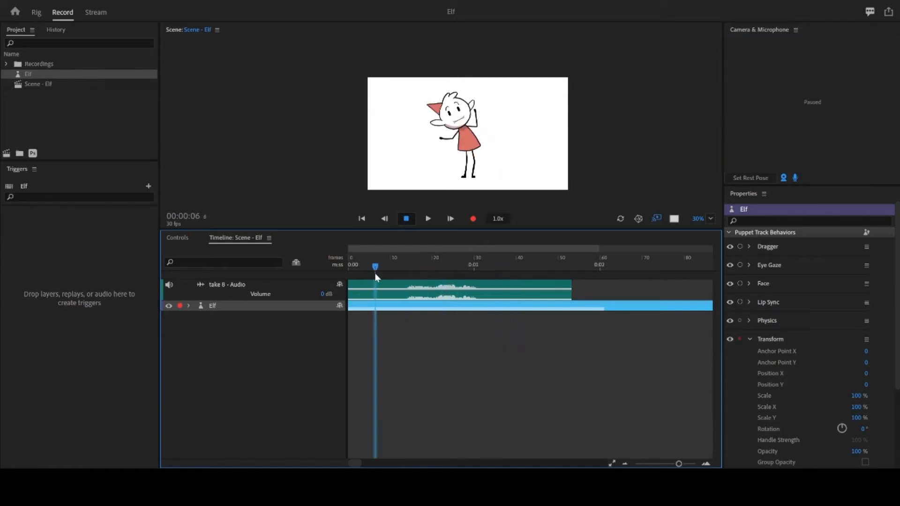
pyautogui.click(508, 286)
pyautogui.press('Delete')
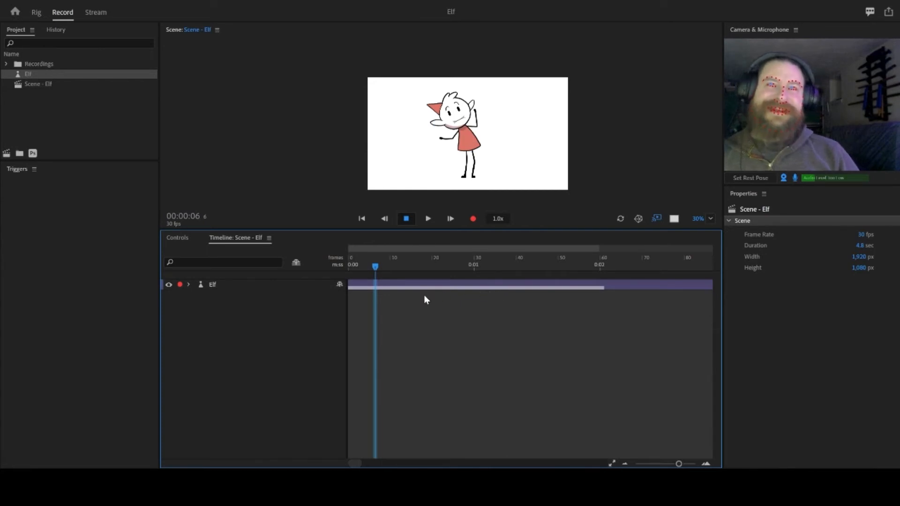
pyautogui.moveTo(374, 266); pyautogui.dragTo(315, 274)
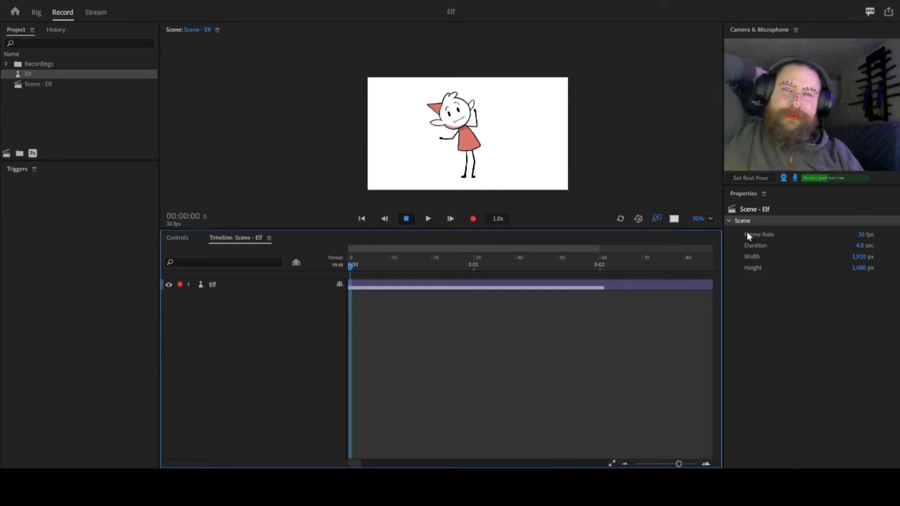
# Step: Select the Elf track, collapse its Transform behavior, and arm and expand its Face behavior
pyautogui.click(390, 285)
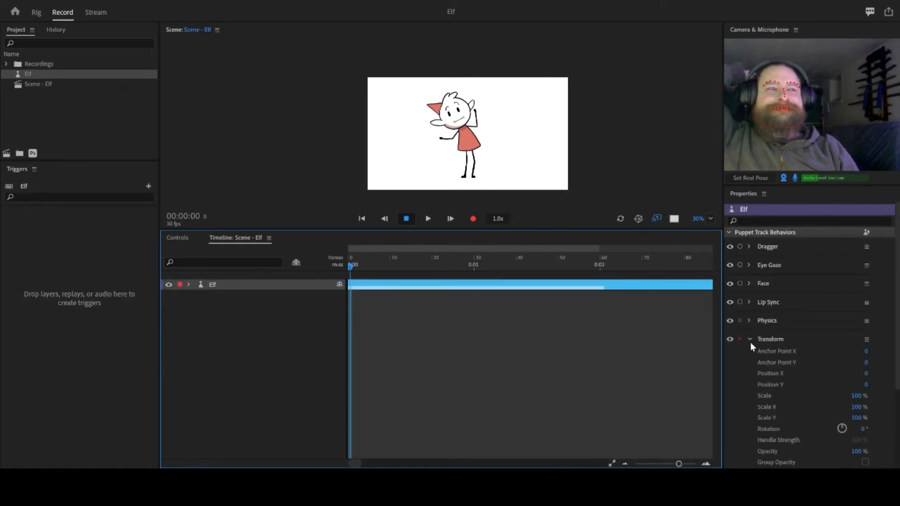
pyautogui.click(750, 339)
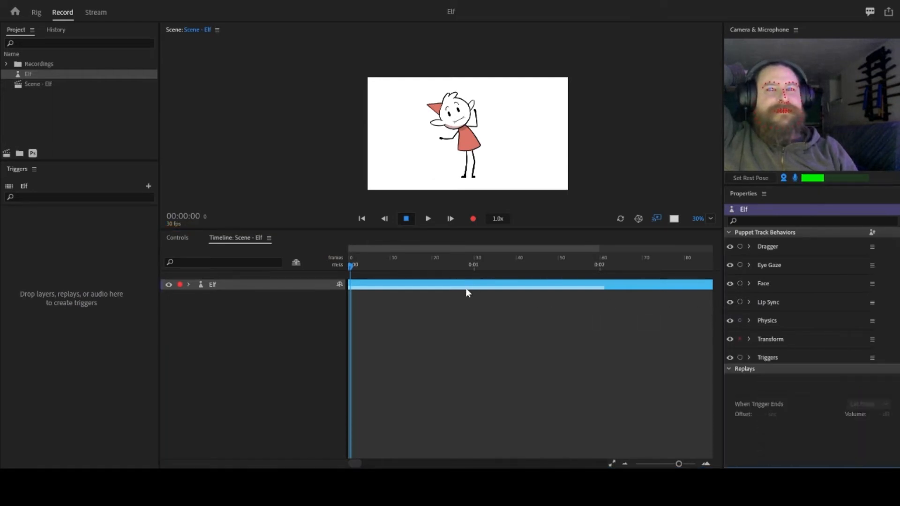
pyautogui.click(740, 284)
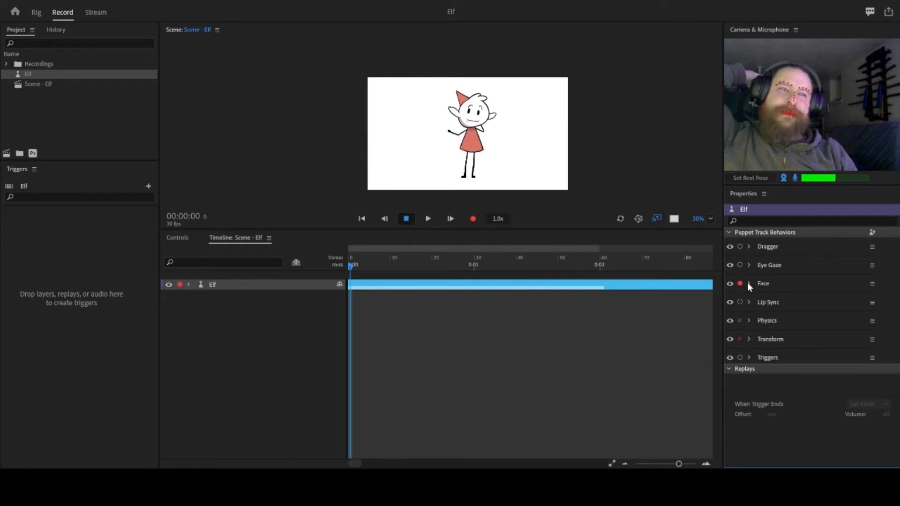
pyautogui.click(749, 284)
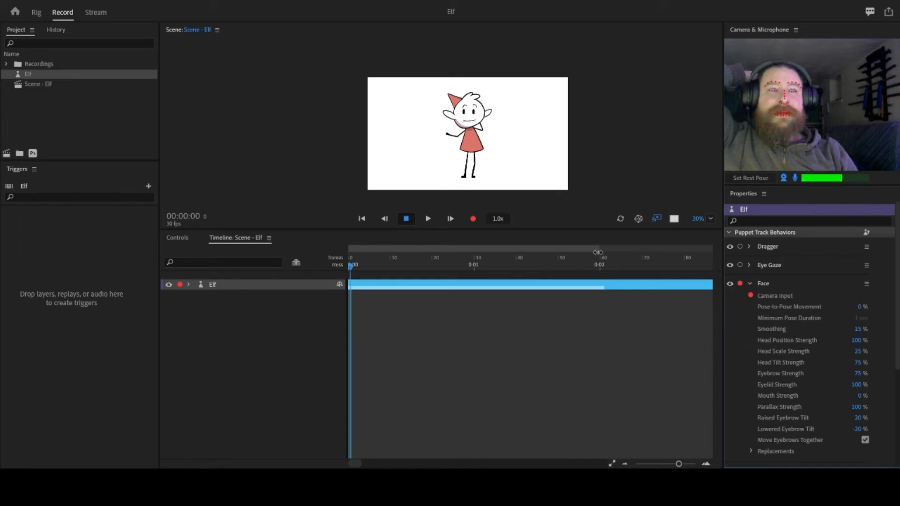
# Step: Set Face's Pose-to-Pose Movement to 0%, Head Position Strength to 78% and Head Tilt Strength to 57%
pyautogui.moveTo(859, 307); pyautogui.dragTo(896, 307)
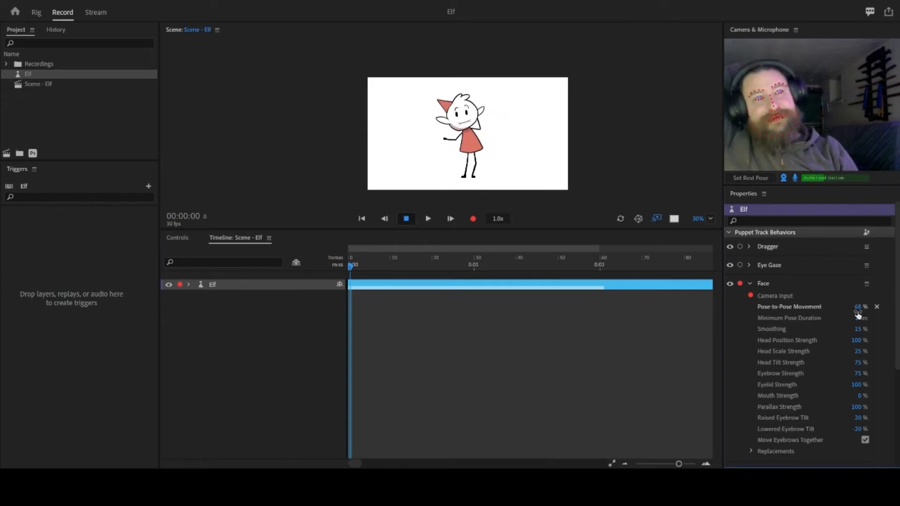
pyautogui.moveTo(858, 313); pyautogui.dragTo(816, 312)
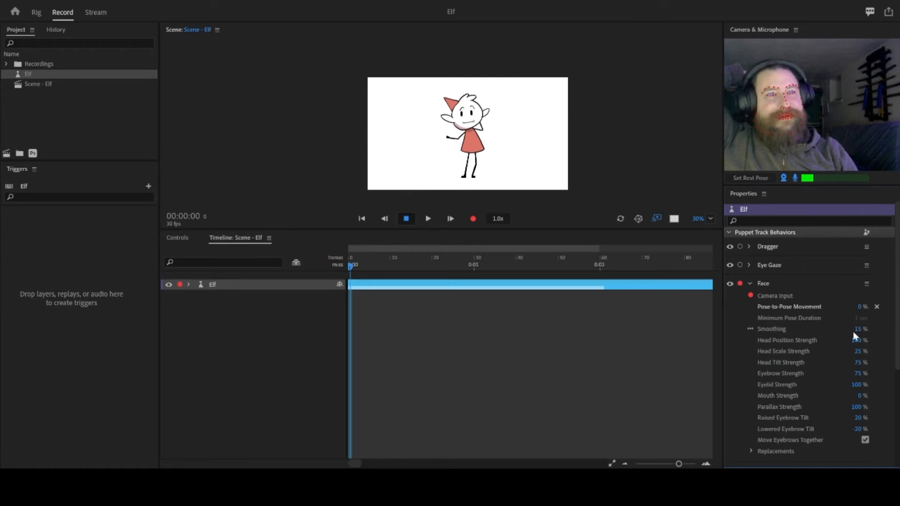
pyautogui.moveTo(857, 340); pyautogui.dragTo(886, 340)
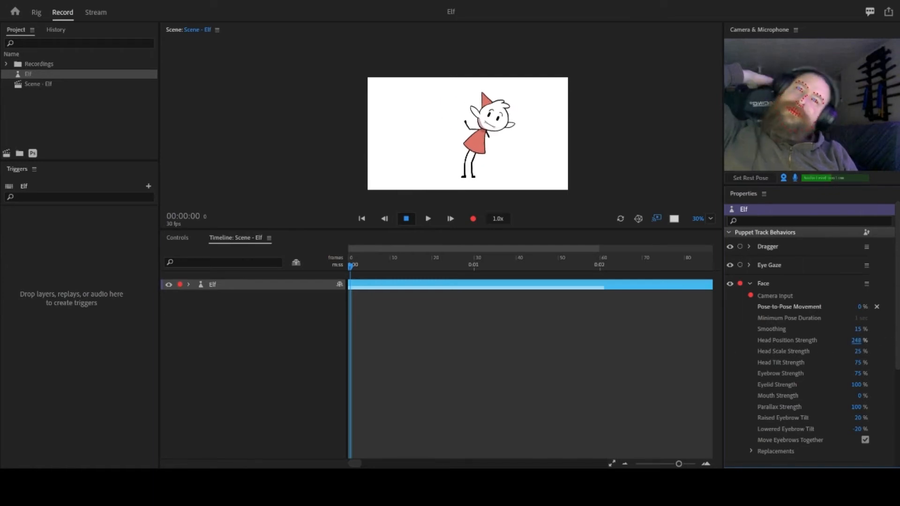
pyautogui.moveTo(870, 341); pyautogui.dragTo(858, 363)
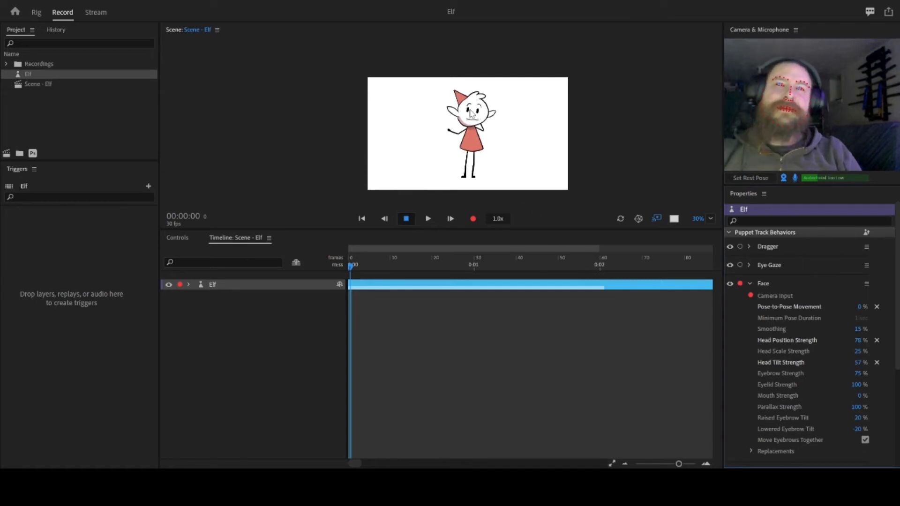
# Step: Enlarge the scene view to 52% to see the Elf's face and body more closely
pyautogui.scroll(3, 471, 112)
pyautogui.moveTo(547, 161); pyautogui.dragTo(530, 136)
pyautogui.scroll(-1, 536, 143)
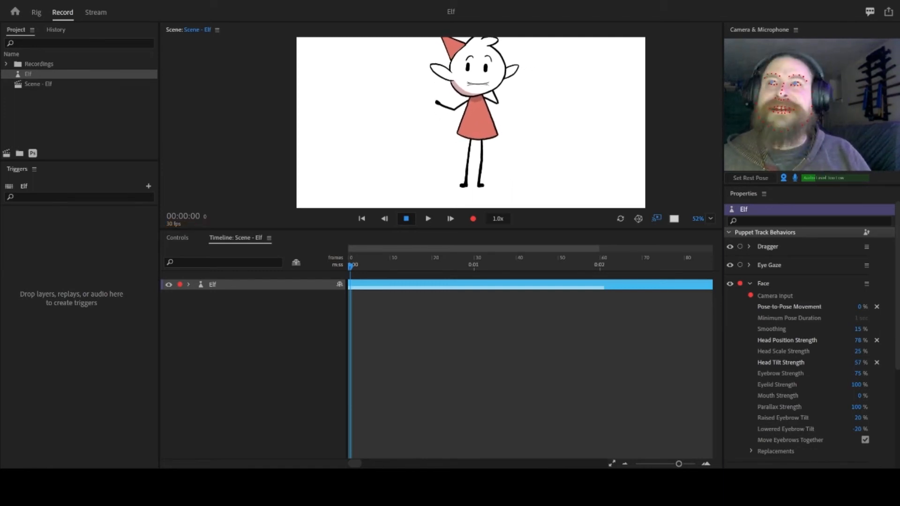
# Step: Review the Elf puppet's properties in the Rig workspace and return to the Record workspace to view more of the timeline
pyautogui.click(37, 13)
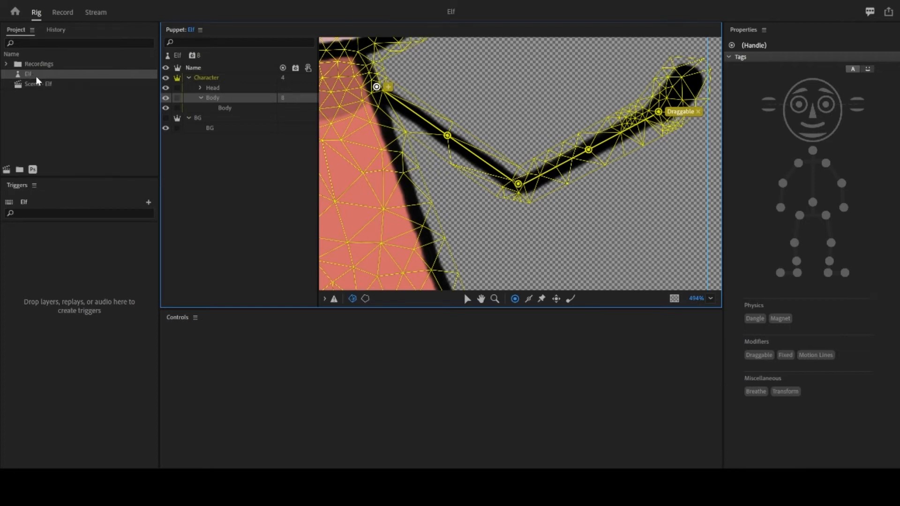
pyautogui.click(37, 79)
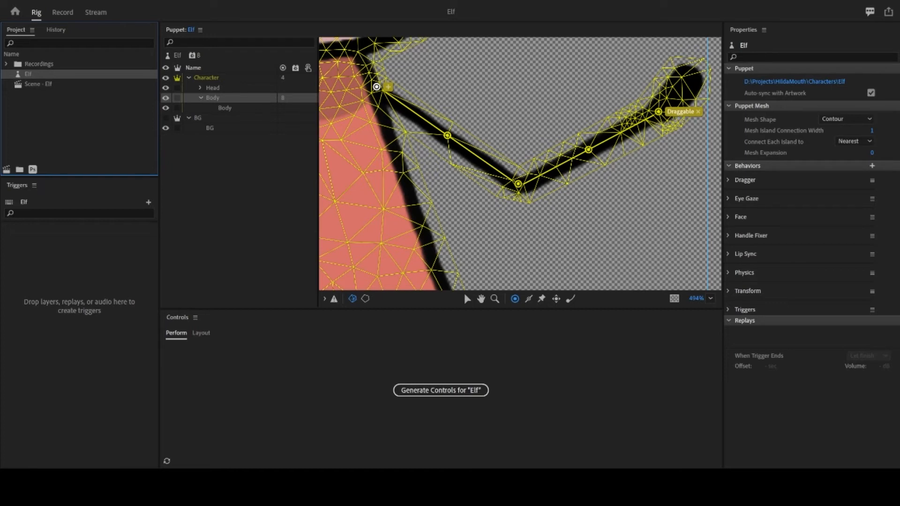
pyautogui.click(63, 13)
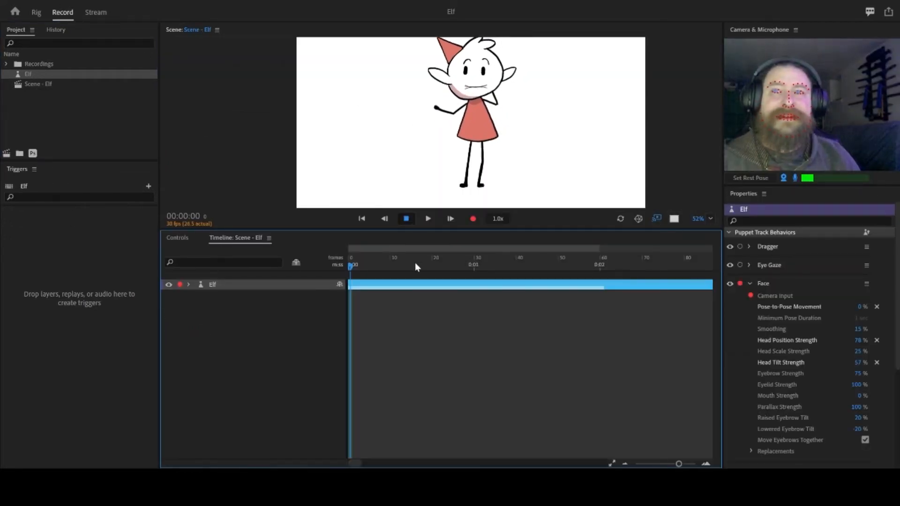
pyautogui.scroll(-2, 429, 349)
pyautogui.scroll(-8, 427, 345)
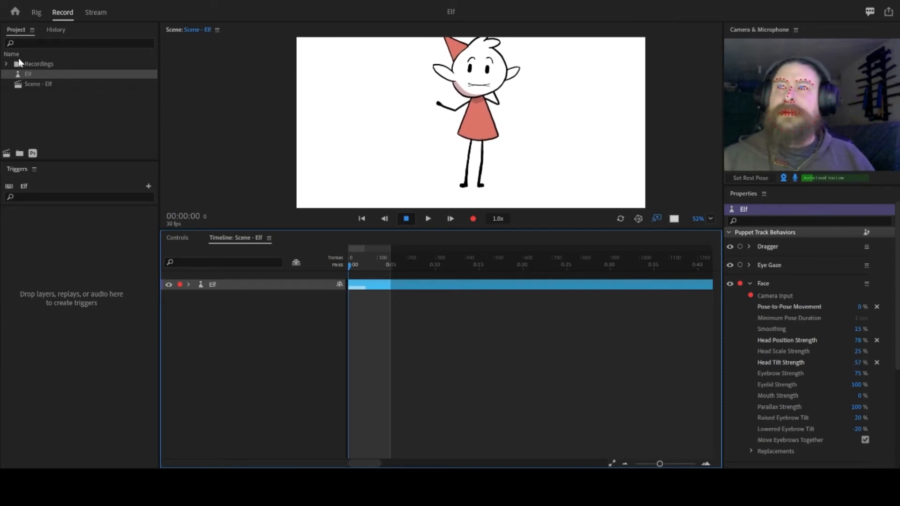
# Step: Open the Rig workspace and delete the Draggable handle at the hand of the puppet's left arm
pyautogui.click(35, 13)
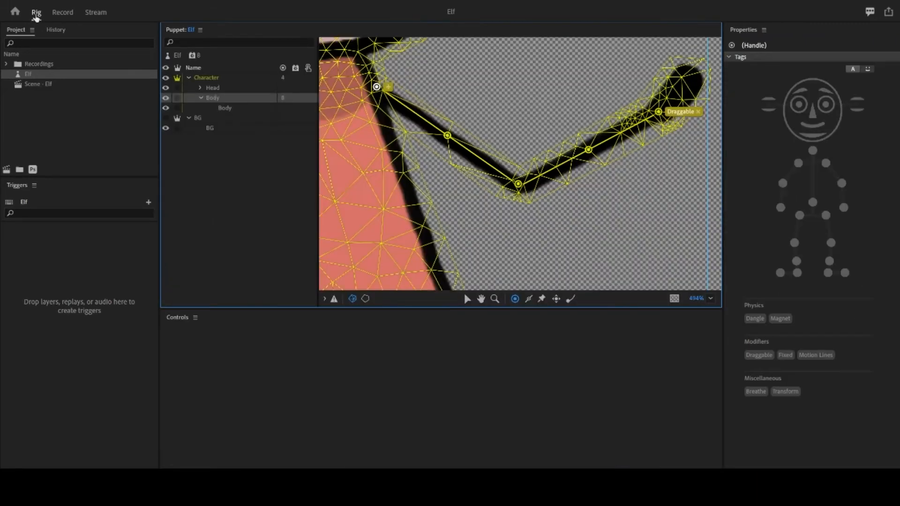
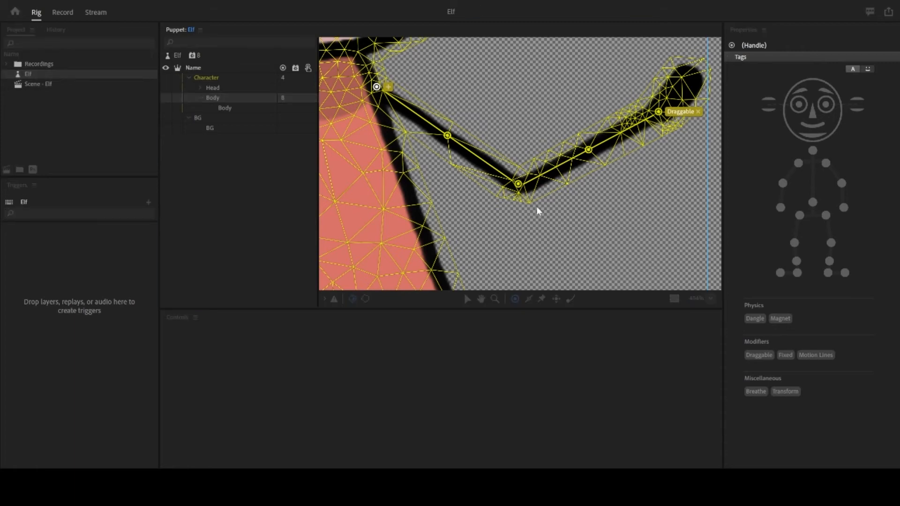
pyautogui.click(491, 229)
pyautogui.scroll(-5, 491, 228)
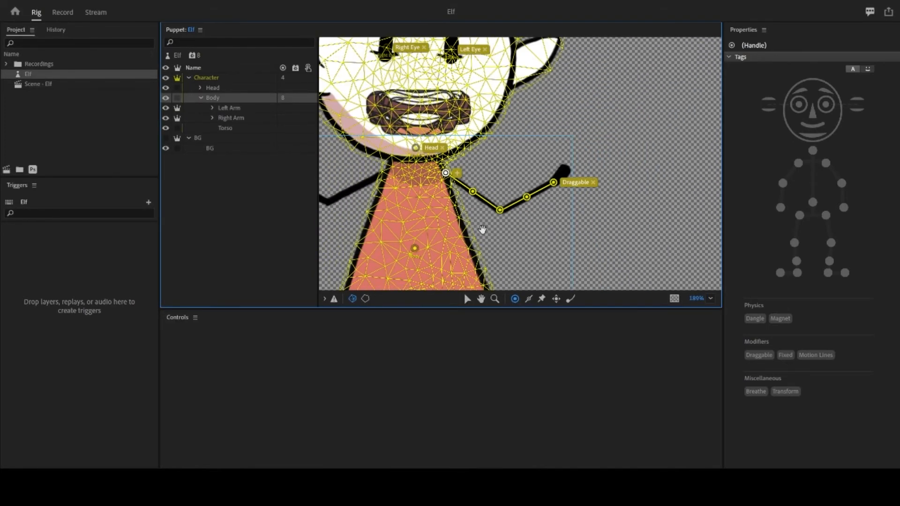
pyautogui.scroll(-2, 588, 227)
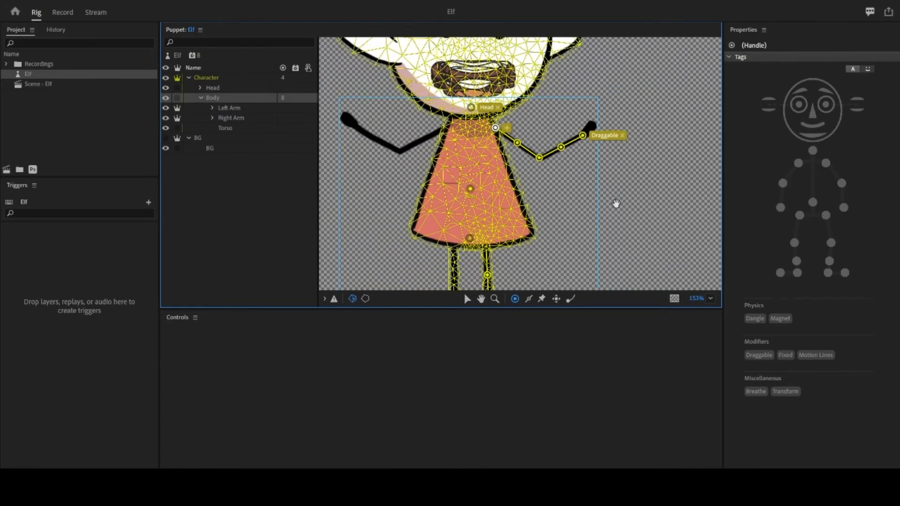
pyautogui.scroll(-2, 616, 203)
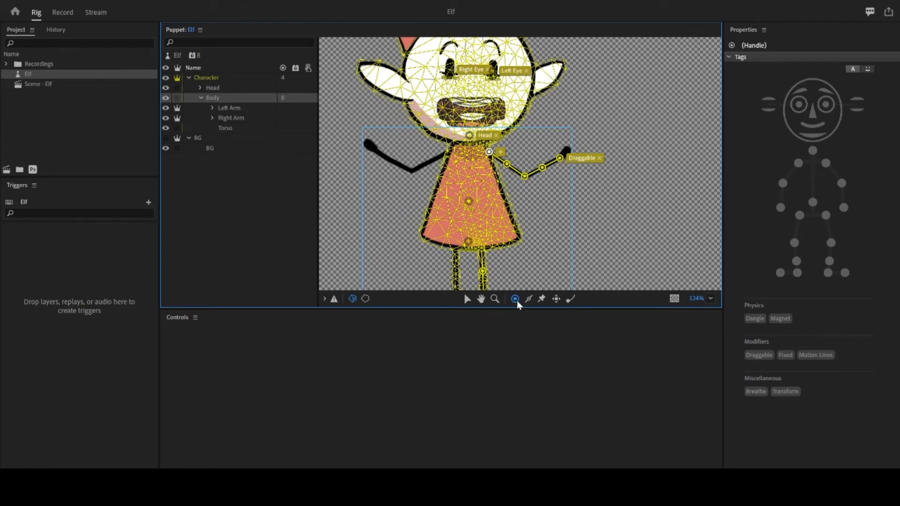
pyautogui.click(467, 299)
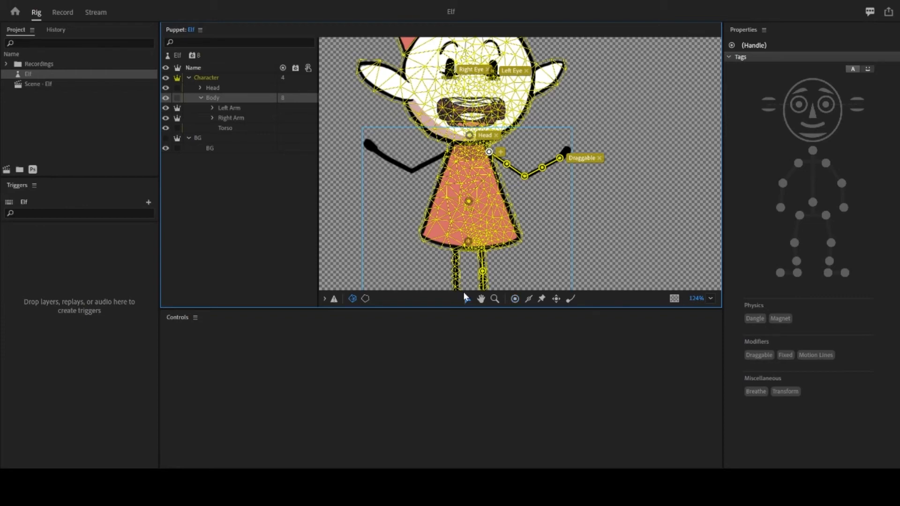
pyautogui.click(561, 159)
pyautogui.press('Delete')
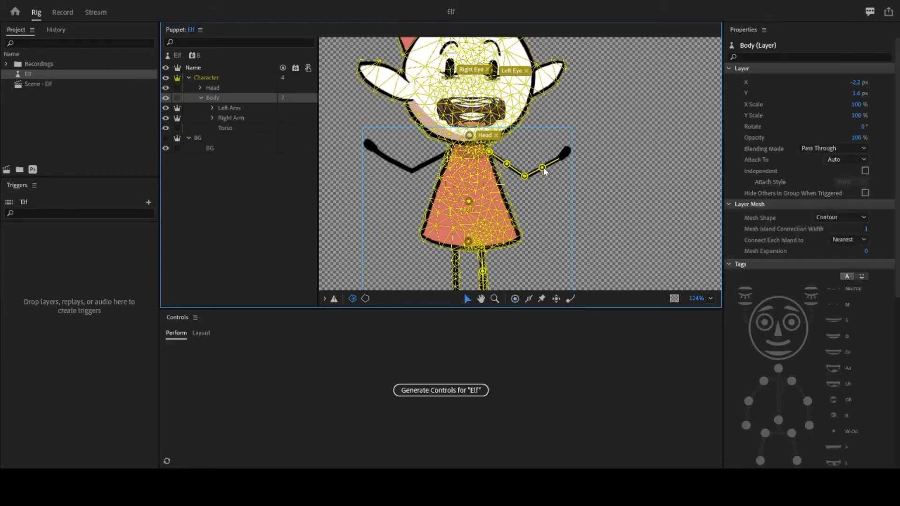
# Step: Delete the remaining four handles along the puppet's left arm and check the Elf in the Record workspace
pyautogui.click(542, 167)
pyautogui.press('Delete')
pyautogui.click(524, 177)
pyautogui.press('Delete')
pyautogui.click(506, 165)
pyautogui.press('Delete')
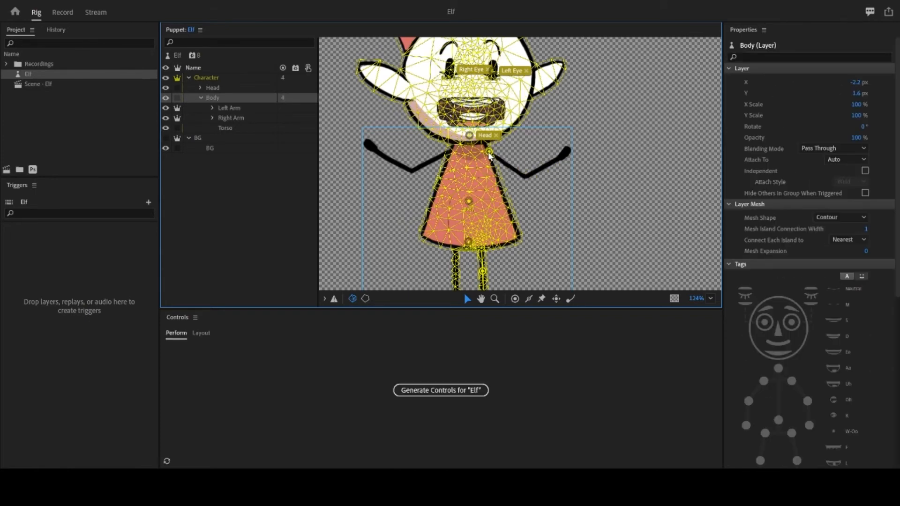
pyautogui.click(489, 153)
pyautogui.press('Delete')
pyautogui.scroll(-3, 337, 202)
pyautogui.click(61, 11)
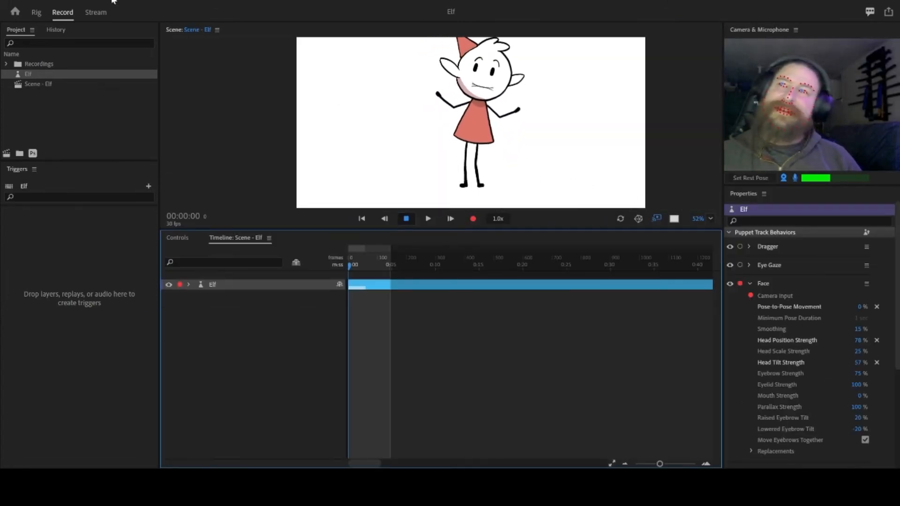
# Step: Open the Rig workspace and delete the handles on the thigh and shin of the Elf's left leg, keeping the knee handle
pyautogui.click(36, 12)
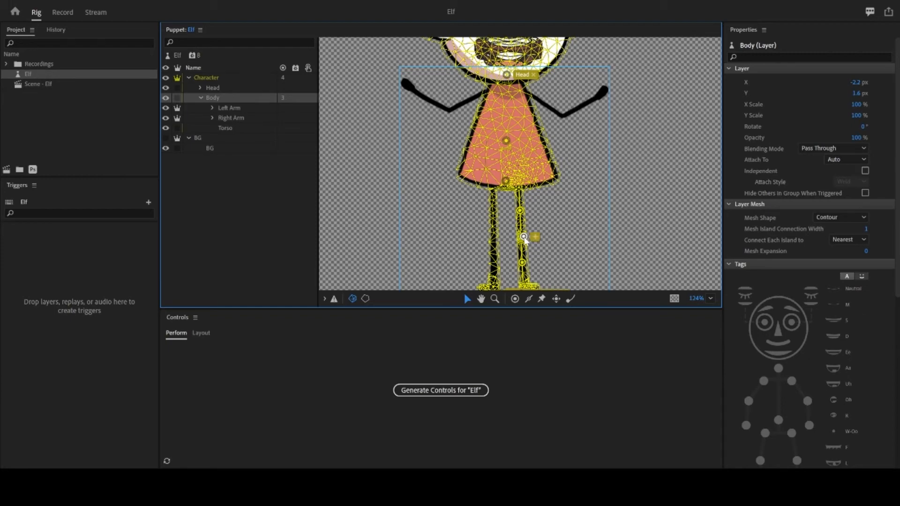
pyautogui.click(520, 211)
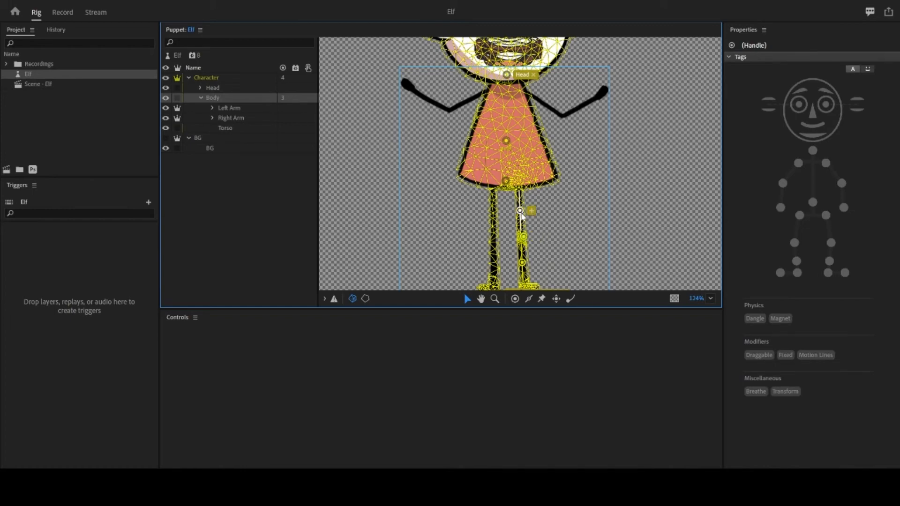
pyautogui.press('Delete')
pyautogui.click(523, 264)
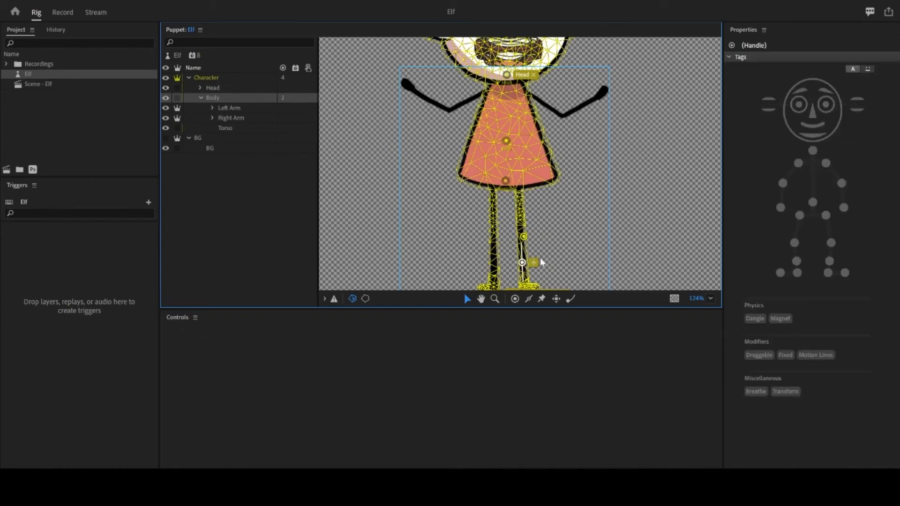
pyautogui.press('Delete')
# Step: Add a handle at the ankle of the Elf's left leg on the Body layer
pyautogui.moveTo(645, 237); pyautogui.dragTo(655, 188)
pyautogui.scroll(10, 552, 217)
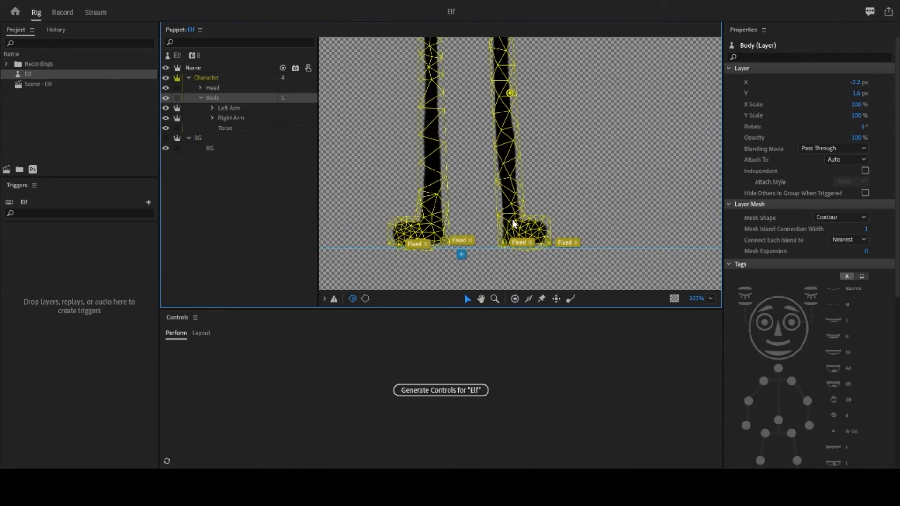
pyautogui.click(515, 299)
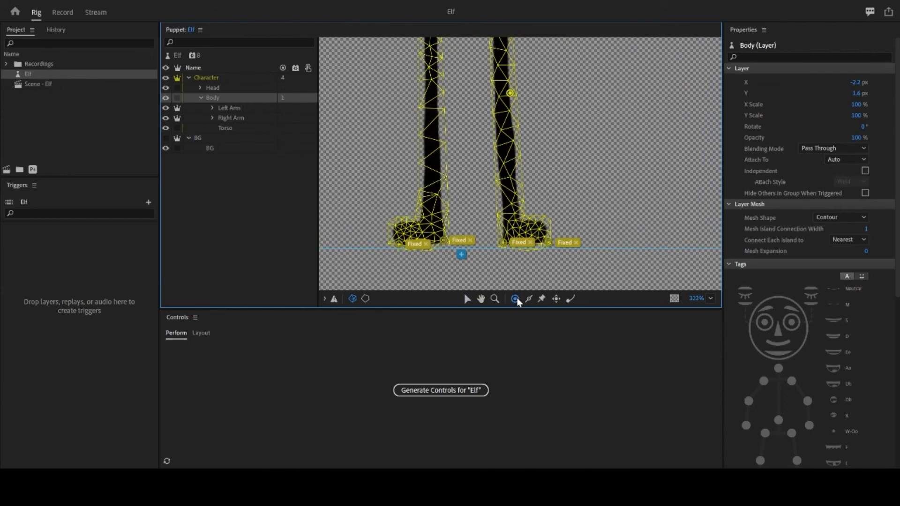
pyautogui.click(511, 221)
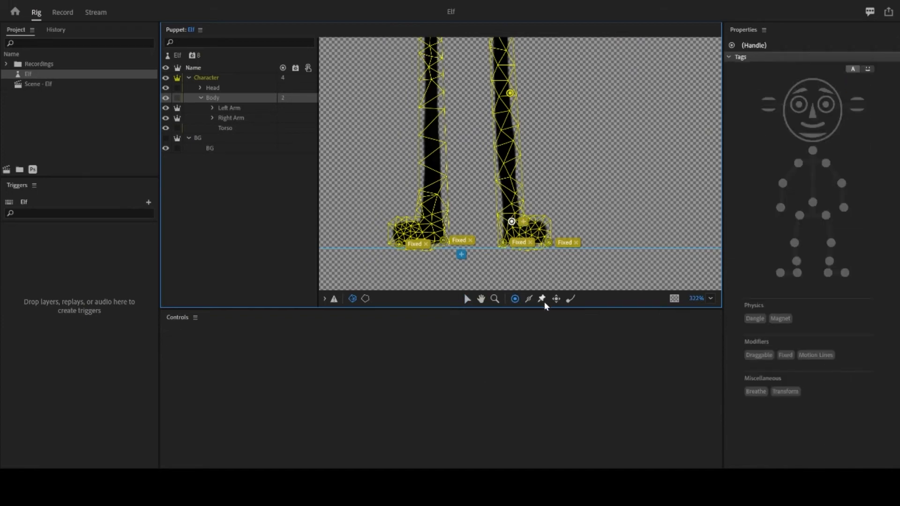
# Step: Draw sticks along the lower and upper left leg, one on each side of the knee handle
pyautogui.click(529, 299)
pyautogui.moveTo(564, 191); pyautogui.dragTo(573, 221)
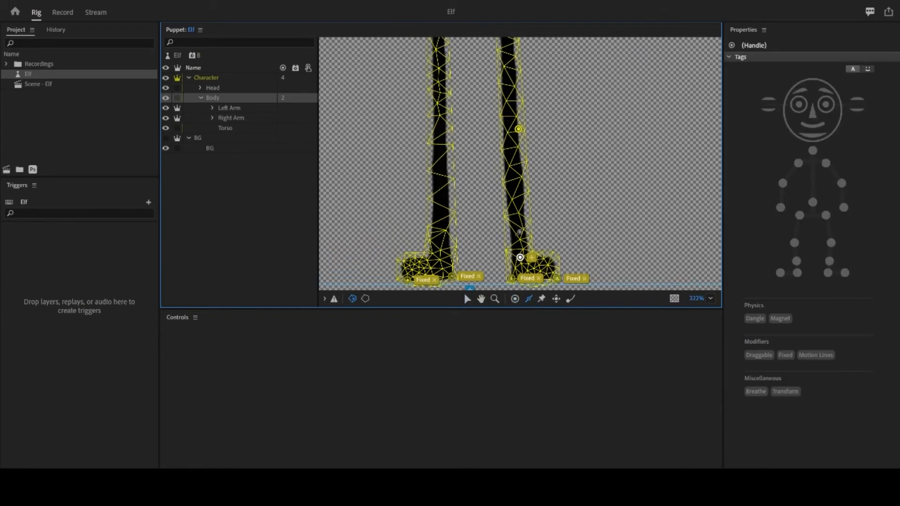
pyautogui.moveTo(520, 257)
pyautogui.mouseDown()
pyautogui.moveTo(519, 133)
pyautogui.moveTo(569, 183)
pyautogui.moveTo(567, 209)
pyautogui.moveTo(545, 206)
pyautogui.moveTo(536, 106)
pyautogui.mouseUp()
pyautogui.moveTo(589, 234); pyautogui.dragTo(621, 182)
pyautogui.scroll(-3, 598, 207)
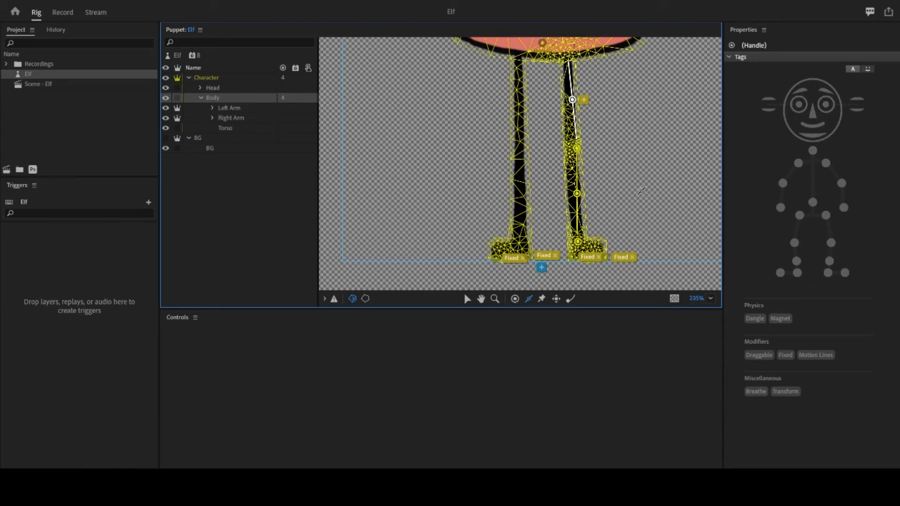
# Step: Move the right foot's outer Fixed handle to the tip of the toe and add a handle at the right ankle
pyautogui.click(529, 257)
pyautogui.moveTo(529, 258); pyautogui.dragTo(493, 258)
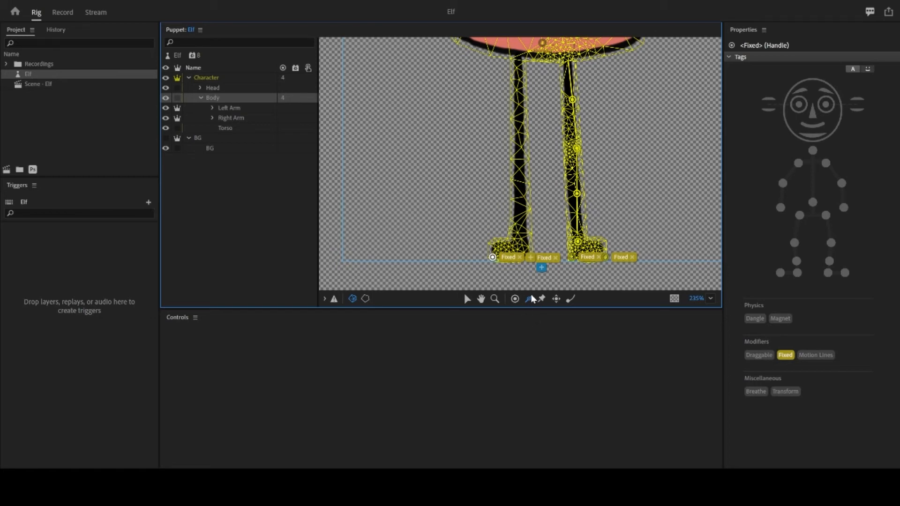
pyautogui.click(515, 299)
pyautogui.click(520, 242)
# Step: Add a handle at the right knee and draw sticks along the lower and upper right leg
pyautogui.click(529, 299)
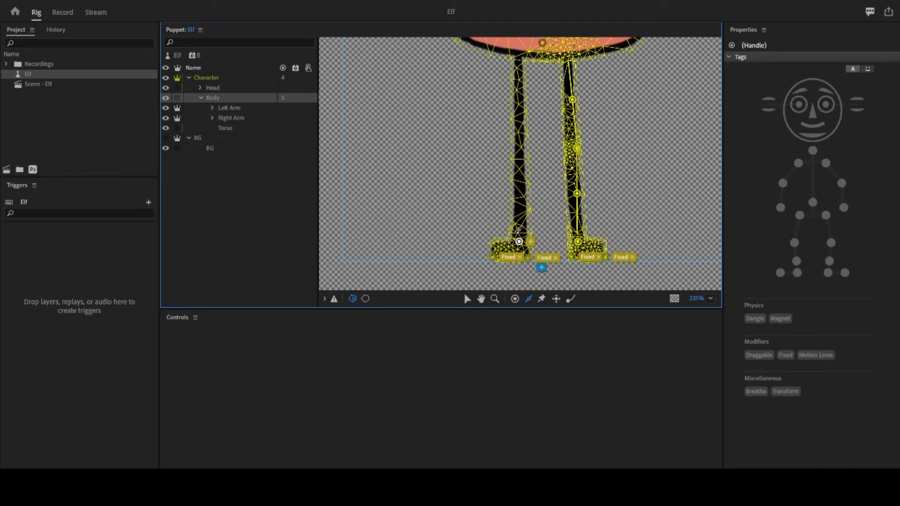
pyautogui.moveTo(519, 229); pyautogui.dragTo(515, 156)
pyautogui.click(515, 299)
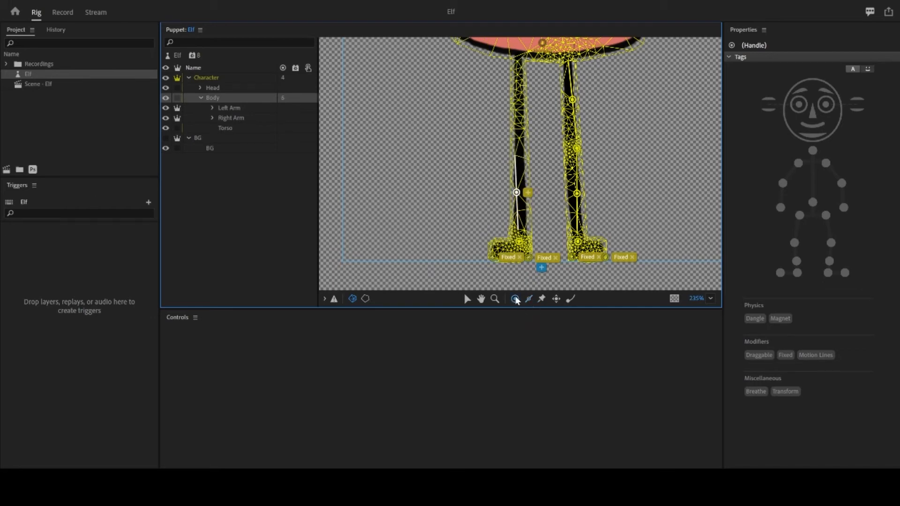
pyautogui.click(514, 143)
pyautogui.click(528, 299)
pyautogui.moveTo(516, 120); pyautogui.dragTo(517, 55)
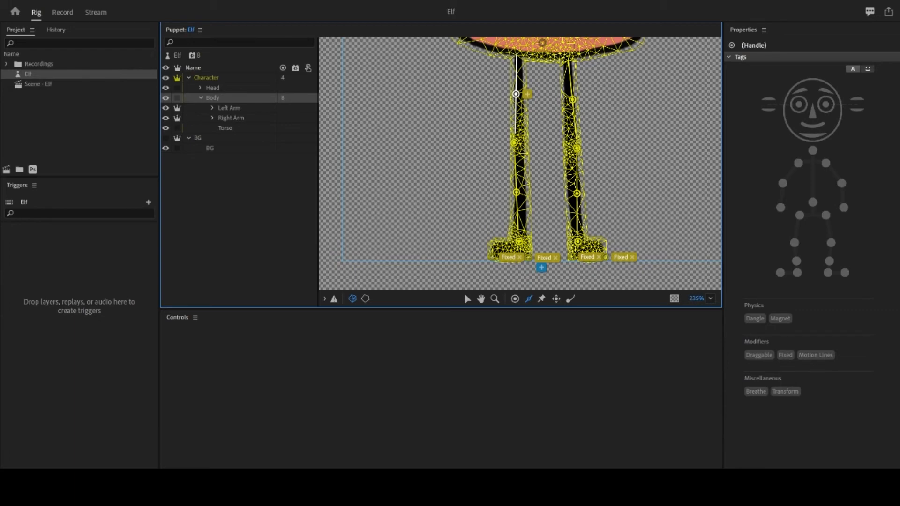
# Step: Adjust the right leg's ankle and knee handles and both sticks so they sit centred on the leg
pyautogui.click(516, 144)
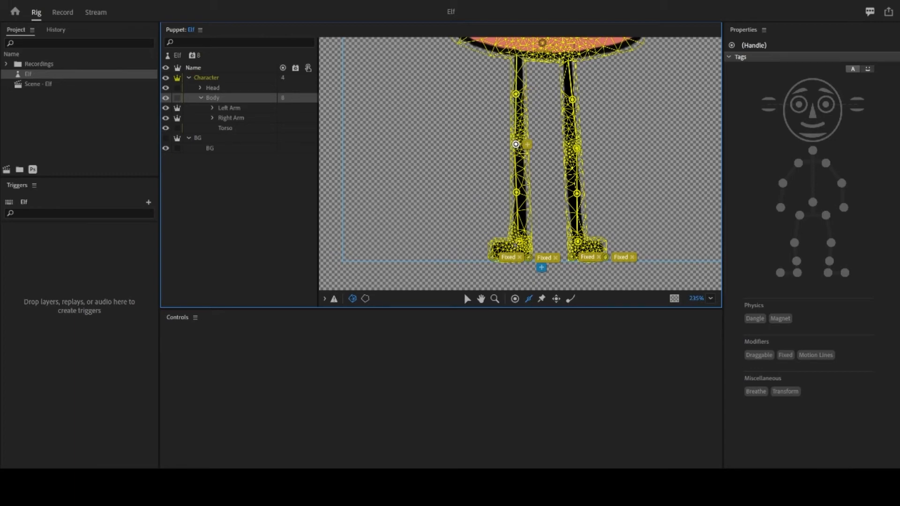
pyautogui.click(520, 246)
pyautogui.click(518, 195)
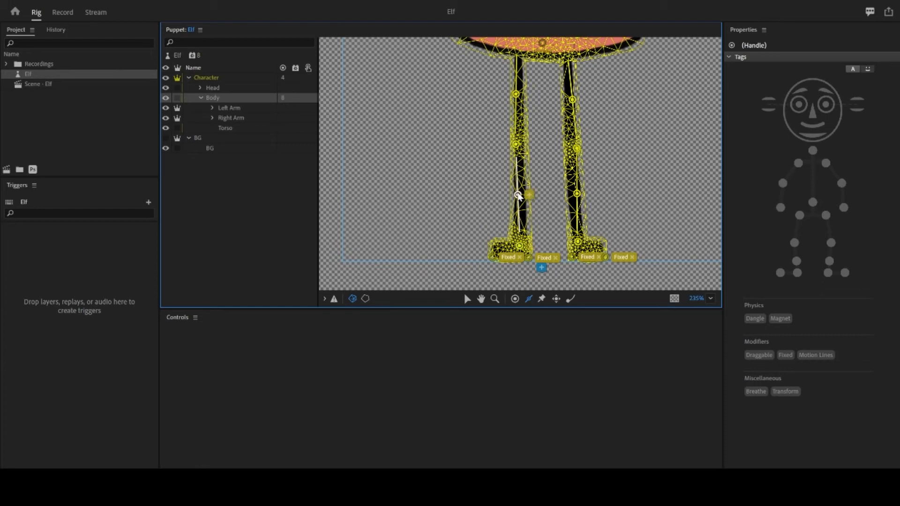
pyautogui.click(515, 145)
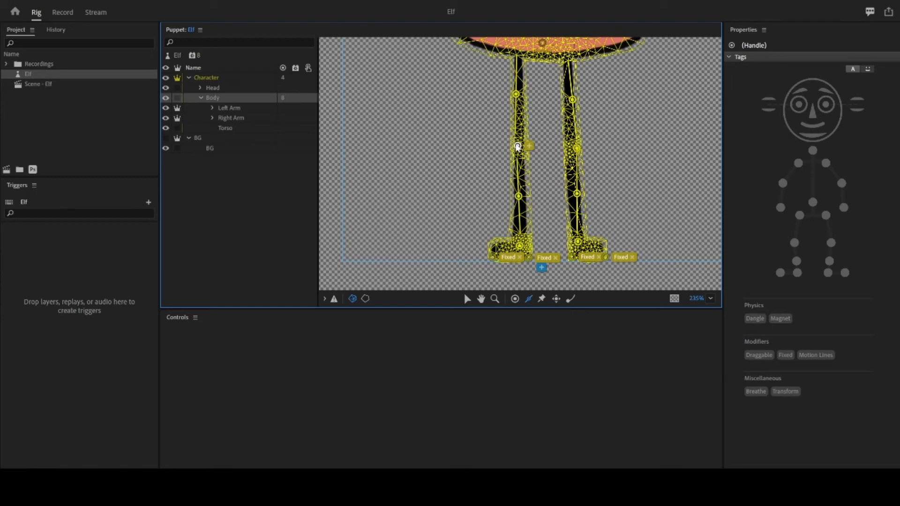
pyautogui.click(518, 95)
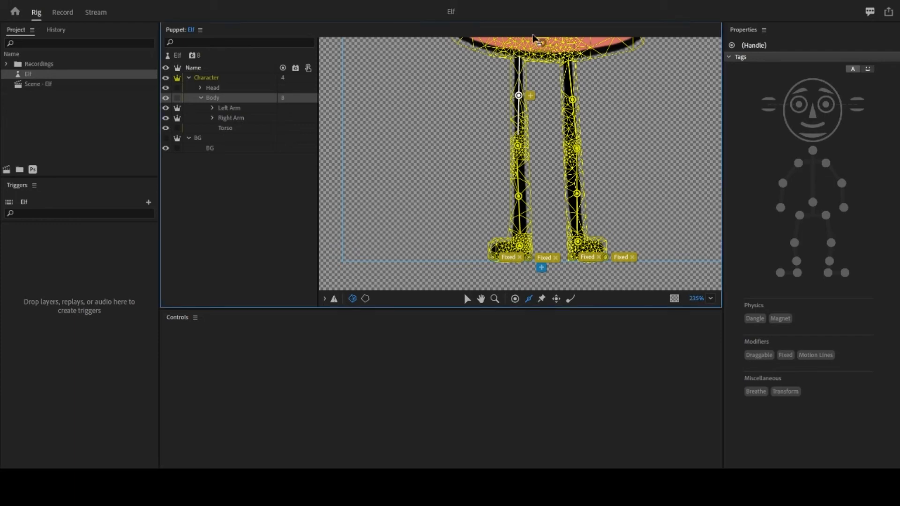
# Step: Select the Left Arm layer and move its origin handle to the shoulder, where the arm meets the torso
pyautogui.scroll(-3, 425, 128)
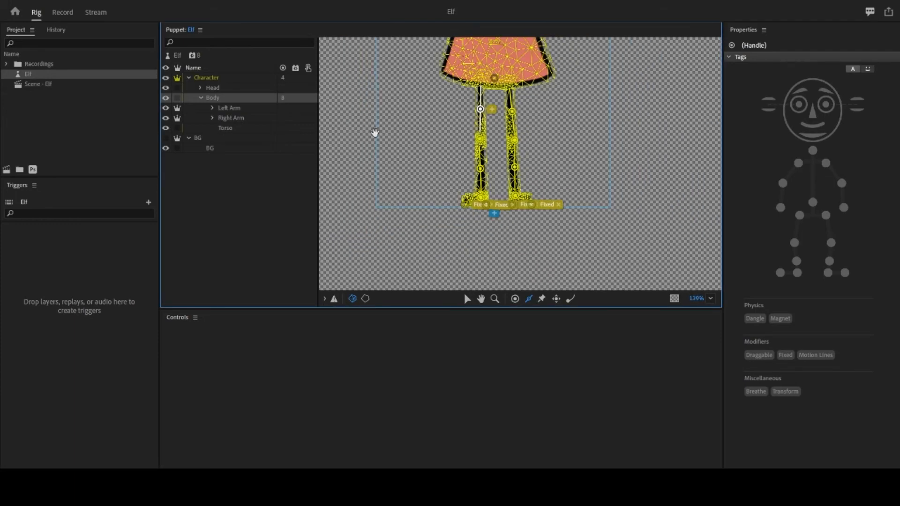
pyautogui.scroll(4, 376, 177)
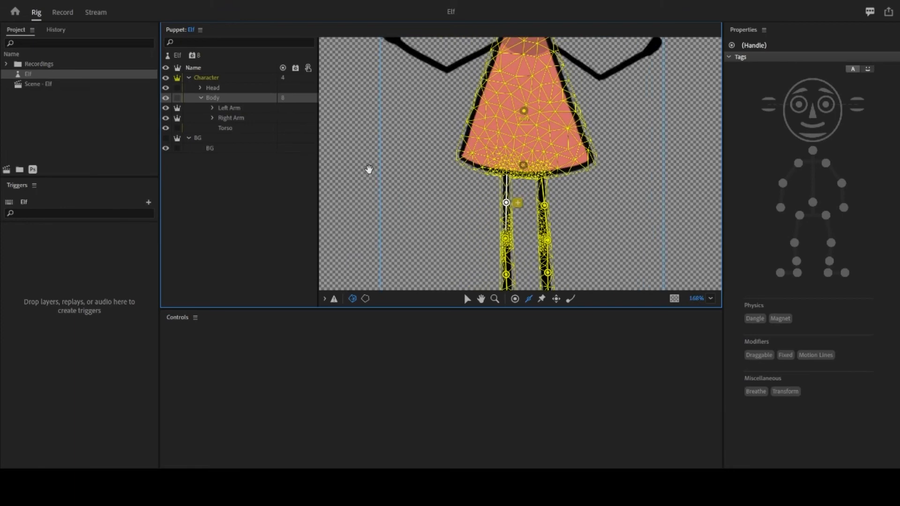
pyautogui.scroll(-1, 368, 164)
pyautogui.moveTo(367, 152); pyautogui.dragTo(374, 126)
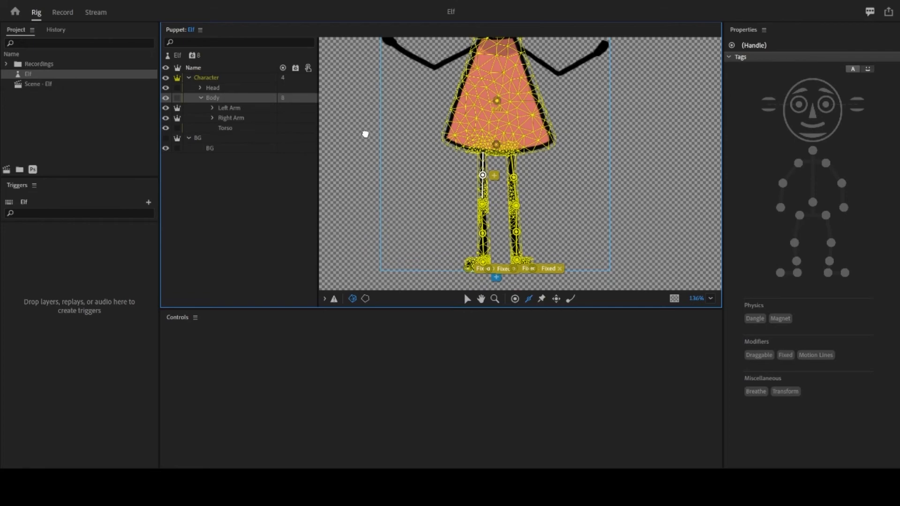
pyautogui.moveTo(365, 134); pyautogui.dragTo(360, 189)
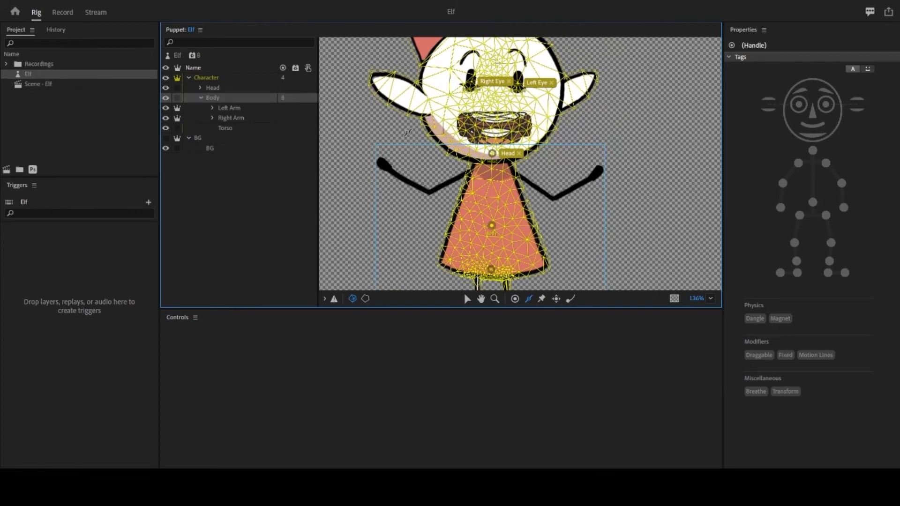
pyautogui.click(224, 107)
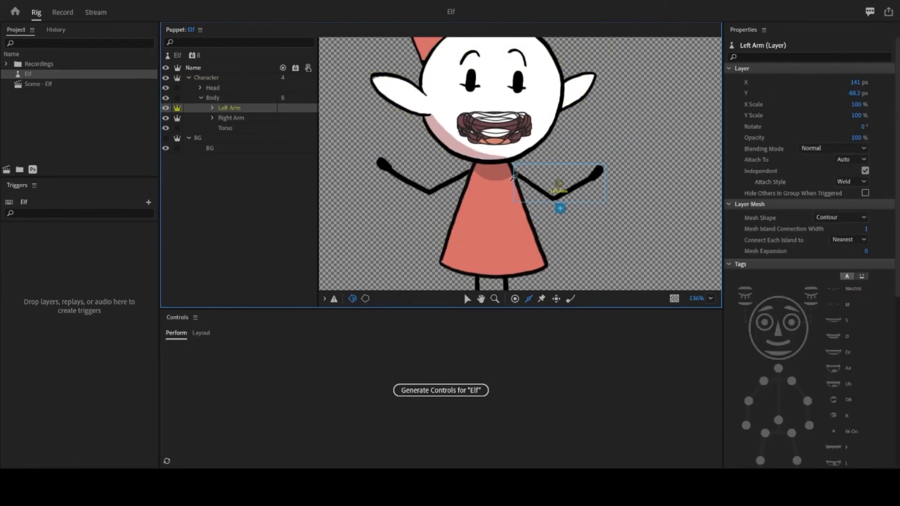
pyautogui.moveTo(360, 147); pyautogui.dragTo(366, 171)
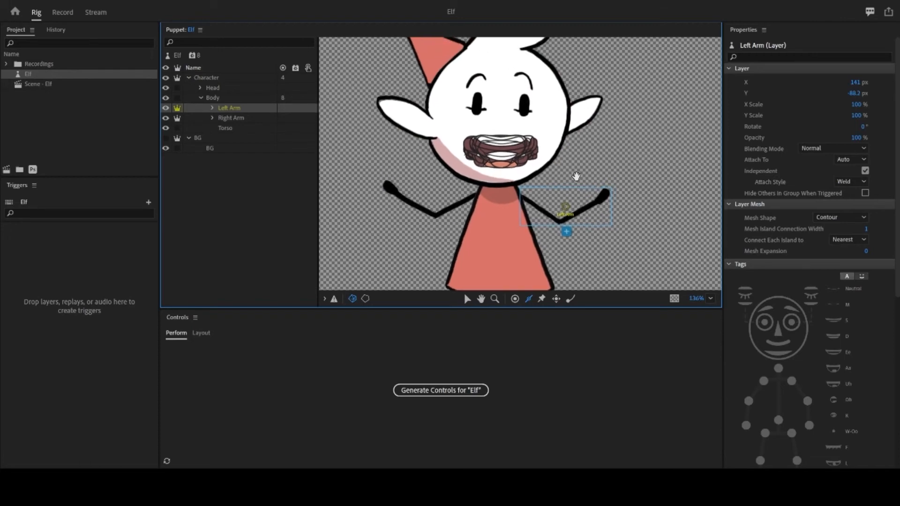
pyautogui.scroll(5, 576, 176)
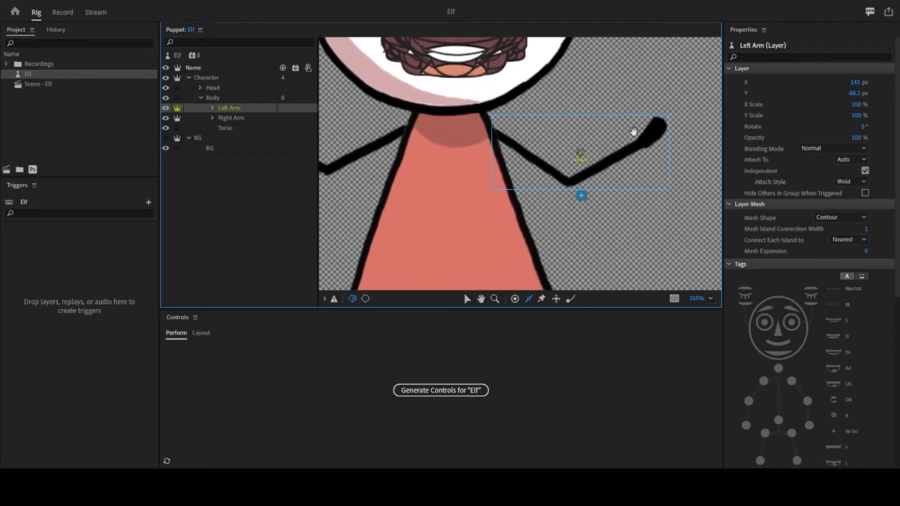
pyautogui.scroll(3, 602, 213)
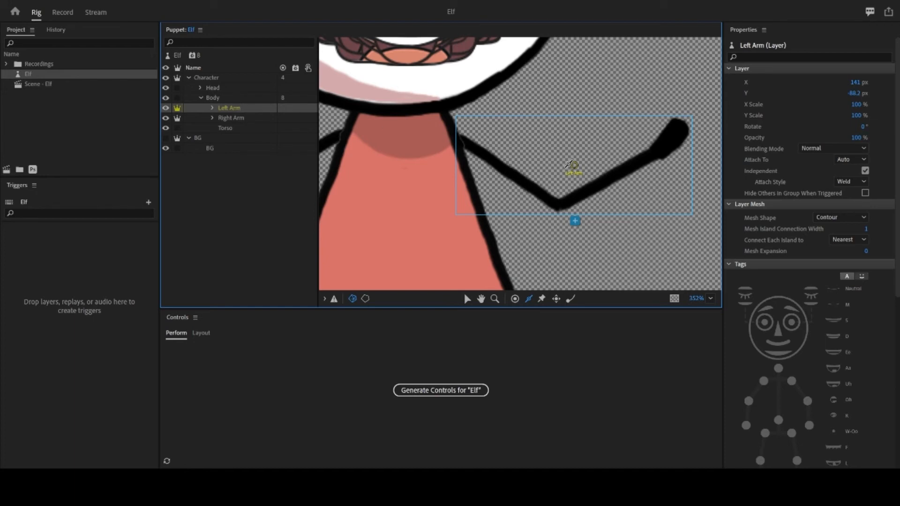
pyautogui.click(467, 300)
pyautogui.moveTo(576, 167)
pyautogui.mouseDown()
pyautogui.moveTo(562, 151)
pyautogui.moveTo(458, 140)
pyautogui.mouseUp()
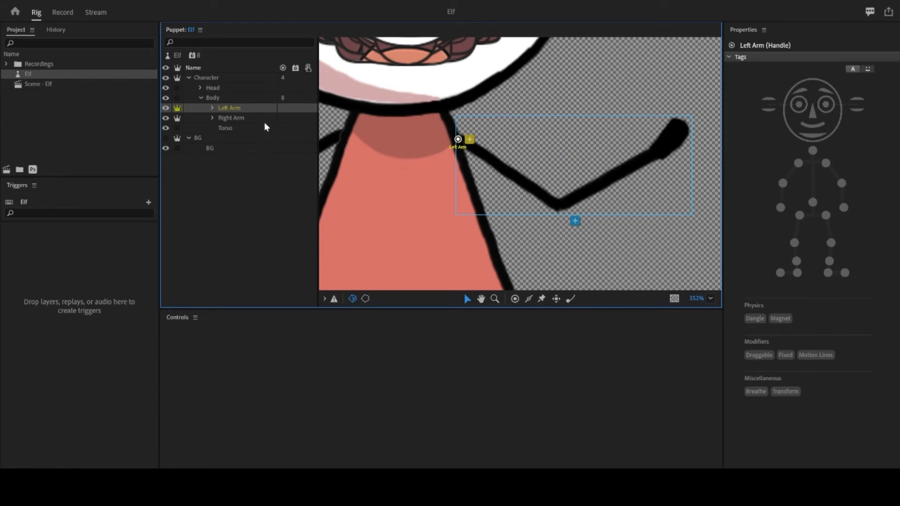
# Step: Nudge the Left Arm's origin handle slightly to fine-tune its position at the shoulder
pyautogui.click(227, 108)
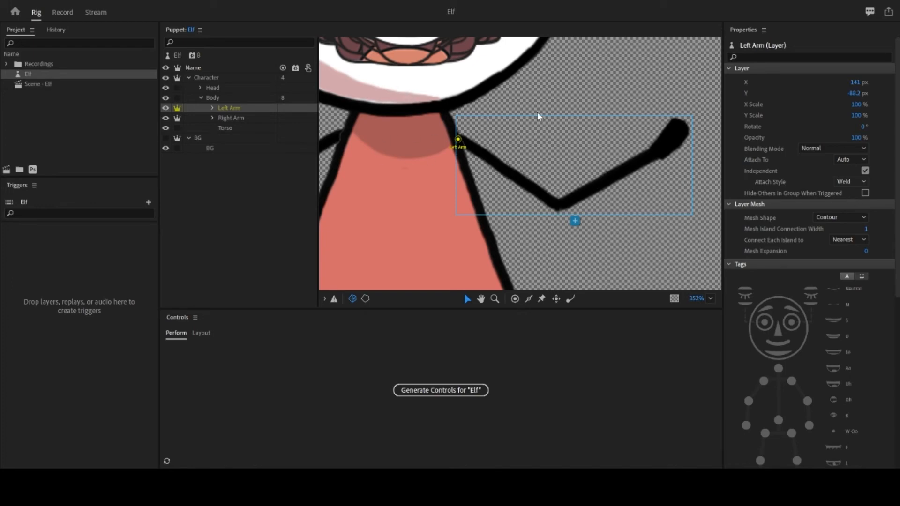
pyautogui.scroll(-3, 609, 173)
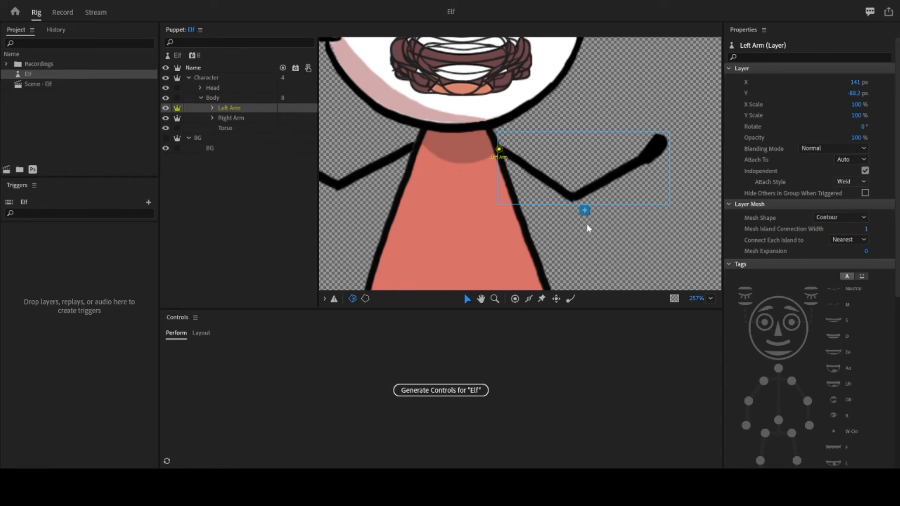
pyautogui.moveTo(603, 234); pyautogui.dragTo(576, 240)
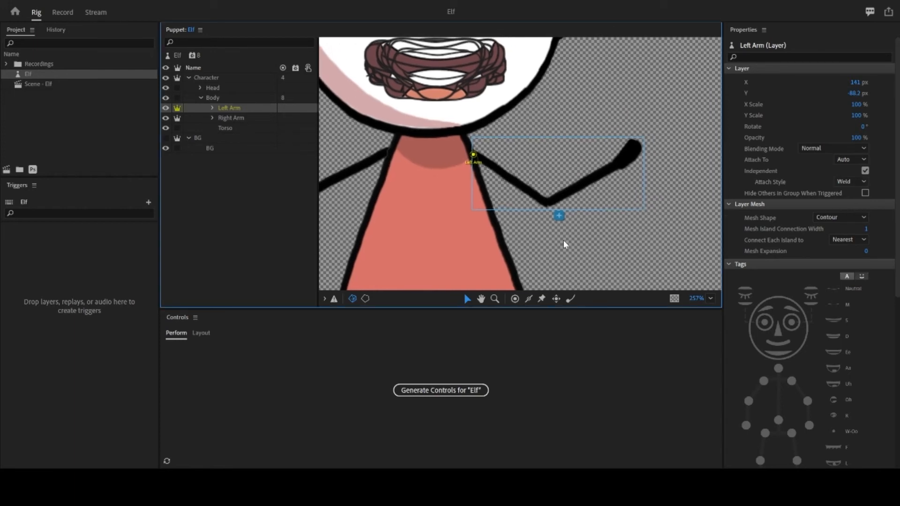
pyautogui.scroll(3, 491, 207)
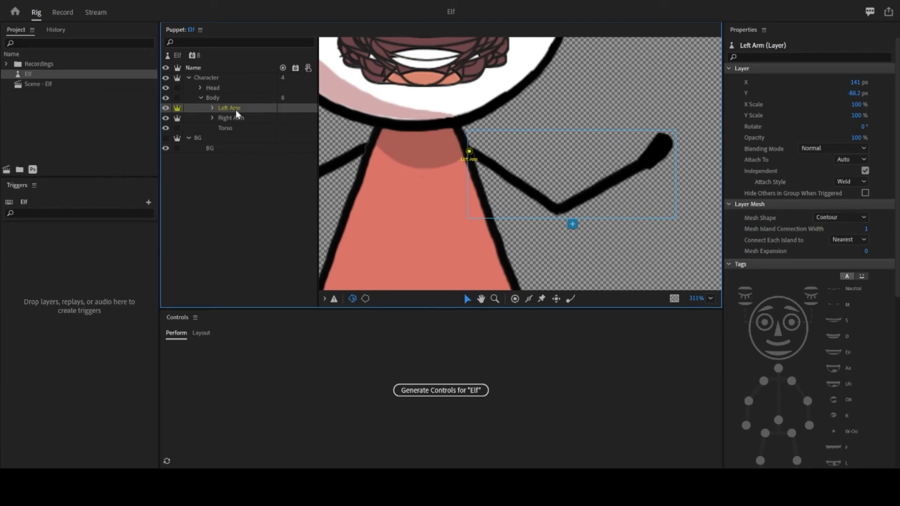
pyautogui.click(469, 152)
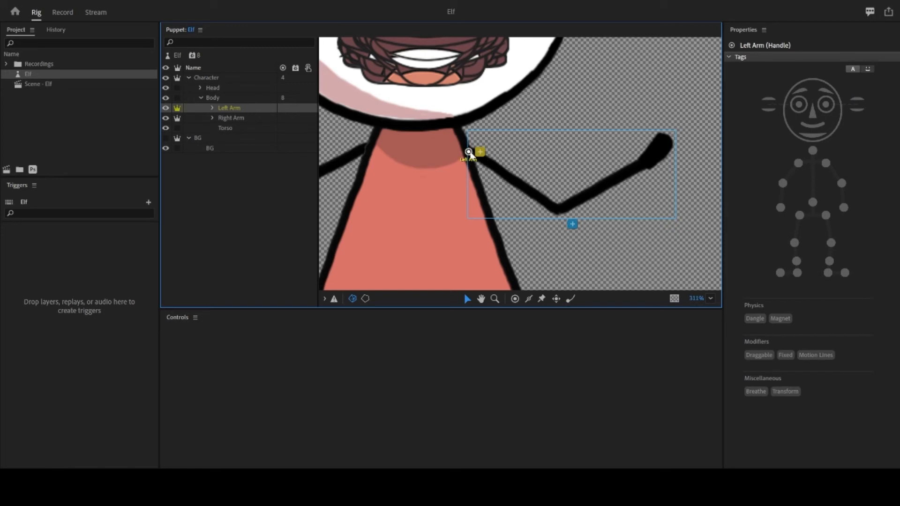
pyautogui.moveTo(468, 153); pyautogui.dragTo(471, 154)
# Step: Rig the left arm with an elbow handle, a Draggable handle at the wrist, and sticks along the upper arm and forearm
pyautogui.click(516, 300)
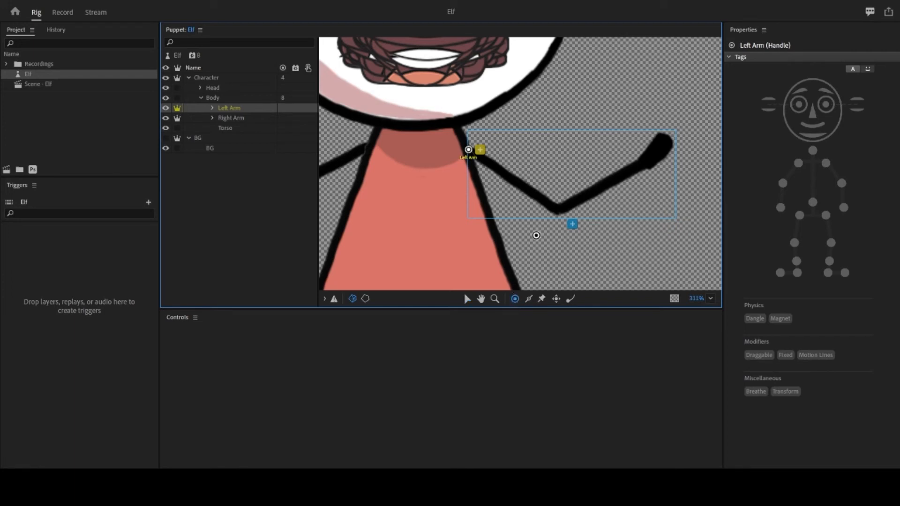
pyautogui.click(557, 209)
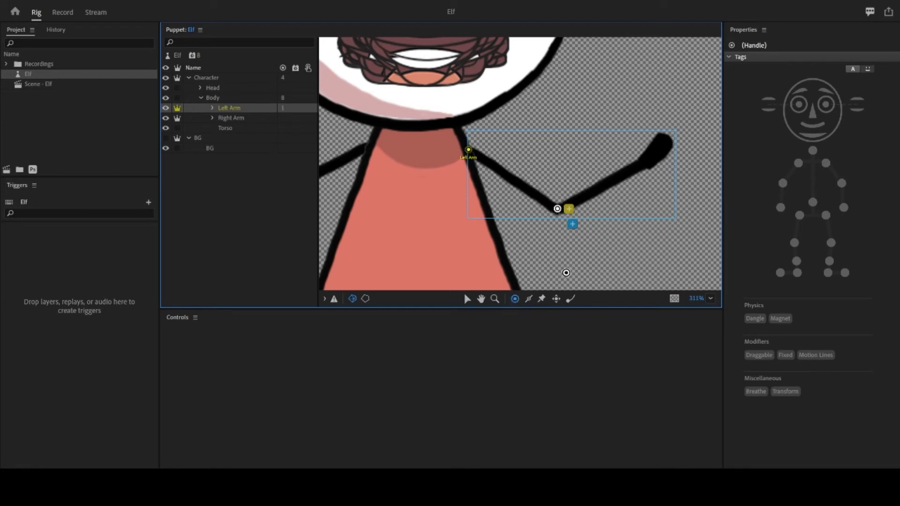
pyautogui.click(557, 300)
pyautogui.click(647, 160)
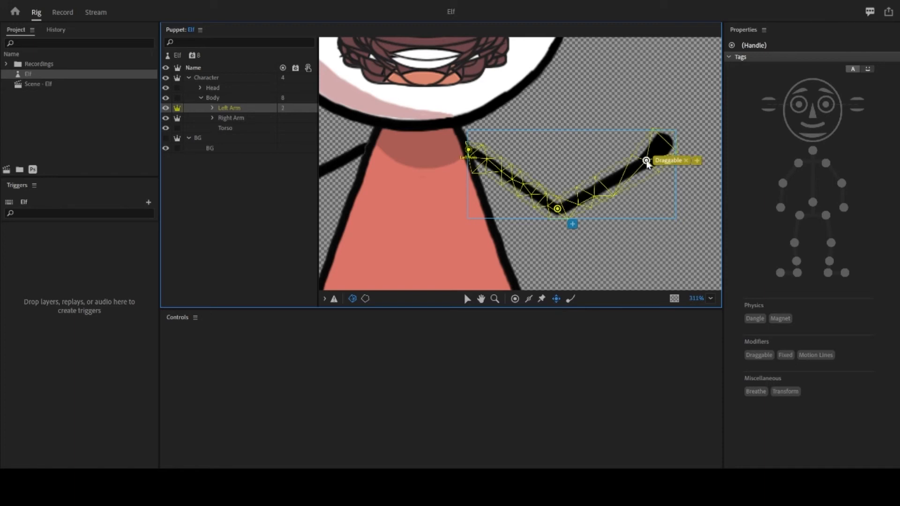
pyautogui.click(529, 300)
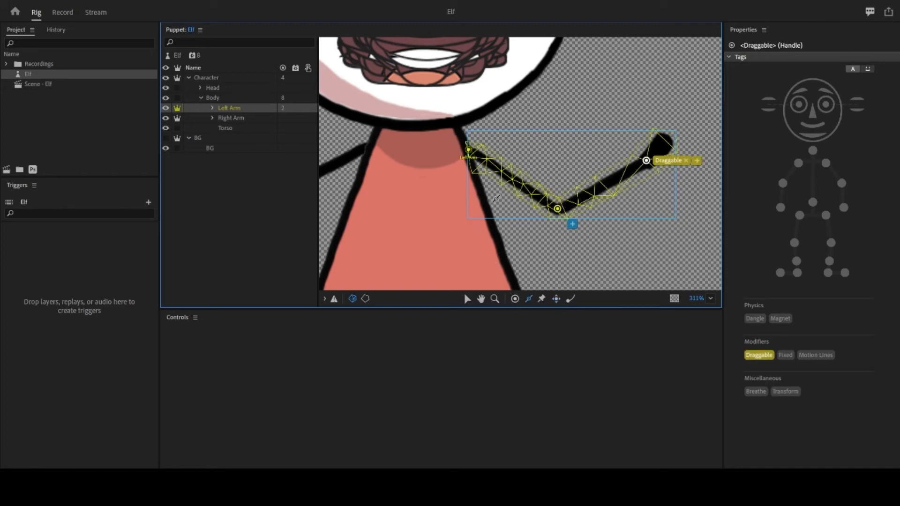
pyautogui.moveTo(475, 154)
pyautogui.mouseDown()
pyautogui.moveTo(557, 208)
pyautogui.moveTo(646, 160)
pyautogui.mouseUp()
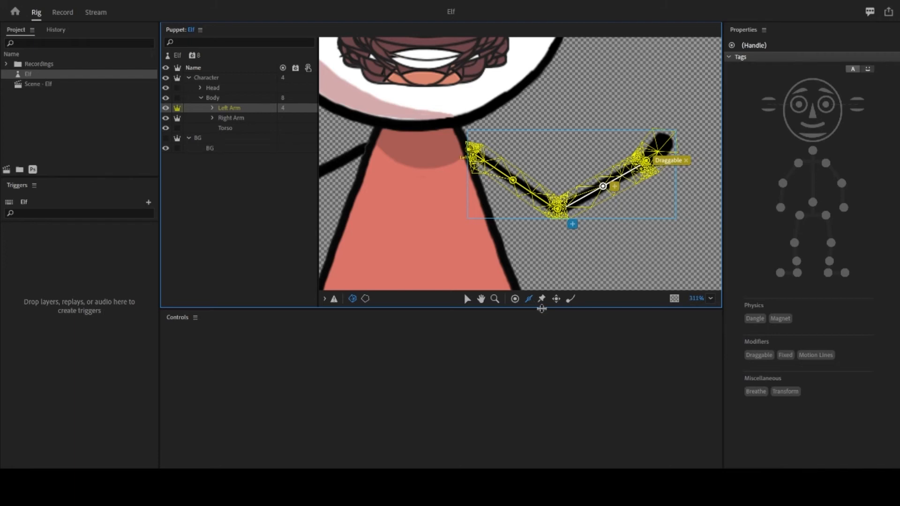
# Step: Enlarge the Puppet view, select the Right Arm layer and move its origin handle to the shoulder, where the arm meets the torso
pyautogui.moveTo(534, 309); pyautogui.dragTo(534, 373)
pyautogui.moveTo(532, 322); pyautogui.dragTo(712, 314)
pyautogui.scroll(-4, 411, 285)
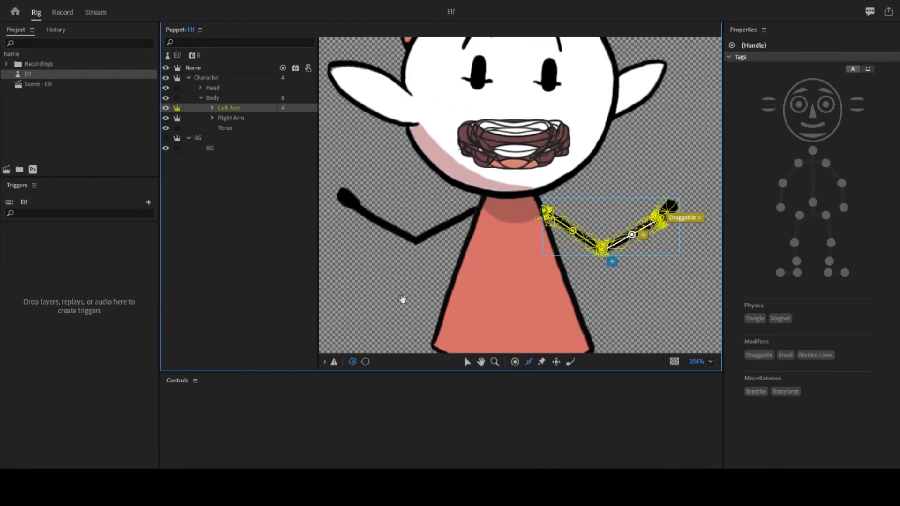
pyautogui.moveTo(404, 301); pyautogui.dragTo(428, 297)
pyautogui.click(235, 119)
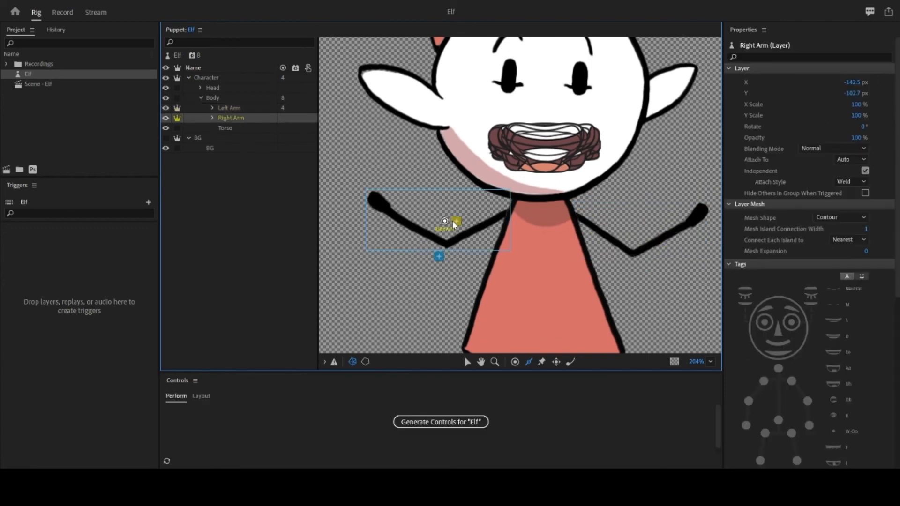
pyautogui.click(509, 213)
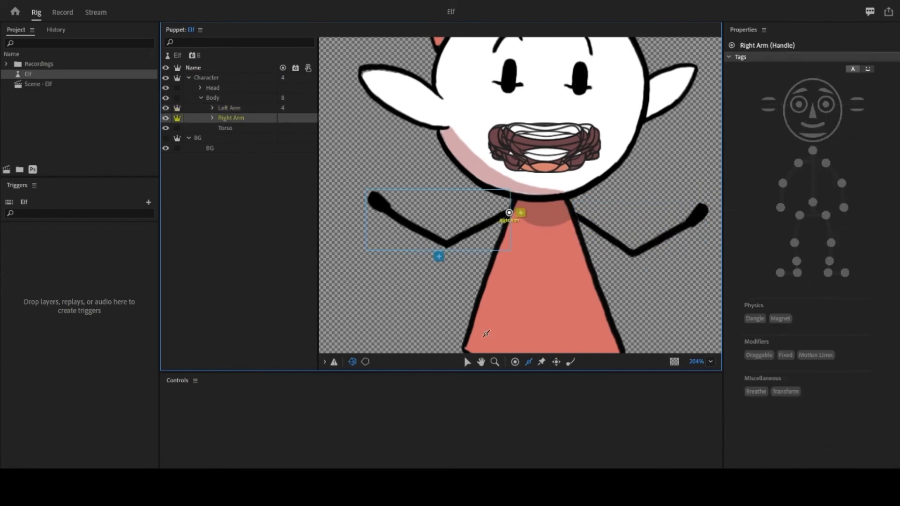
pyautogui.click(213, 118)
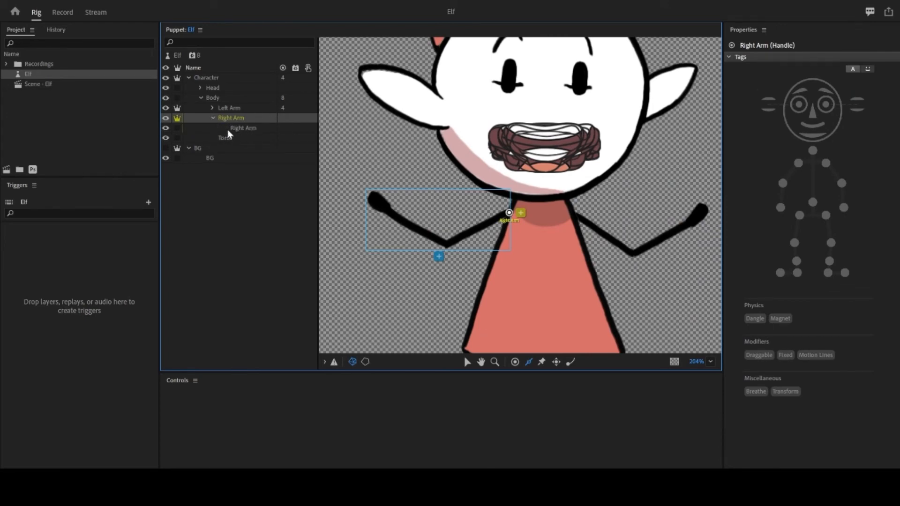
pyautogui.click(214, 117)
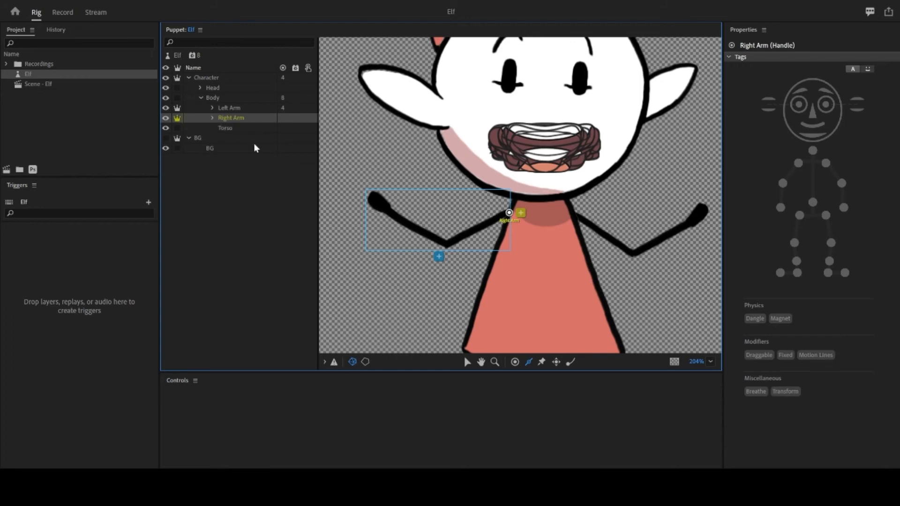
# Step: Rig the right arm with an elbow handle, a Draggable handle at the wrist, and sticks along the upper arm and forearm
pyautogui.click(353, 363)
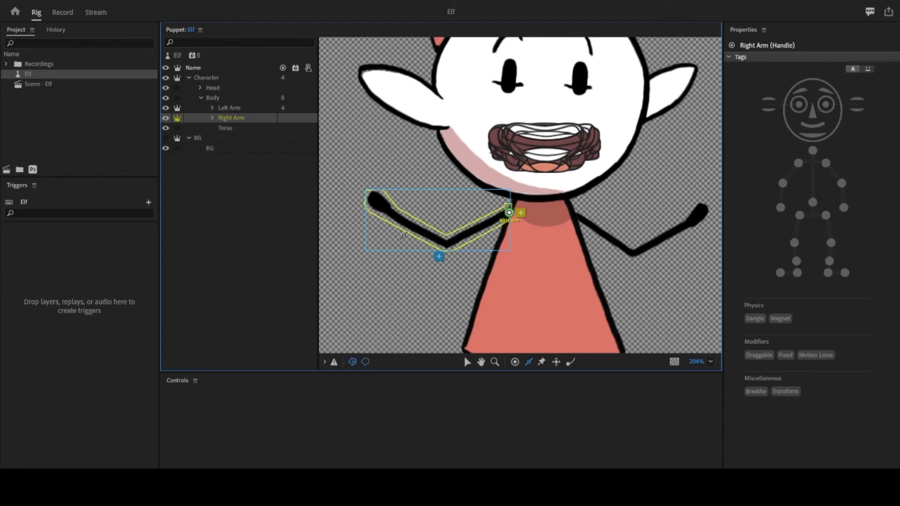
pyautogui.click(514, 362)
pyautogui.click(445, 243)
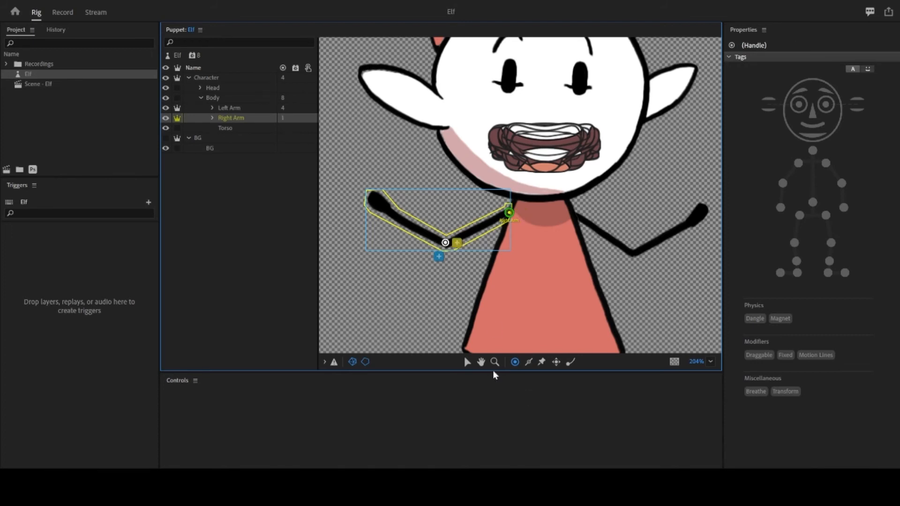
pyautogui.click(558, 365)
pyautogui.click(387, 210)
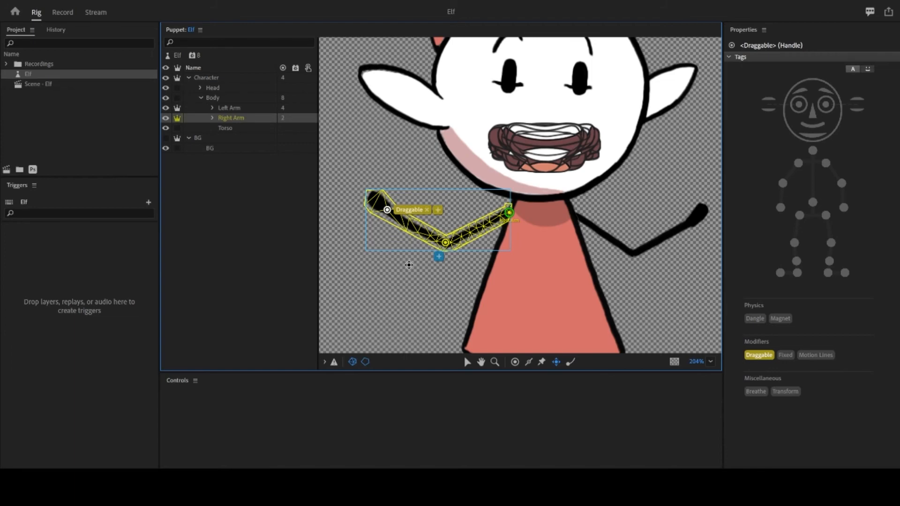
pyautogui.click(529, 362)
pyautogui.moveTo(501, 220)
pyautogui.mouseDown()
pyautogui.moveTo(445, 242)
pyautogui.moveTo(393, 215)
pyautogui.mouseUp()
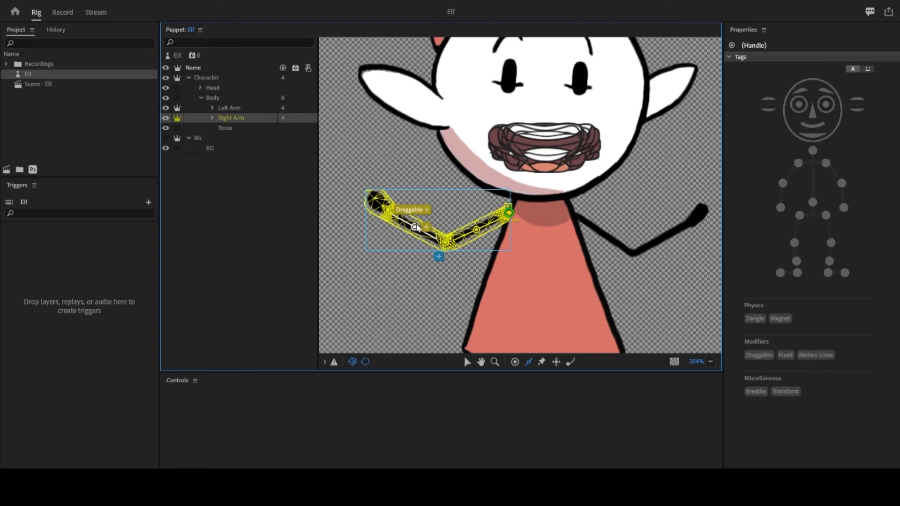
pyautogui.scroll(3, 422, 231)
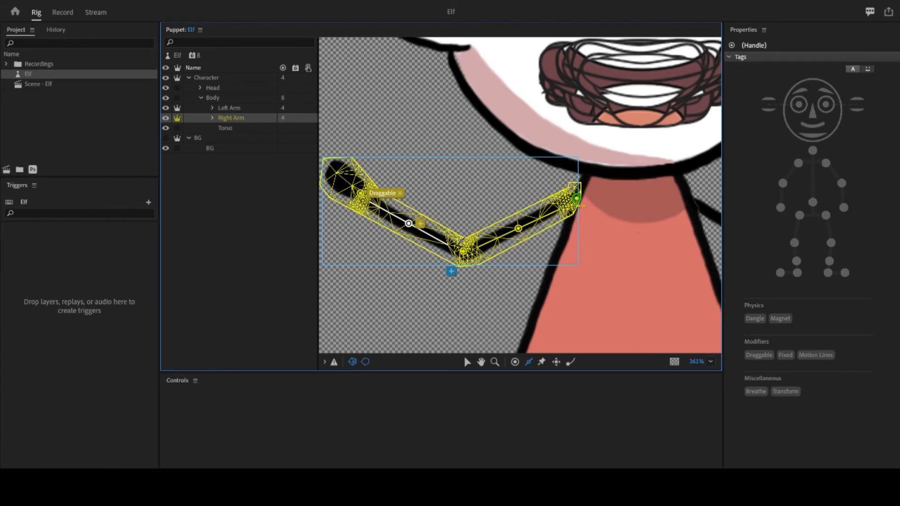
# Step: Switch to the Record workspace, test the raised hand with the camera input turned off, and turn the camera back on
pyautogui.click(67, 14)
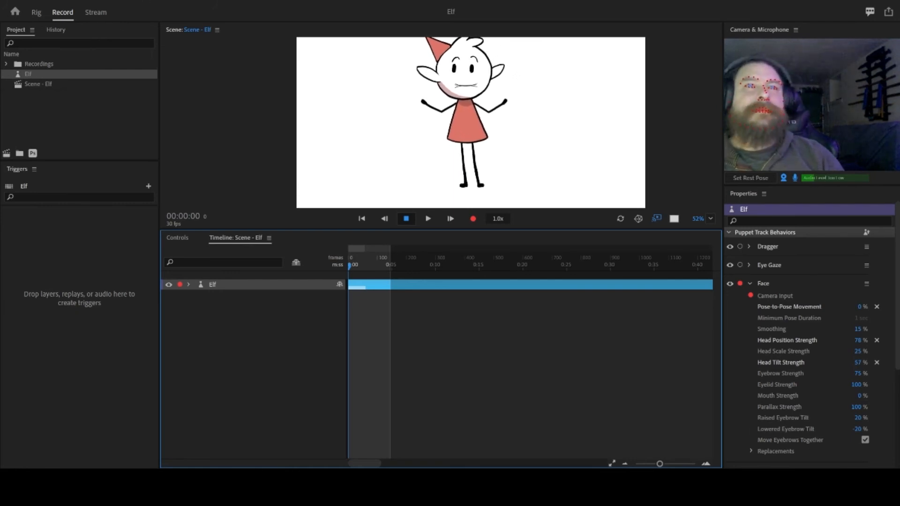
pyautogui.click(784, 178)
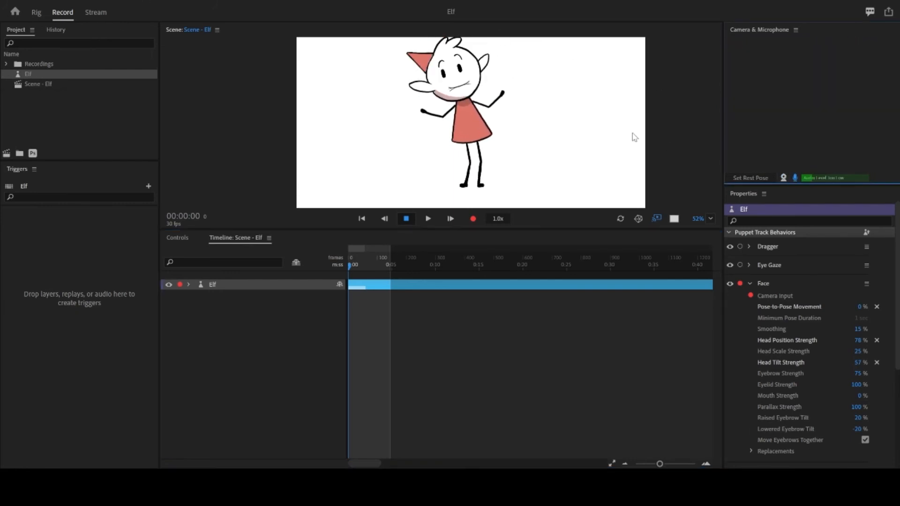
pyautogui.click(506, 96)
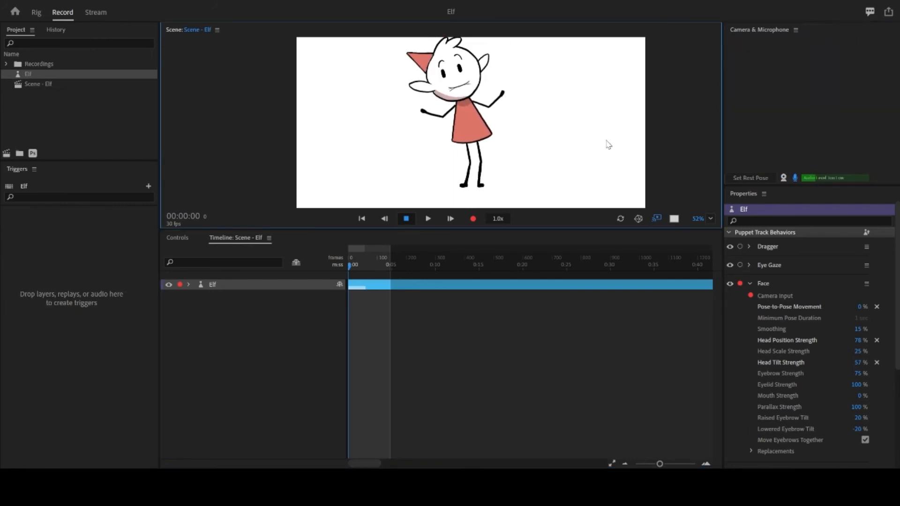
pyautogui.click(783, 177)
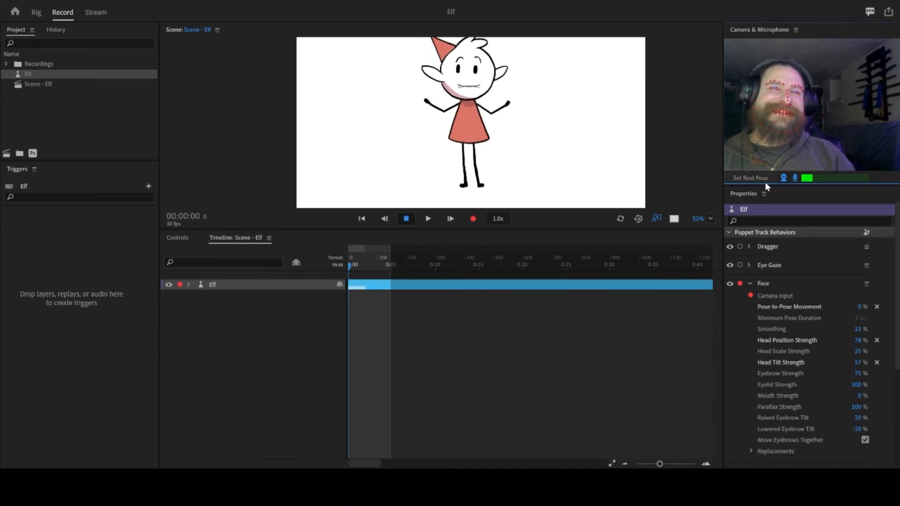
pyautogui.scroll(-2, 495, 127)
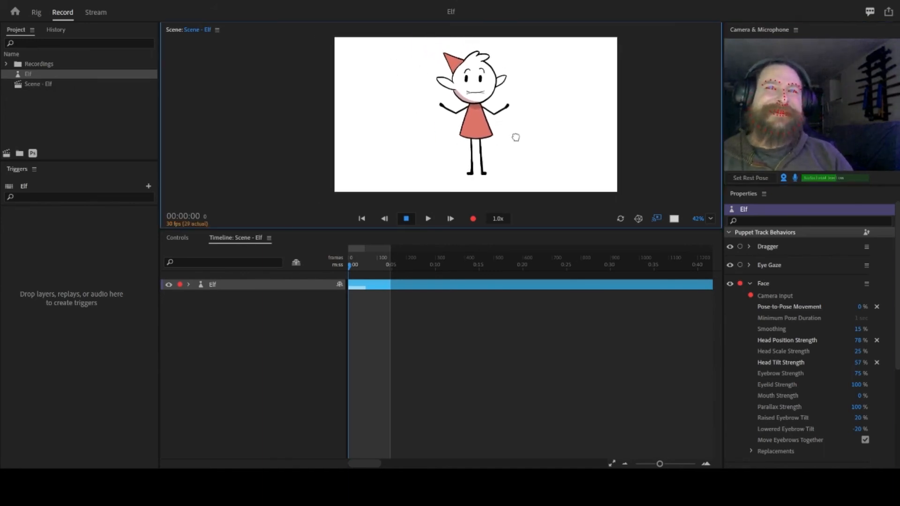
pyautogui.scroll(-1, 520, 147)
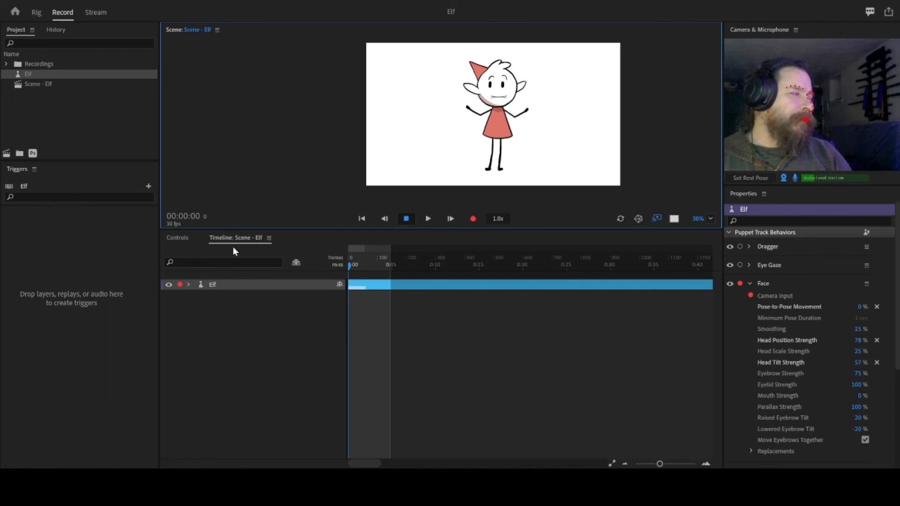
# Step: Hide the Right Arm's mesh in the Rig workspace, and arm the Elf's Dragger behavior in the Record workspace
pyautogui.click(34, 13)
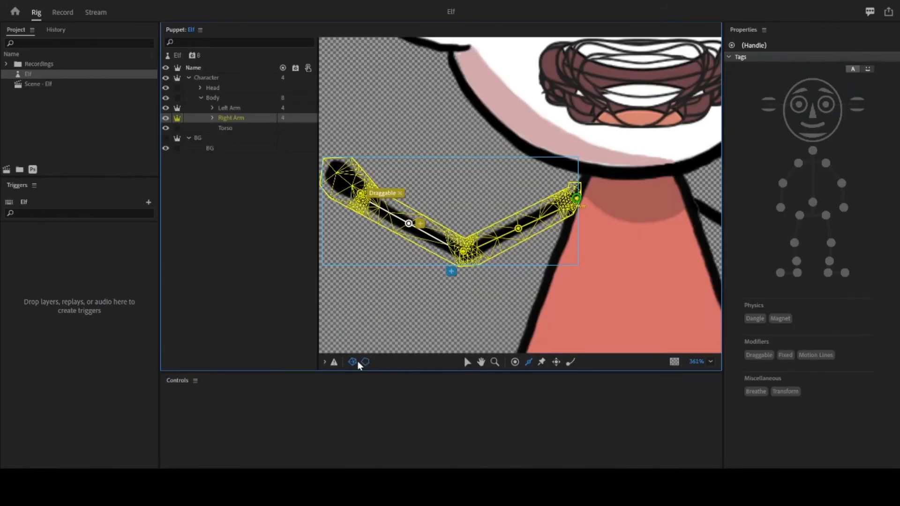
pyautogui.click(352, 364)
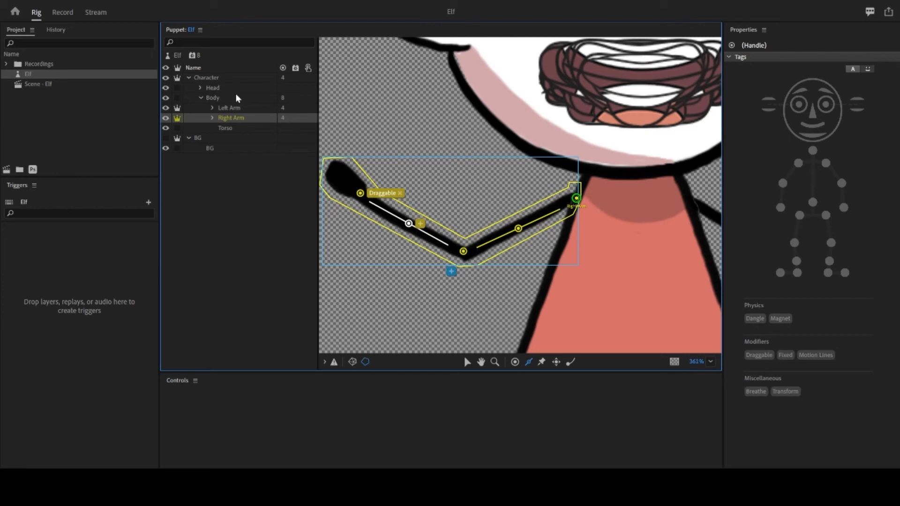
pyautogui.click(74, 13)
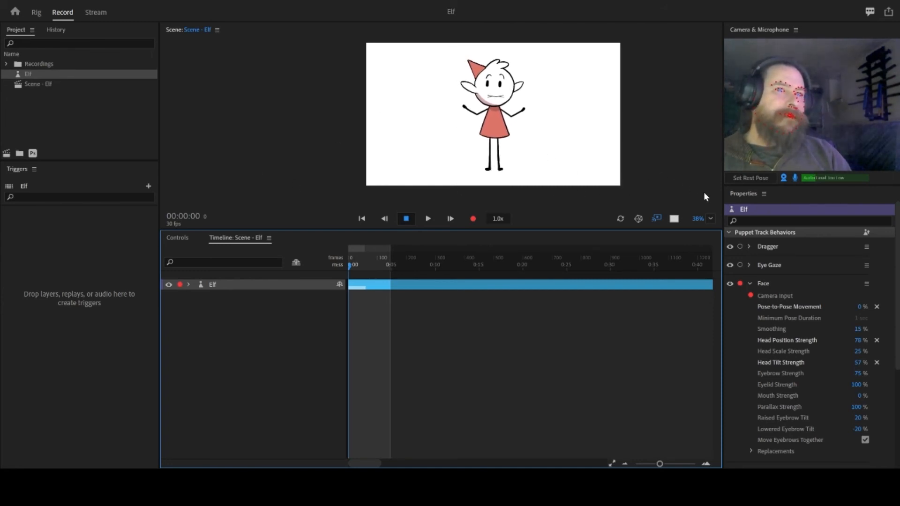
pyautogui.click(739, 247)
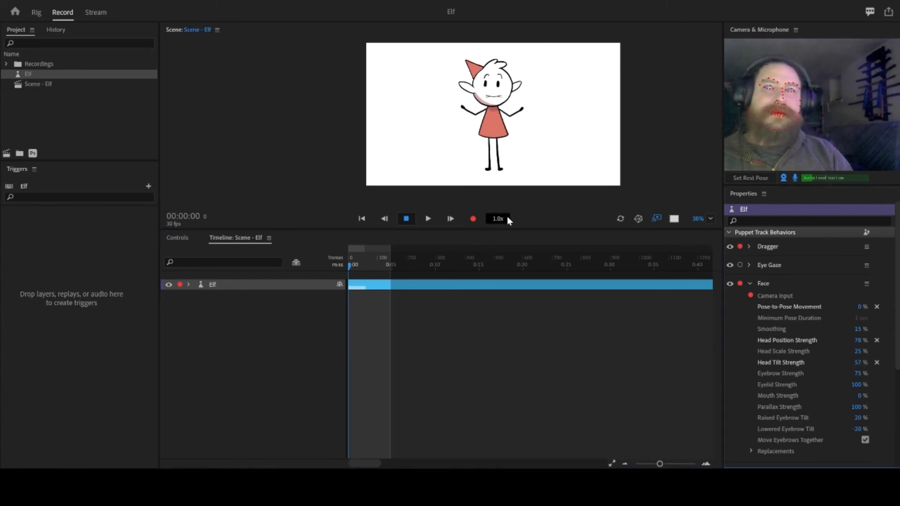
# Step: Turn the Elf puppet's Auto-sync with Artwork option off and on again, and refresh the scene
pyautogui.click(36, 74)
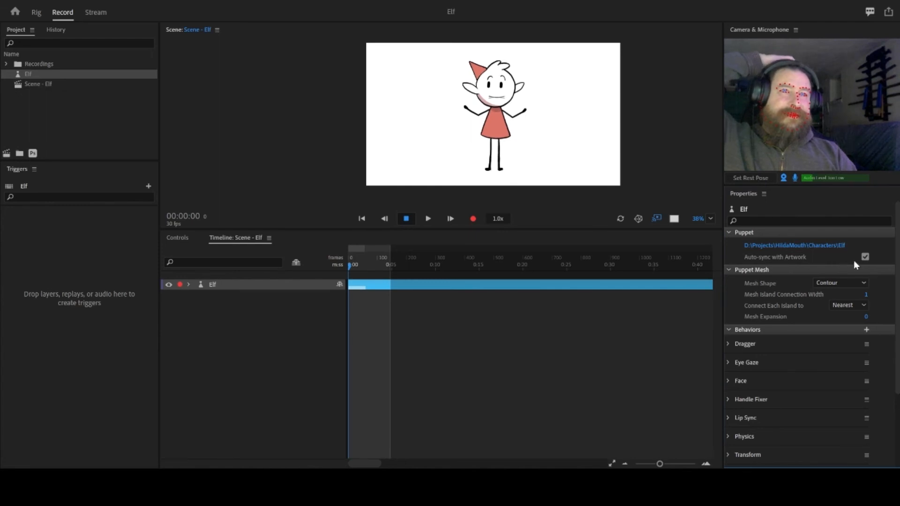
pyautogui.click(865, 257)
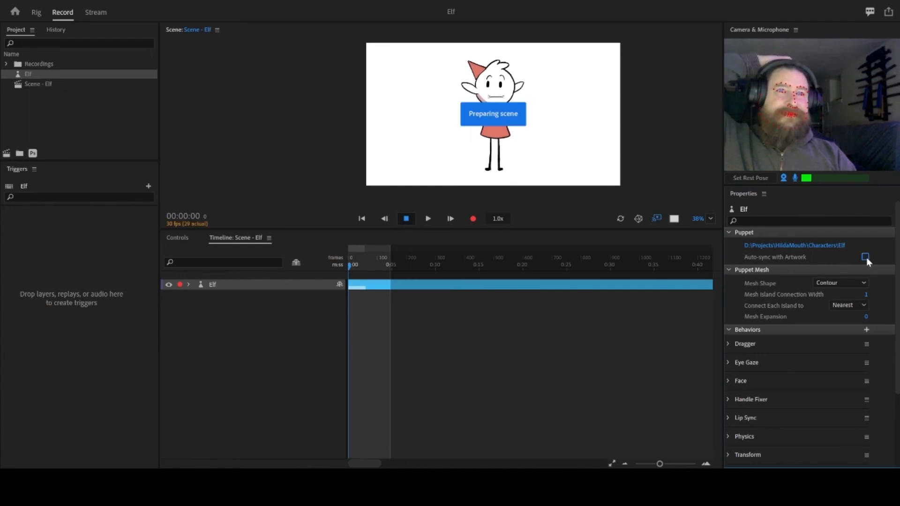
pyautogui.click(865, 257)
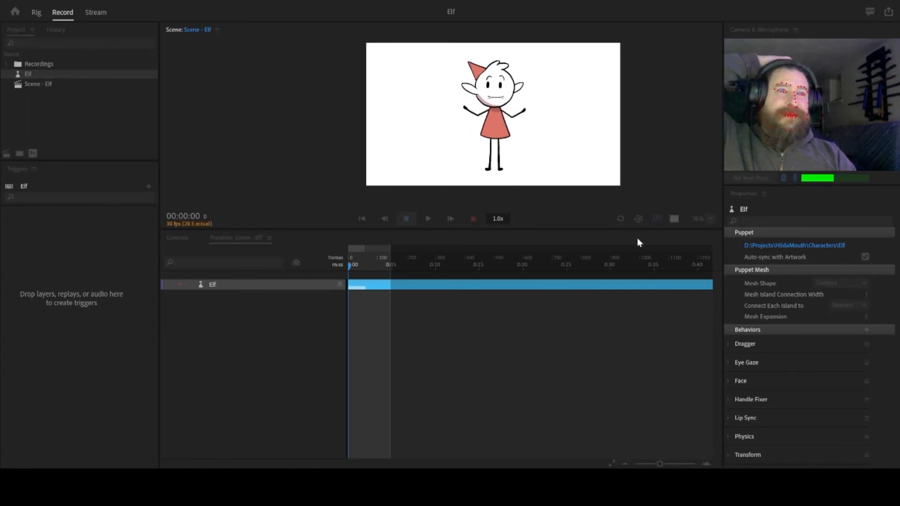
pyautogui.click(620, 219)
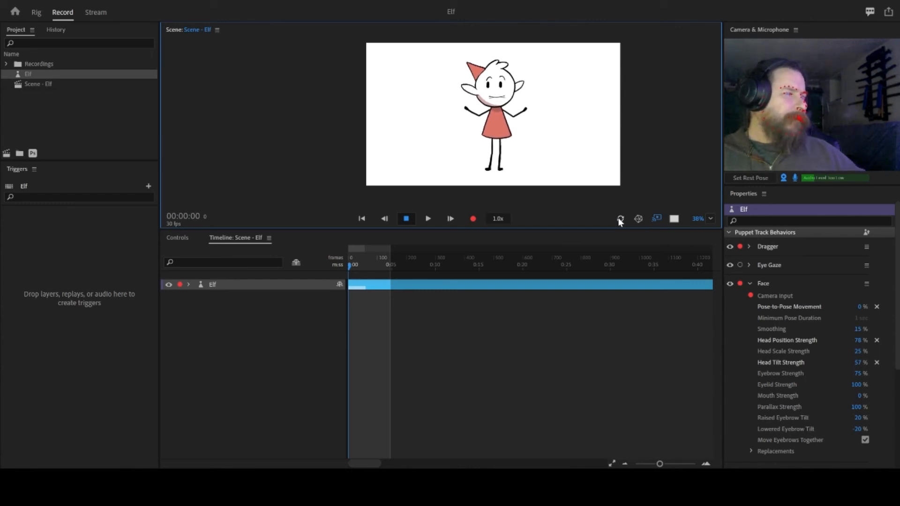
# Step: Turn off the camera input and pose both of the Elf's hands lower beside the body in an enlarged scene view to test the arm rig
pyautogui.click(783, 179)
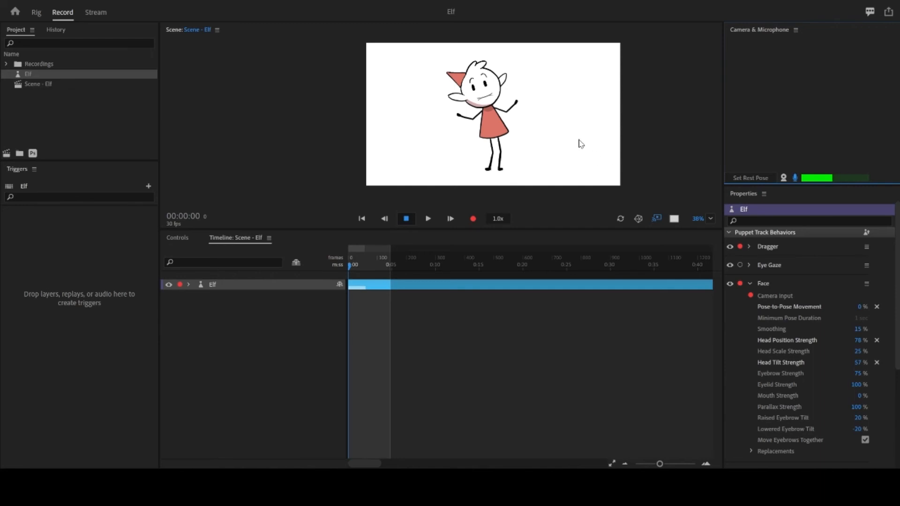
pyautogui.moveTo(517, 101)
pyautogui.mouseDown()
pyautogui.moveTo(520, 134)
pyautogui.moveTo(514, 103)
pyautogui.mouseUp()
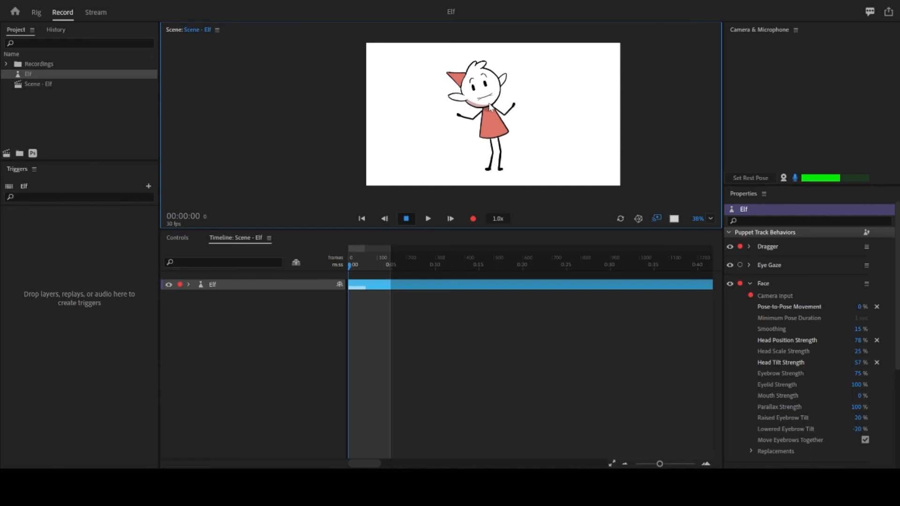
pyautogui.moveTo(459, 118)
pyautogui.mouseDown()
pyautogui.moveTo(469, 131)
pyautogui.moveTo(463, 111)
pyautogui.moveTo(460, 130)
pyautogui.moveTo(466, 111)
pyautogui.moveTo(468, 128)
pyautogui.mouseUp()
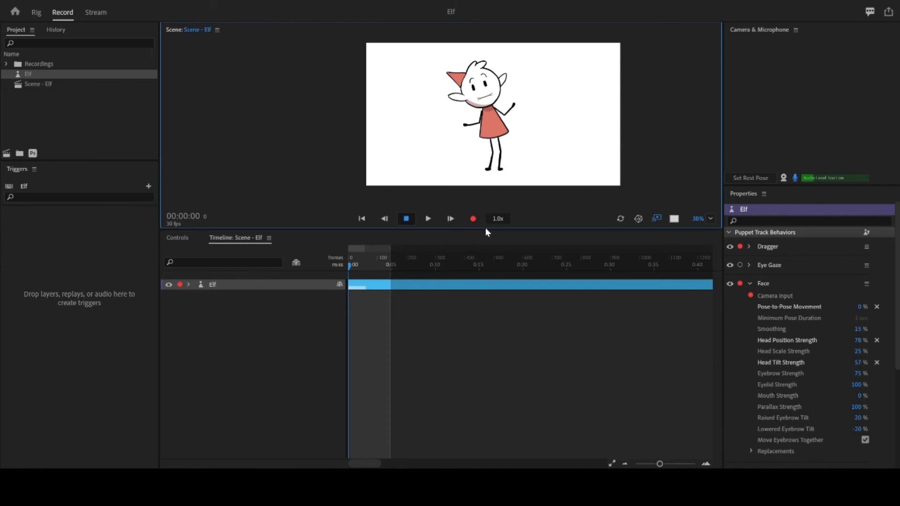
pyautogui.moveTo(485, 229); pyautogui.dragTo(474, 348)
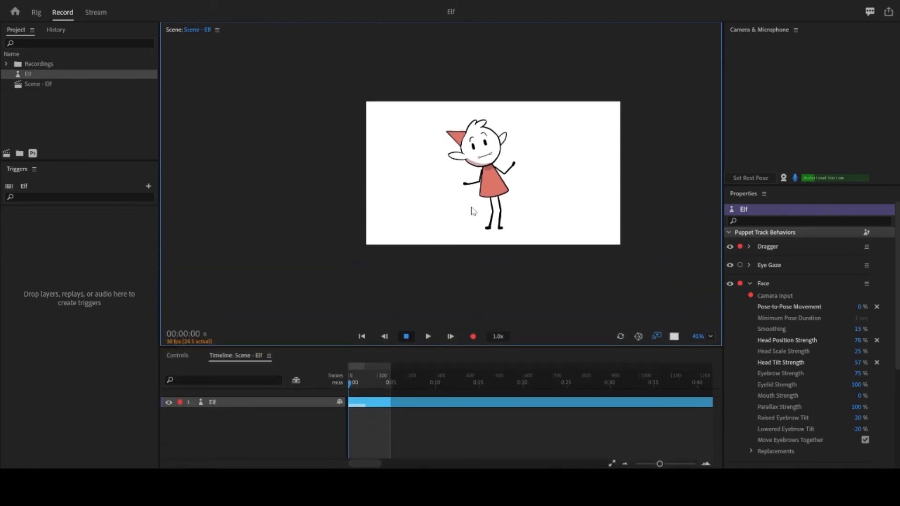
pyautogui.scroll(5, 471, 211)
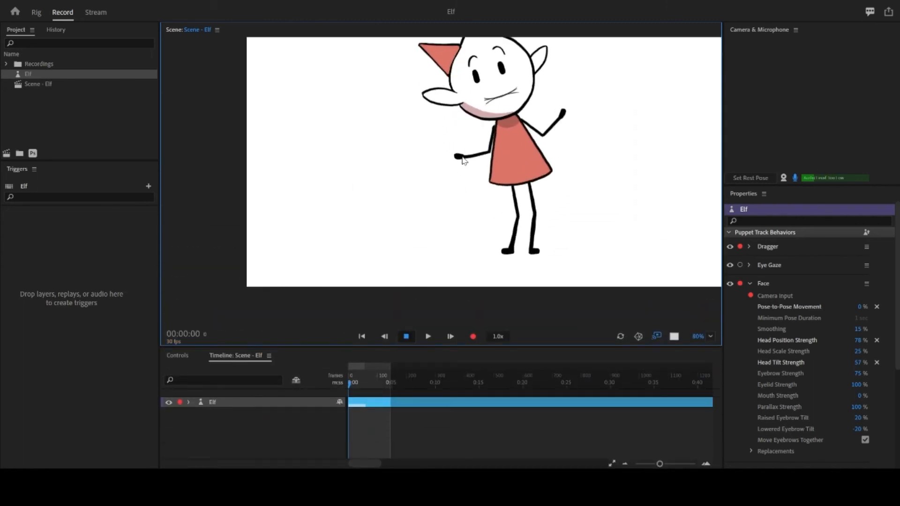
pyautogui.moveTo(462, 160); pyautogui.dragTo(448, 143)
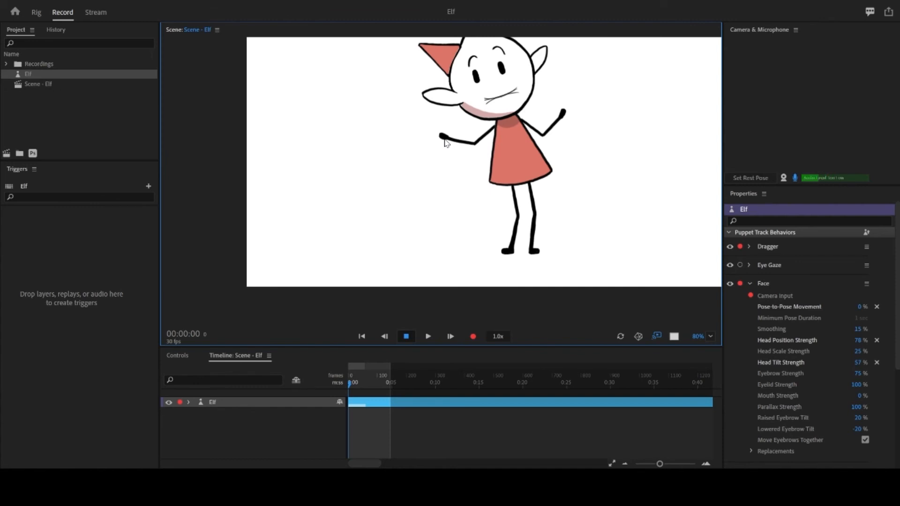
pyautogui.moveTo(562, 117); pyautogui.dragTo(568, 141)
pyautogui.moveTo(444, 142); pyautogui.dragTo(456, 165)
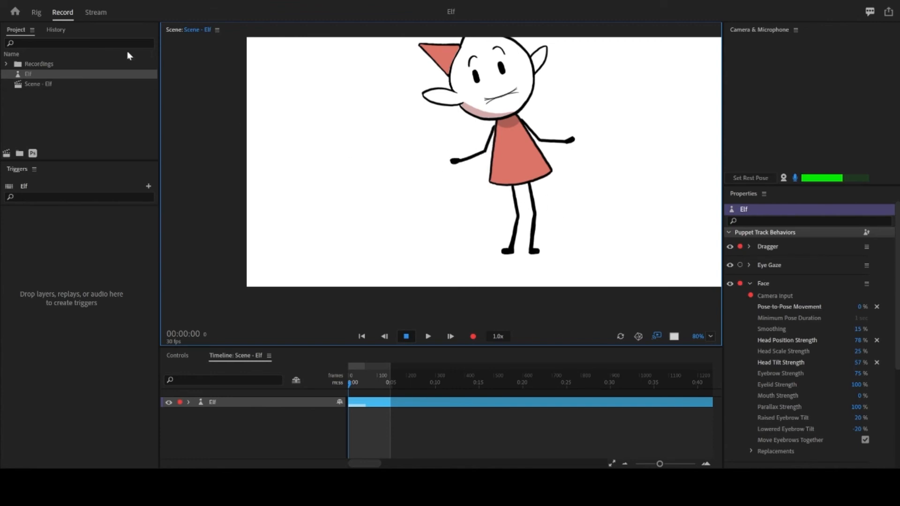
# Step: Return to the Rig workspace and examine the placement of the right arm's handles and sticks up close
pyautogui.click(36, 14)
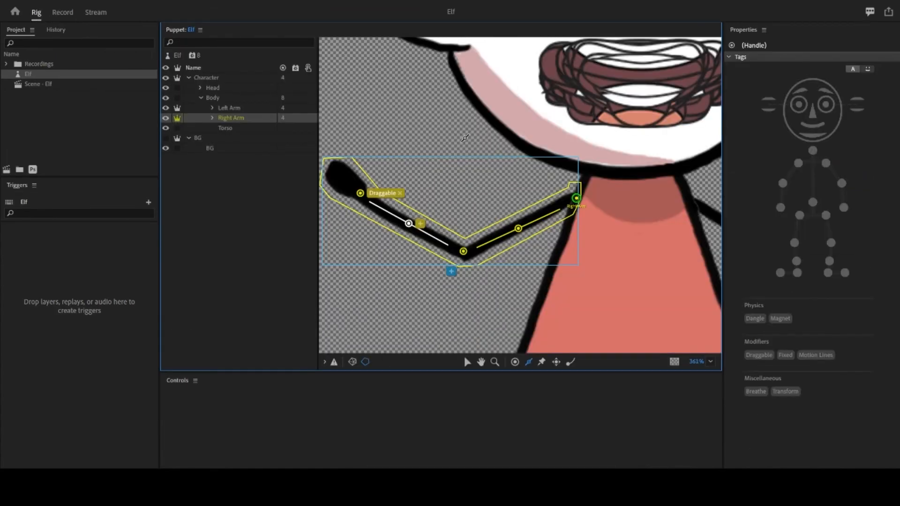
pyautogui.scroll(-6, 462, 143)
pyautogui.moveTo(428, 238); pyautogui.dragTo(415, 265)
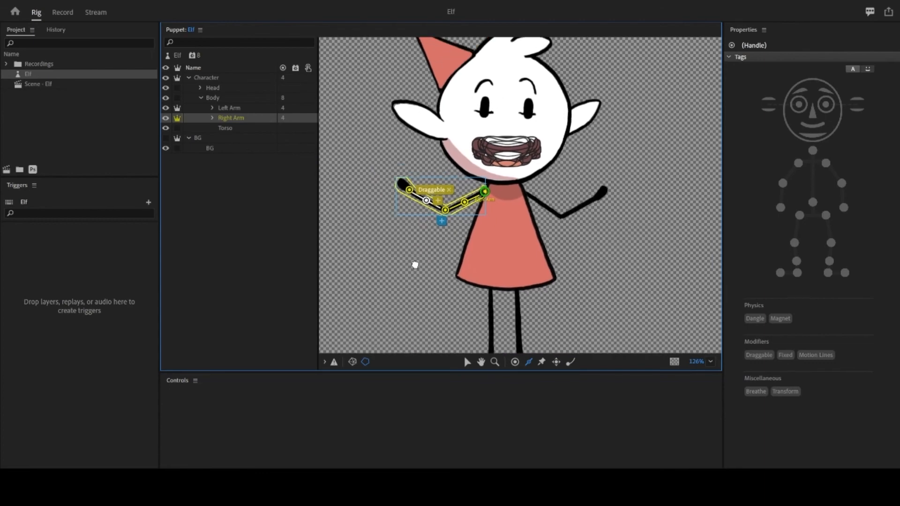
pyautogui.scroll(5, 427, 186)
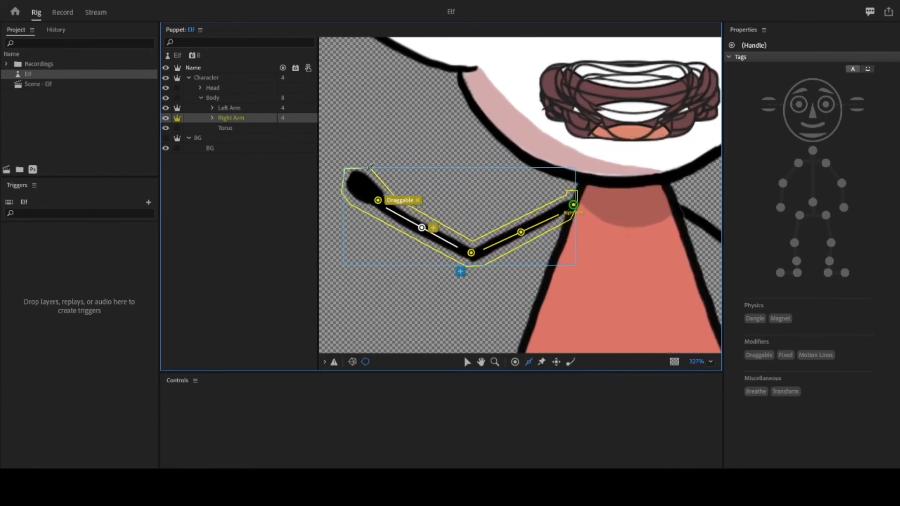
pyautogui.scroll(1, 427, 206)
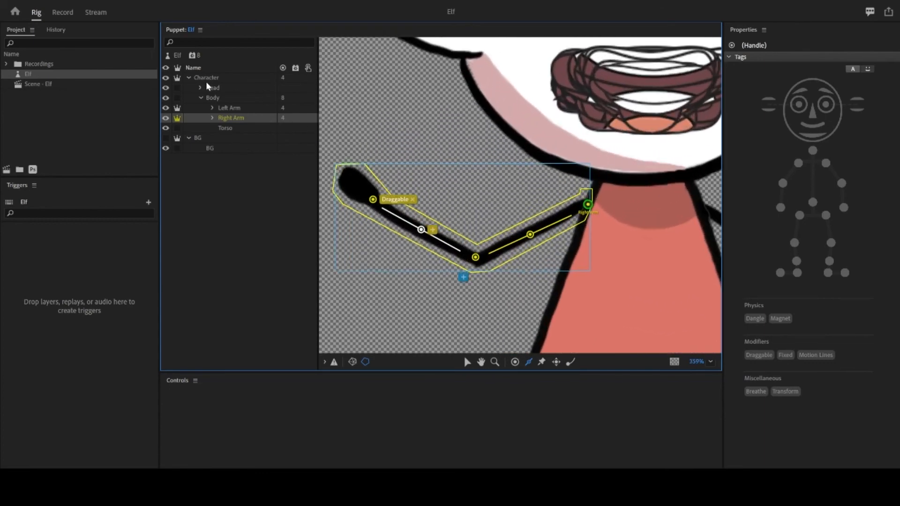
# Step: Tag the Right Arm's handles as Right Shoulder at the body, Right Elbow at the bend and Right Wrist at the draggable hand
pyautogui.click(231, 118)
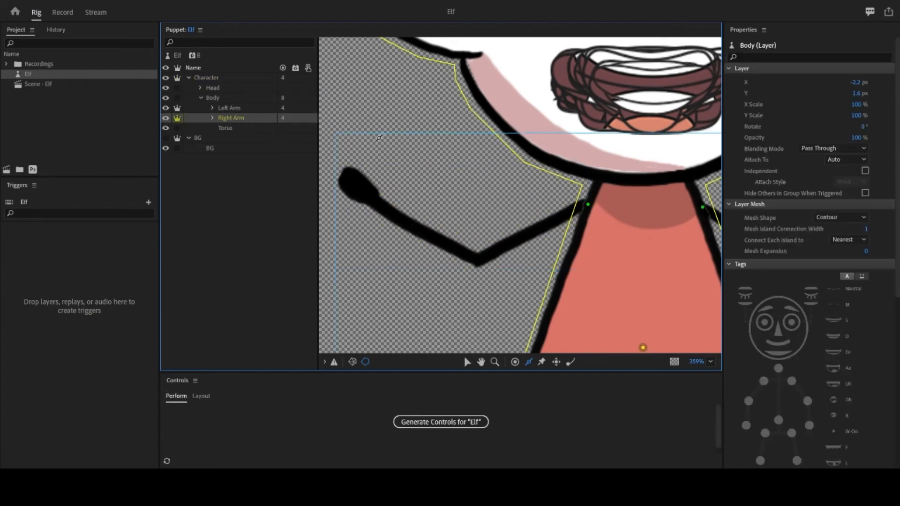
pyautogui.click(588, 205)
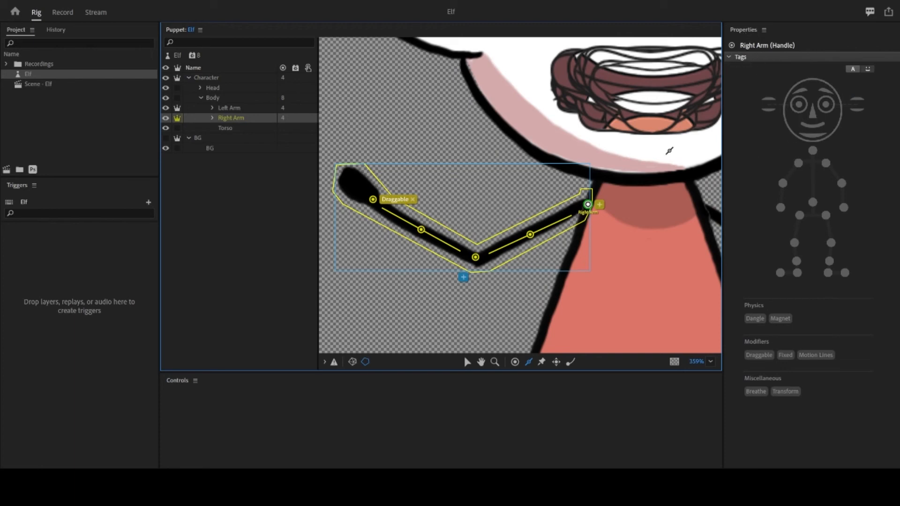
pyautogui.click(799, 165)
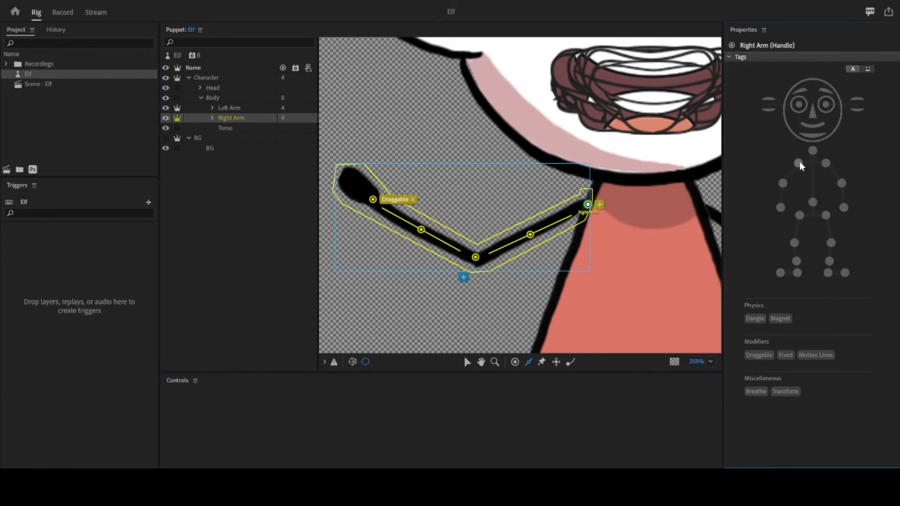
pyautogui.click(475, 257)
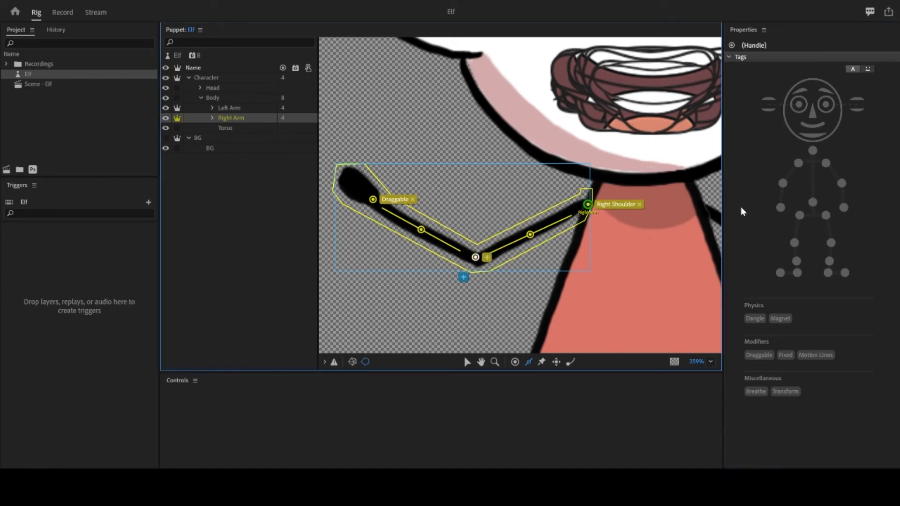
pyautogui.click(783, 182)
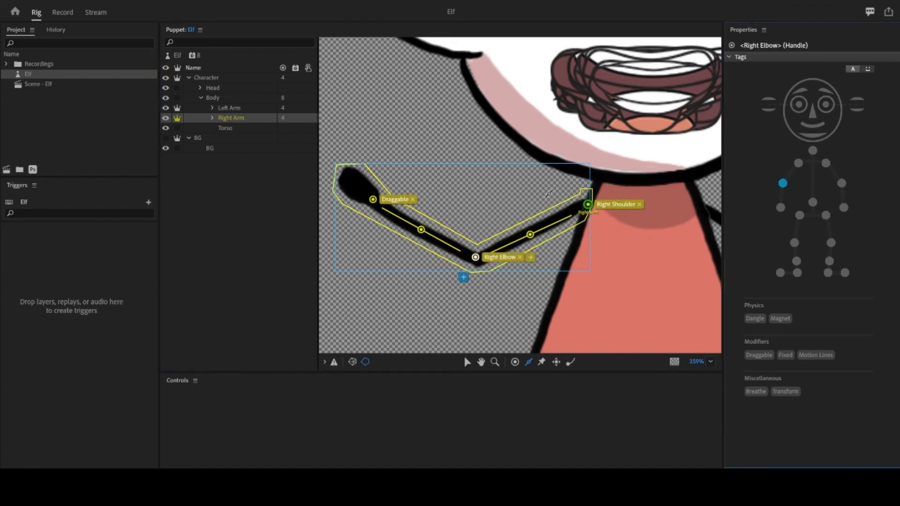
pyautogui.click(376, 198)
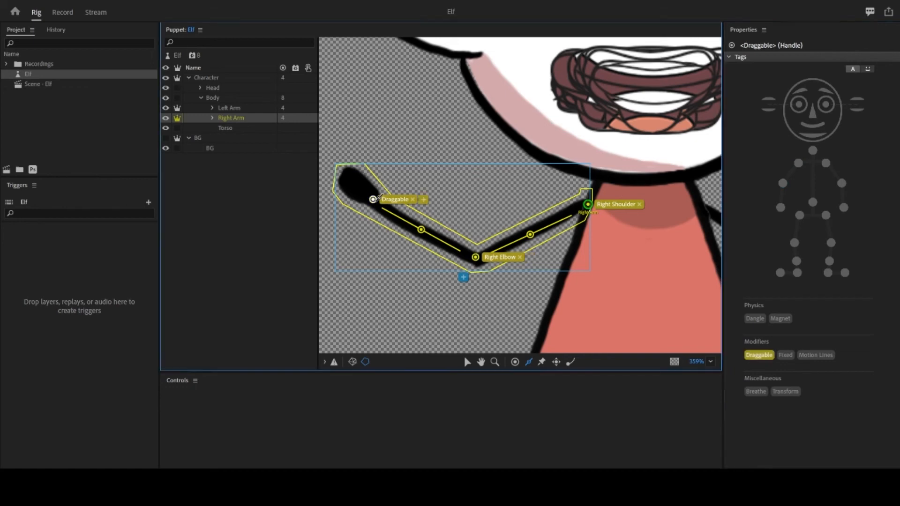
pyautogui.click(781, 207)
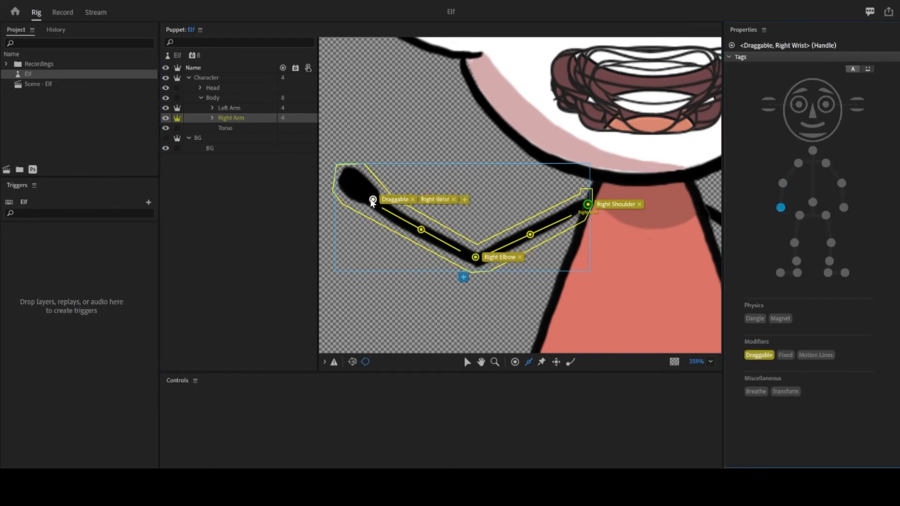
# Step: Name the draggable handle at the right wrist "Right Arm Drag"
pyautogui.click(374, 202)
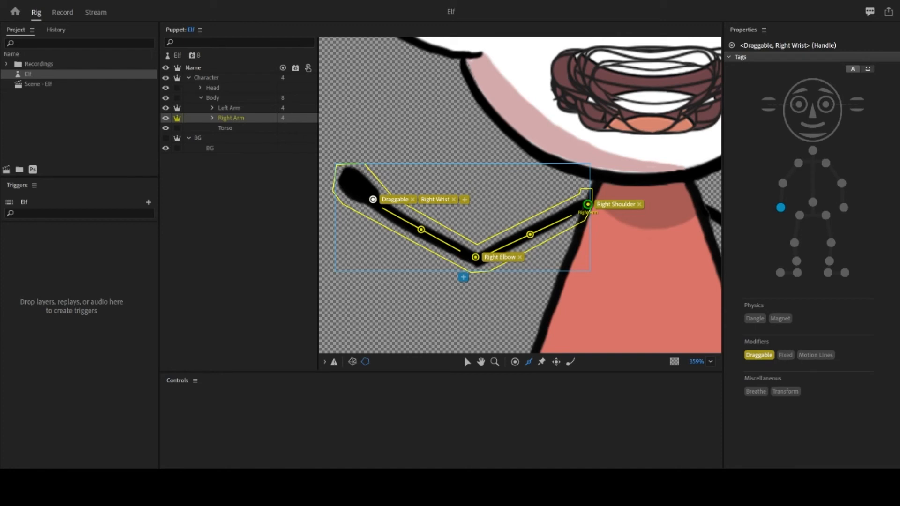
pyautogui.click(393, 211)
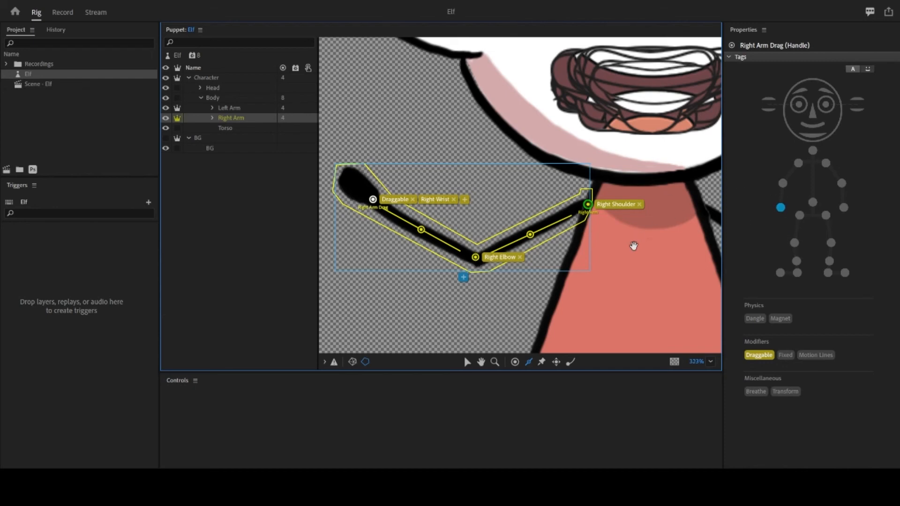
pyautogui.scroll(-4, 633, 245)
pyautogui.scroll(-3, 476, 277)
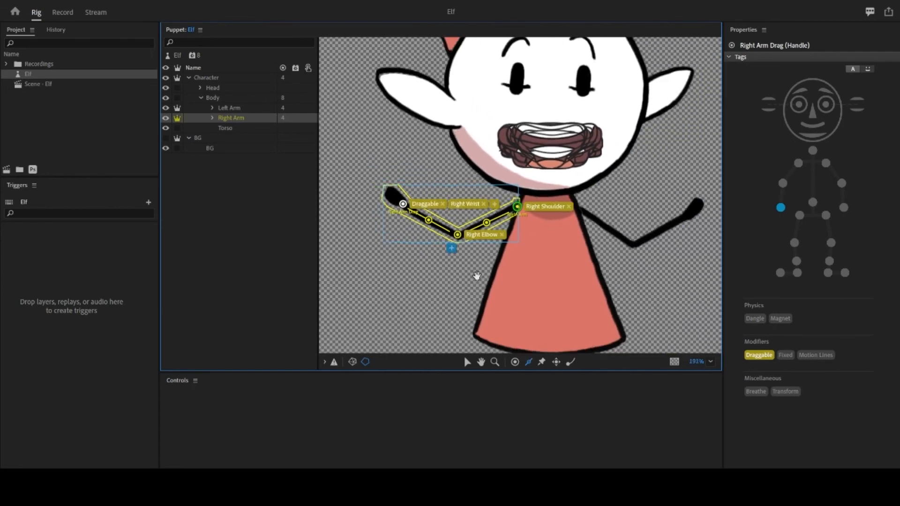
pyautogui.moveTo(472, 277); pyautogui.dragTo(482, 287)
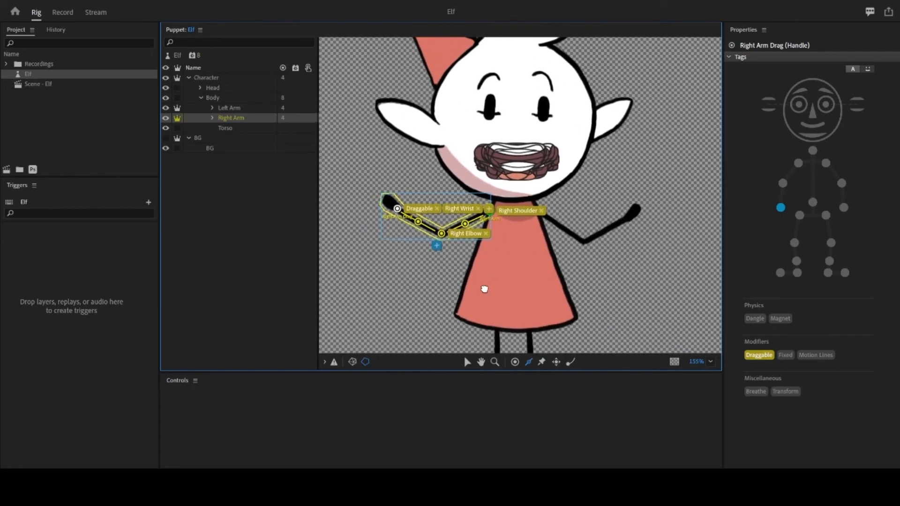
# Step: Add the Limb IK behavior to the Character group
pyautogui.click(213, 76)
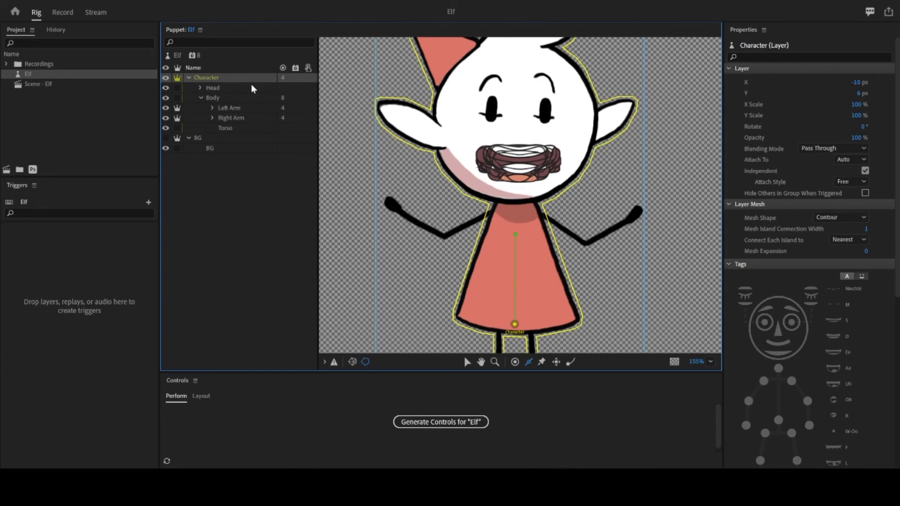
pyautogui.scroll(-6, 790, 367)
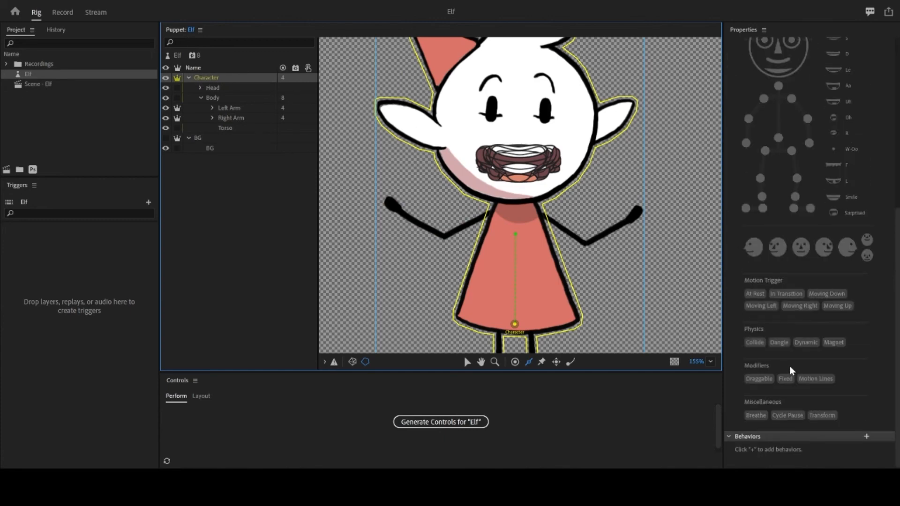
pyautogui.click(864, 436)
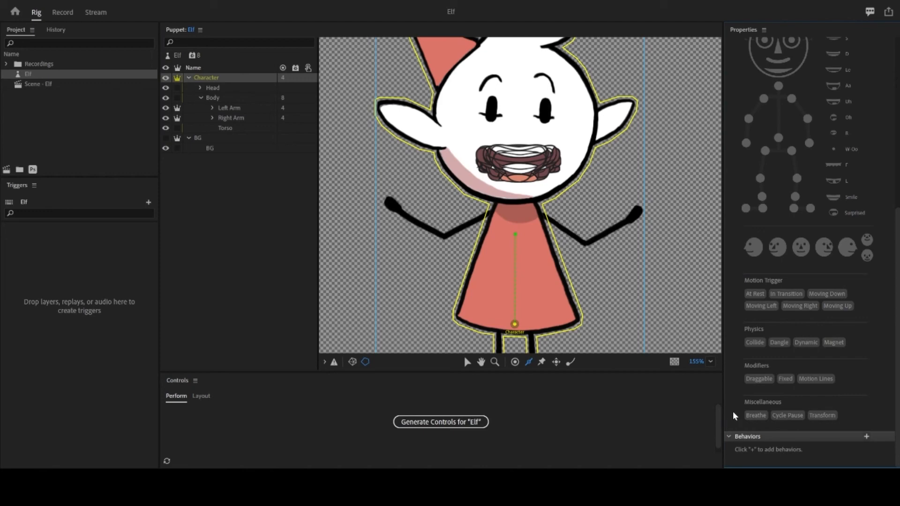
pyautogui.click(210, 79)
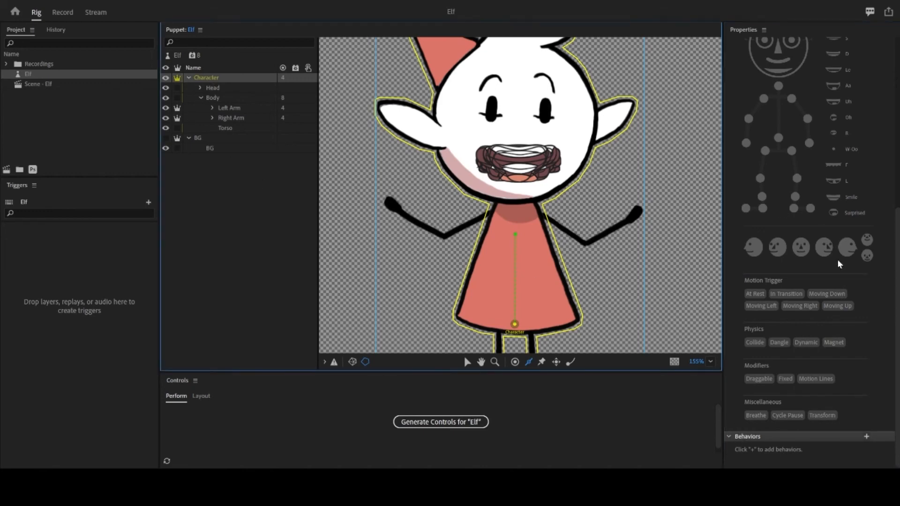
pyautogui.scroll(6, 764, 203)
pyautogui.scroll(-6, 769, 198)
pyautogui.click(867, 439)
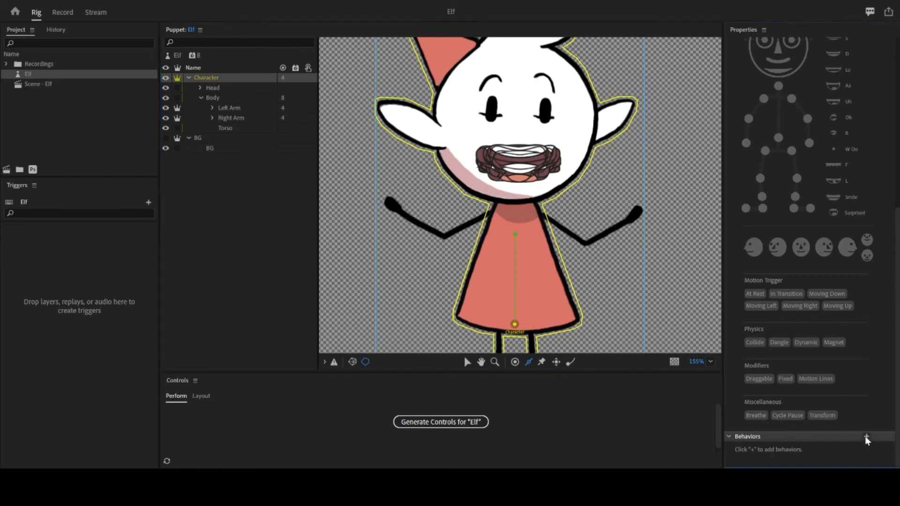
pyautogui.click(836, 290)
# Step: Collapse the Elf's Face behavior in the Record workspace and review the parameters of Limb IK [Character]
pyautogui.click(63, 15)
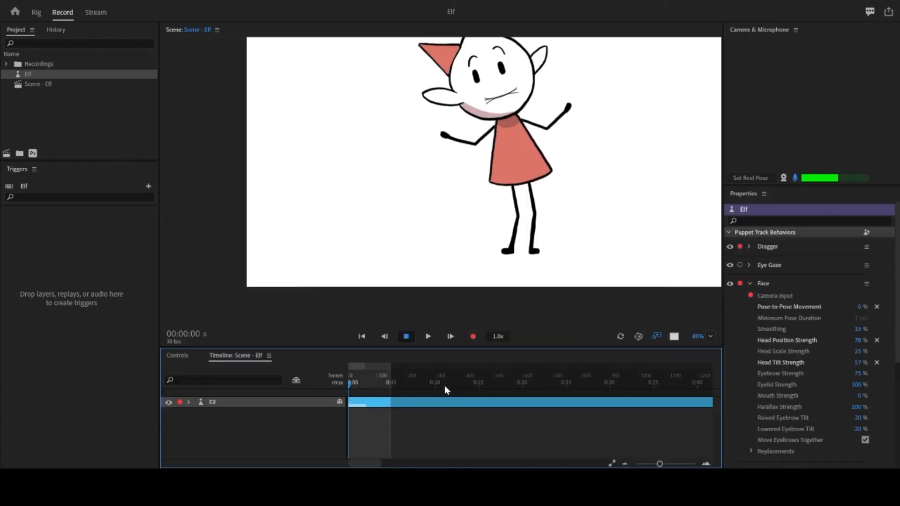
pyautogui.click(750, 283)
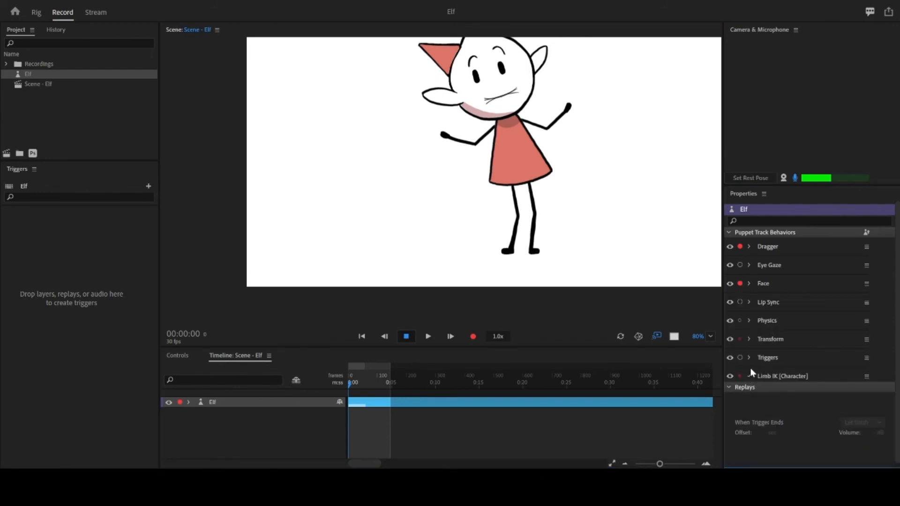
pyautogui.click(749, 376)
pyautogui.scroll(-3, 753, 352)
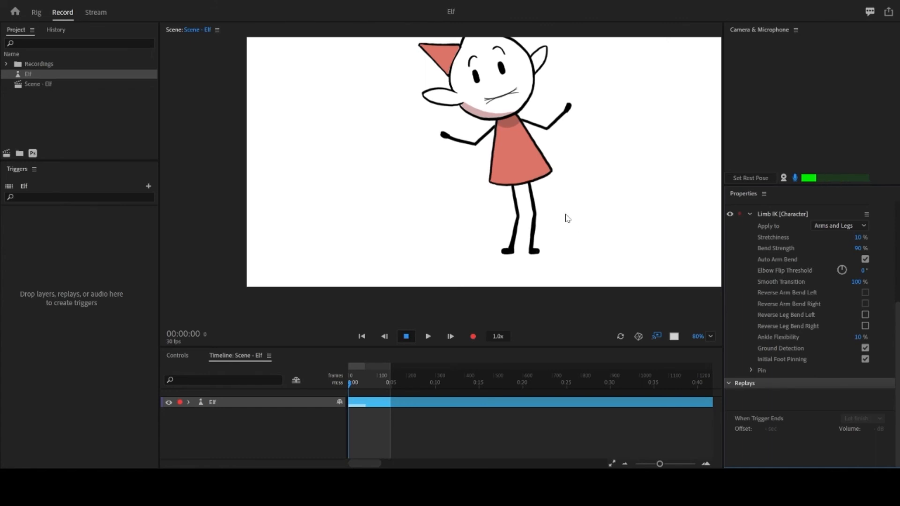
# Step: Pose both of the Elf's hands raised closer to the head to test the arm bending, and turn on the camera input
pyautogui.moveTo(616, 178); pyautogui.dragTo(590, 206)
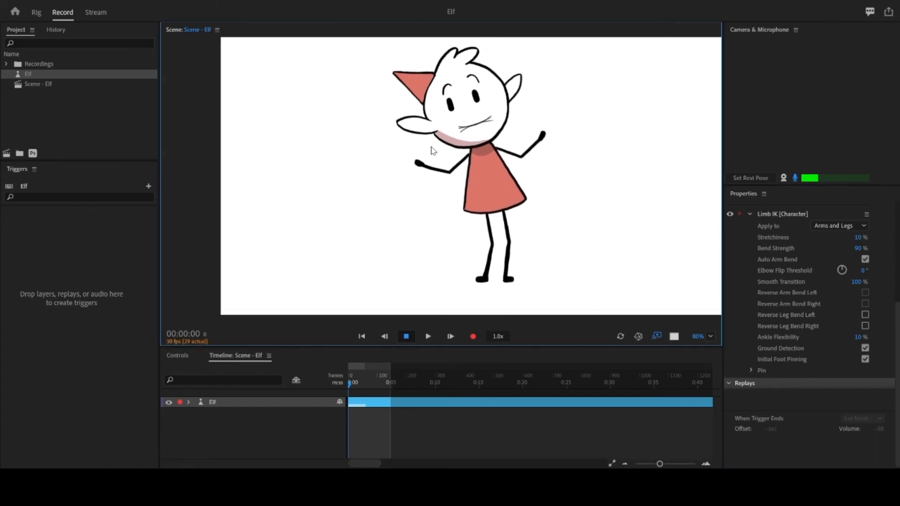
pyautogui.moveTo(425, 166)
pyautogui.mouseDown()
pyautogui.moveTo(434, 151)
pyautogui.moveTo(433, 162)
pyautogui.moveTo(424, 160)
pyautogui.moveTo(443, 169)
pyautogui.moveTo(439, 156)
pyautogui.mouseUp()
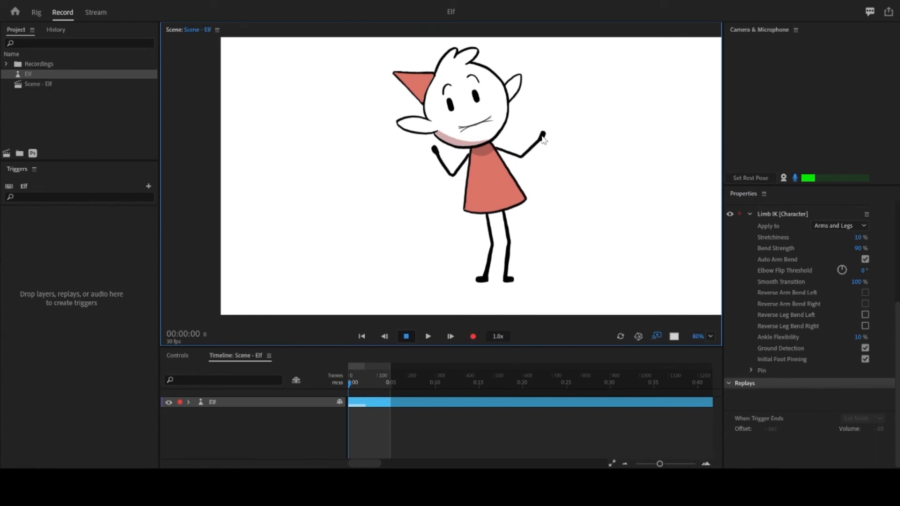
pyautogui.moveTo(543, 137); pyautogui.dragTo(534, 128)
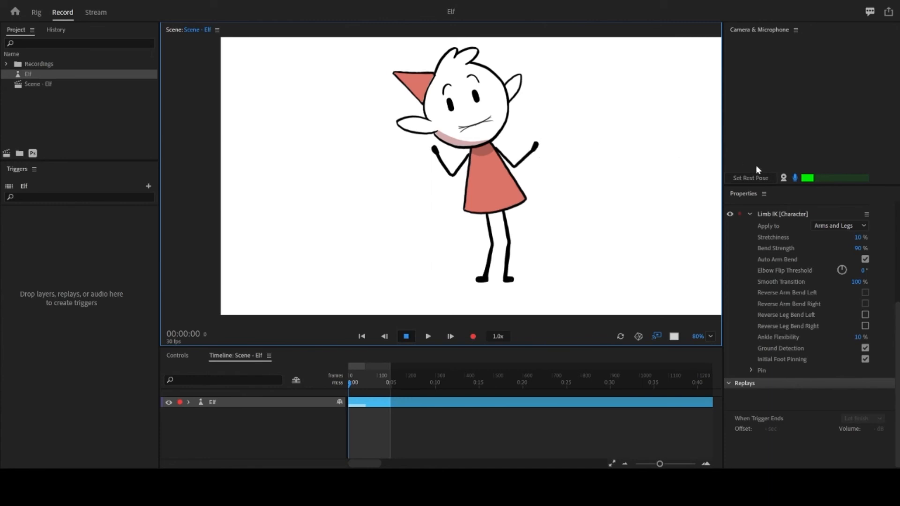
pyautogui.click(784, 178)
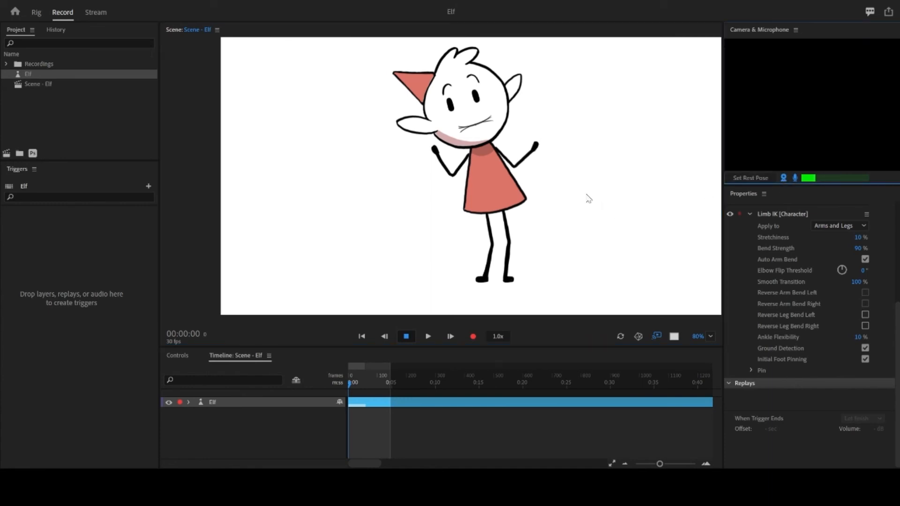
pyautogui.click(542, 171)
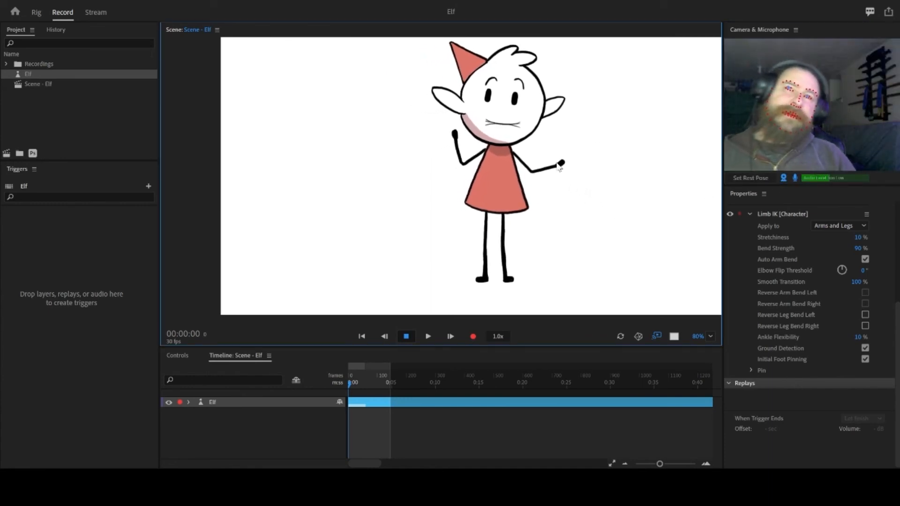
pyautogui.moveTo(557, 150); pyautogui.dragTo(542, 136)
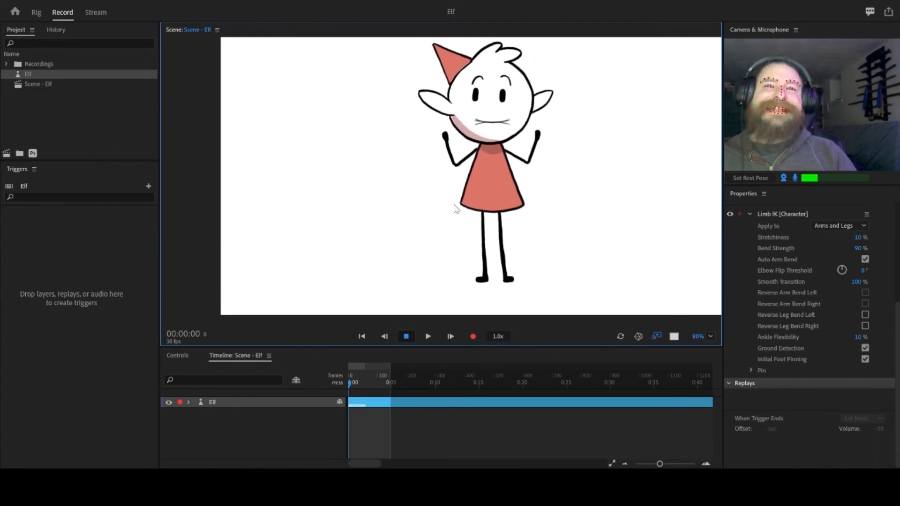
# Step: Arm the Elf's Eye Gaze, Lip Sync and Triggers behaviors alongside Dragger and Face, and reposition both hands to test the puppet
pyautogui.click(752, 253)
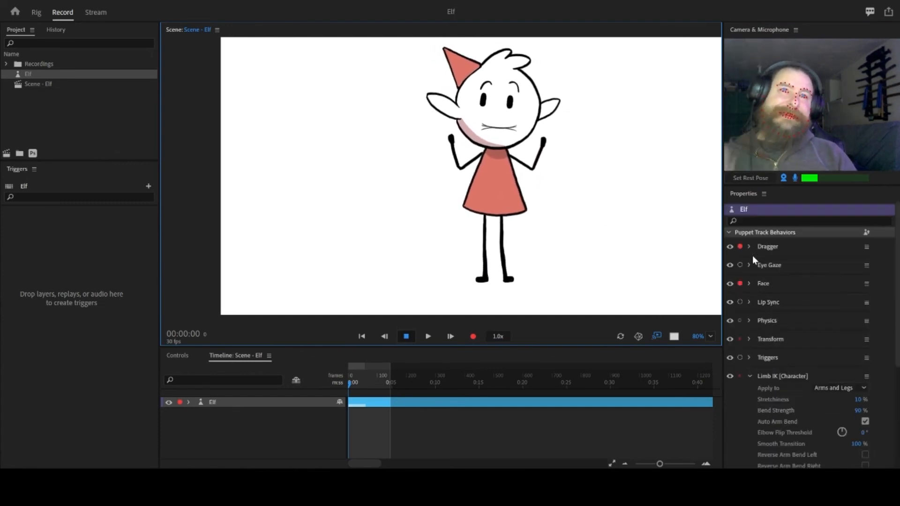
pyautogui.click(740, 246)
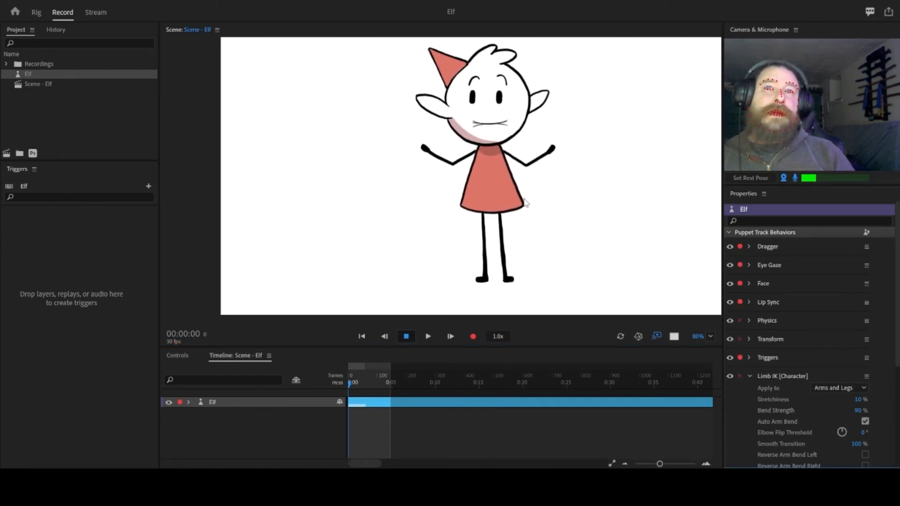
pyautogui.moveTo(547, 162)
pyautogui.mouseDown()
pyautogui.moveTo(527, 141)
pyautogui.moveTo(538, 146)
pyautogui.mouseUp()
pyautogui.moveTo(424, 151); pyautogui.dragTo(436, 161)
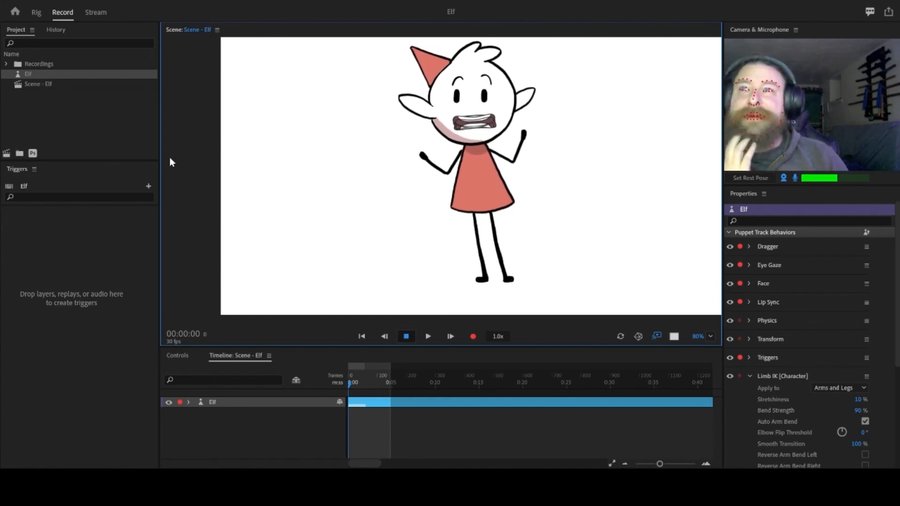
# Step: Create a trigger swap set from the HildaMouths group of the Head in the Rig workspace
pyautogui.click(35, 13)
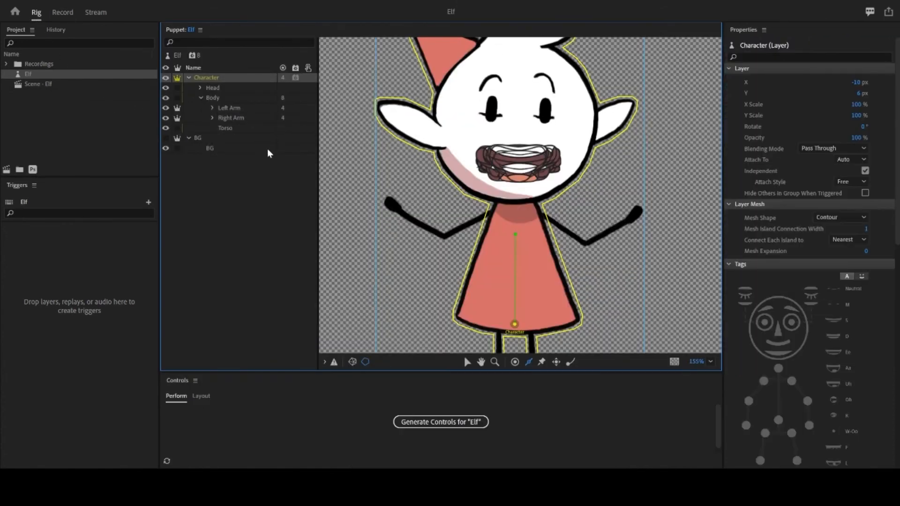
pyautogui.click(201, 87)
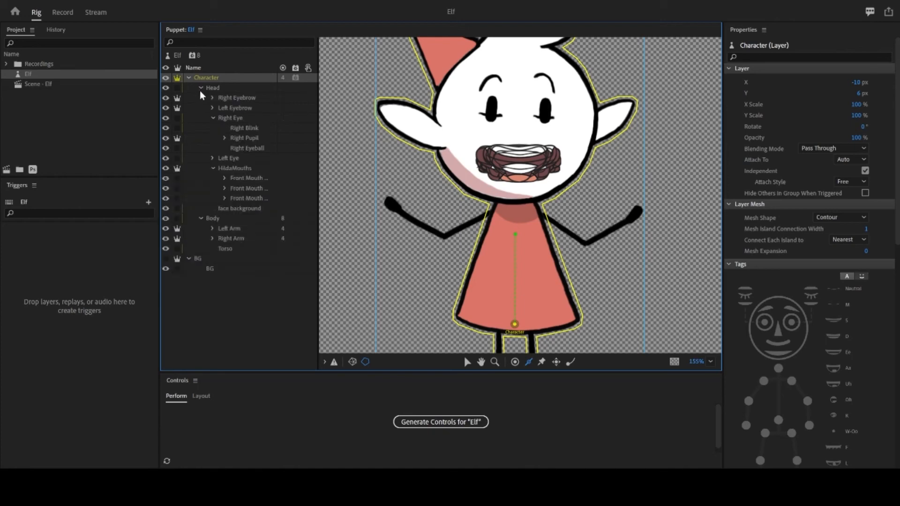
pyautogui.click(214, 118)
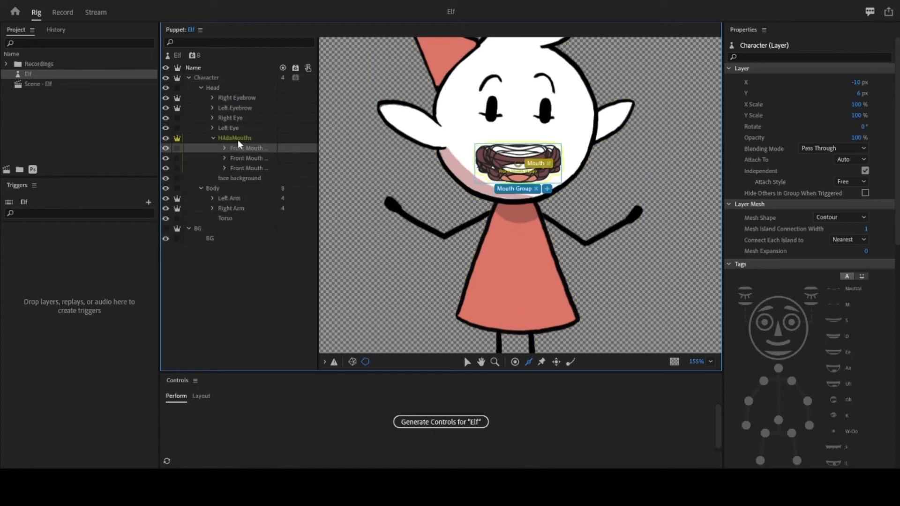
pyautogui.moveTo(237, 140); pyautogui.dragTo(82, 438)
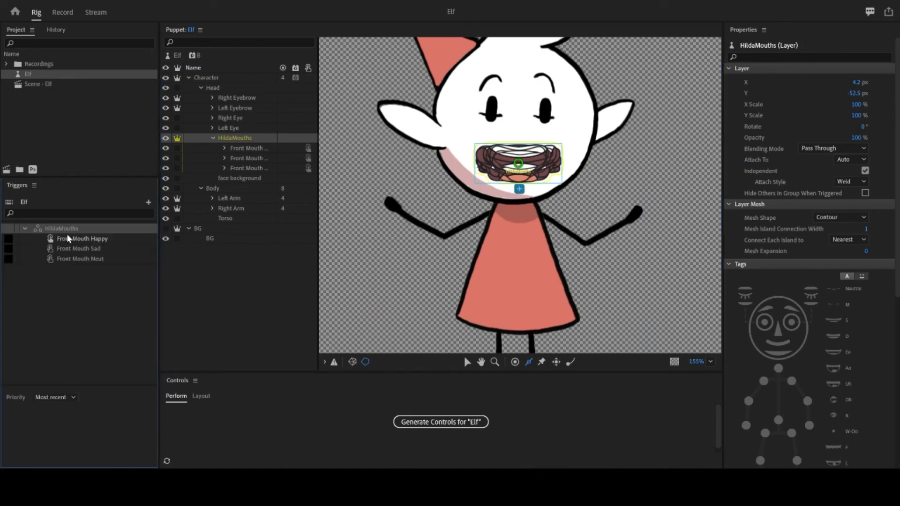
# Step: Expand the Front Mouth Happy, Front Mouth Sad and Front Mouth Neut groups in HildaMouths and widen the layer list to show full names
pyautogui.click(224, 149)
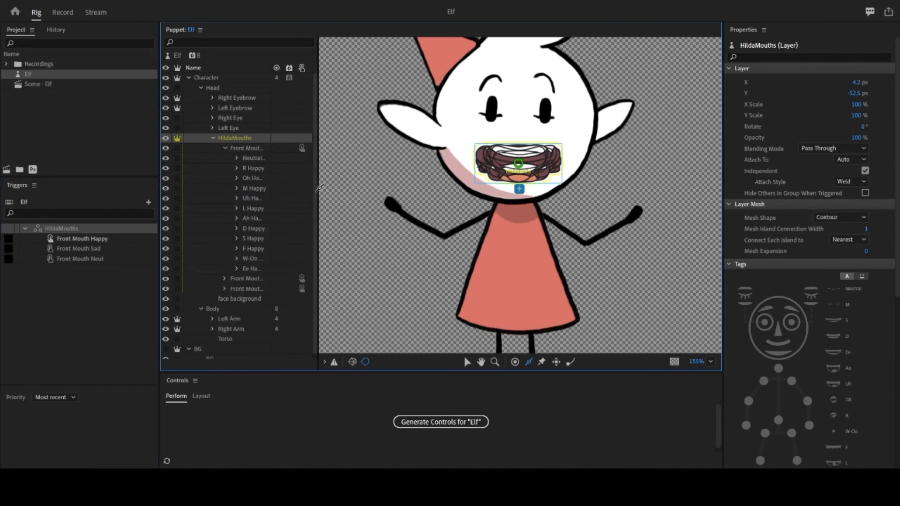
pyautogui.moveTo(311, 188); pyautogui.dragTo(443, 206)
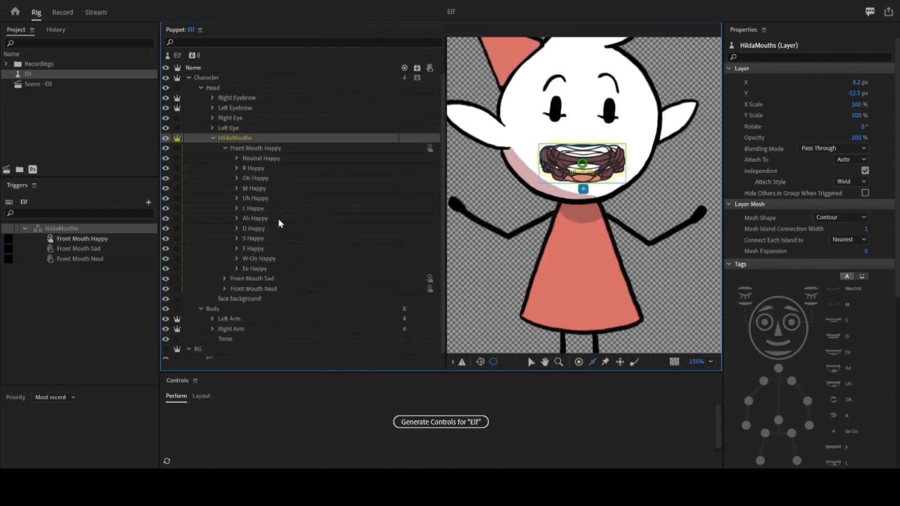
pyautogui.click(224, 279)
pyautogui.scroll(-5, 225, 278)
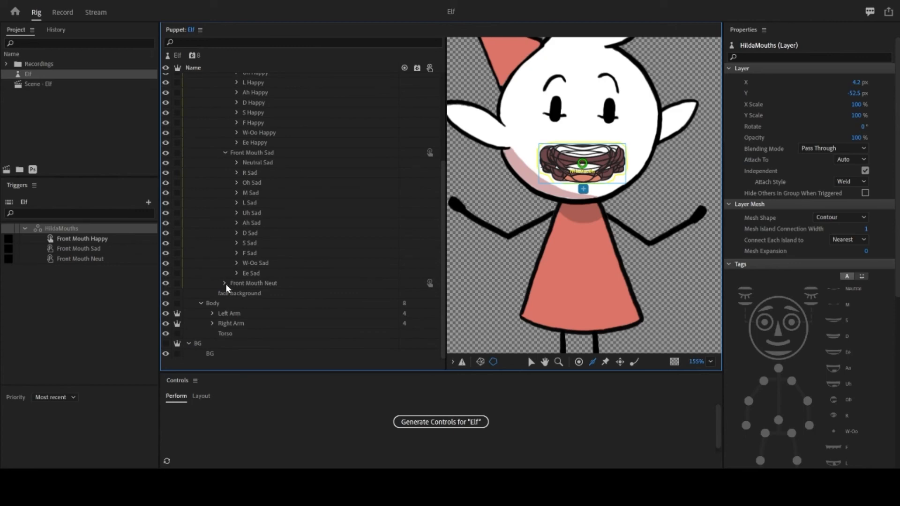
pyautogui.click(224, 283)
pyautogui.scroll(-5, 234, 286)
# Step: Add the Cycle Layers behavior to every mouth shape except the Neutral ones in the Happy, Sad and Neut mouth groups
pyautogui.click(257, 284)
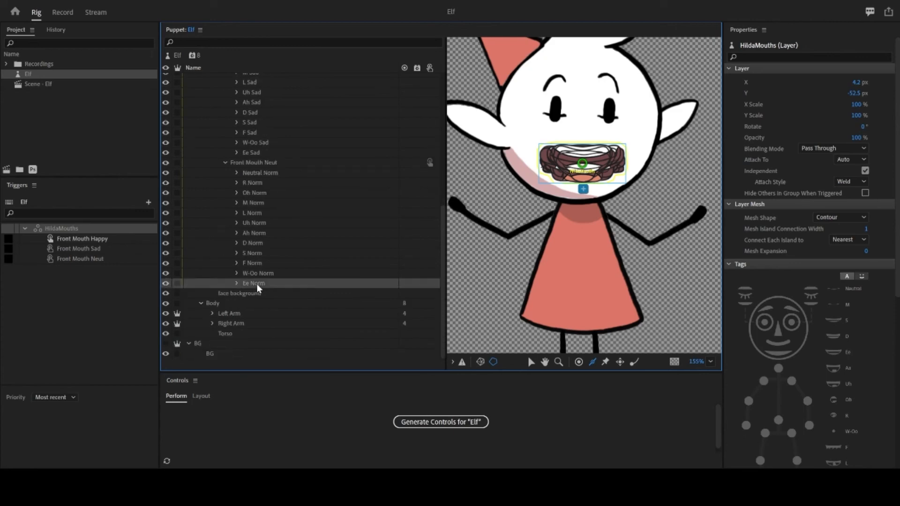
pyautogui.keyDown('shift'); pyautogui.click(258, 184); pyautogui.keyUp('shift')
pyautogui.scroll(2, 257, 240)
pyautogui.keyDown('ctrl'); pyautogui.click(254, 214); pyautogui.keyUp('ctrl')
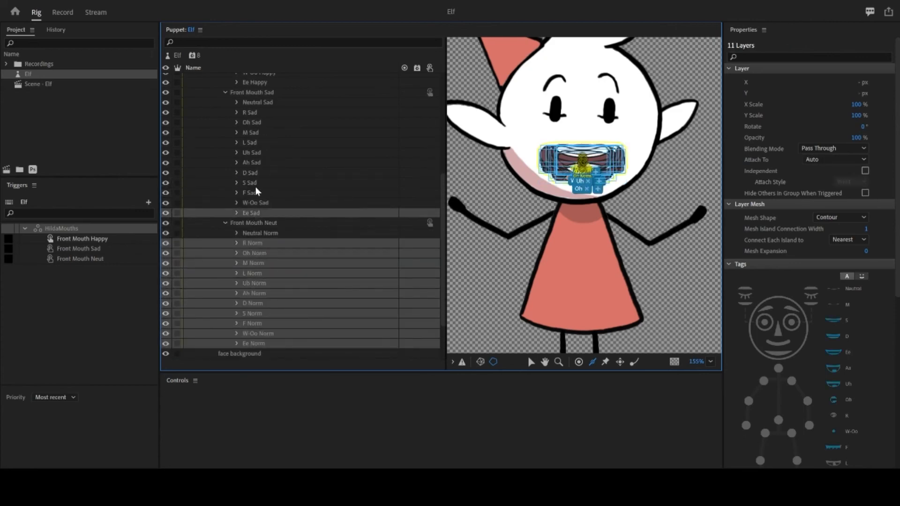
pyautogui.keyDown('shift'); pyautogui.click(252, 113); pyautogui.keyUp('shift')
pyautogui.scroll(3, 261, 174)
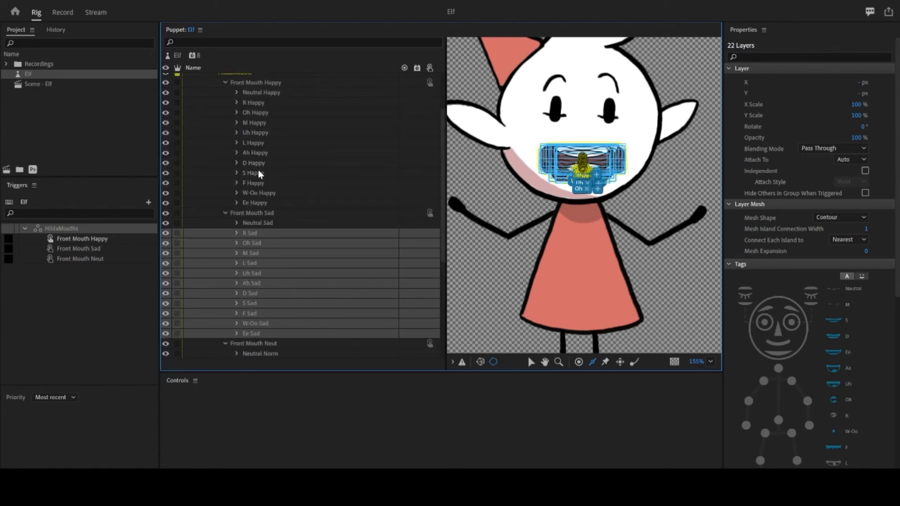
pyautogui.scroll(3, 260, 174)
pyautogui.keyDown('ctrl'); pyautogui.click(262, 233); pyautogui.keyUp('ctrl')
pyautogui.keyDown('shift'); pyautogui.click(259, 133); pyautogui.keyUp('shift')
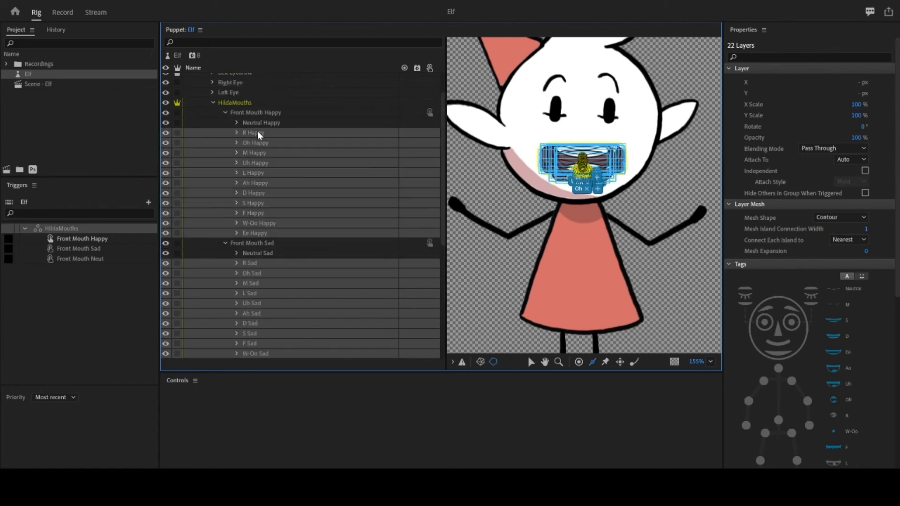
pyautogui.scroll(-5, 848, 427)
pyautogui.click(867, 438)
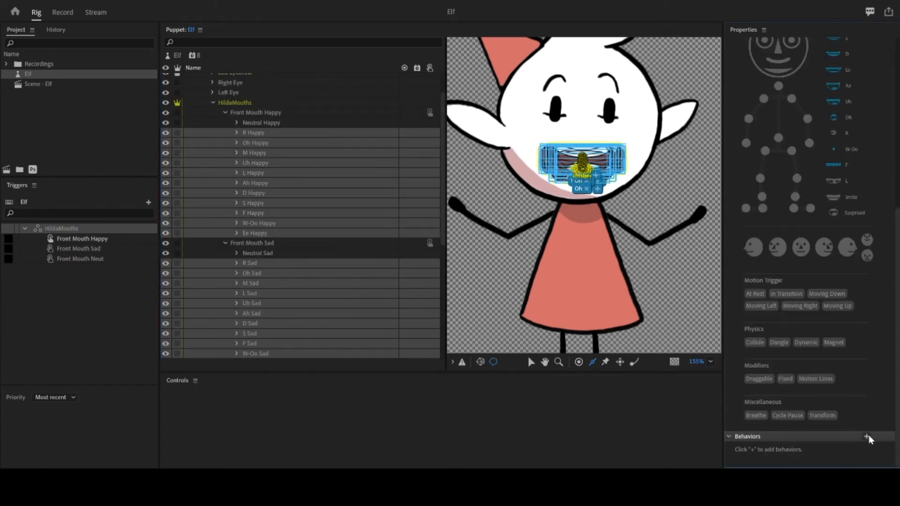
pyautogui.click(833, 219)
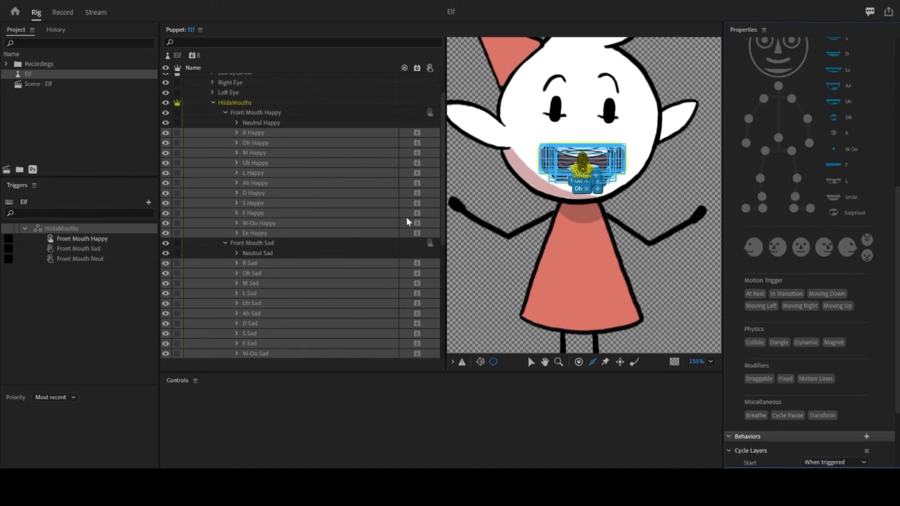
# Step: Set the Cycle Layers behavior to Hold on Last Layer, with On Trigger End set to Stop immediately
pyautogui.scroll(-3, 796, 440)
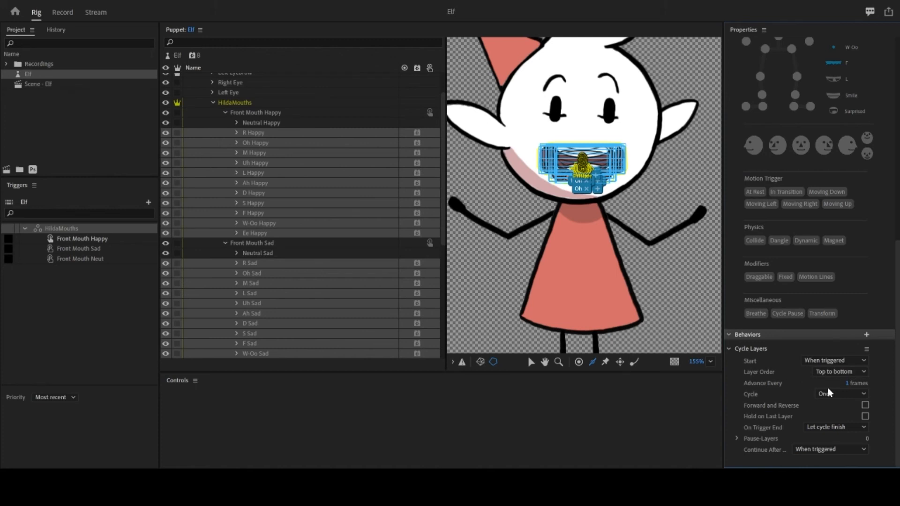
pyautogui.click(865, 417)
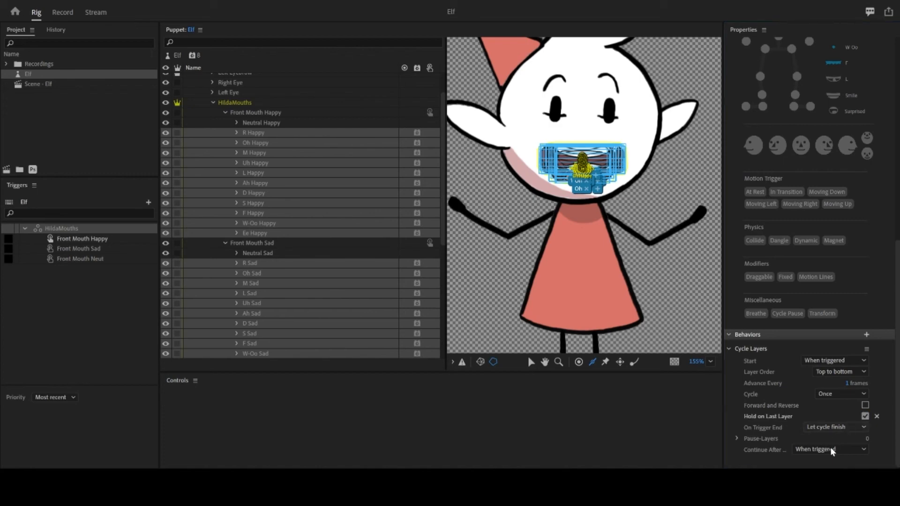
pyautogui.press('Down')
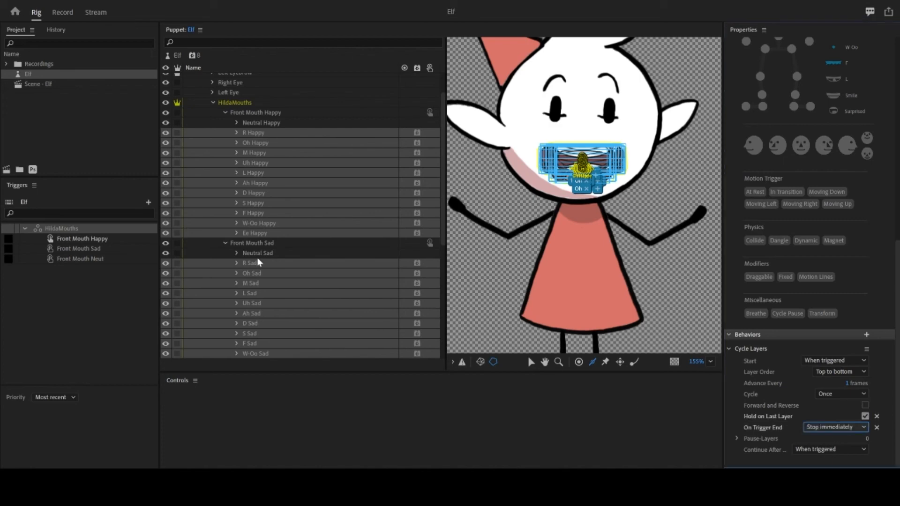
# Step: Tag the R Happy, R Sad and R Norm mouth layers with the R viseme
pyautogui.scroll(2, 260, 265)
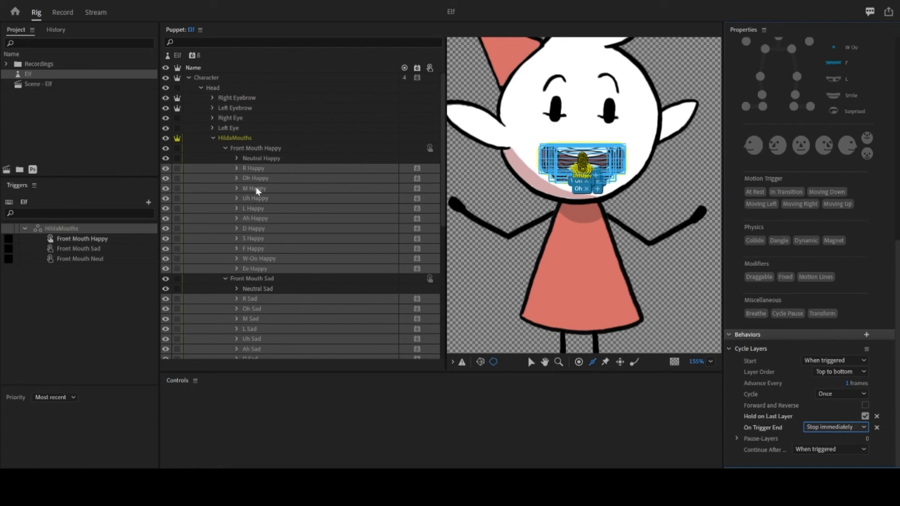
pyautogui.click(257, 169)
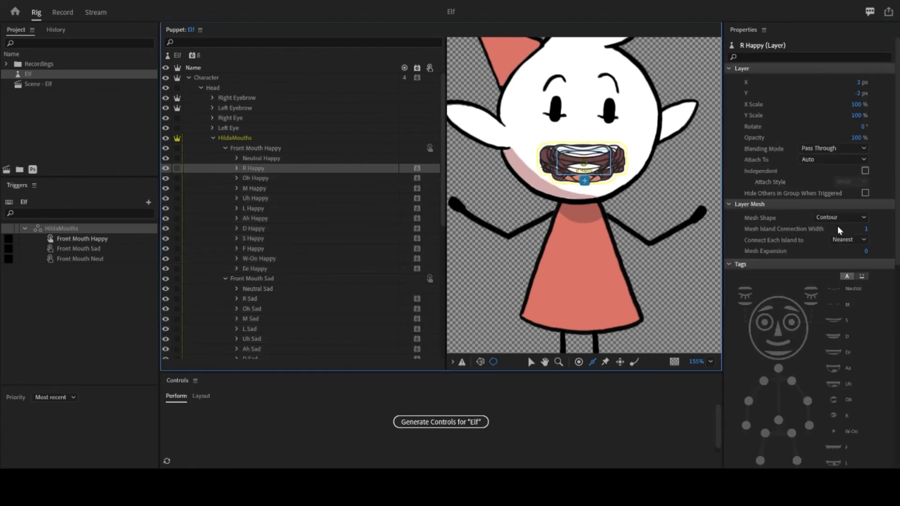
pyautogui.scroll(-3, 799, 364)
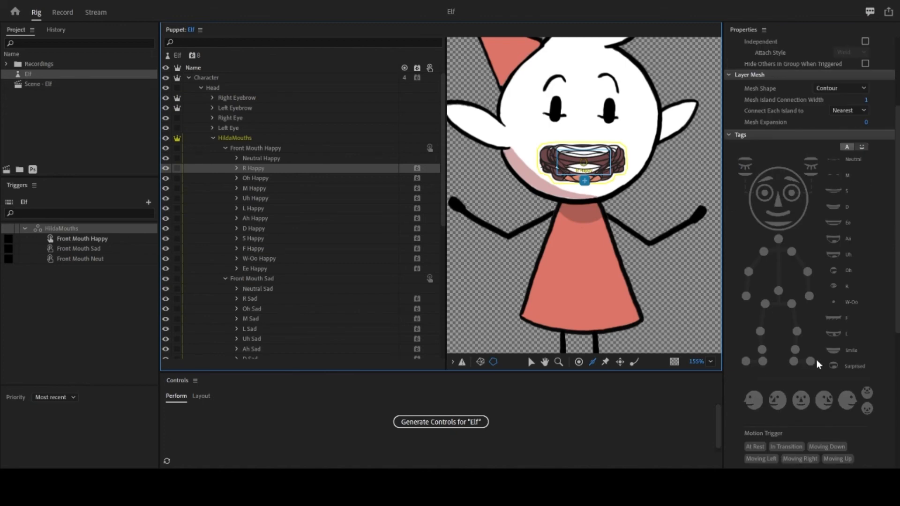
pyautogui.click(834, 285)
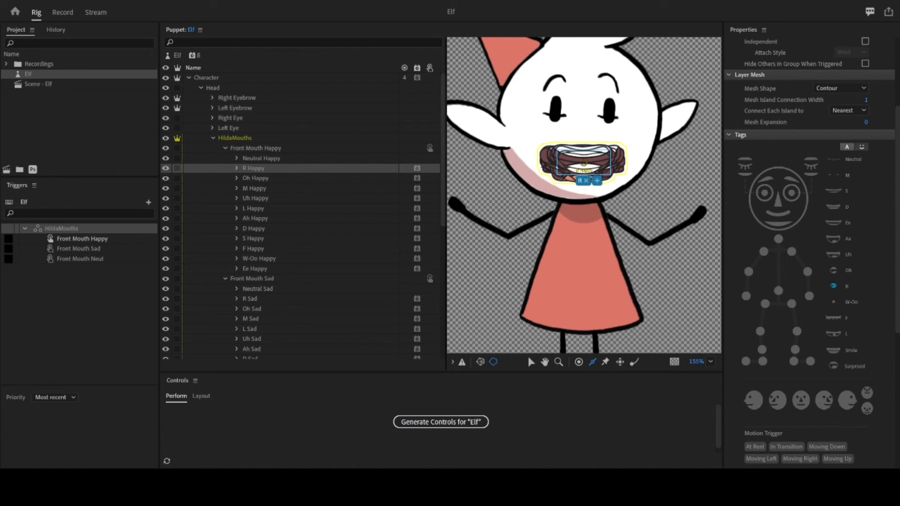
pyautogui.scroll(-3, 303, 215)
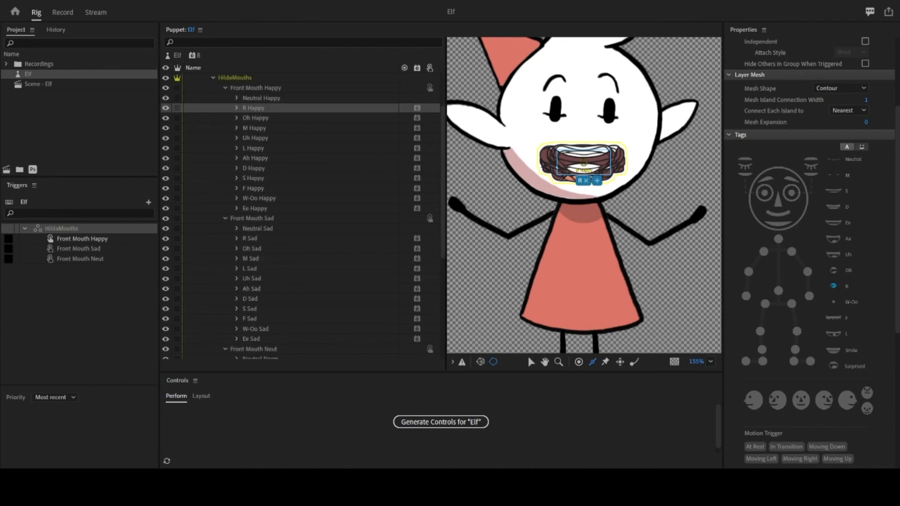
pyautogui.click(249, 238)
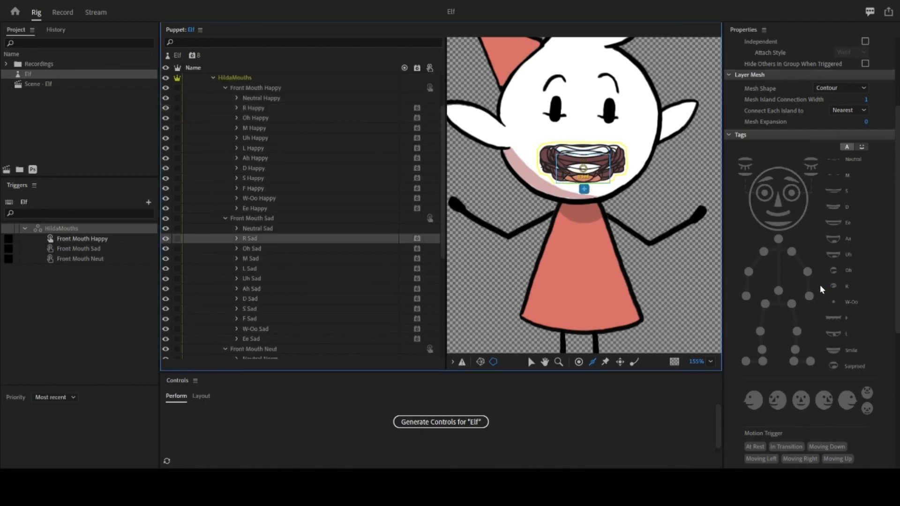
pyautogui.click(837, 287)
pyautogui.scroll(-6, 287, 295)
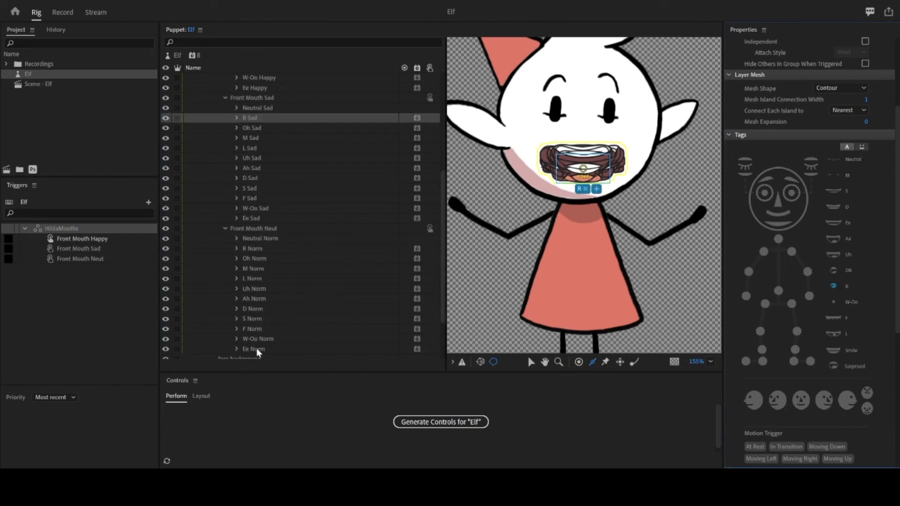
pyautogui.click(253, 248)
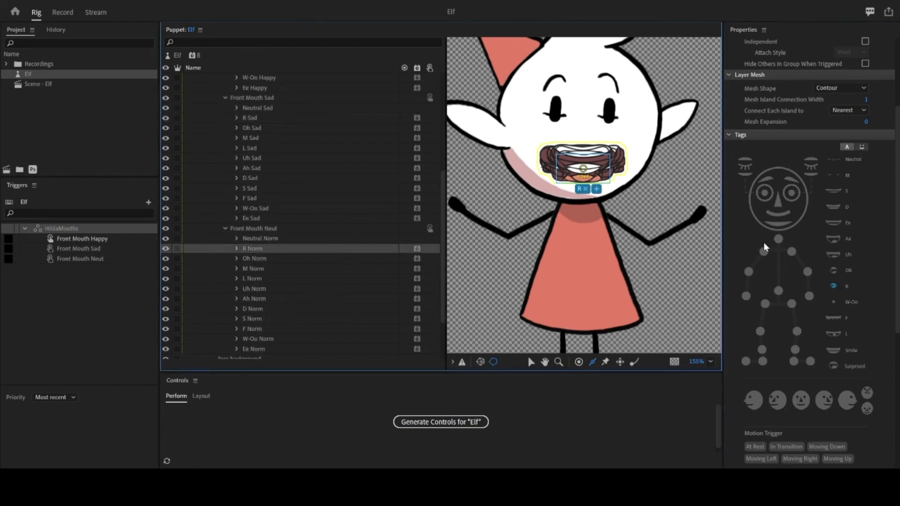
pyautogui.click(834, 288)
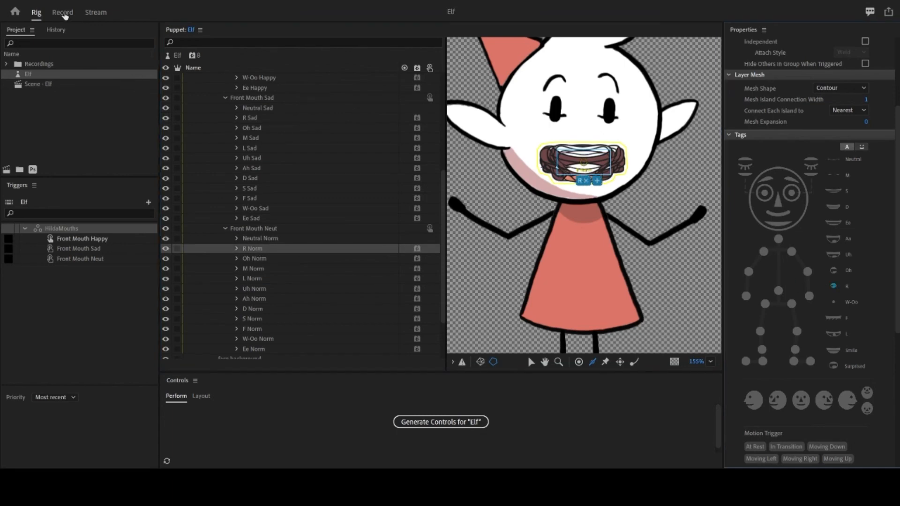
# Step: Switch to the Record workspace and generate performance controls for the Elf puppet's triggers
pyautogui.click(63, 13)
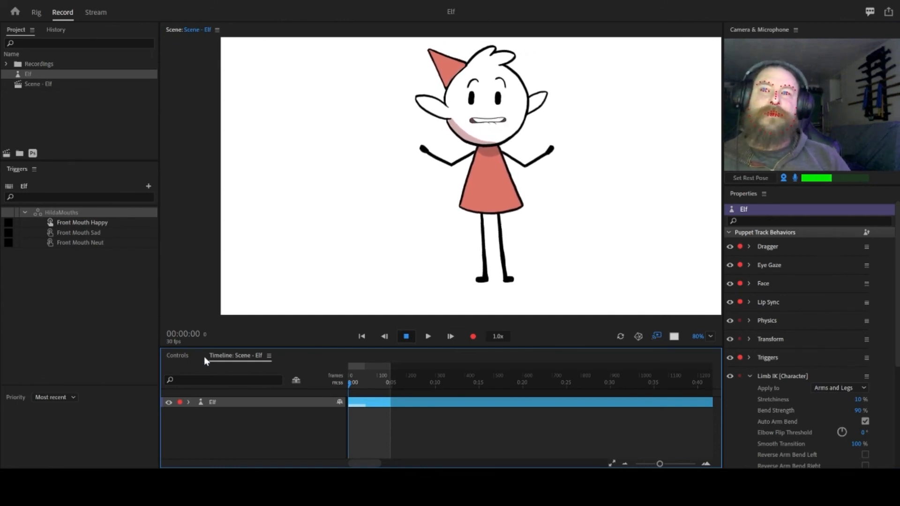
pyautogui.click(177, 357)
pyautogui.click(424, 409)
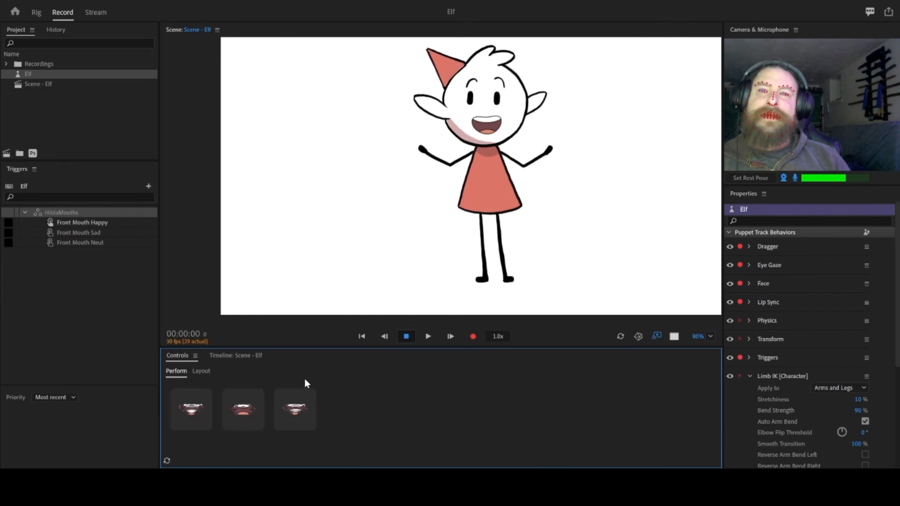
# Step: Test the Elf's sad, neutral and happy mouth triggers using the generated controls
pyautogui.click(239, 411)
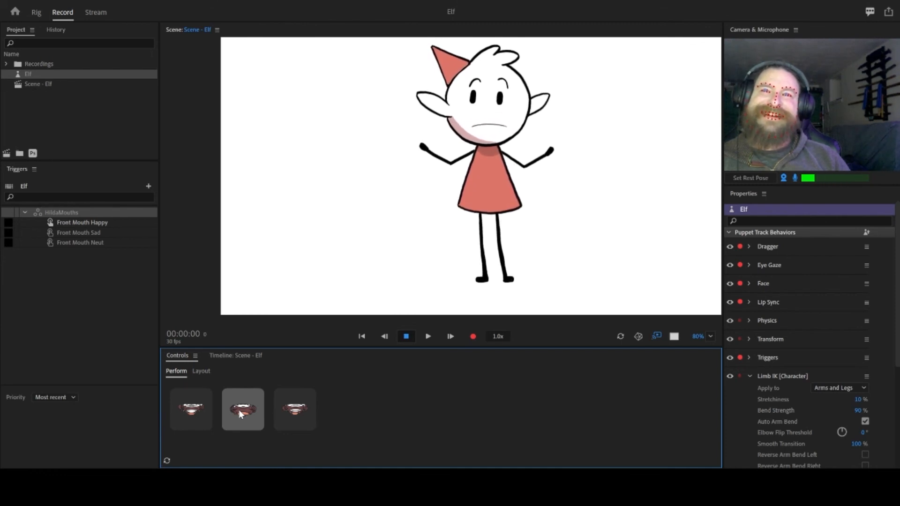
pyautogui.click(239, 411)
pyautogui.click(286, 412)
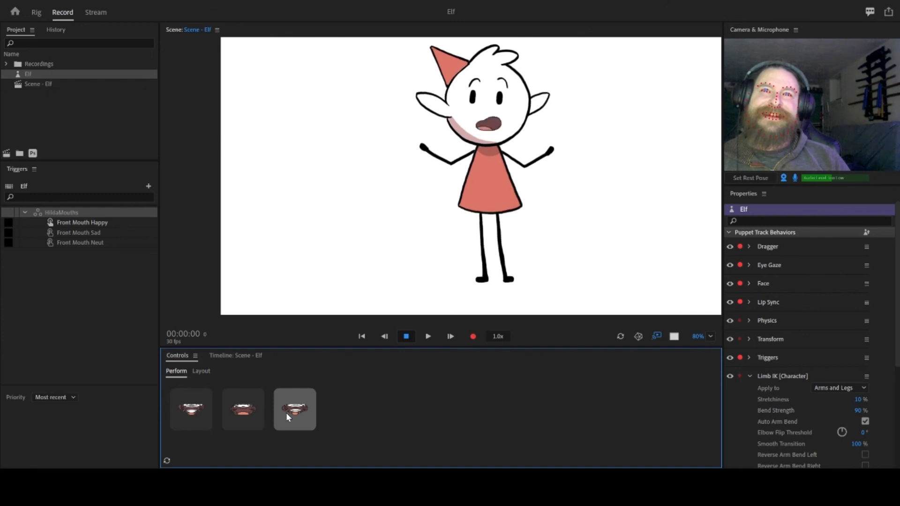
pyautogui.click(204, 409)
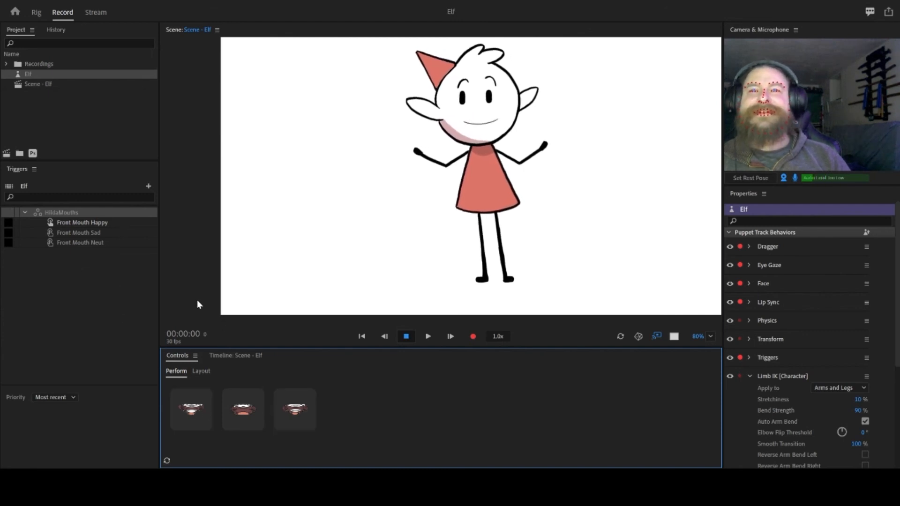
# Step: Enable Latch on the Front Mouth Sad and Front Mouth Neut triggers
pyautogui.click(99, 237)
pyautogui.keyDown('shift'); pyautogui.click(91, 246); pyautogui.keyUp('shift')
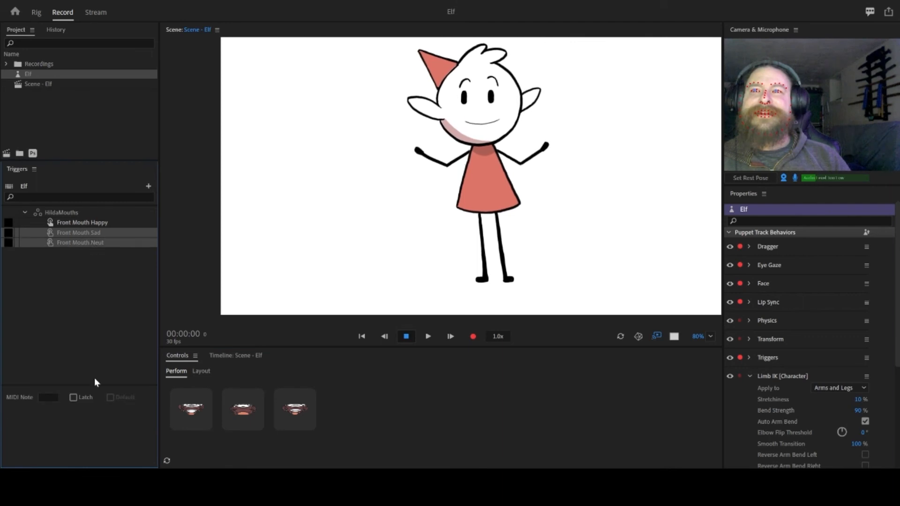
pyautogui.click(74, 397)
# Step: Switch the Elf through the sad, neutral and happy mouths to check the latched triggers
pyautogui.click(239, 419)
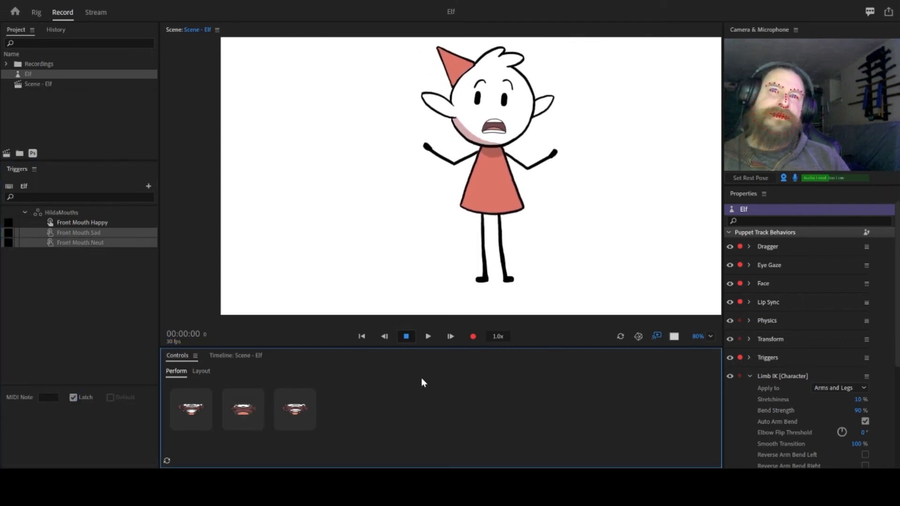
pyautogui.click(300, 412)
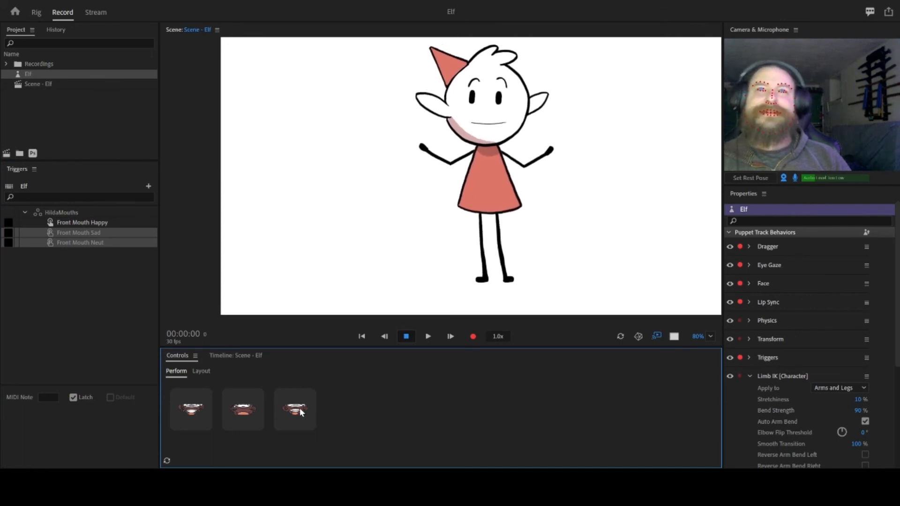
pyautogui.click(192, 410)
pyautogui.click(192, 410)
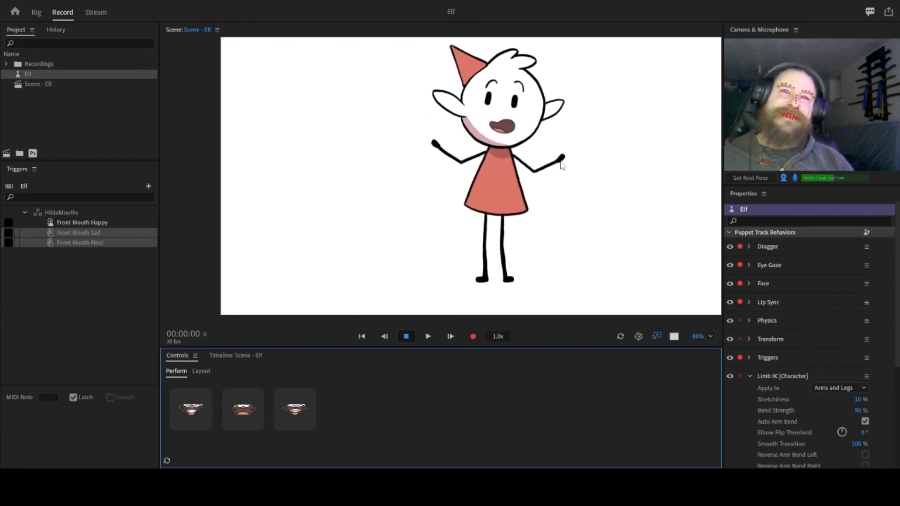
# Step: Move both of the Elf's hands around to test the arms, ending with them lowered beside the dress
pyautogui.click(559, 180)
pyautogui.moveTo(559, 180); pyautogui.dragTo(543, 149)
pyautogui.moveTo(432, 150); pyautogui.dragTo(479, 178)
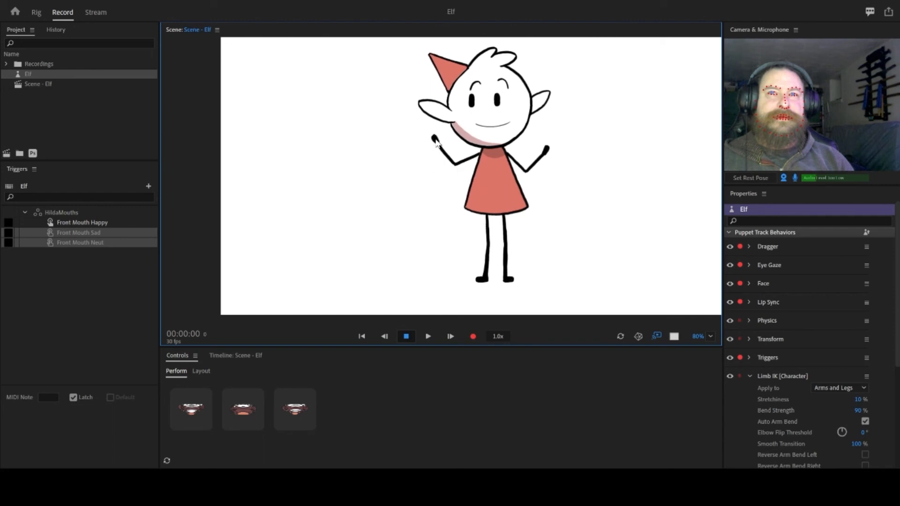
pyautogui.moveTo(561, 146); pyautogui.dragTo(528, 202)
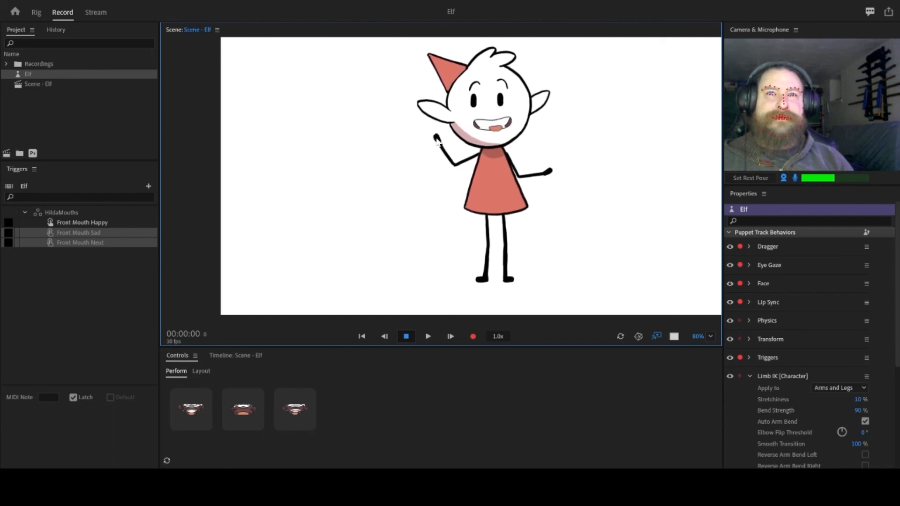
pyautogui.moveTo(437, 138); pyautogui.dragTo(443, 169)
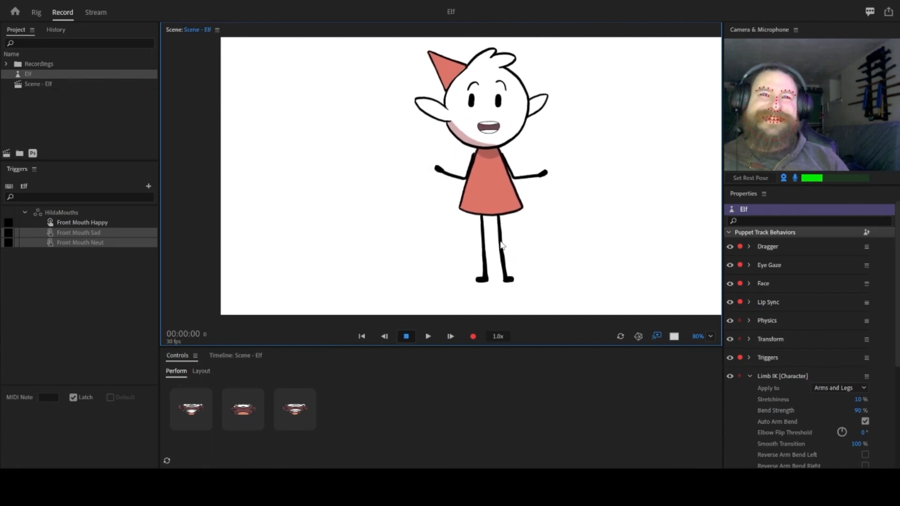
# Step: Zoom out to show the whole scene and return to the Rig workspace
pyautogui.scroll(-5, 506, 248)
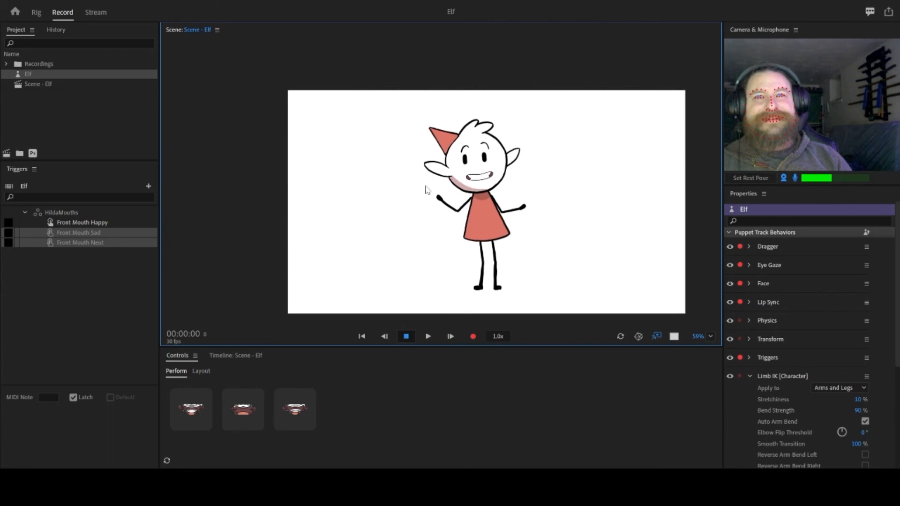
pyautogui.click(40, 19)
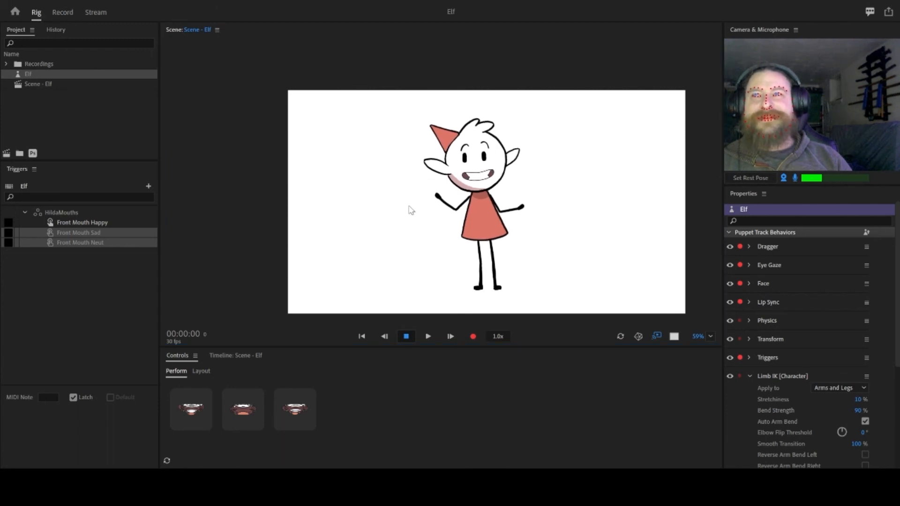